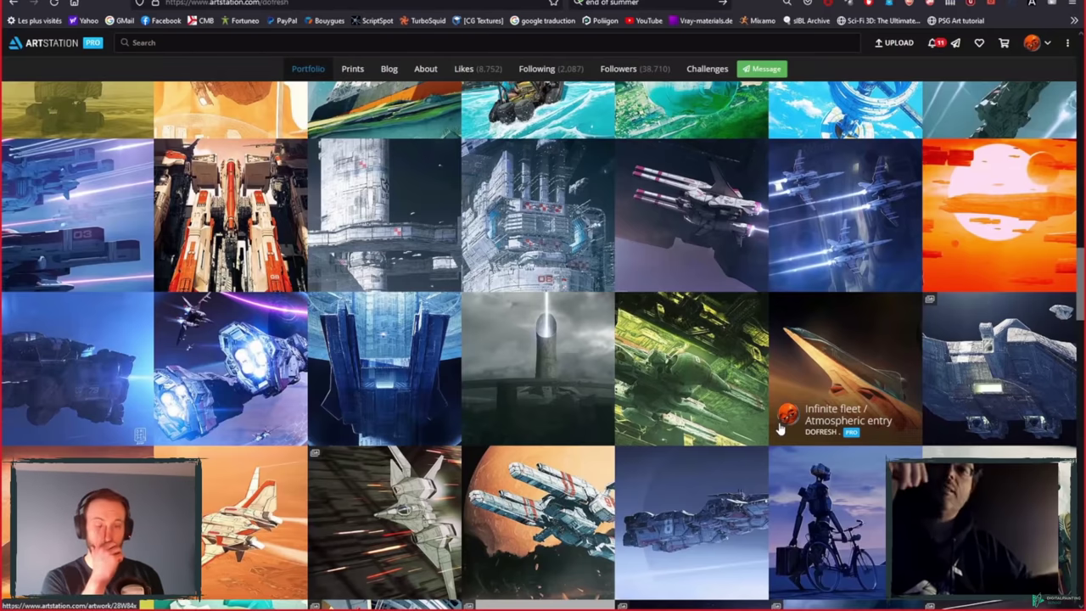
- View the Infinite fleet illustrations in the portfolio one after another, from Hornets through to Atmospheric entry
{"action": "scroll", "coordinate": [778, 428], "scroll_direction": "up", "scroll_amount": 2}
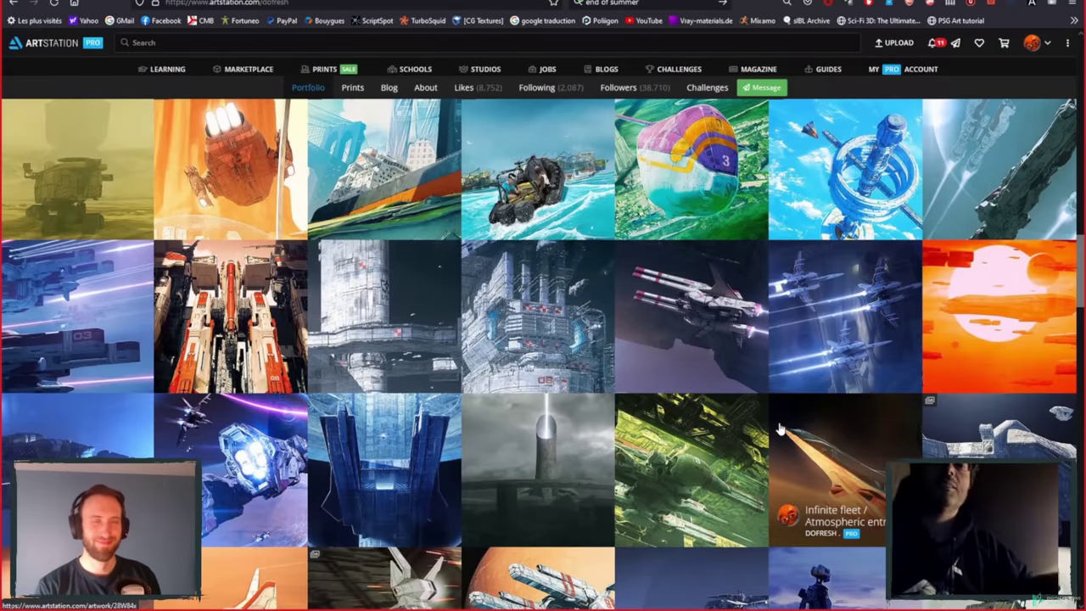
{"action": "left_click", "coordinate": [778, 428]}
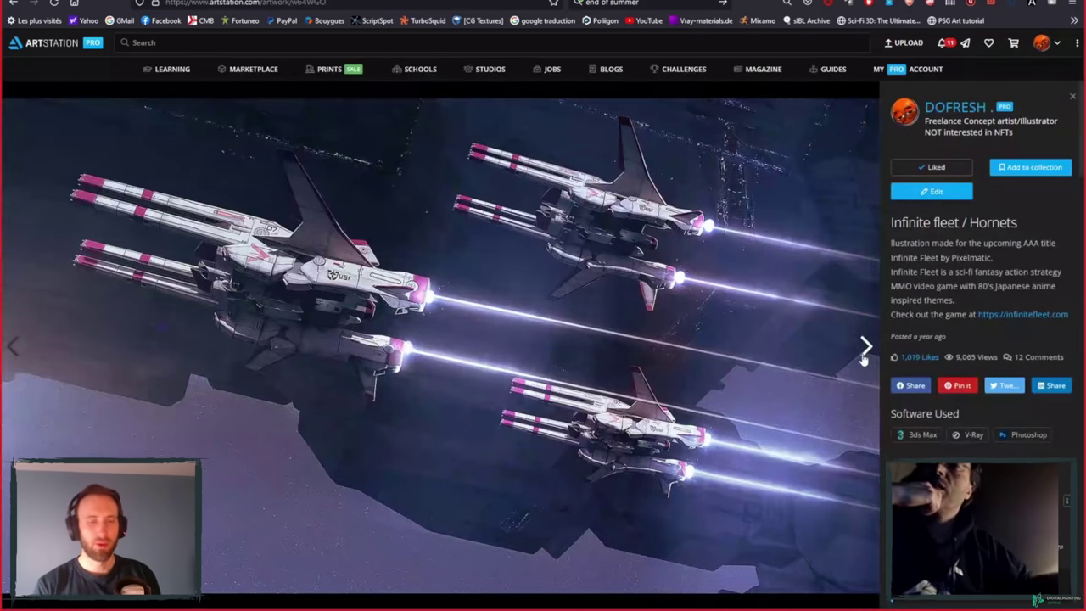
{"action": "left_click", "coordinate": [864, 356]}
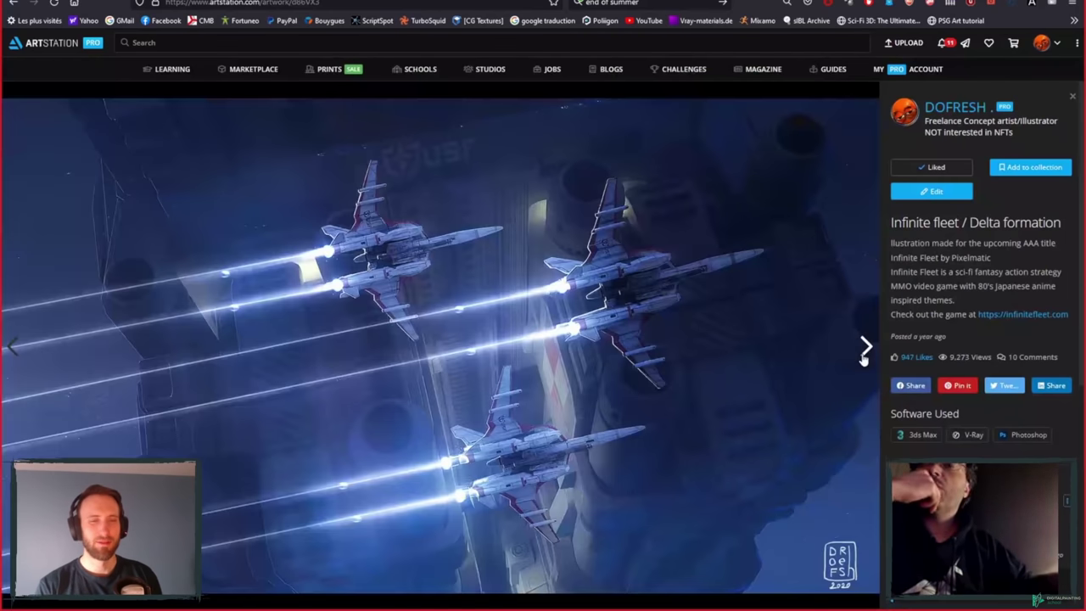
{"action": "left_click", "coordinate": [863, 356]}
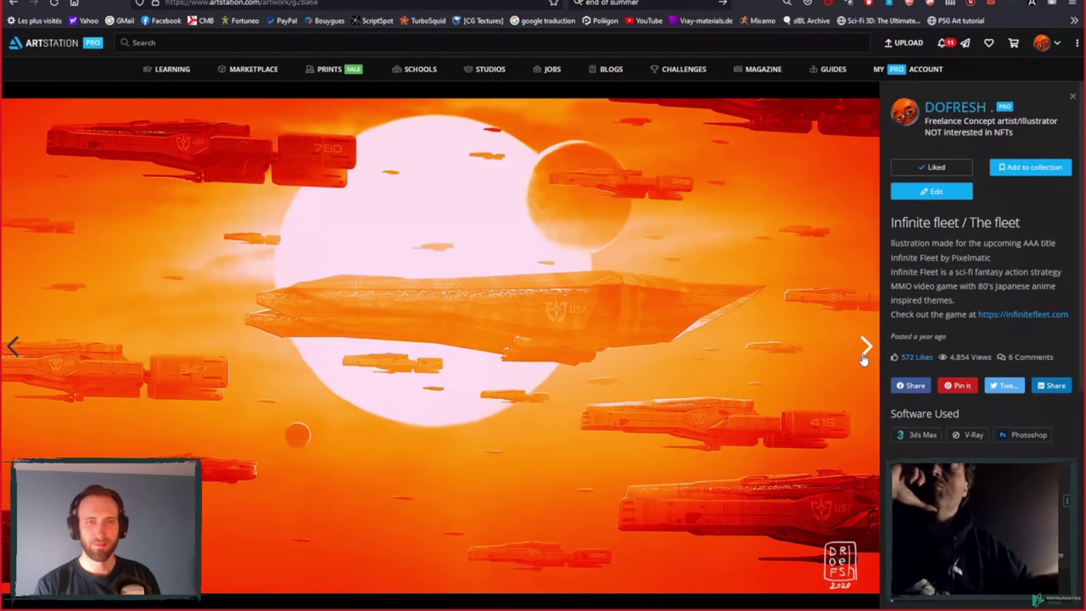
{"action": "left_click", "coordinate": [863, 360]}
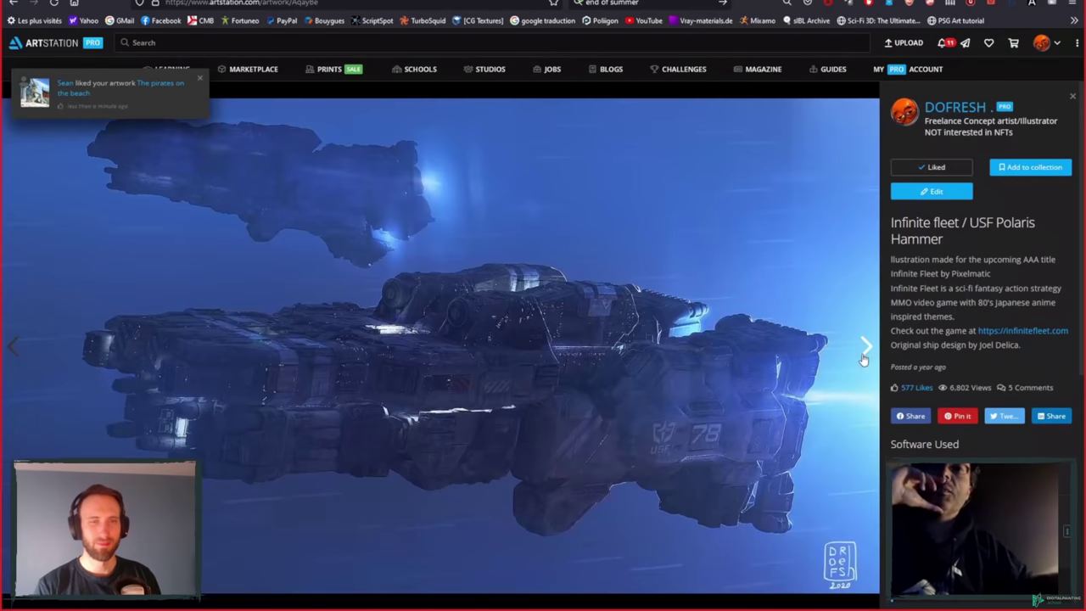
{"action": "left_click", "coordinate": [863, 360]}
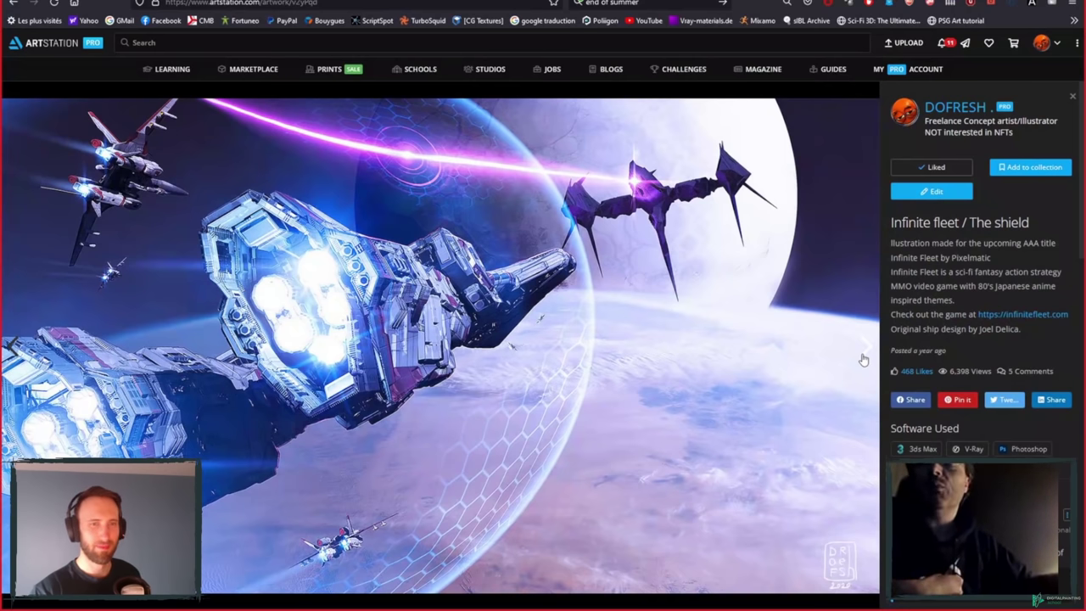
{"action": "left_click", "coordinate": [863, 360]}
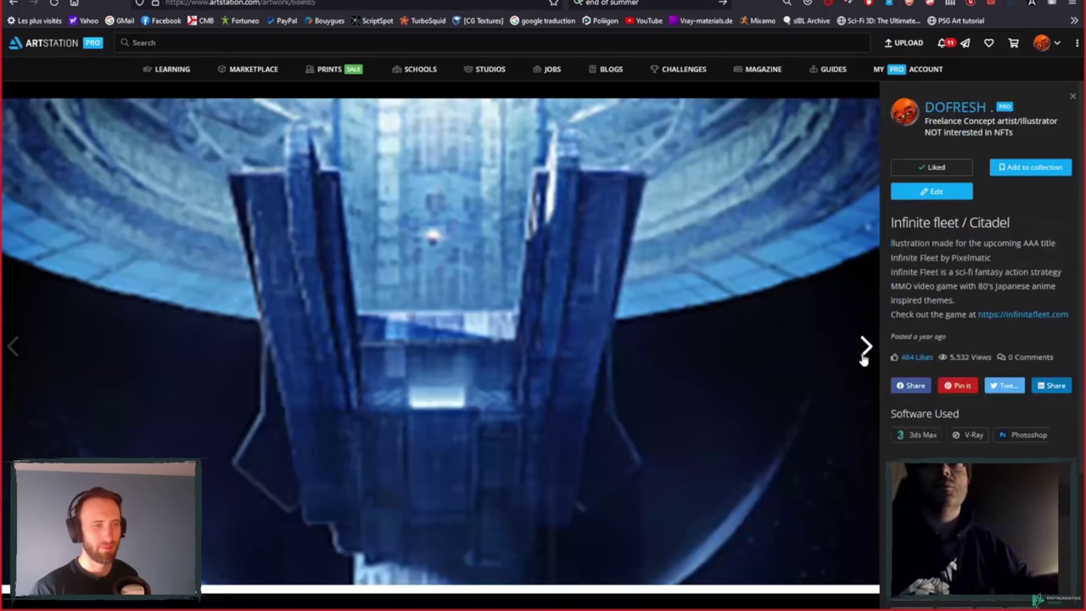
{"action": "left_click", "coordinate": [863, 357]}
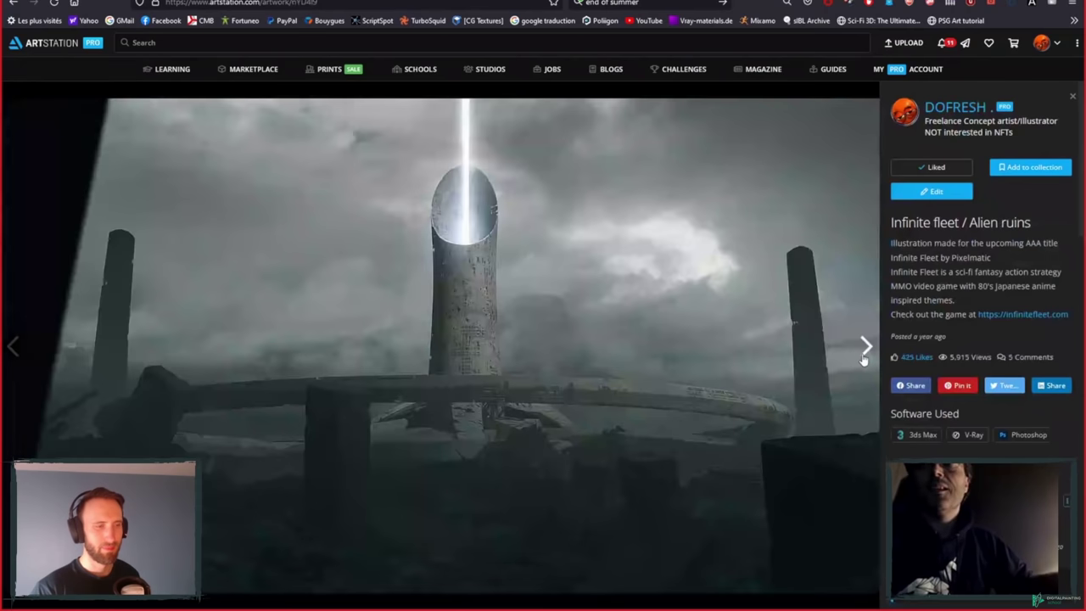
{"action": "left_click", "coordinate": [863, 357]}
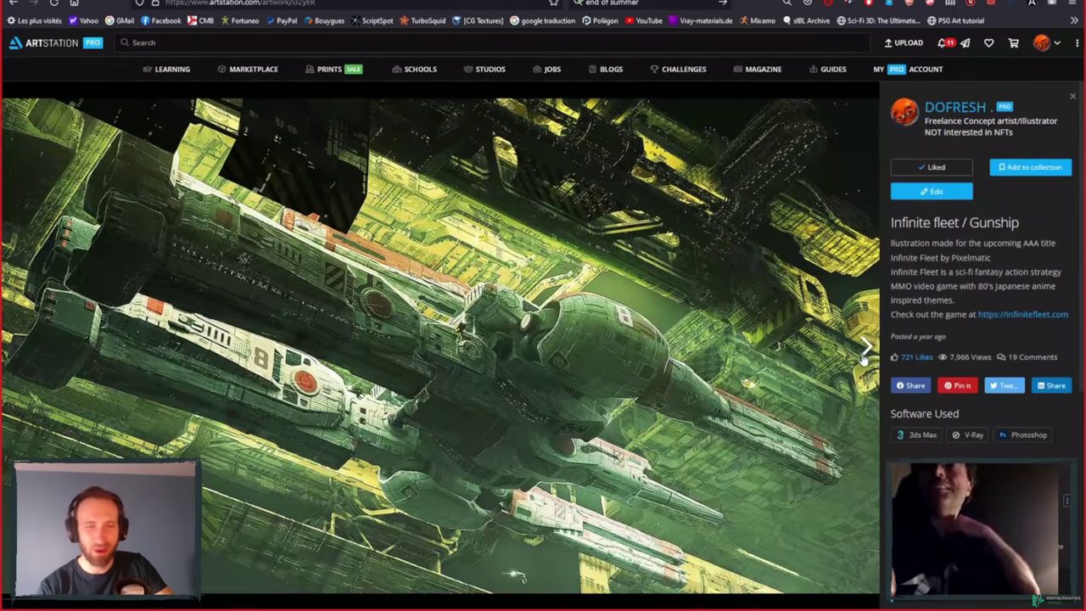
{"action": "left_click", "coordinate": [863, 358]}
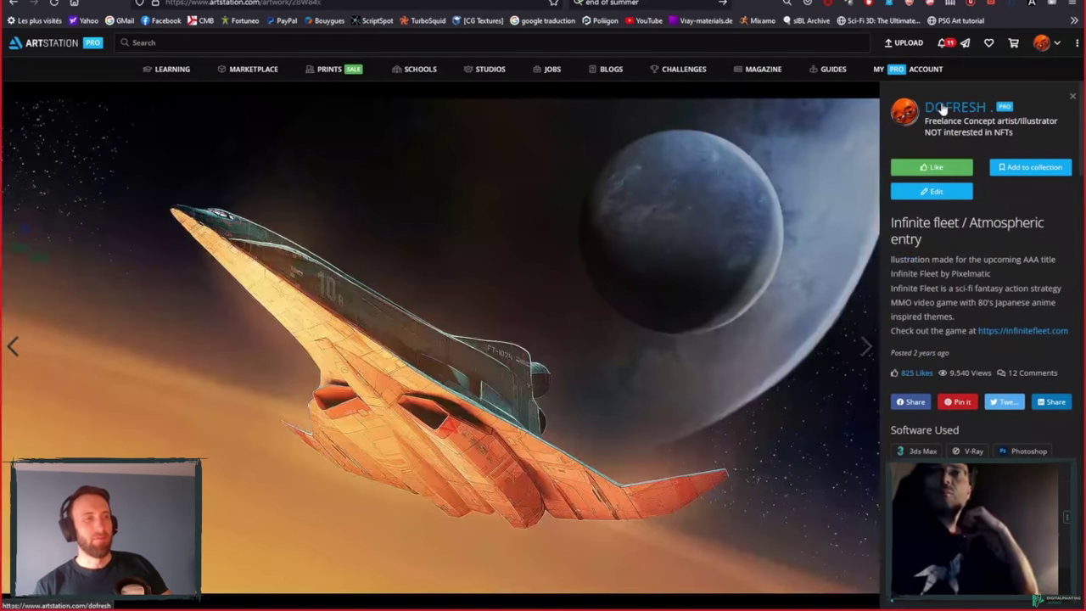
- Return to the artist's portfolio and view both images of the Singularity's children #4: Reimagination cover artwork
{"action": "mouse_move", "coordinate": [958, 109]}
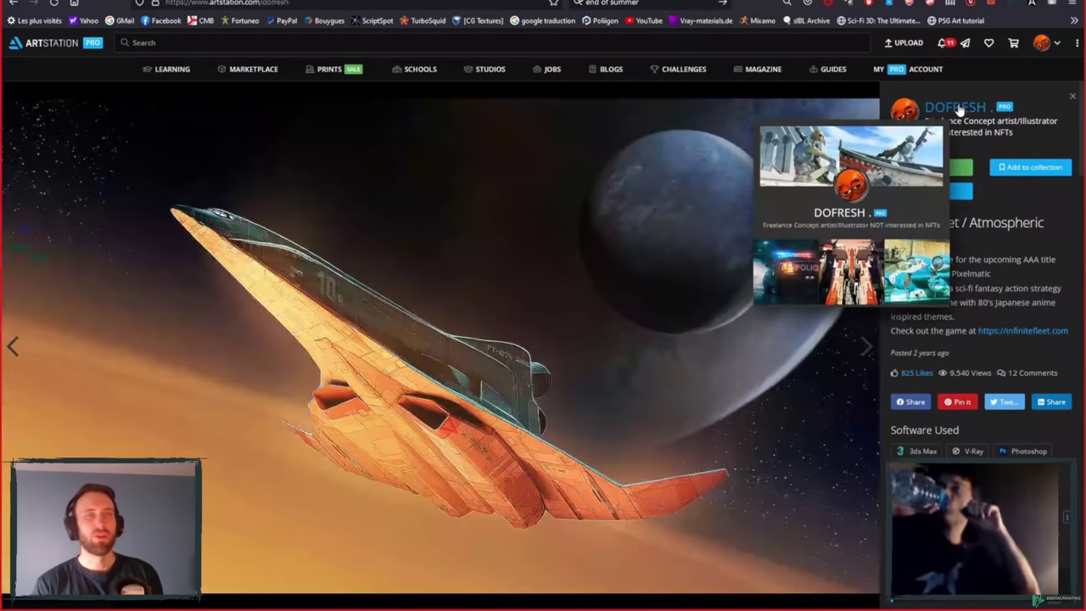
{"action": "left_click", "coordinate": [959, 109]}
{"action": "scroll", "coordinate": [959, 109], "scroll_direction": "down", "scroll_amount": 8}
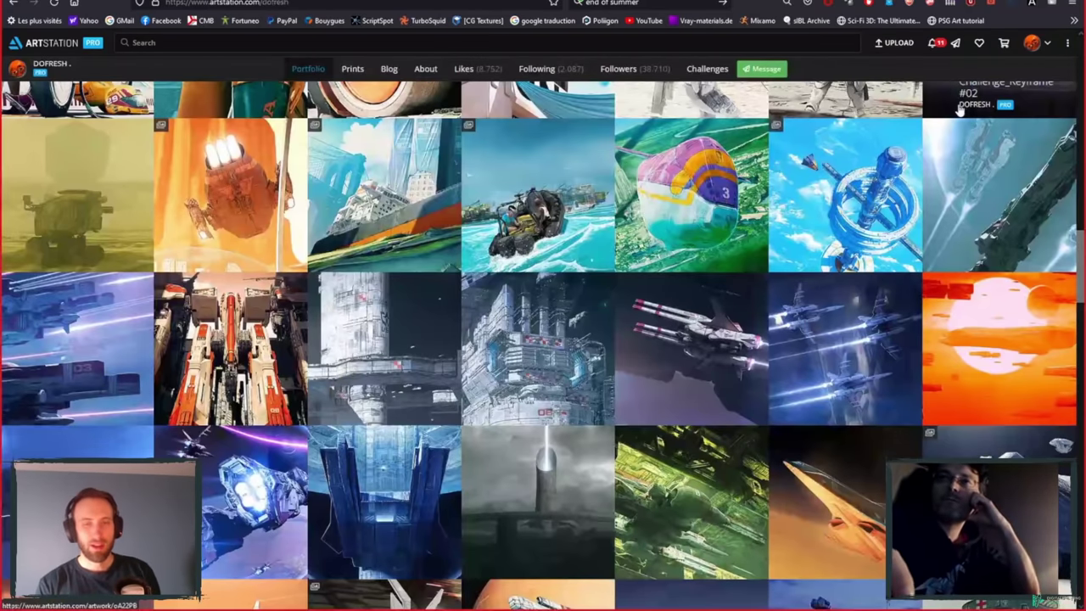
{"action": "left_click", "coordinate": [674, 172]}
{"action": "key", "text": "Right"}
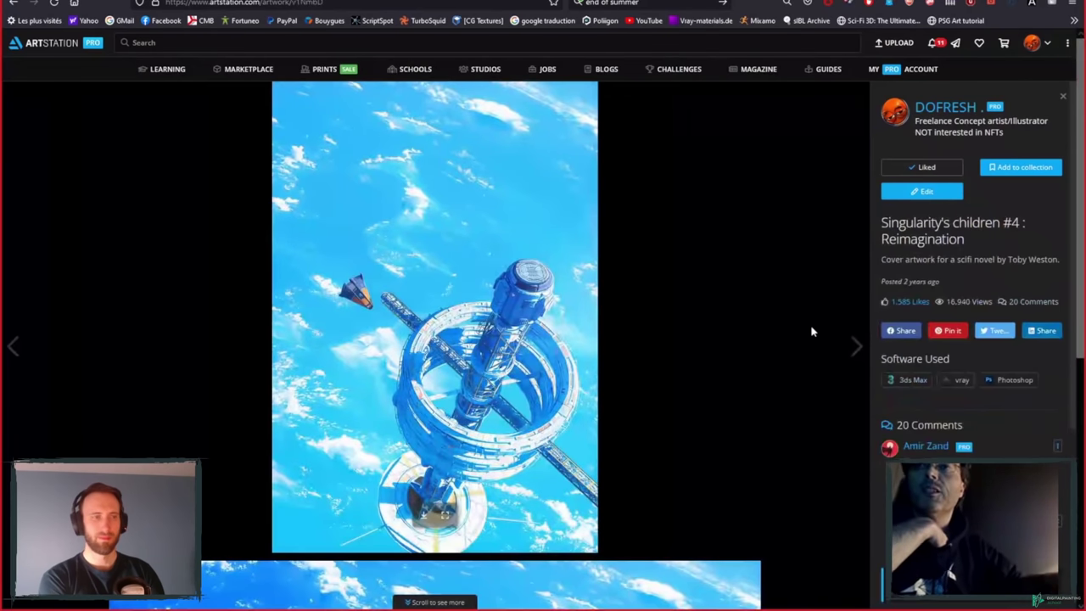
{"action": "scroll", "coordinate": [810, 331], "scroll_direction": "down", "scroll_amount": 1}
{"action": "scroll", "coordinate": [811, 331], "scroll_direction": "down", "scroll_amount": 1}
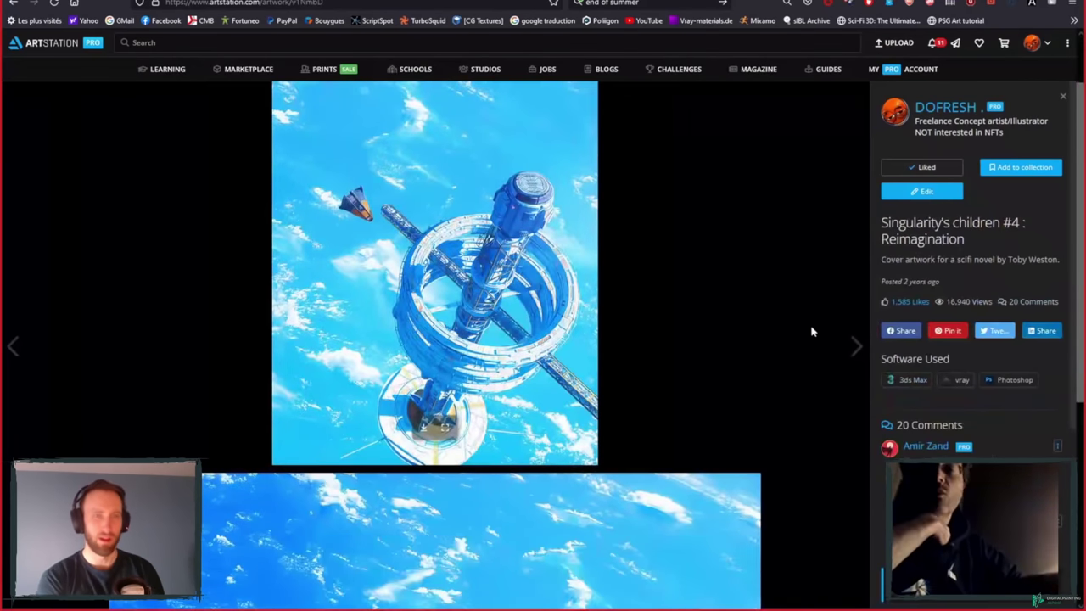
{"action": "scroll", "coordinate": [810, 330], "scroll_direction": "down", "scroll_amount": 2}
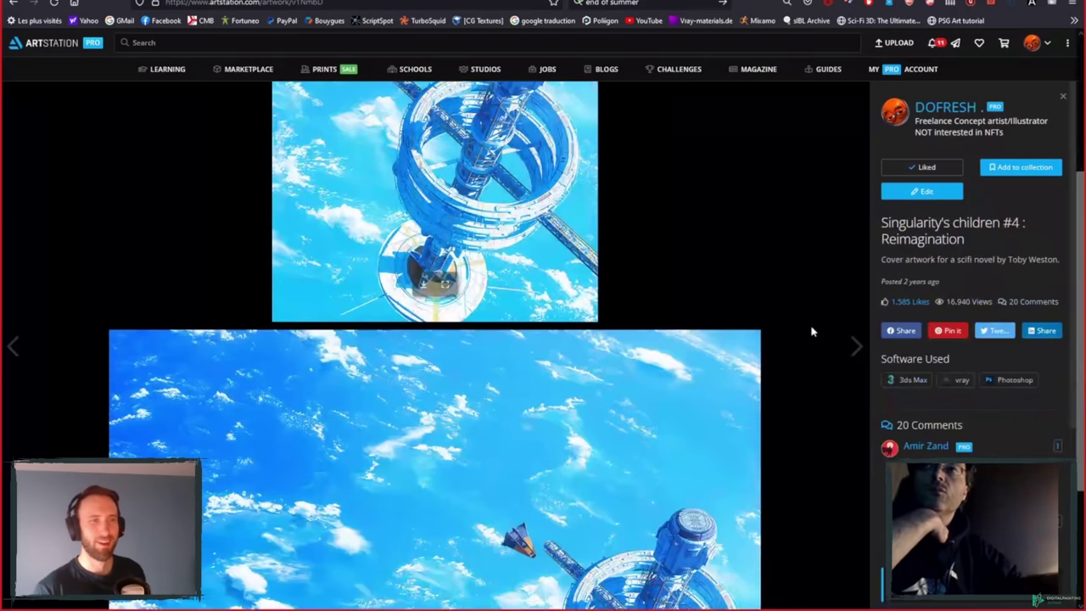
{"action": "scroll", "coordinate": [810, 331], "scroll_direction": "down", "scroll_amount": 1}
{"action": "scroll", "coordinate": [811, 331], "scroll_direction": "down", "scroll_amount": 1}
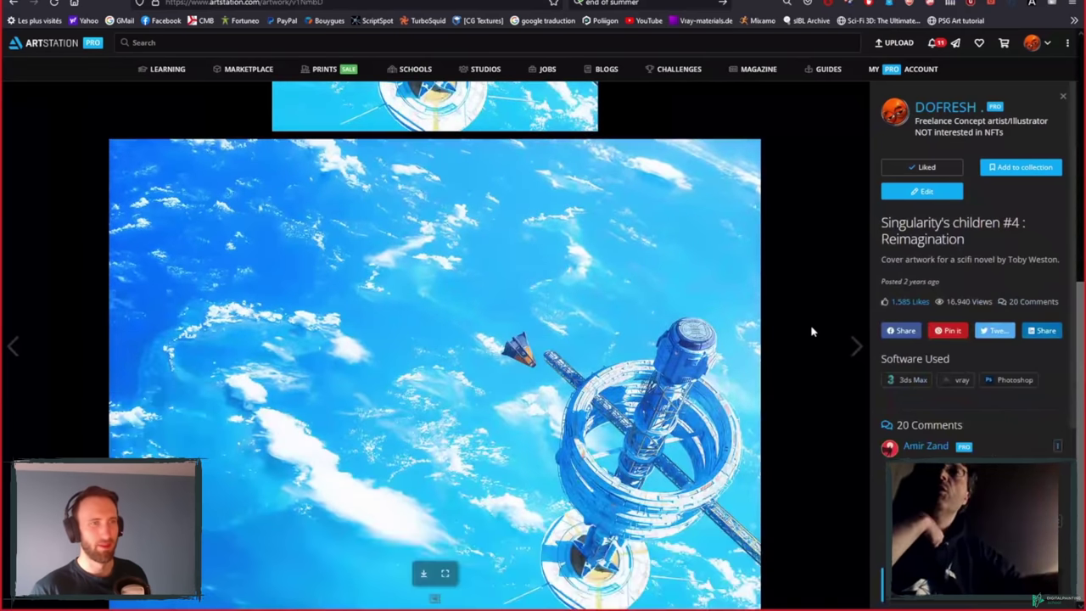
- Step forward through the Infinite fleet artworks from Lancer, Carrier and the USF Station pieces to Hornets
{"action": "key", "text": "Right"}
{"action": "key", "text": "Right"}
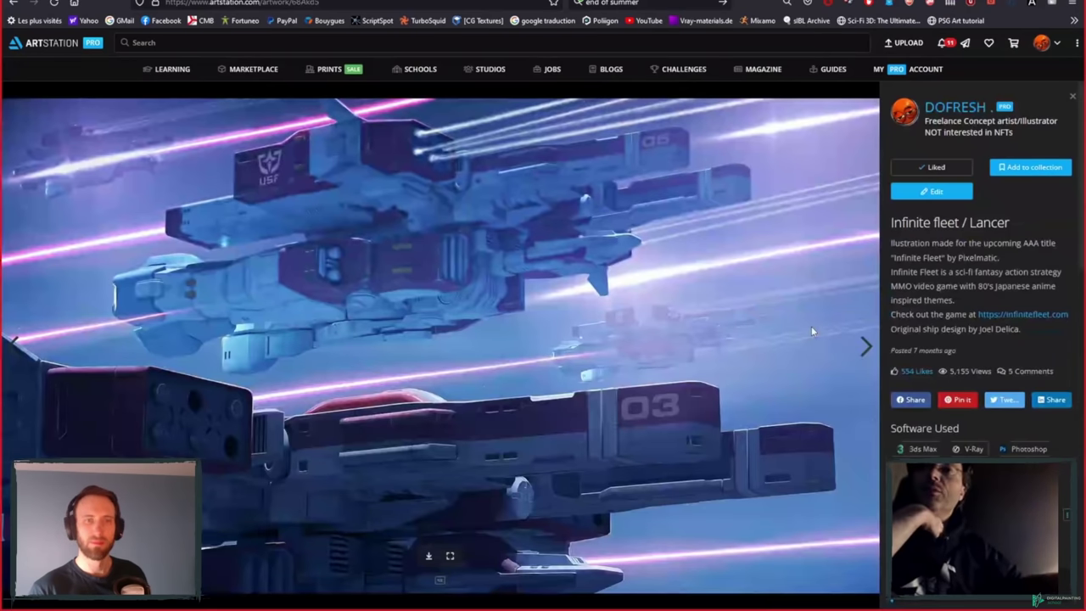
{"action": "key", "text": "Right"}
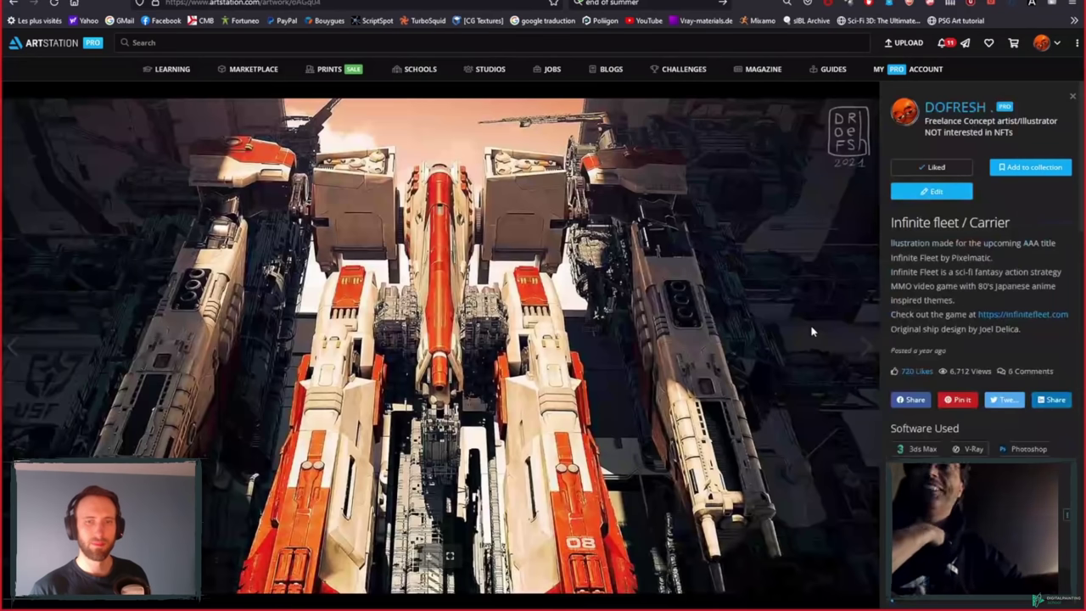
{"action": "key", "text": "Right"}
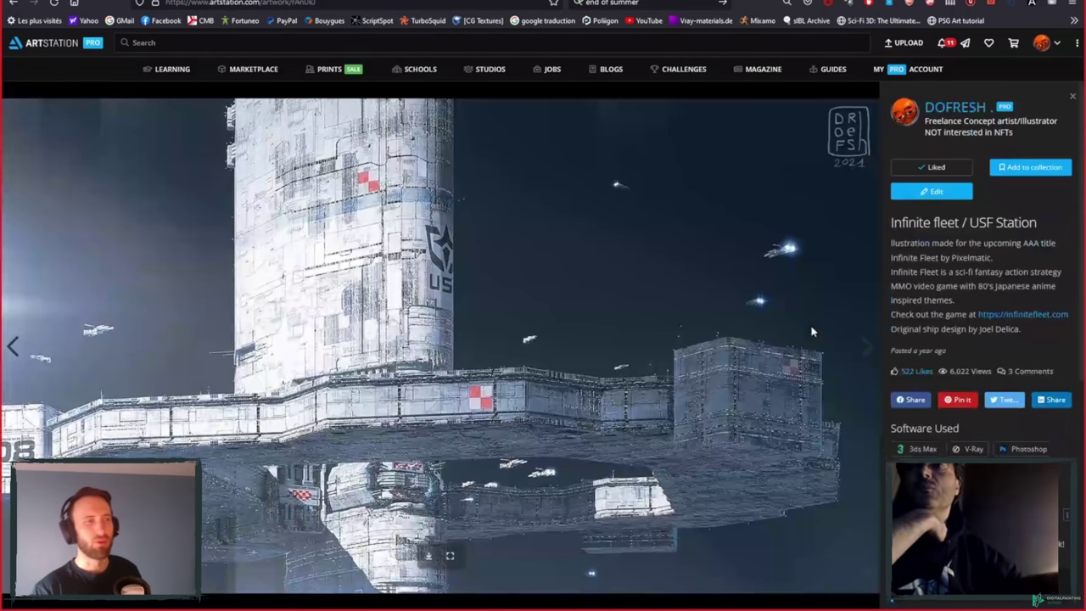
{"action": "key", "text": "Right"}
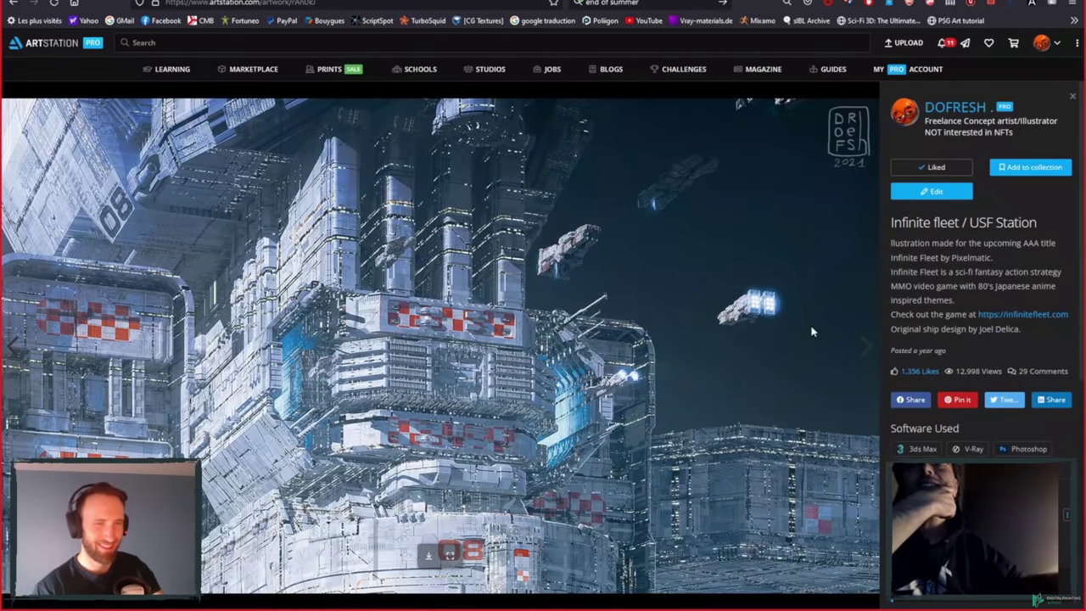
{"action": "key", "text": "Right"}
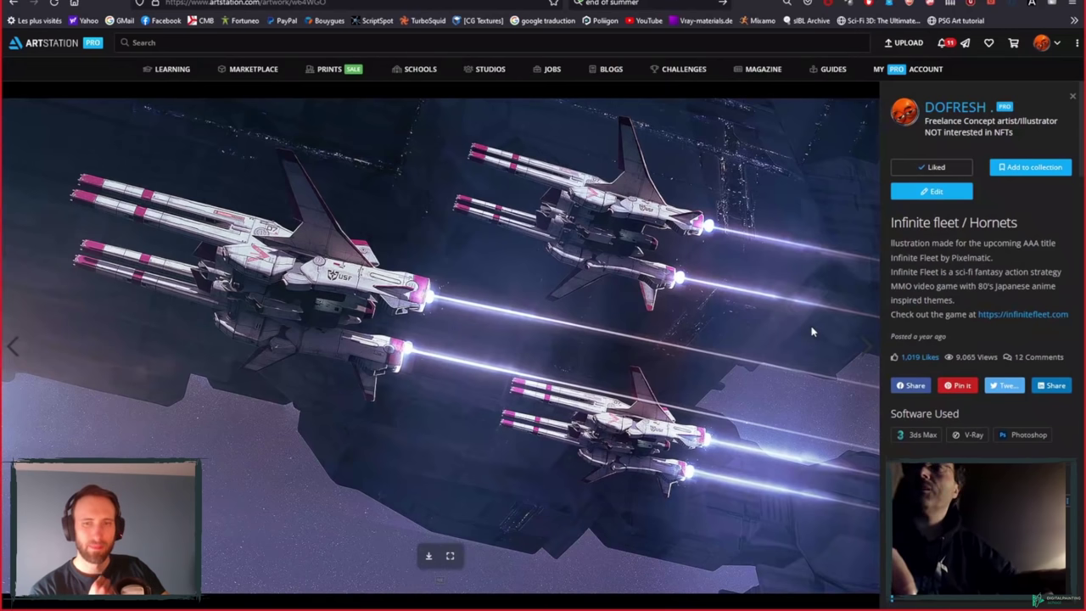
- Go back to the artist's portfolio, open Future of Peacemaking and look through its poster series, returning to the first poster
{"action": "left_click", "coordinate": [956, 106]}
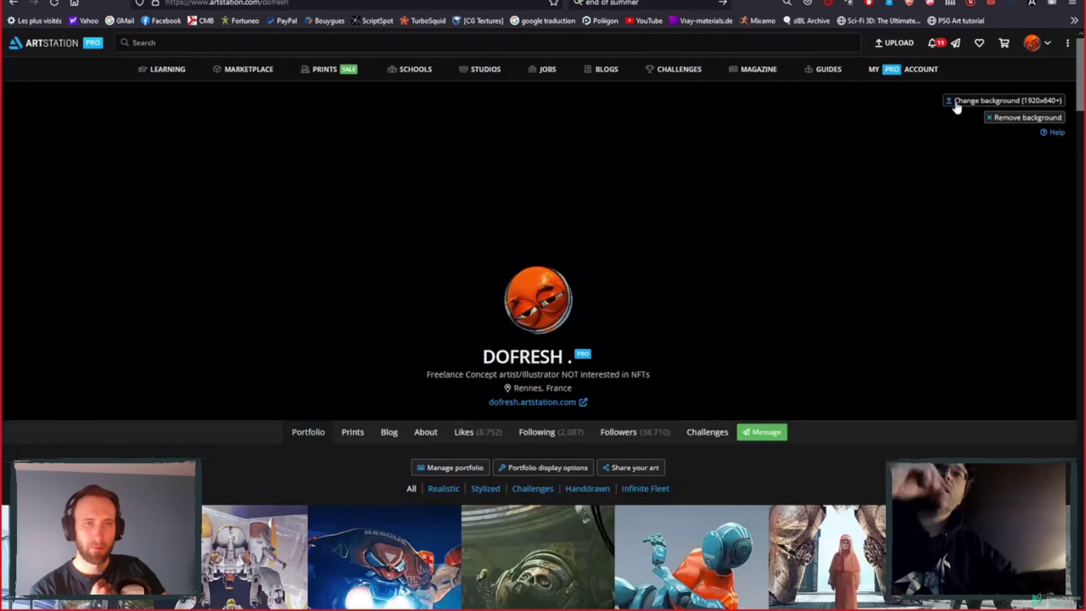
{"action": "scroll", "coordinate": [793, 367], "scroll_direction": "down", "scroll_amount": 10}
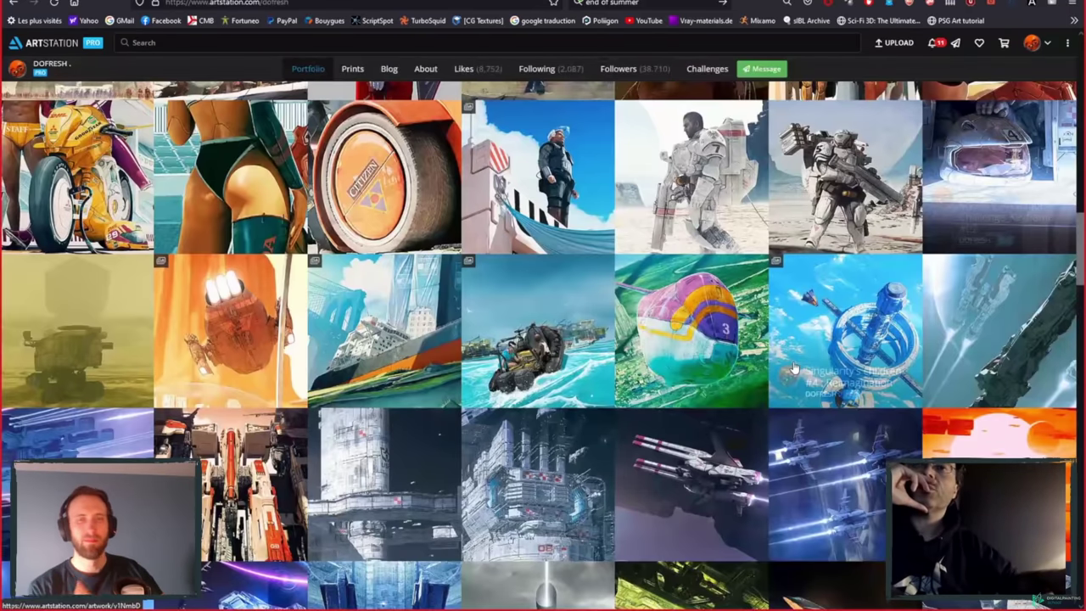
{"action": "scroll", "coordinate": [666, 486], "scroll_direction": "up", "scroll_amount": 2}
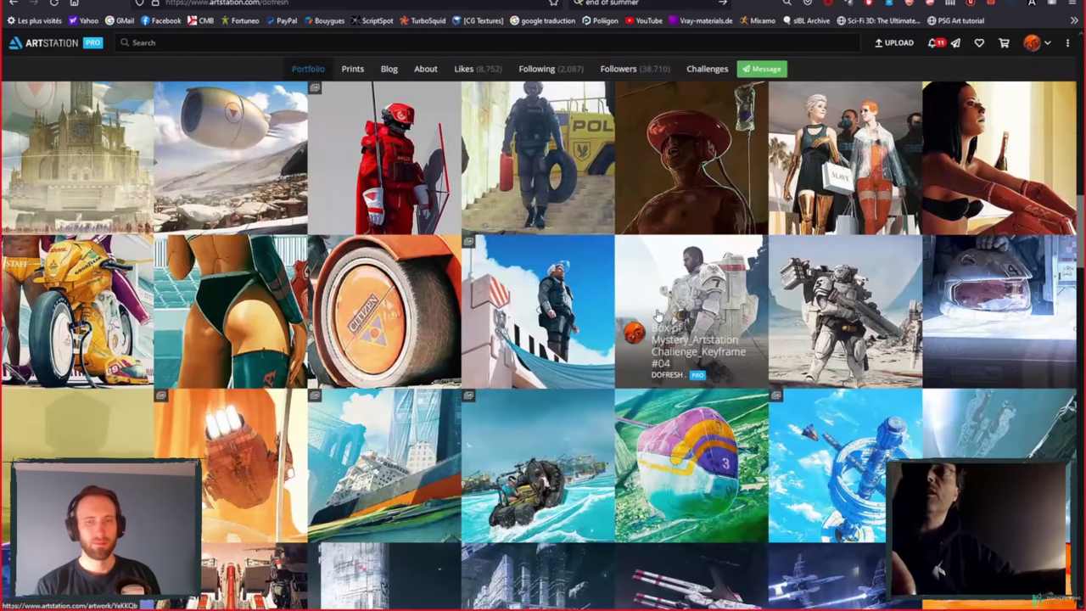
{"action": "left_click", "coordinate": [557, 304]}
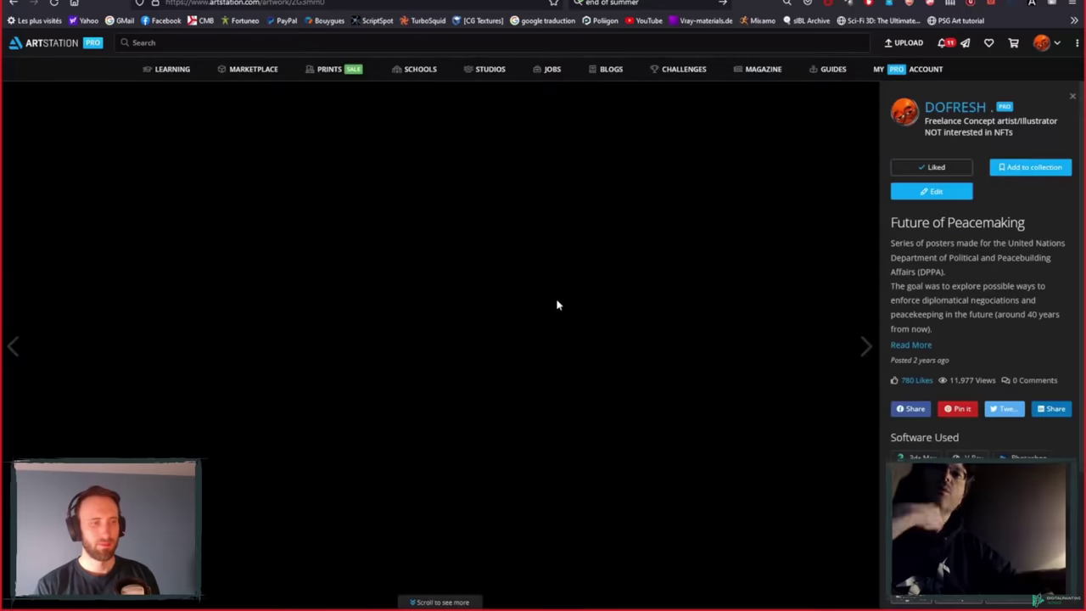
{"action": "scroll", "coordinate": [640, 421], "scroll_direction": "down", "scroll_amount": 2}
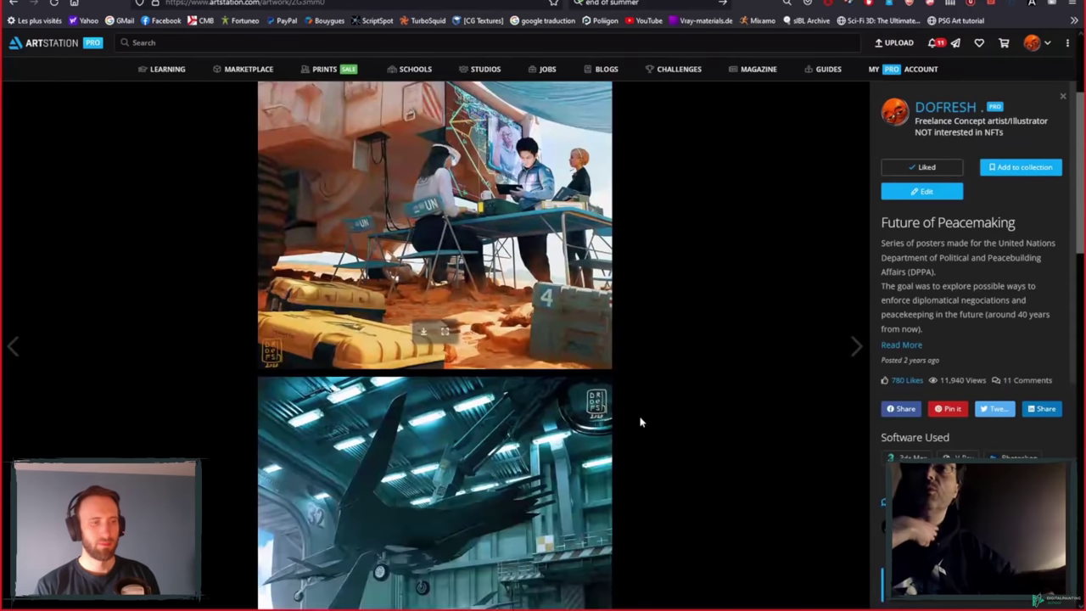
{"action": "scroll", "coordinate": [641, 422], "scroll_direction": "down", "scroll_amount": 3}
{"action": "scroll", "coordinate": [640, 421], "scroll_direction": "down", "scroll_amount": 8}
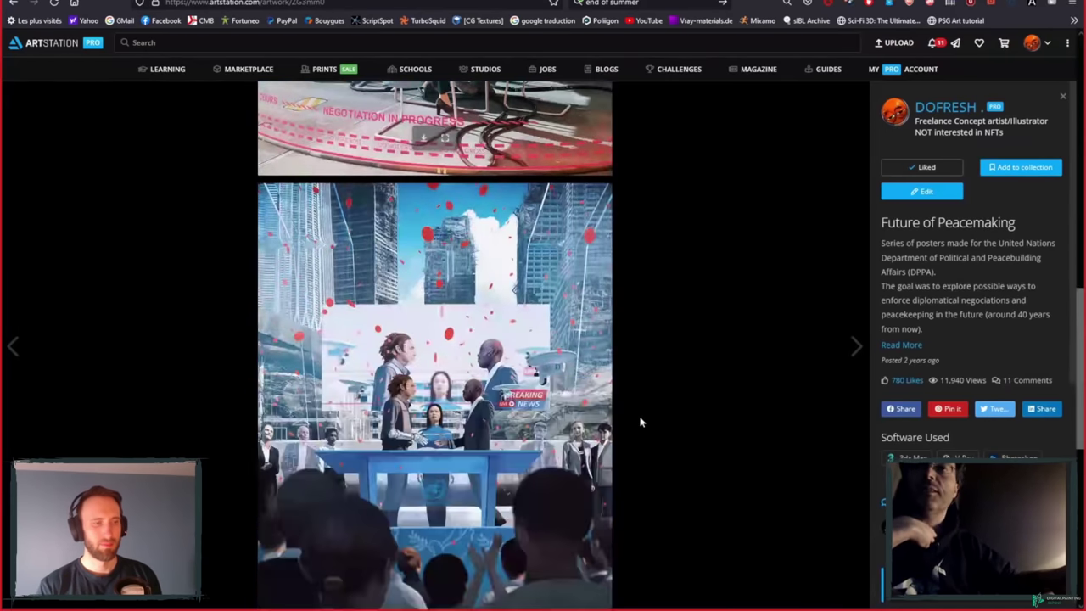
{"action": "scroll", "coordinate": [640, 422], "scroll_direction": "down", "scroll_amount": 3}
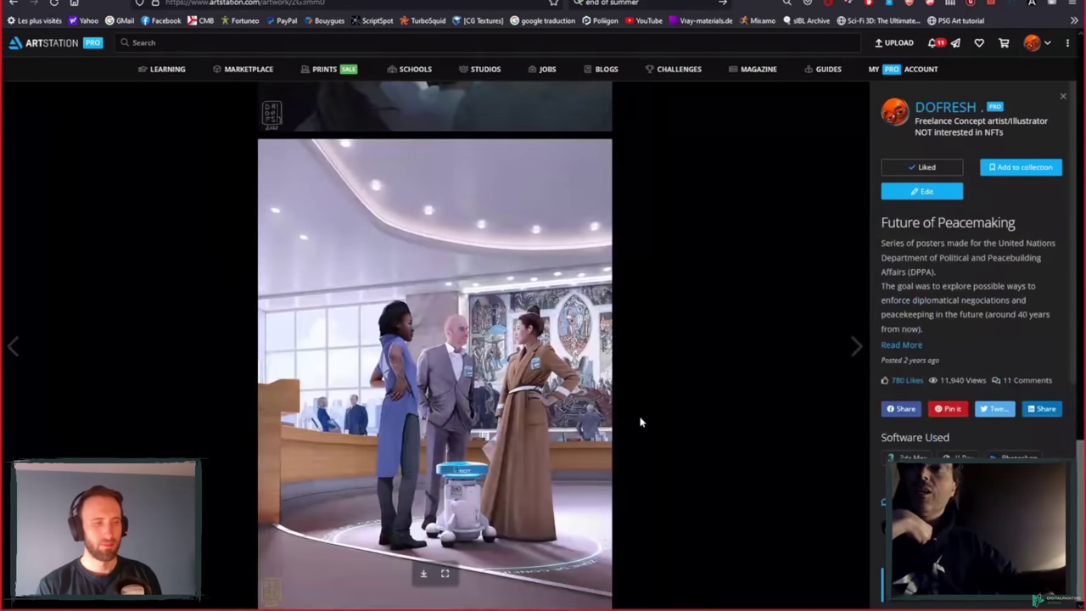
{"action": "scroll", "coordinate": [640, 422], "scroll_direction": "up", "scroll_amount": 1}
{"action": "scroll", "coordinate": [640, 421], "scroll_direction": "up", "scroll_amount": 1}
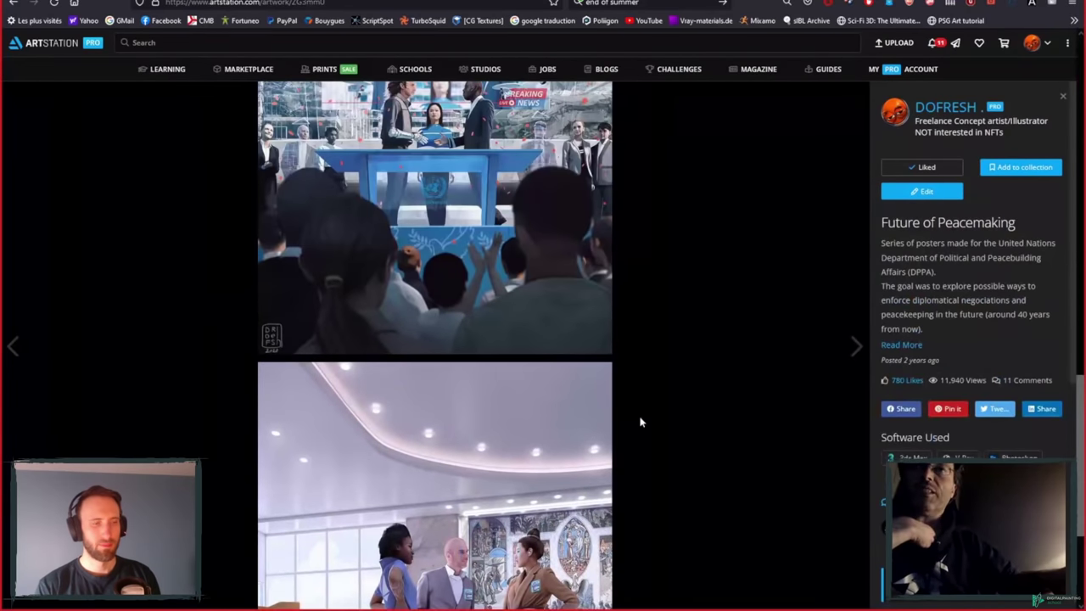
{"action": "scroll", "coordinate": [640, 422], "scroll_direction": "up", "scroll_amount": 2}
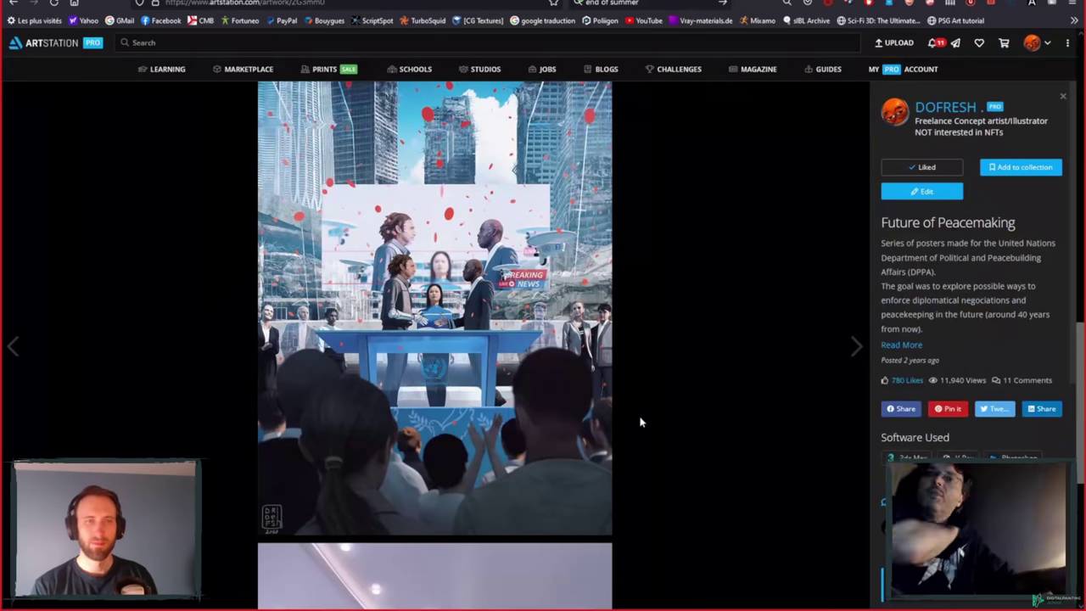
{"action": "scroll", "coordinate": [640, 422], "scroll_direction": "up", "scroll_amount": 5}
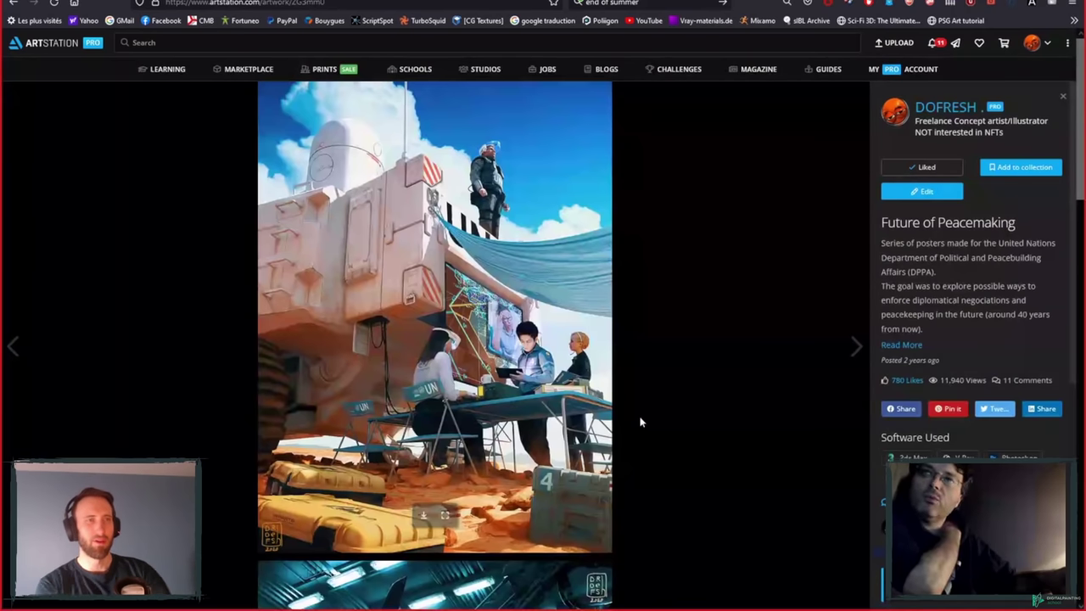
- View the Box of Mystery Artstation Challenge keyframes in order from #04 to #01
{"action": "key", "text": "Right"}
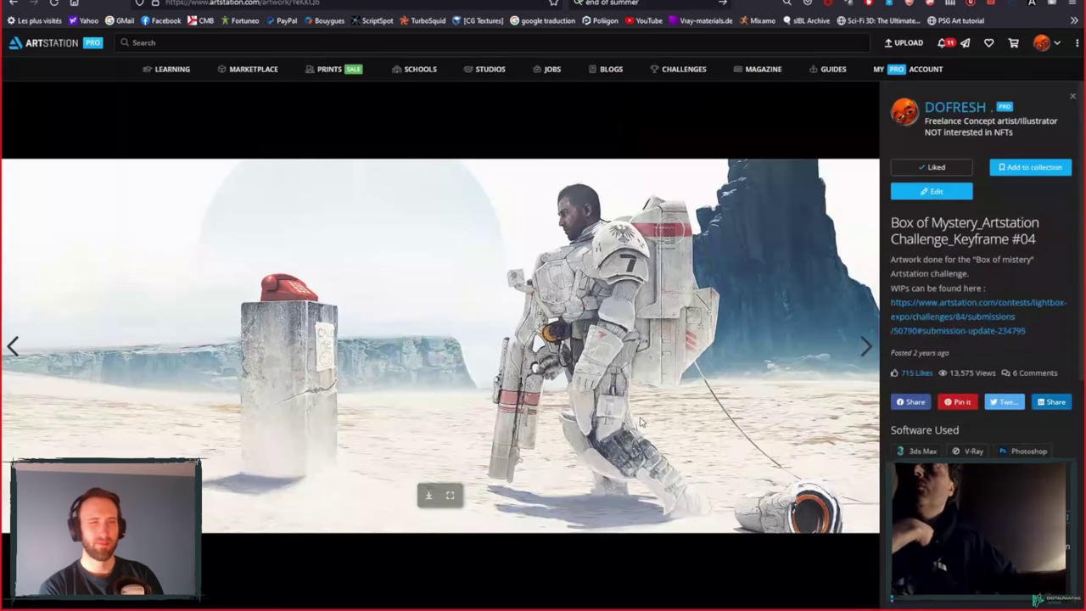
{"action": "key", "text": "Right"}
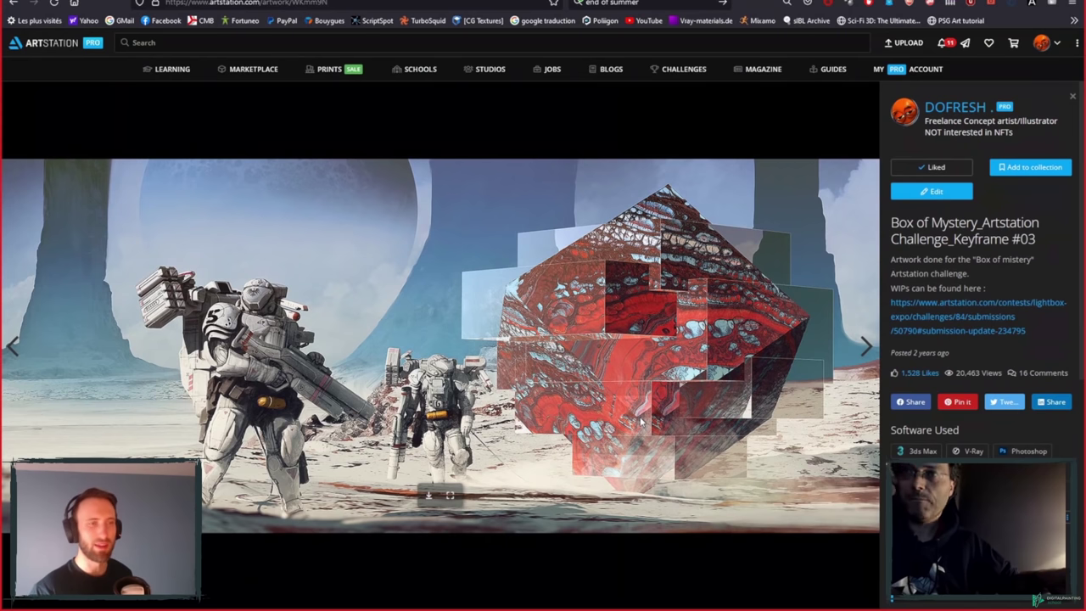
{"action": "key", "text": "Right"}
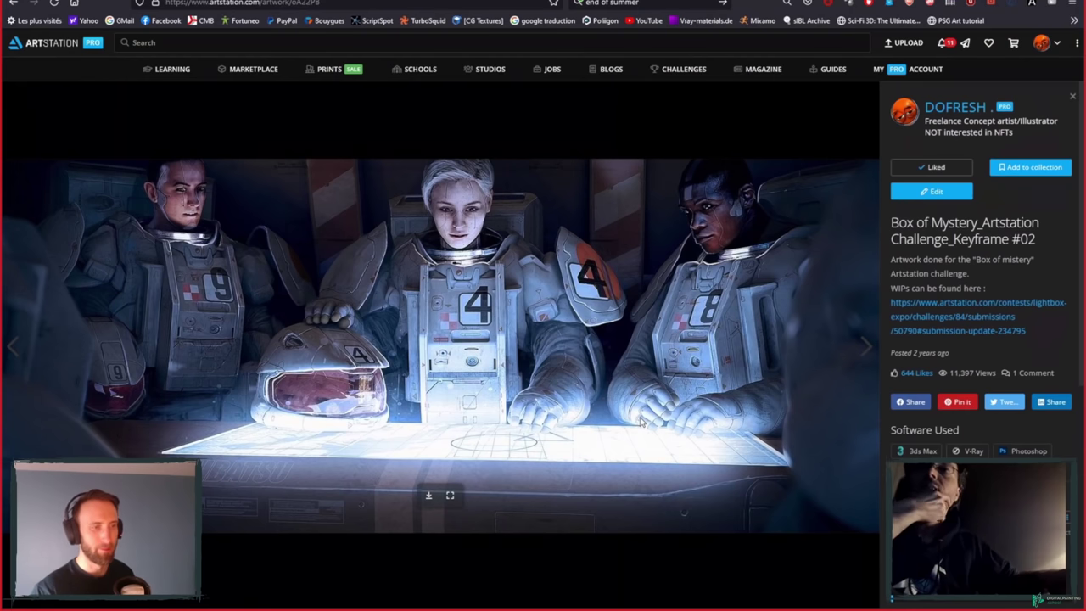
{"action": "key", "text": "Left"}
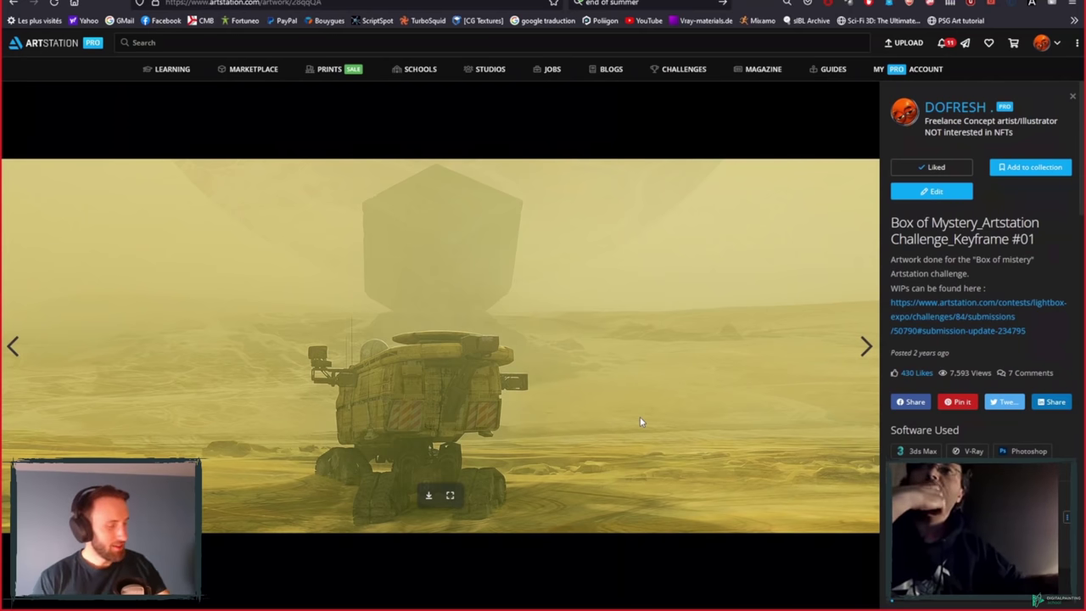
- Step forward through the Destination Mars, The division 2, and Singularity's children #1: Denial and #3: Conflict artworks
{"action": "key", "text": "Right"}
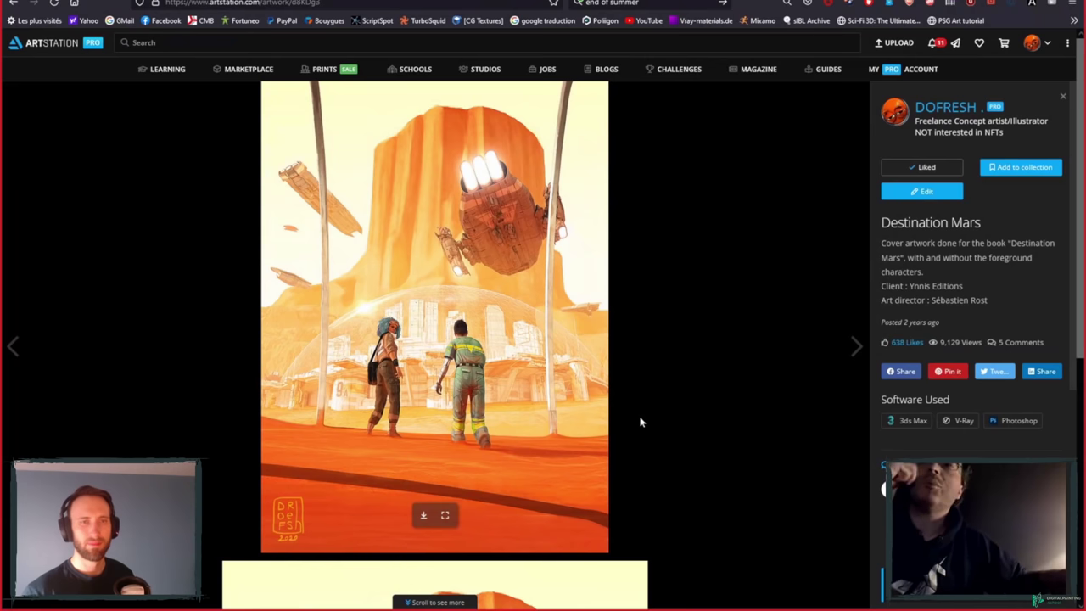
{"action": "scroll", "coordinate": [640, 422], "scroll_direction": "down", "scroll_amount": 1}
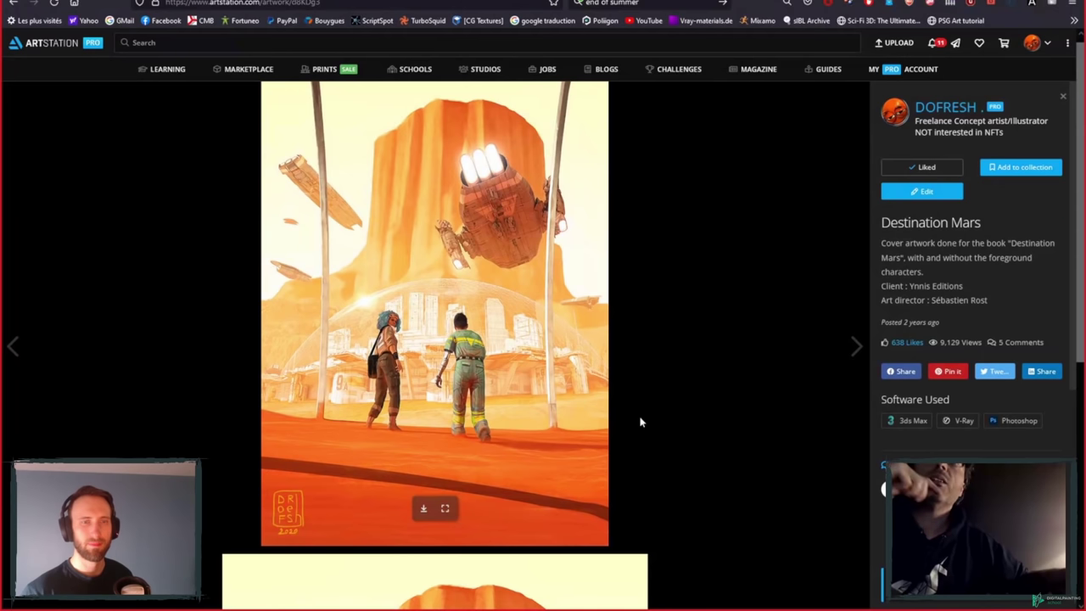
{"action": "key", "text": "Right"}
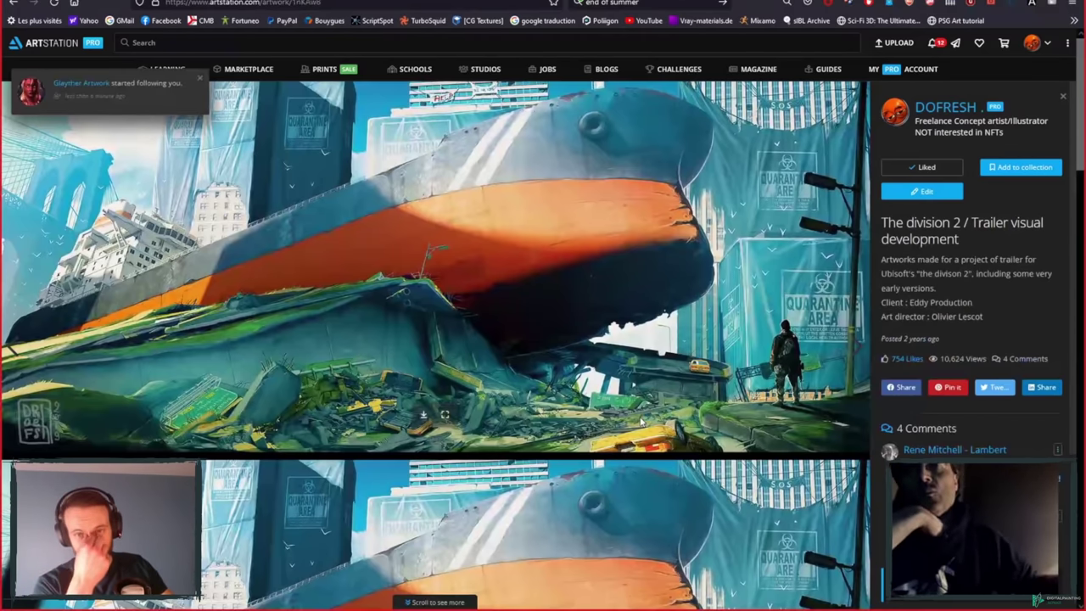
{"action": "key", "text": "Right"}
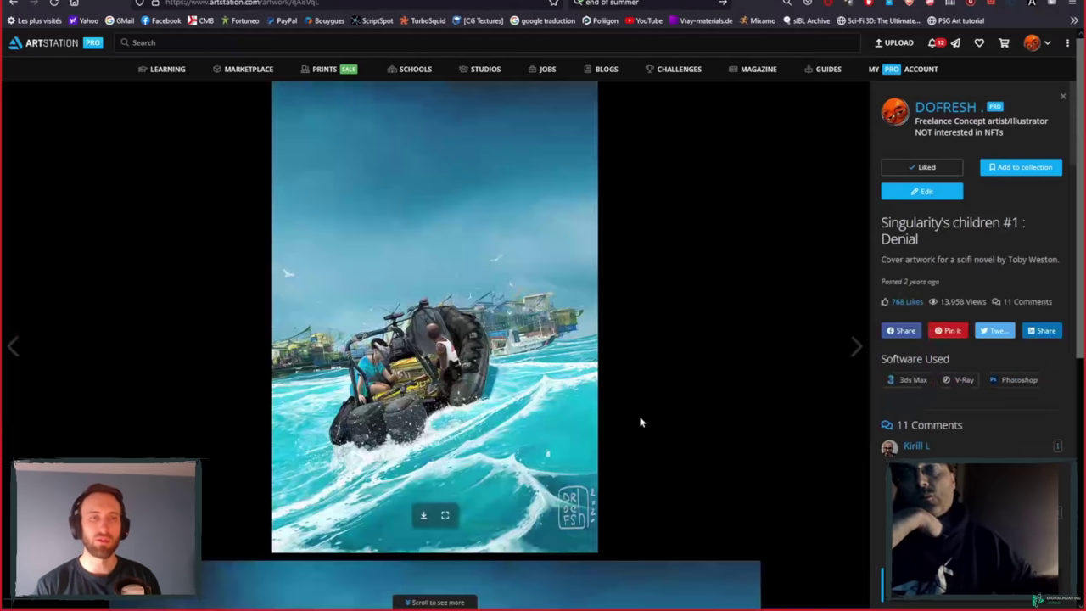
{"action": "scroll", "coordinate": [640, 421], "scroll_direction": "down", "scroll_amount": 1}
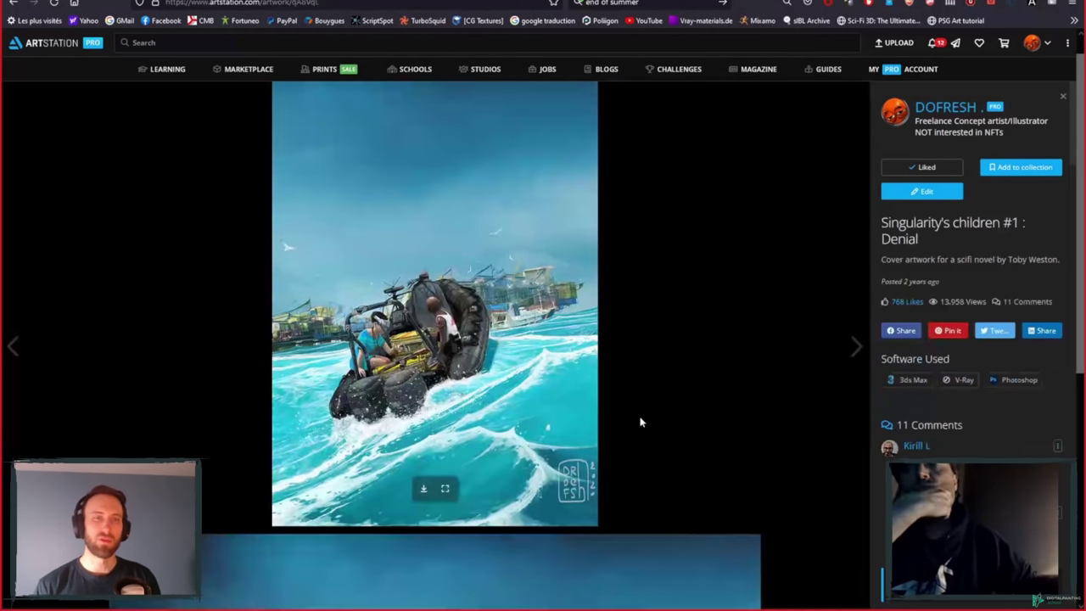
{"action": "scroll", "coordinate": [640, 422], "scroll_direction": "down", "scroll_amount": 5}
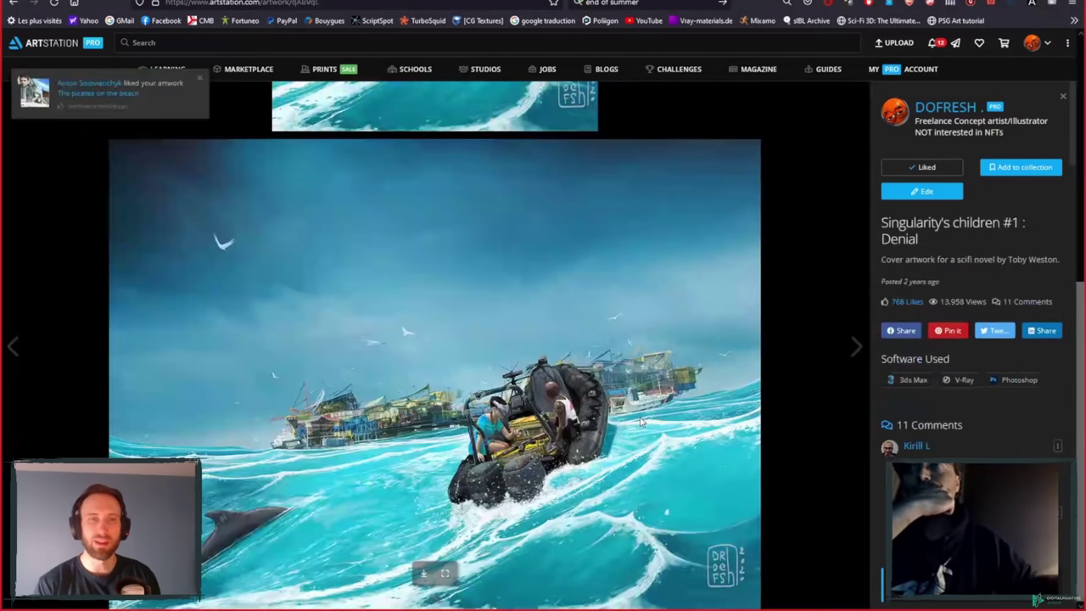
{"action": "key", "text": "Right"}
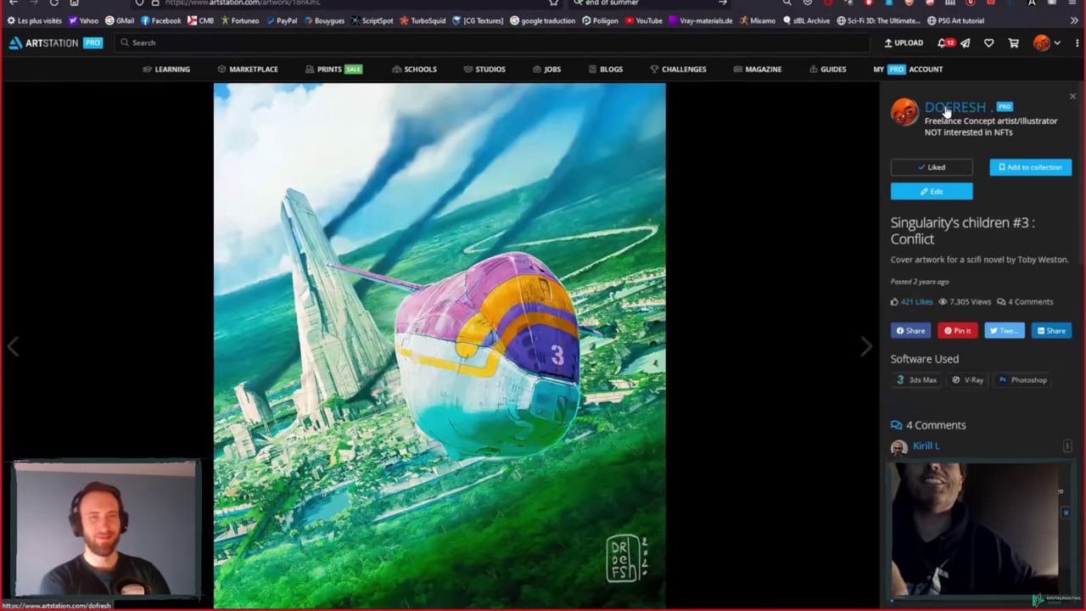
- Return to the artist's portfolio and look over the thumbnail grid, including the Love Death + Robots, Lancer and Grand Space Opera pieces
{"action": "left_click", "coordinate": [945, 111]}
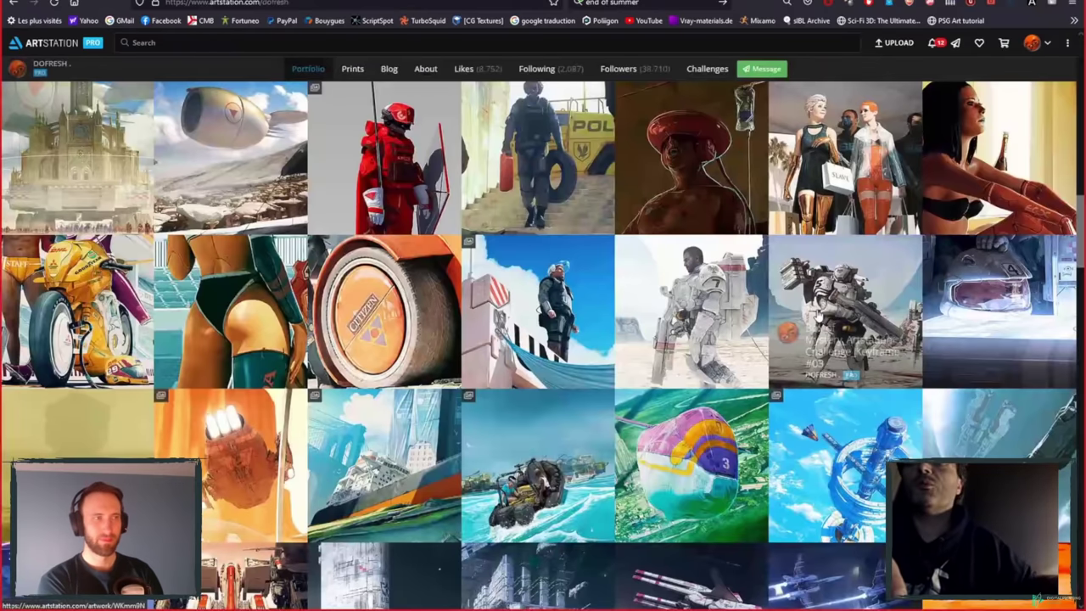
{"action": "scroll", "coordinate": [845, 311], "scroll_direction": "up", "scroll_amount": 2}
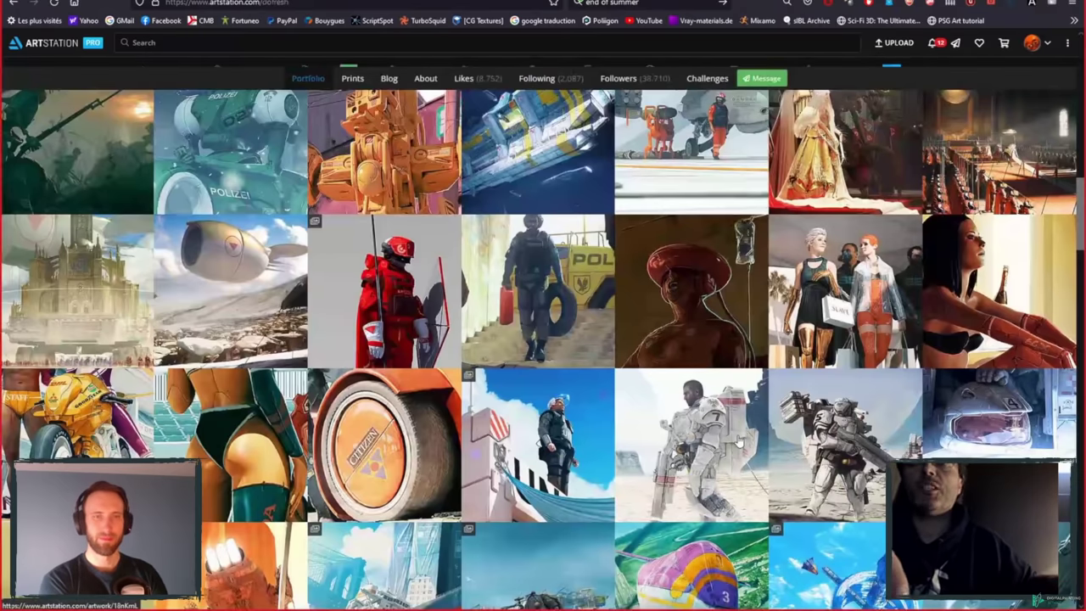
{"action": "scroll", "coordinate": [738, 443], "scroll_direction": "down", "scroll_amount": 5}
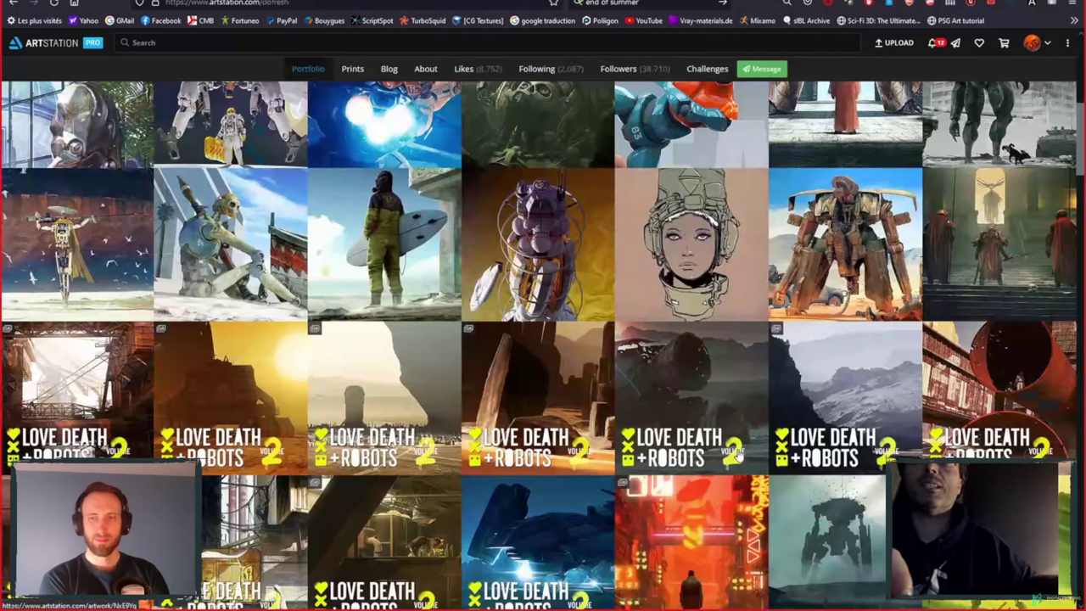
{"action": "scroll", "coordinate": [486, 430], "scroll_direction": "down", "scroll_amount": 4}
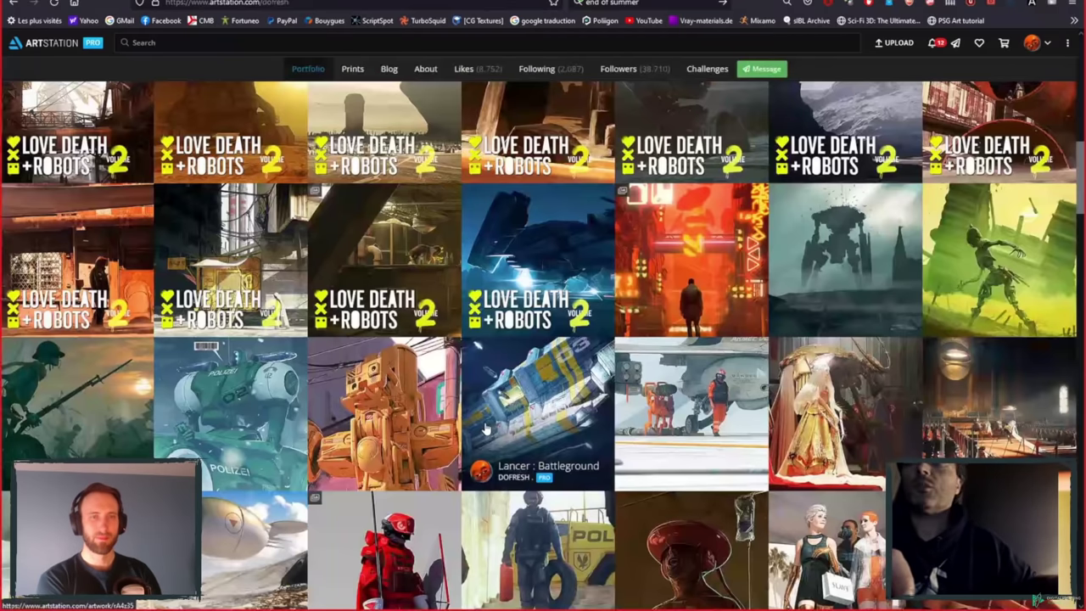
{"action": "scroll", "coordinate": [486, 429], "scroll_direction": "up", "scroll_amount": 1}
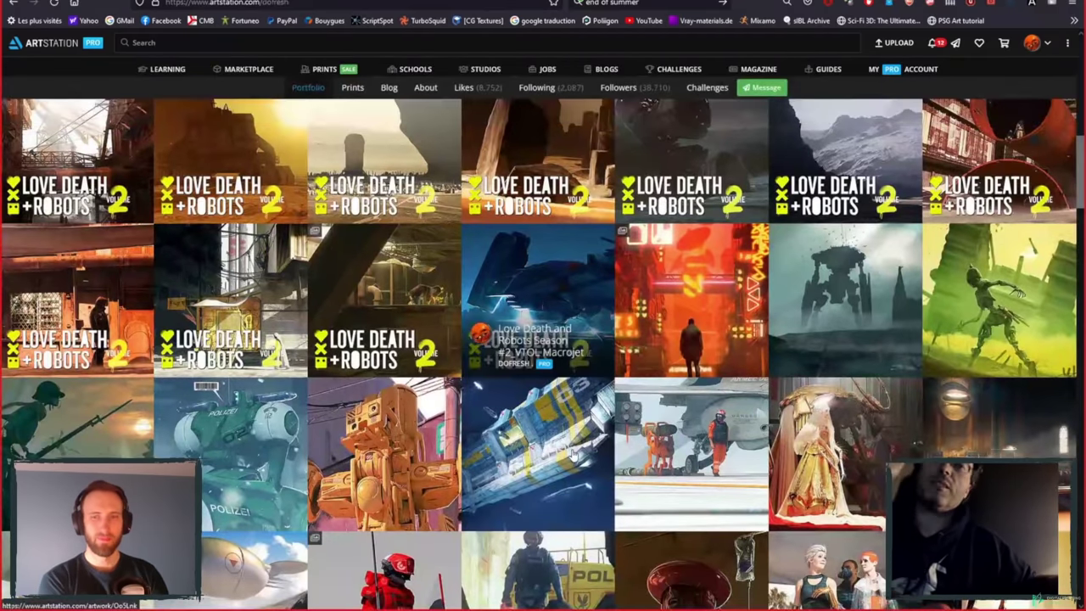
{"action": "scroll", "coordinate": [573, 455], "scroll_direction": "down", "scroll_amount": 2}
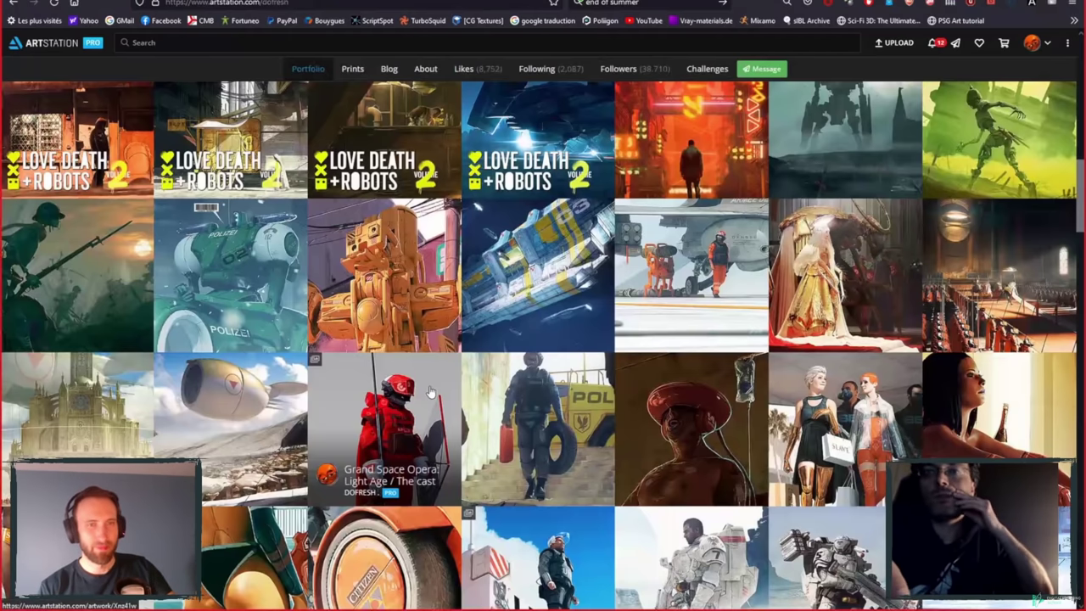
{"action": "scroll", "coordinate": [628, 366], "scroll_direction": "up", "scroll_amount": 15}
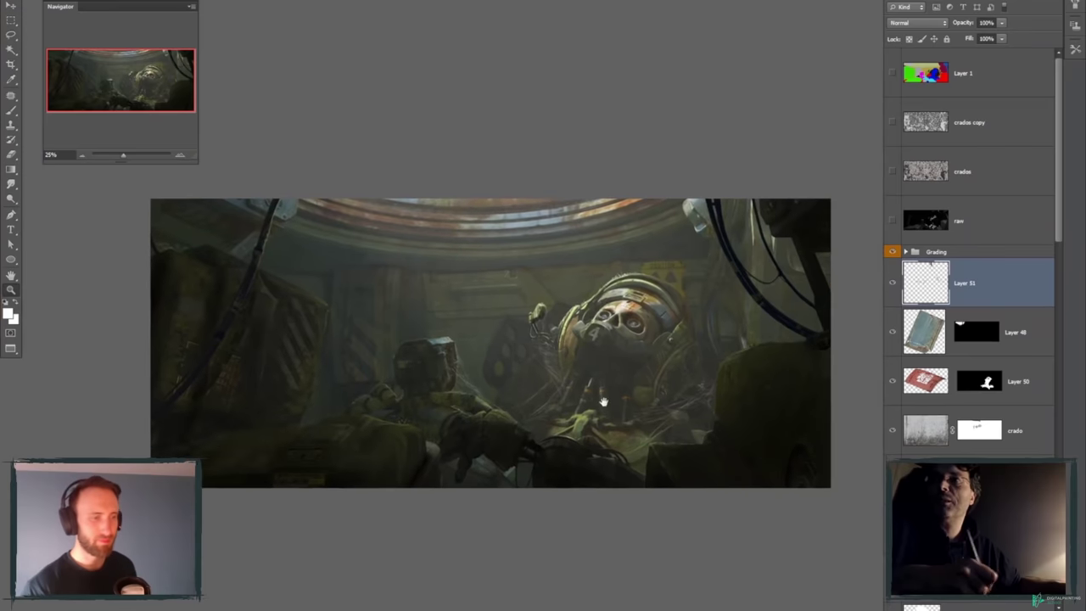
- In Photoshop, add a new layer above the raw layer and set the foreground colour to red (ff0202)
{"action": "left_click", "coordinate": [925, 225]}
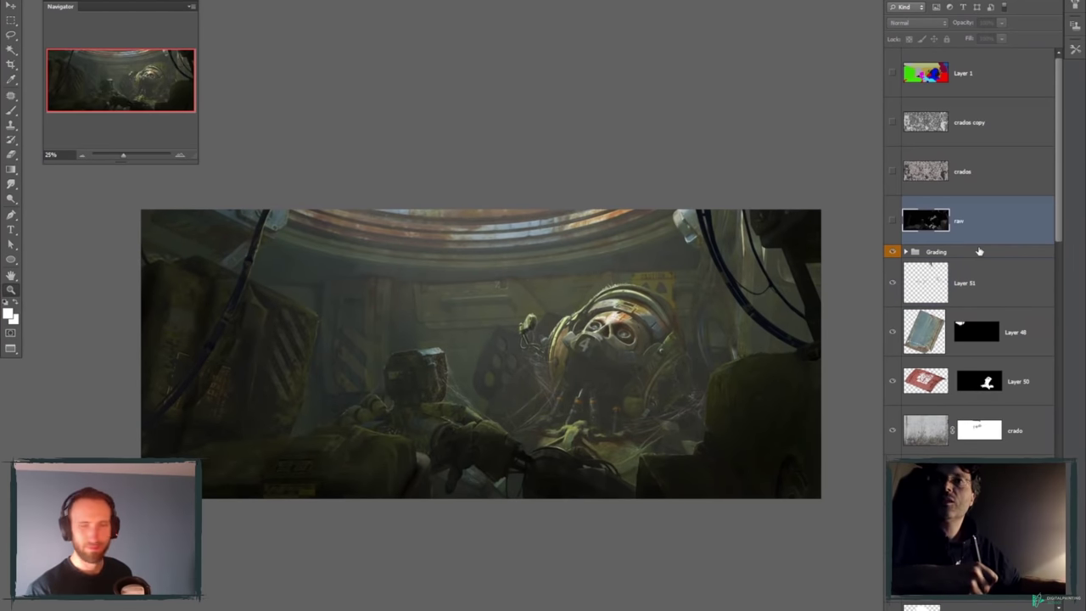
{"action": "key", "text": "ctrl+shift+alt+n"}
{"action": "left_click_drag", "start_coordinate": [802, 521], "coordinate": [722, 509]}
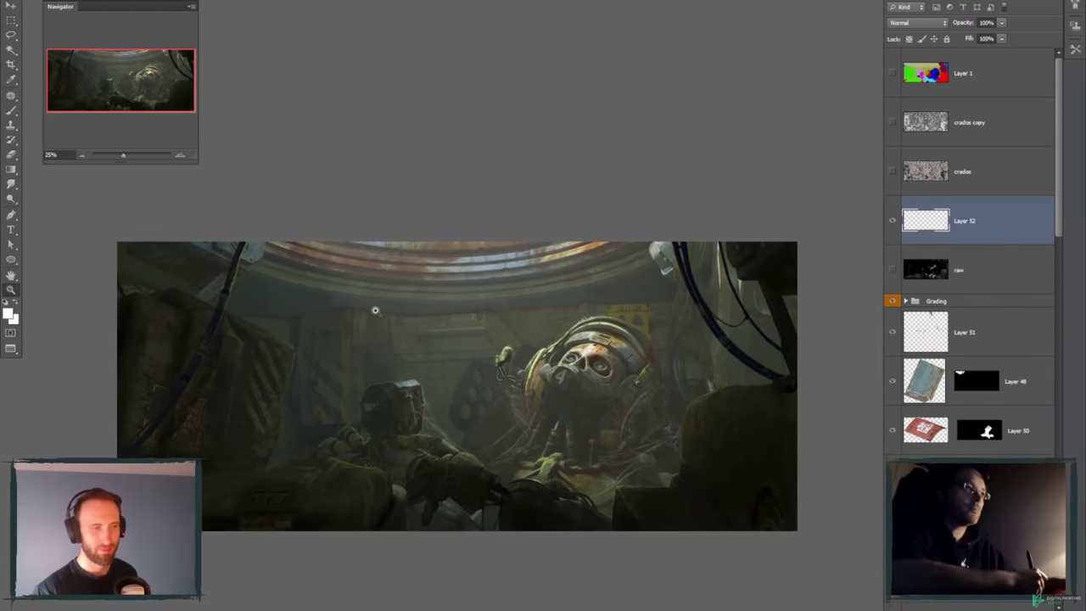
{"action": "key", "text": "i"}
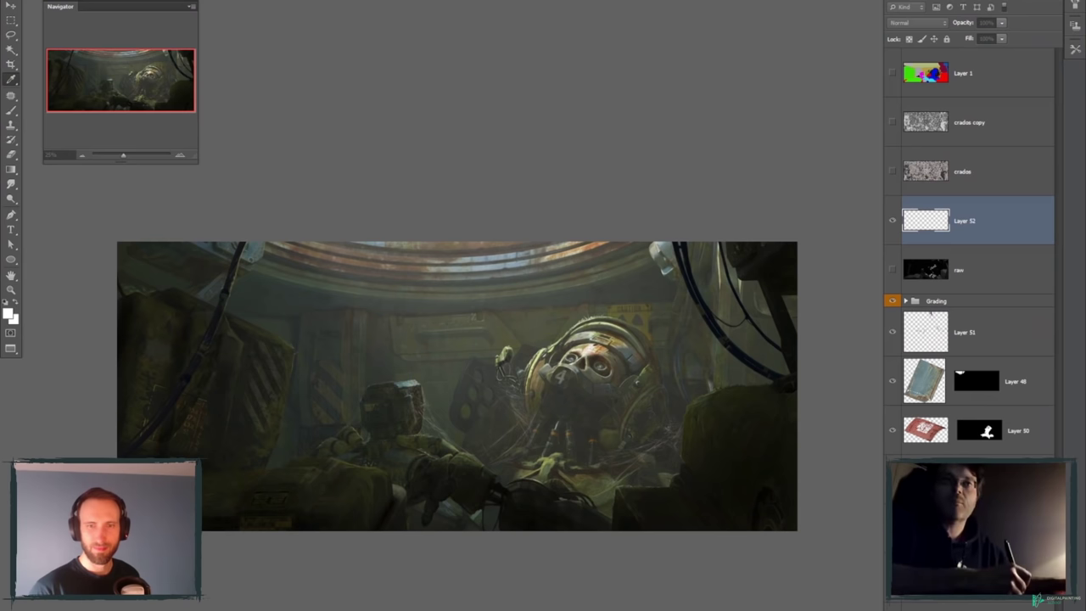
{"action": "left_click", "coordinate": [9, 313]}
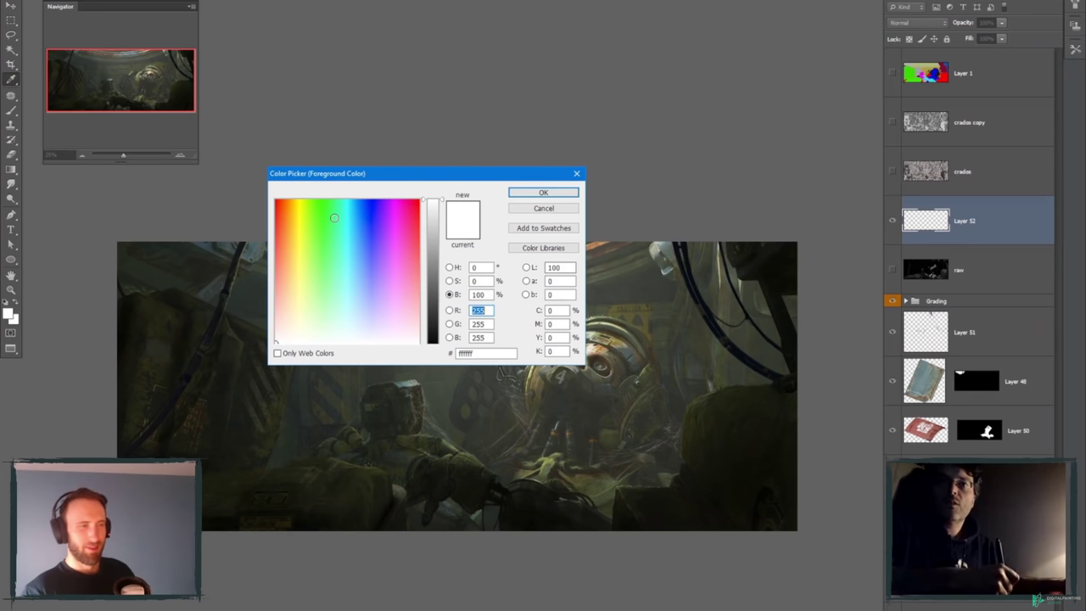
{"action": "left_click", "coordinate": [275, 200]}
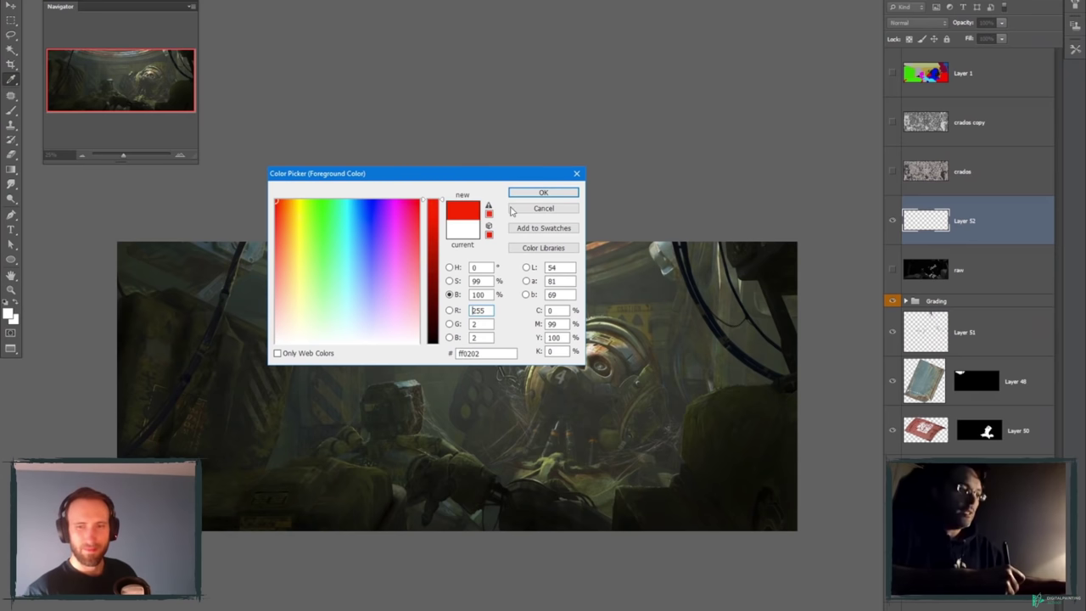
{"action": "key", "text": "Return"}
- Paint two horizontal and two vertical red brush lines across the skull-astronaut image as a rule-of-thirds grid
{"action": "scroll", "coordinate": [331, 363], "scroll_direction": "up", "scroll_amount": 1}
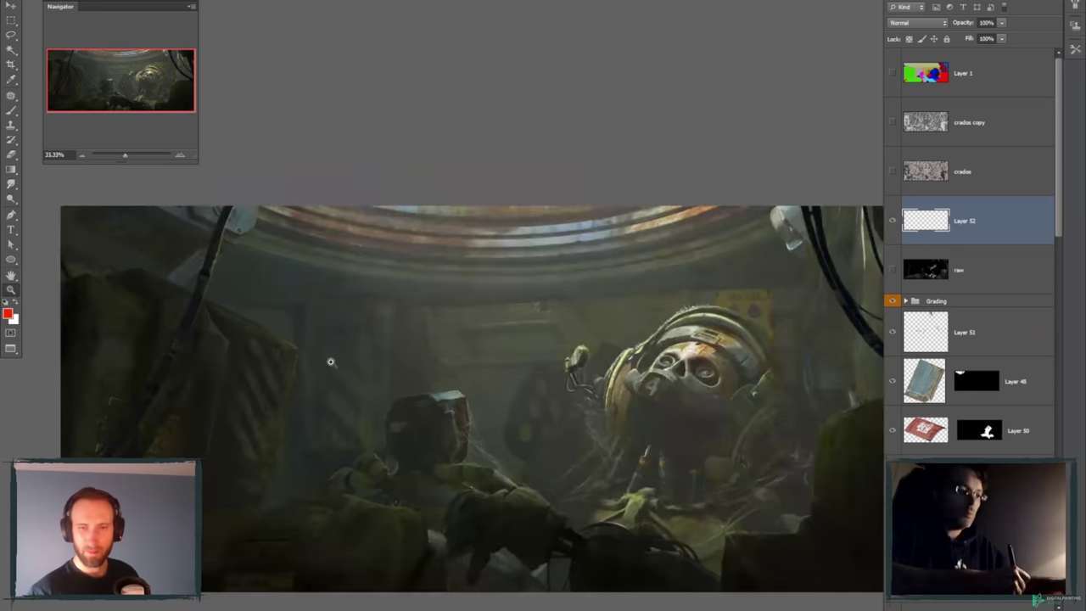
{"action": "scroll", "coordinate": [330, 362], "scroll_direction": "down", "scroll_amount": 1}
{"action": "key", "text": "b"}
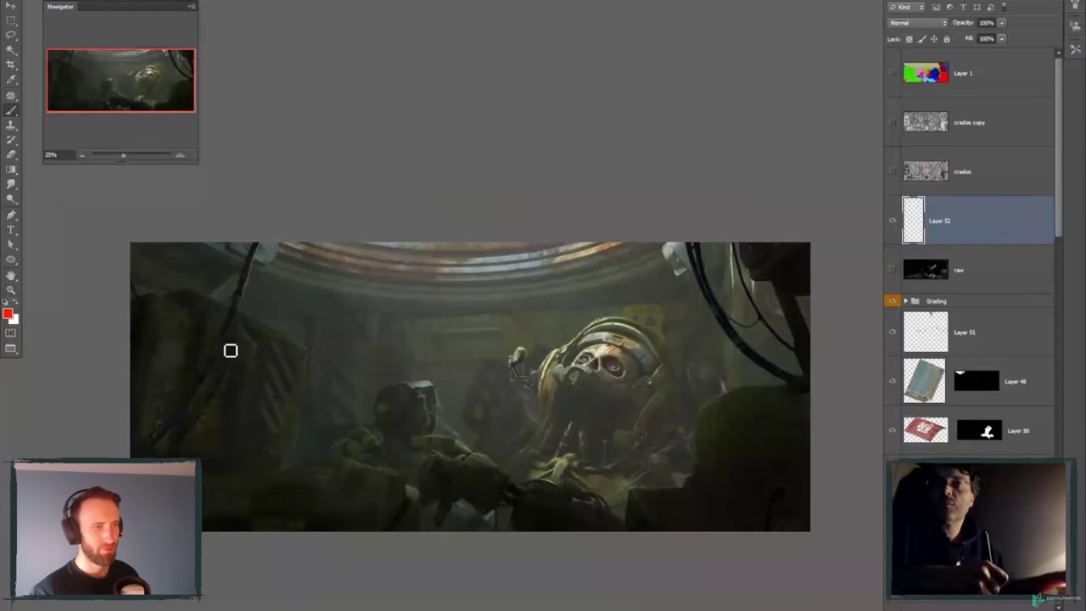
{"action": "left_click", "coordinate": [814, 354], "text": "shift"}
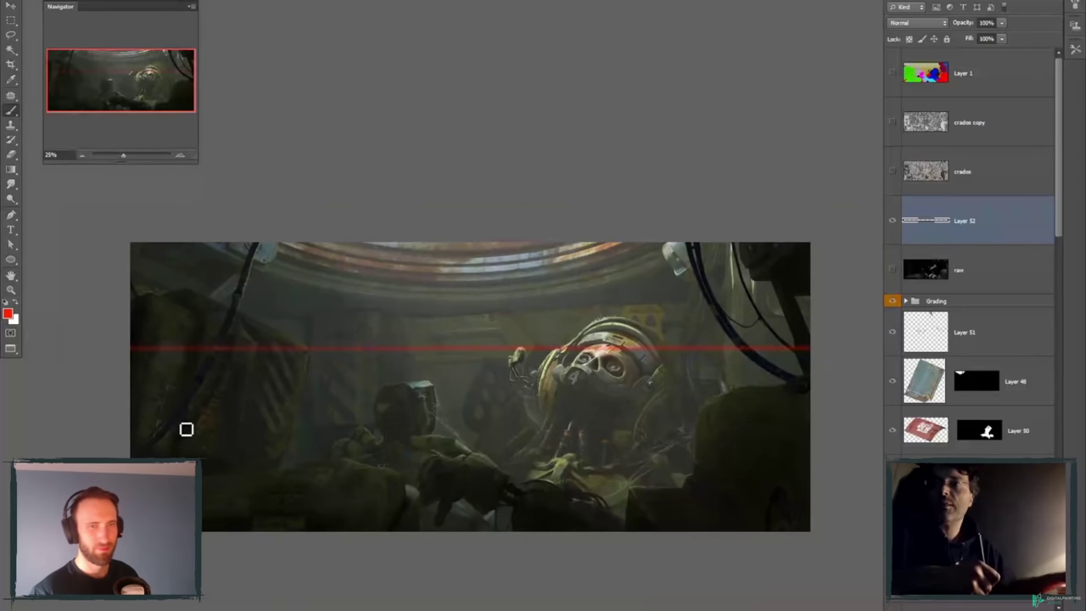
{"action": "left_click", "coordinate": [138, 456]}
{"action": "left_click", "coordinate": [806, 462], "text": "shift"}
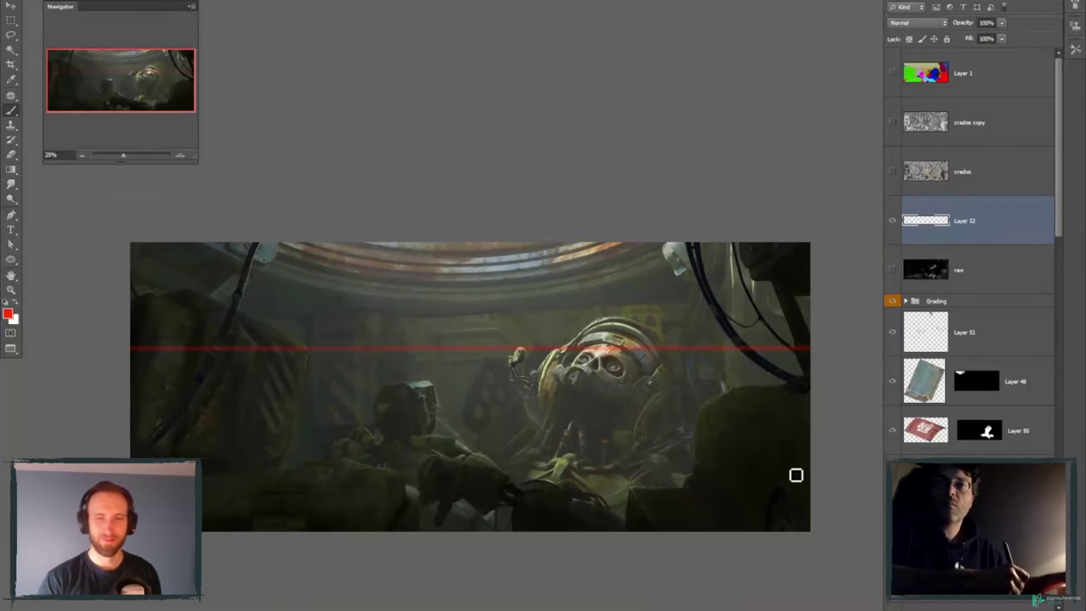
{"action": "left_click", "coordinate": [335, 255]}
{"action": "left_click", "coordinate": [337, 531], "text": "shift"}
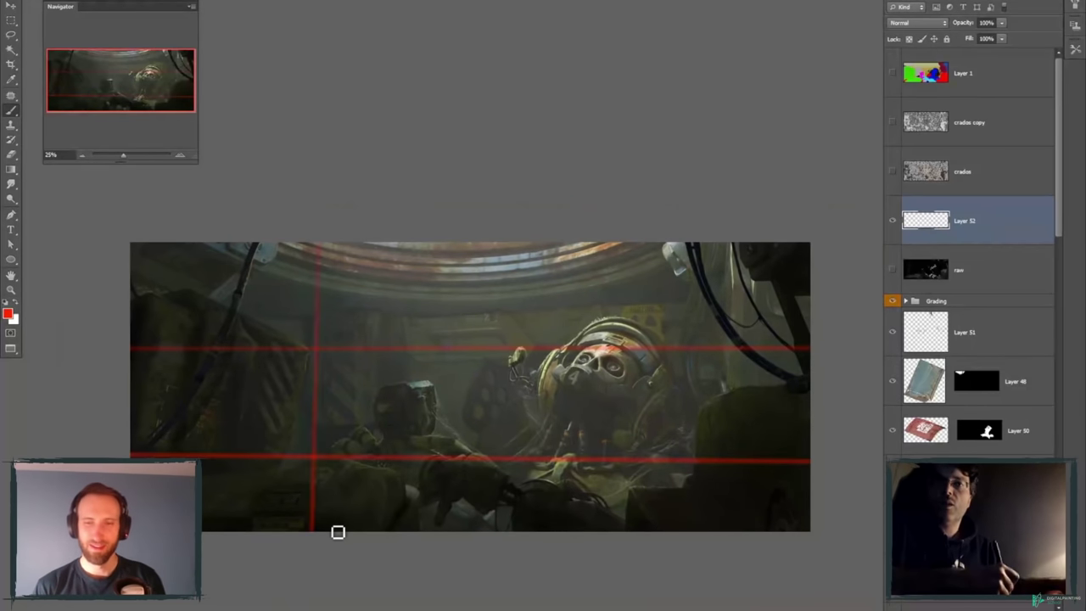
{"action": "left_click", "coordinate": [594, 531], "text": "shift"}
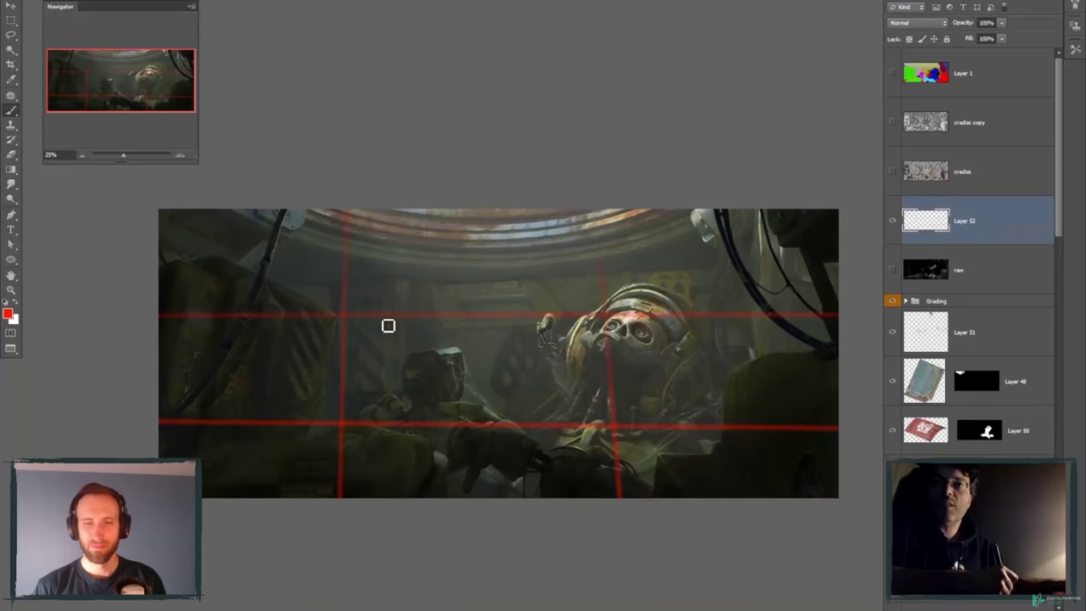
- Mark the four intersections of the thirds grid with red brush dots
{"action": "left_click", "coordinate": [341, 421]}
{"action": "left_click", "coordinate": [604, 317]}
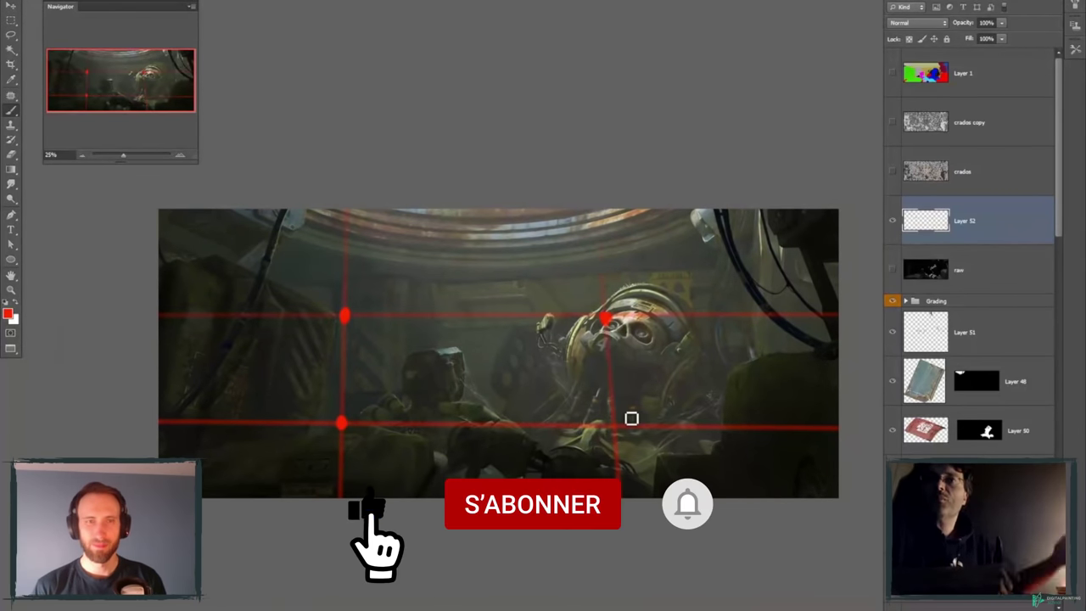
{"action": "left_click", "coordinate": [611, 422]}
- Divide the grid's middle-right cell with two vertical and two horizontal red lines, forming a smaller thirds grid
{"action": "left_click_drag", "start_coordinate": [650, 448], "coordinate": [535, 412]}
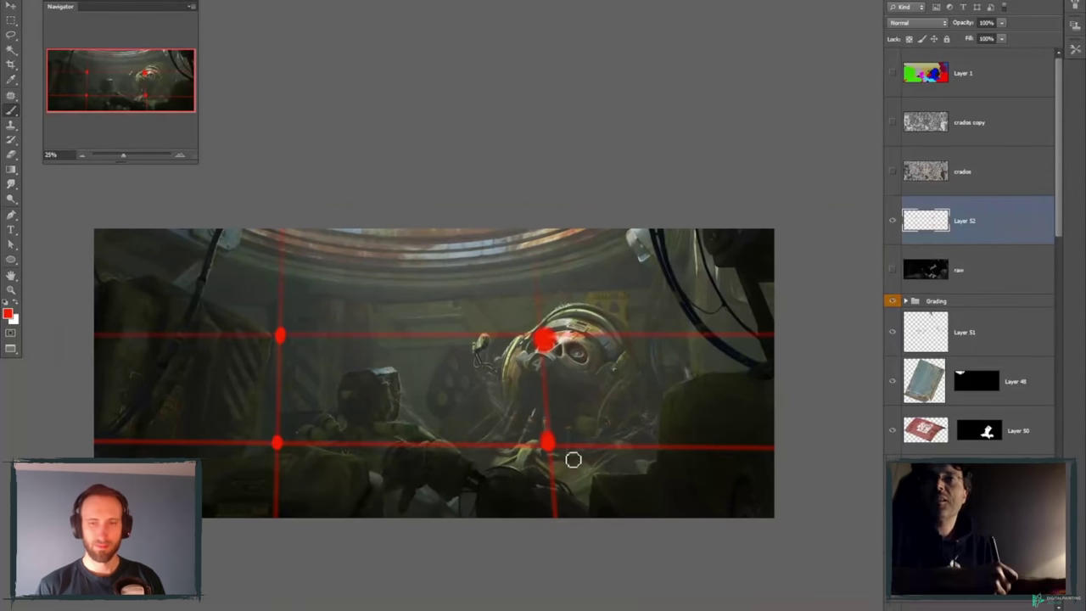
{"action": "left_click_drag", "start_coordinate": [584, 449], "coordinate": [512, 404]}
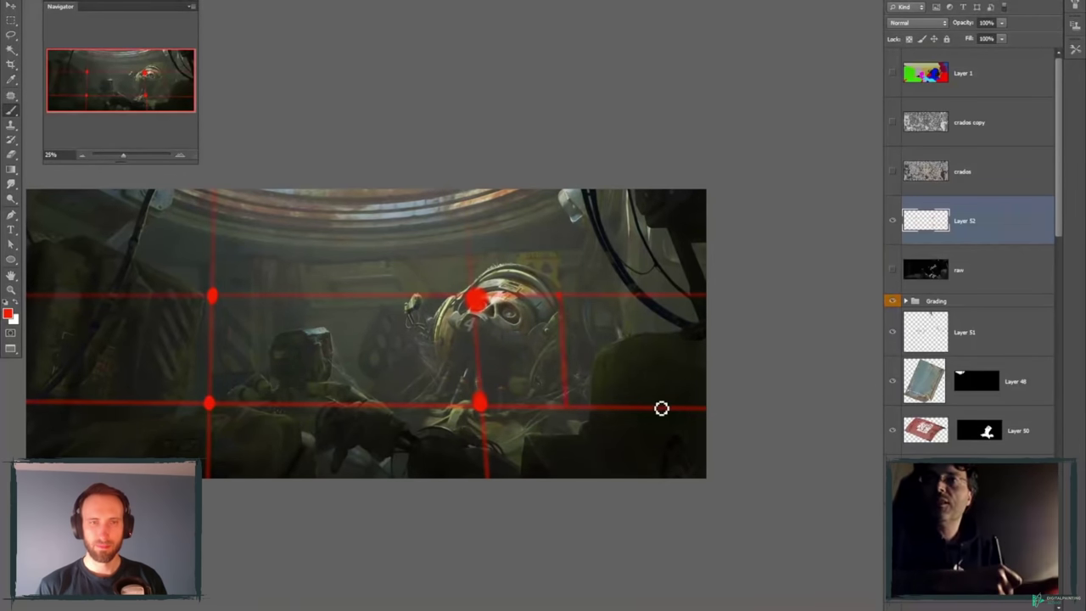
{"action": "left_click_drag", "start_coordinate": [653, 405], "coordinate": [654, 335]}
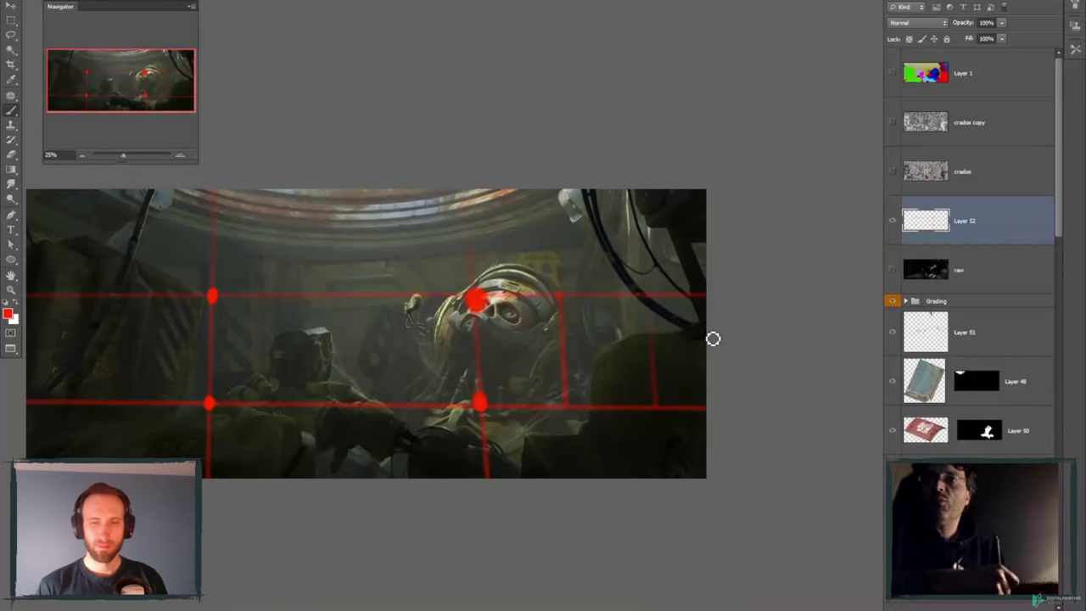
{"action": "left_click", "coordinate": [713, 338], "text": "shift"}
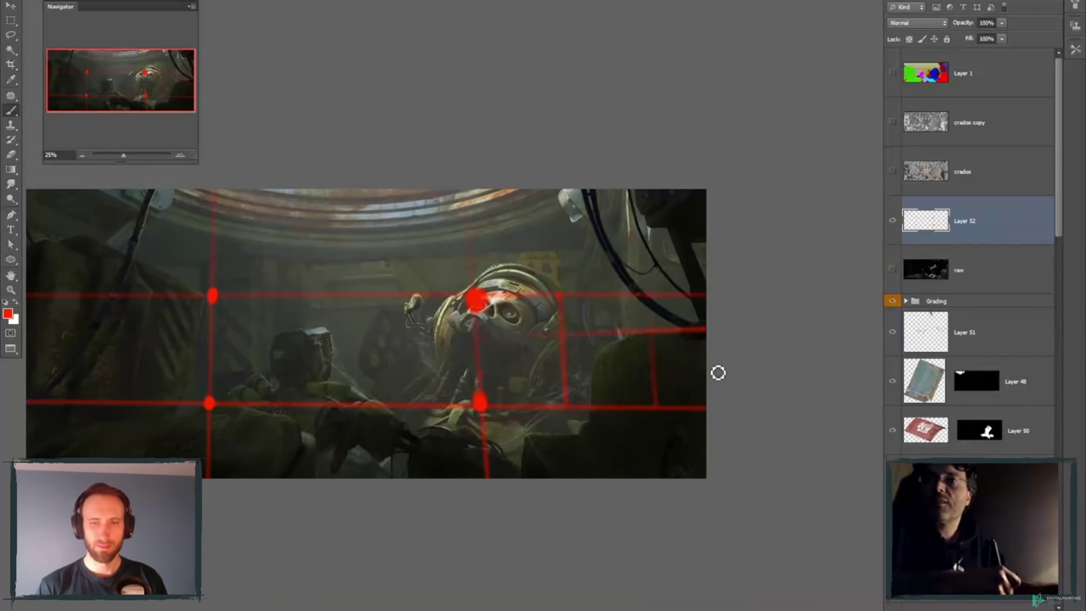
{"action": "left_click_drag", "start_coordinate": [718, 372], "coordinate": [484, 370]}
{"action": "scroll", "coordinate": [576, 321], "scroll_direction": "down", "scroll_amount": 1}
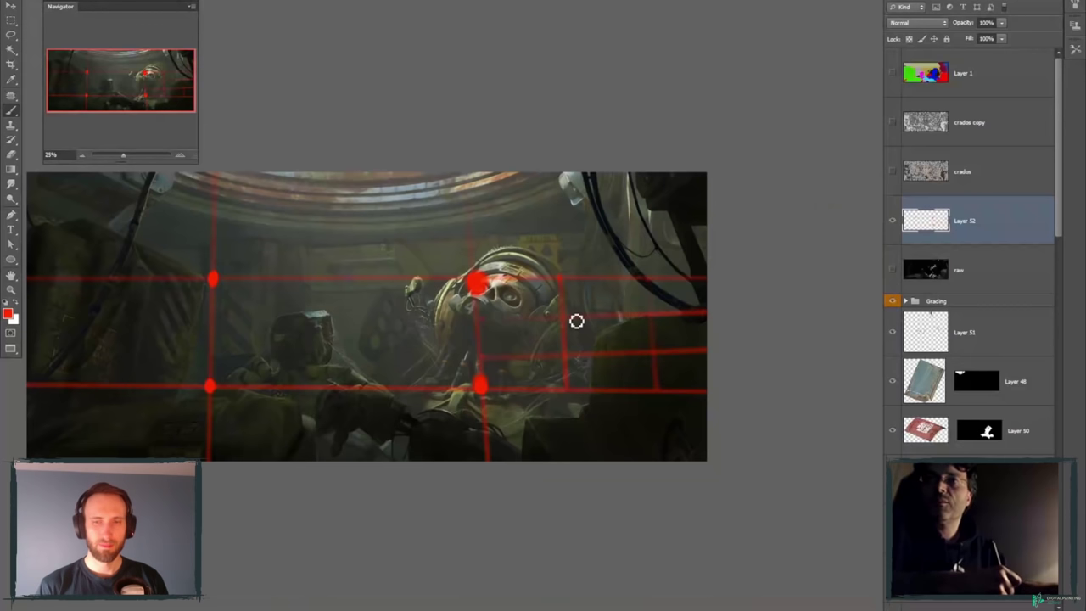
- Mark the four intersections of the smaller thirds grid with red dots
{"action": "left_click", "coordinate": [564, 318]}
{"action": "left_click", "coordinate": [650, 314]}
{"action": "left_click", "coordinate": [649, 351]}
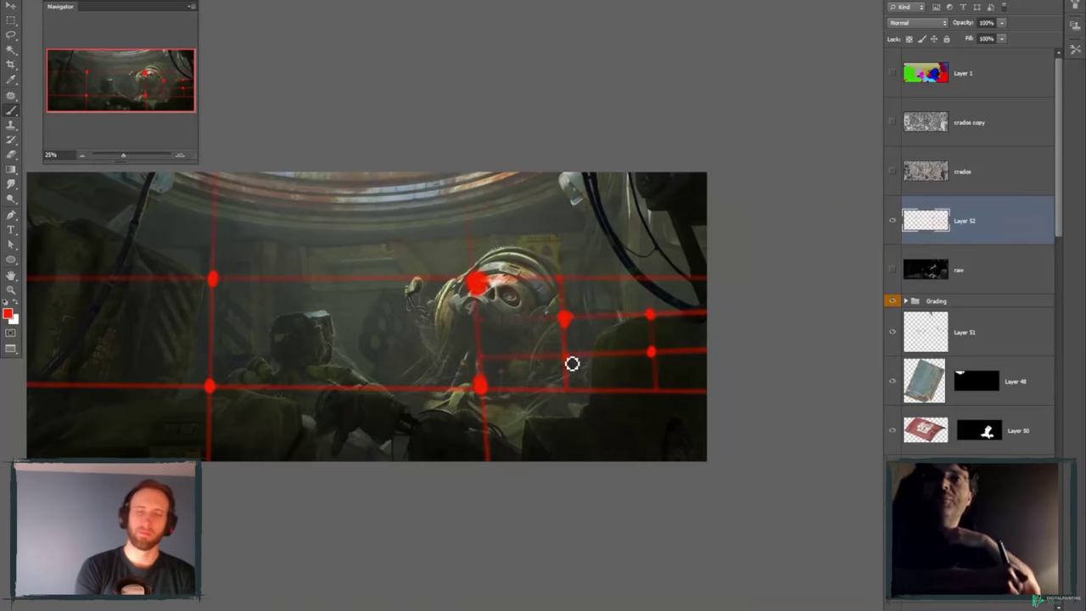
{"action": "left_click", "coordinate": [564, 355]}
- Hide and show the red grid layer to compare the painting with and without the composition lines
{"action": "left_click_drag", "start_coordinate": [571, 363], "coordinate": [621, 402]}
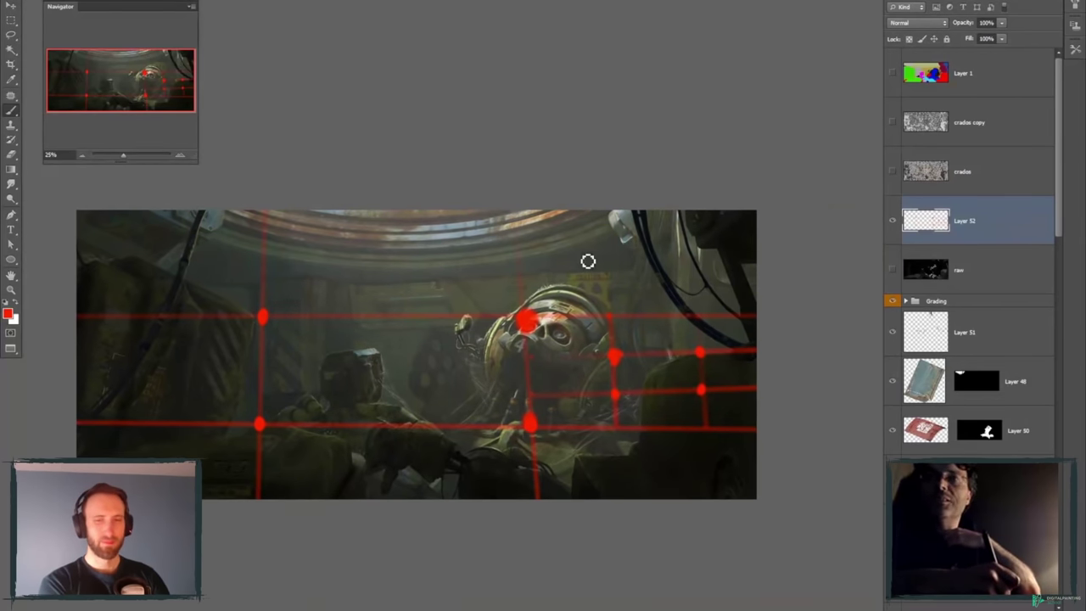
{"action": "left_click", "coordinate": [892, 221]}
{"action": "left_click", "coordinate": [892, 222]}
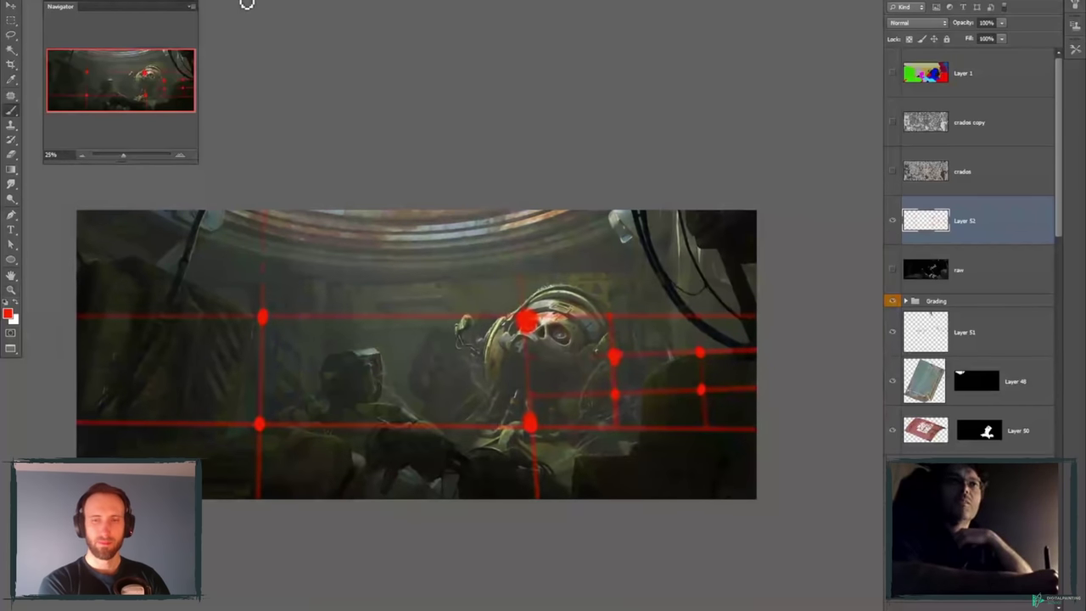
- Open the recent file MArchOfRobots_2022_wip12.psd to look over the walking mech painting
{"action": "left_click", "coordinate": [38, 0]}
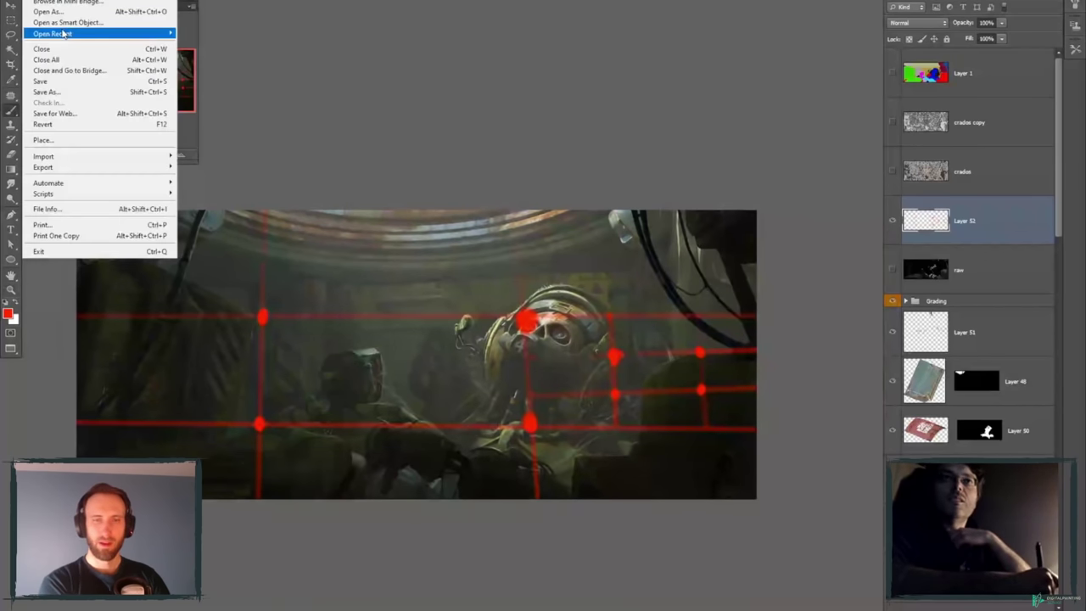
{"action": "mouse_move", "coordinate": [64, 34]}
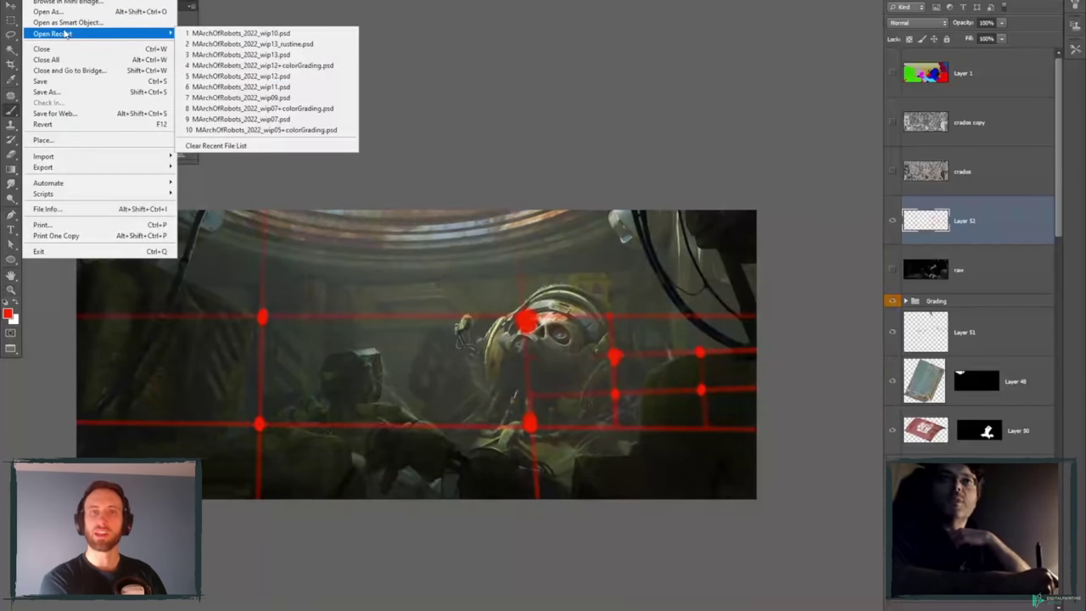
{"action": "left_click", "coordinate": [277, 77]}
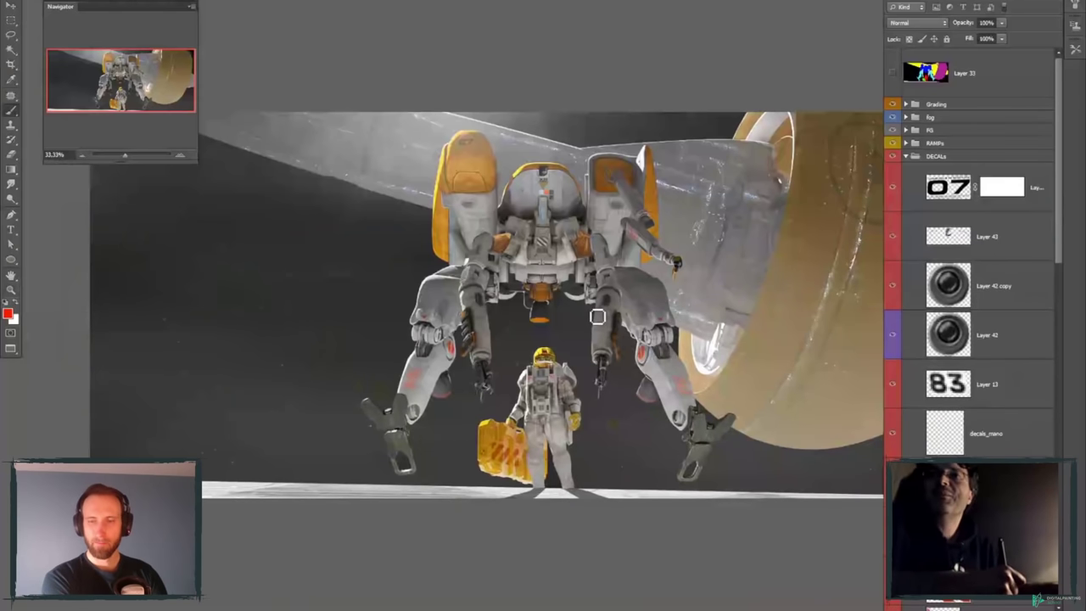
{"action": "left_click_drag", "start_coordinate": [597, 316], "coordinate": [513, 389]}
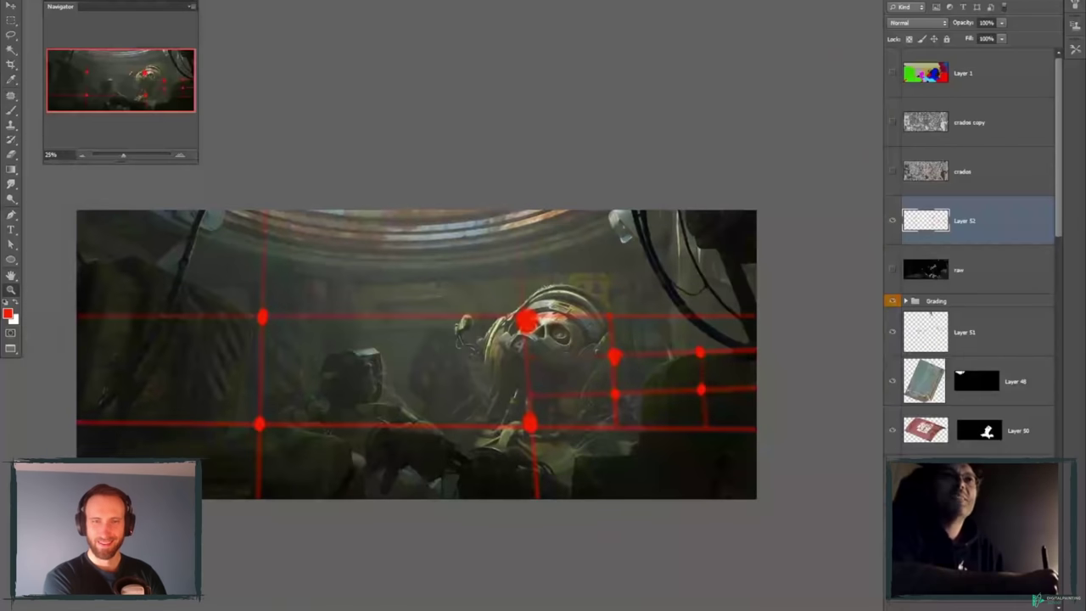
- Open the recent file MArchOfRobots_2022_wip07.psd, select its Color Lookup 1 layer and view the painting full screen
{"action": "left_click", "coordinate": [38, 0]}
{"action": "mouse_move", "coordinate": [85, 33]}
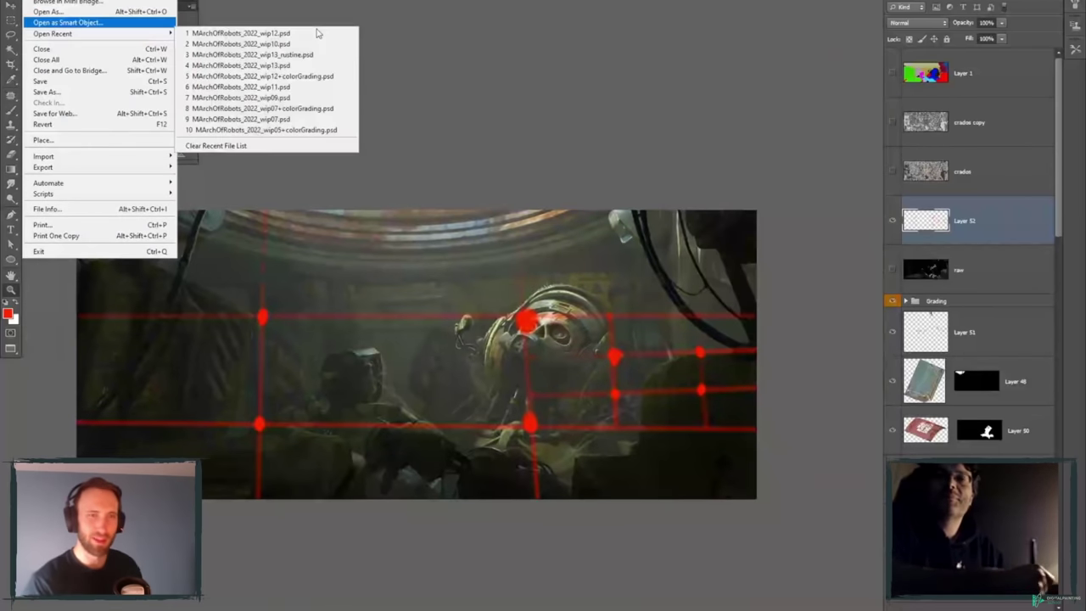
{"action": "left_click", "coordinate": [288, 118]}
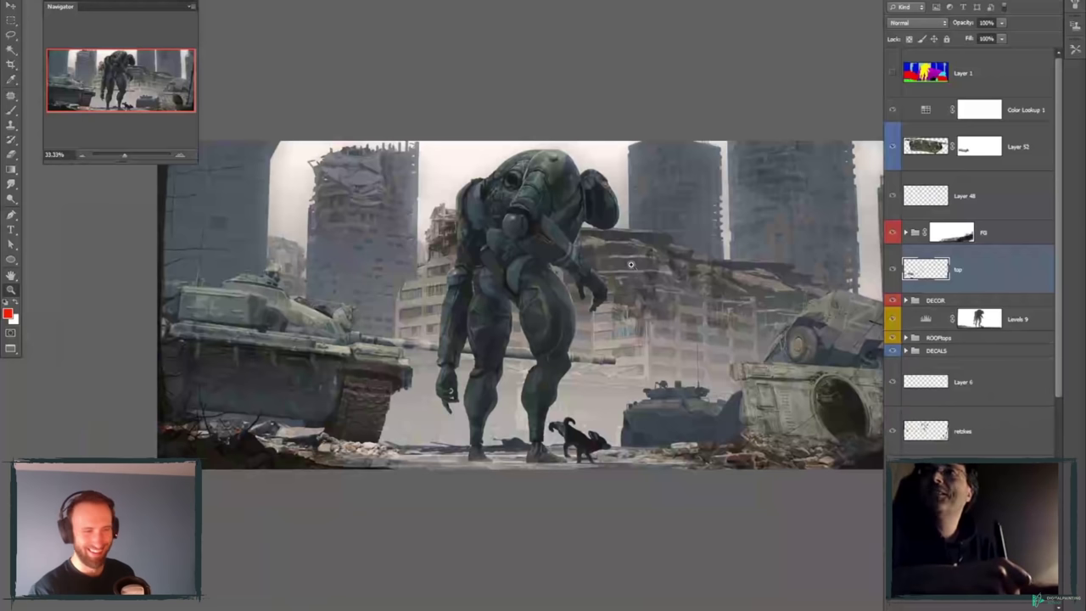
{"action": "left_click", "coordinate": [1001, 114]}
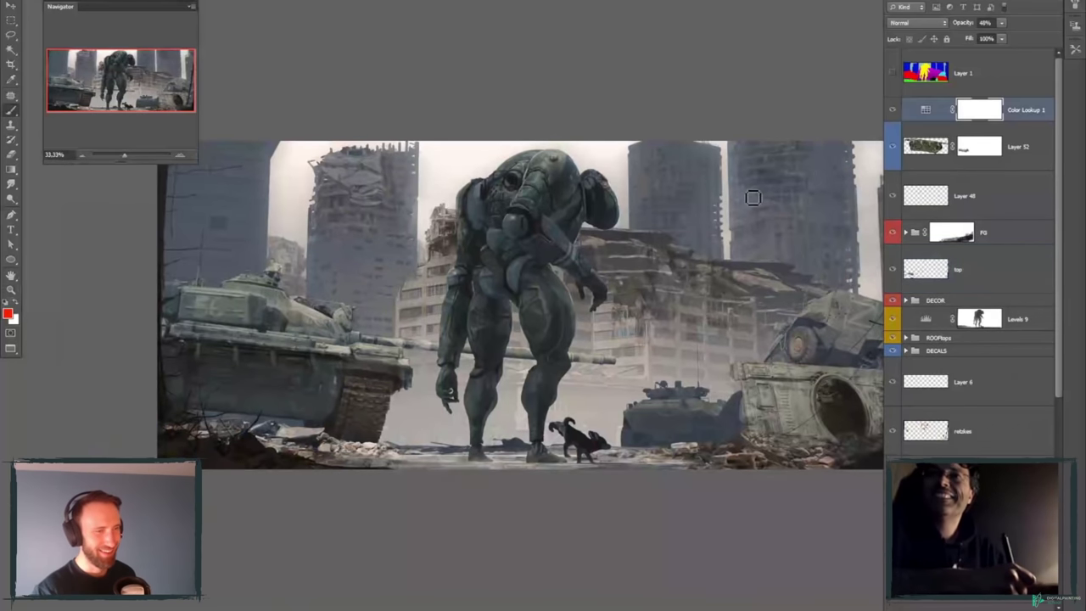
{"action": "key", "text": "f"}
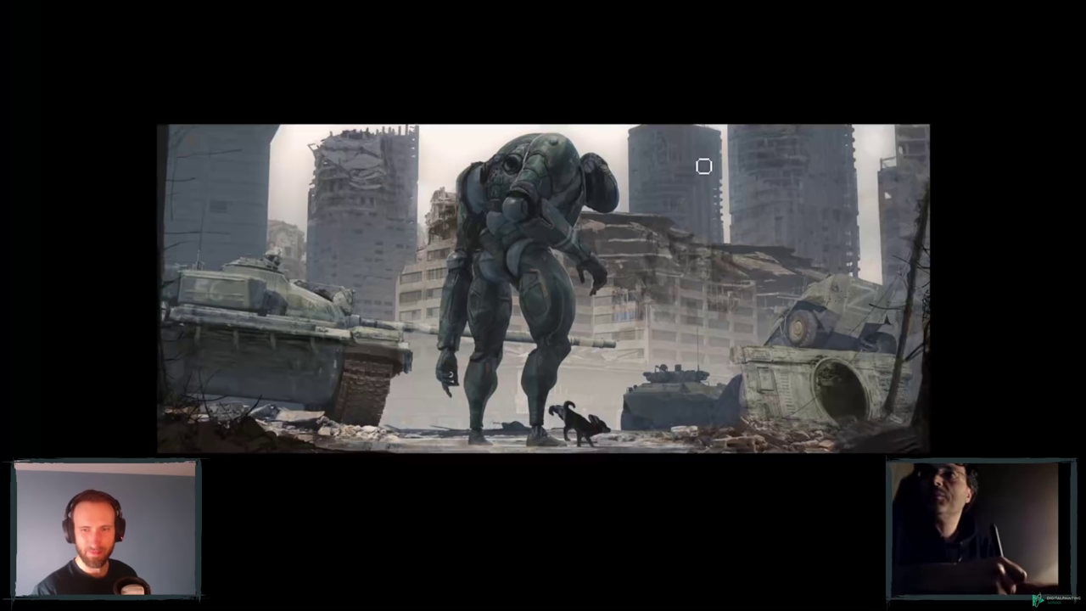
{"action": "key", "text": "f"}
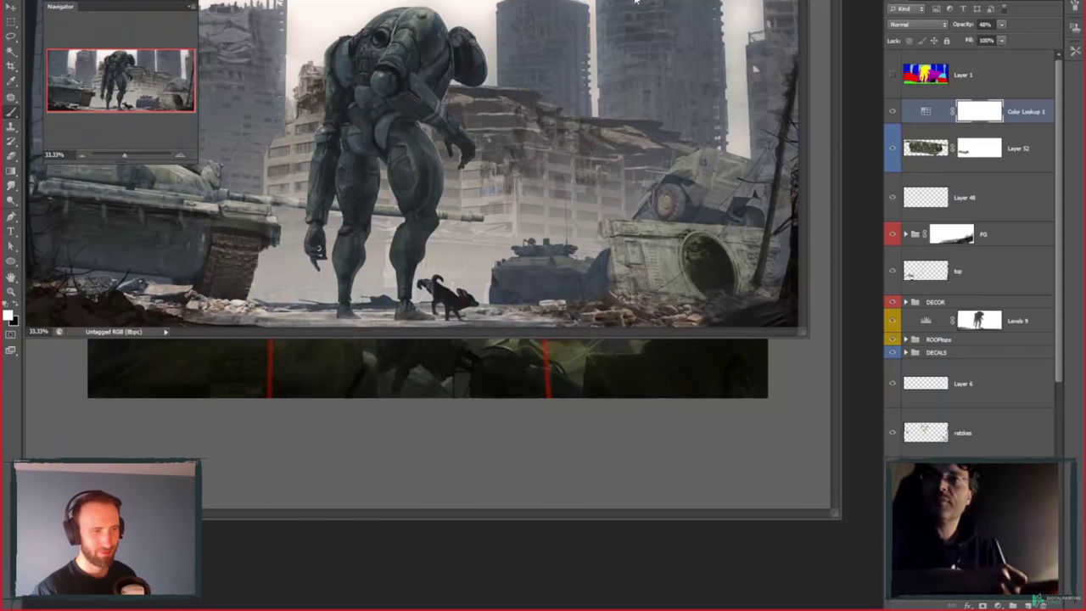
- Copy the red thirds grid layer from the skull astronaut painting onto MArchOfRobots_2022_wip07.psd and check it against the robot and dog
{"action": "left_click_drag", "start_coordinate": [636, 2], "coordinate": [670, 514]}
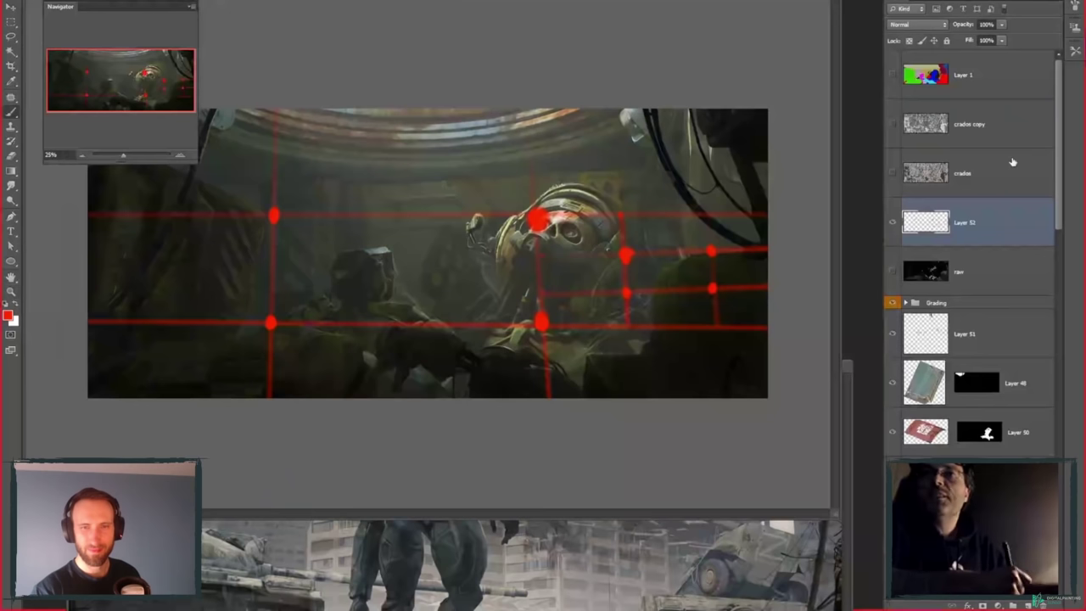
{"action": "left_click_drag", "start_coordinate": [989, 230], "coordinate": [640, 554]}
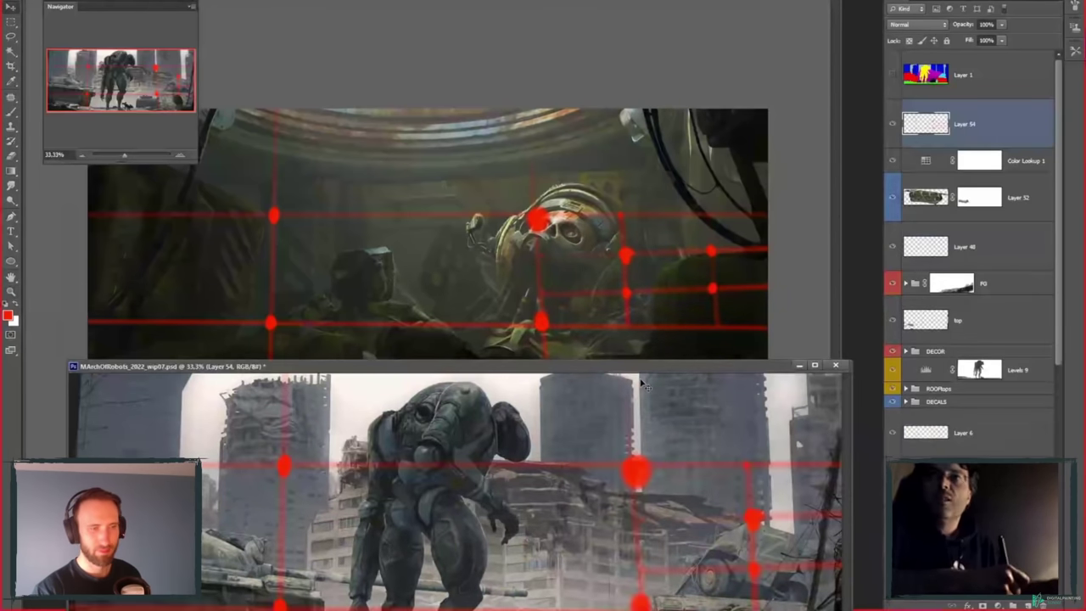
{"action": "key", "text": "f"}
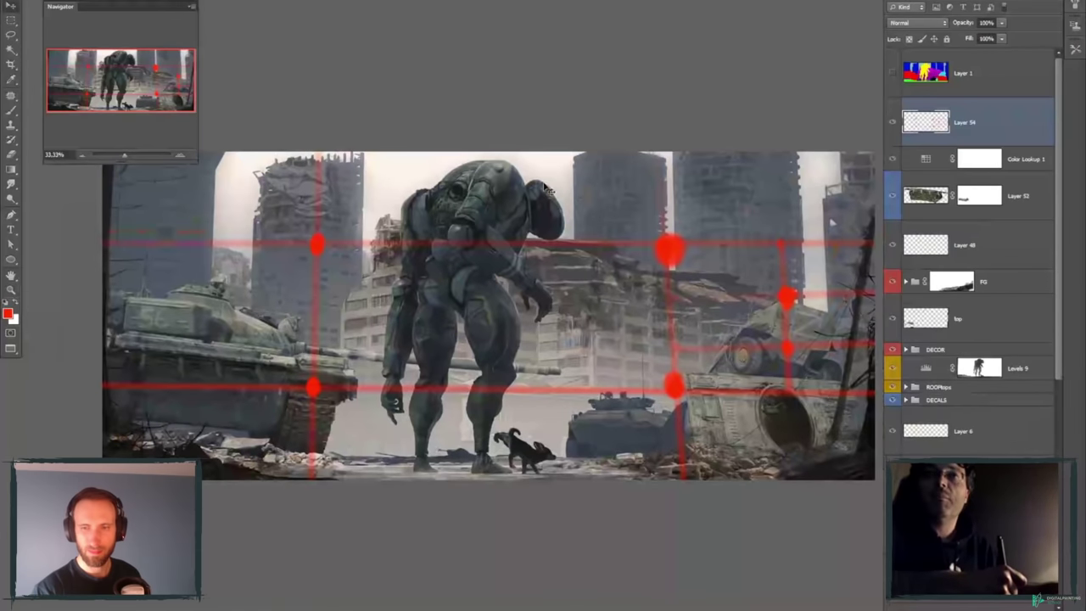
{"action": "left_click_drag", "start_coordinate": [583, 340], "coordinate": [514, 352]}
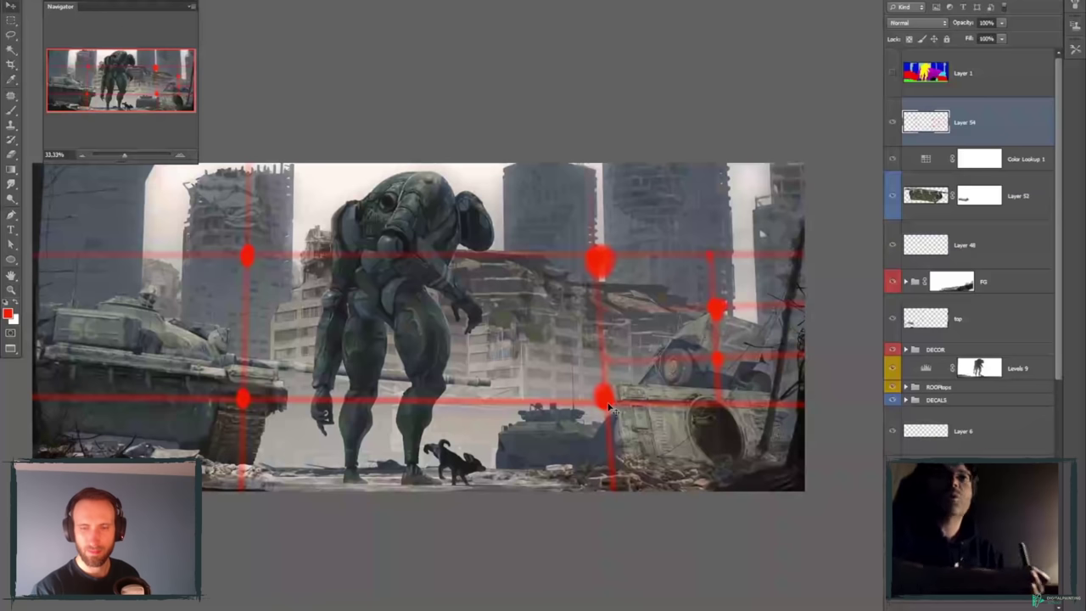
{"action": "left_click_drag", "start_coordinate": [590, 296], "coordinate": [683, 314]}
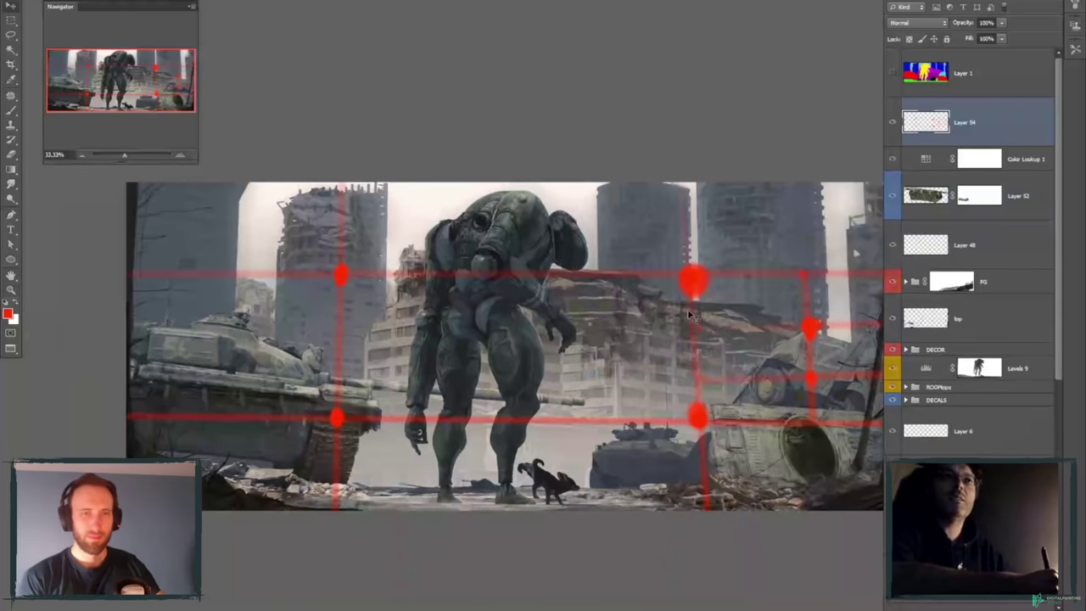
- Close MArchOfRobots_2022_wip07.psd without saving and open the recent file MArchOfRobots_2022_wip07+colorGrading.psd
{"action": "key", "text": "ctrl+w"}
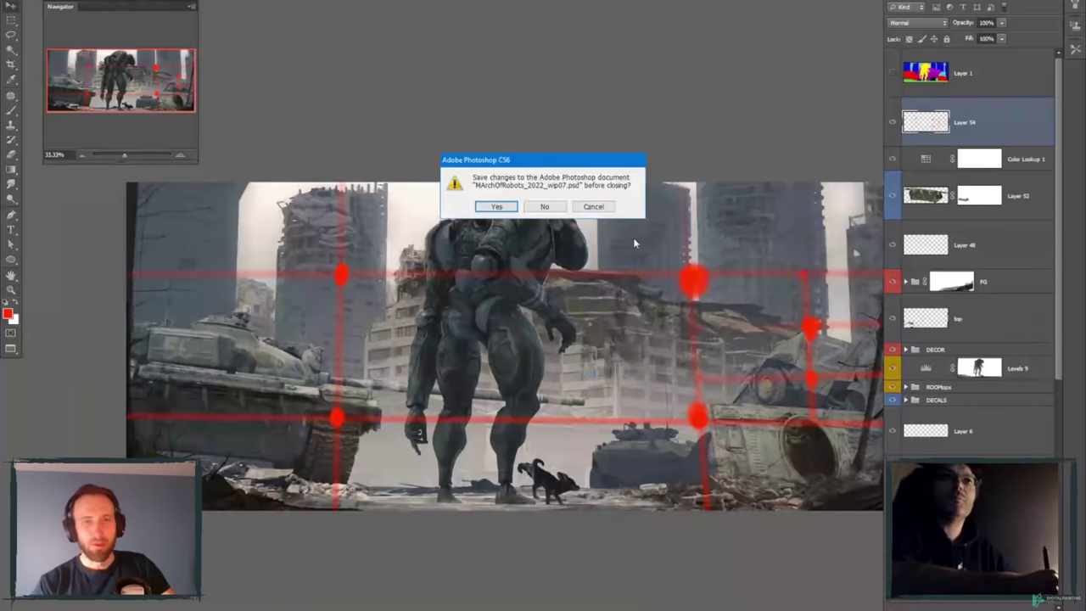
{"action": "left_click", "coordinate": [544, 207]}
{"action": "key", "text": "alt+f"}
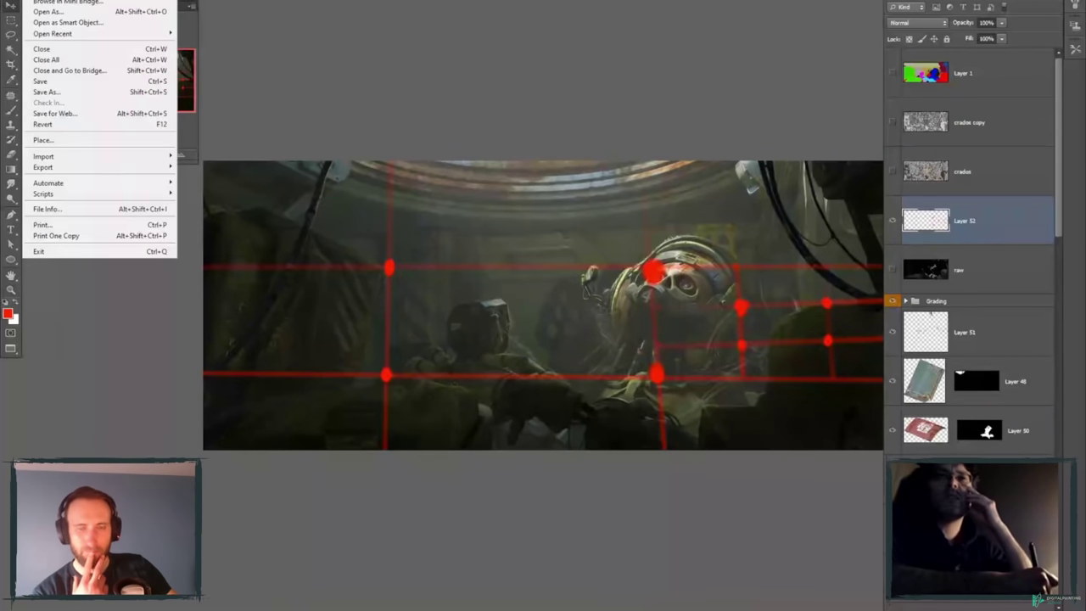
{"action": "mouse_move", "coordinate": [102, 33]}
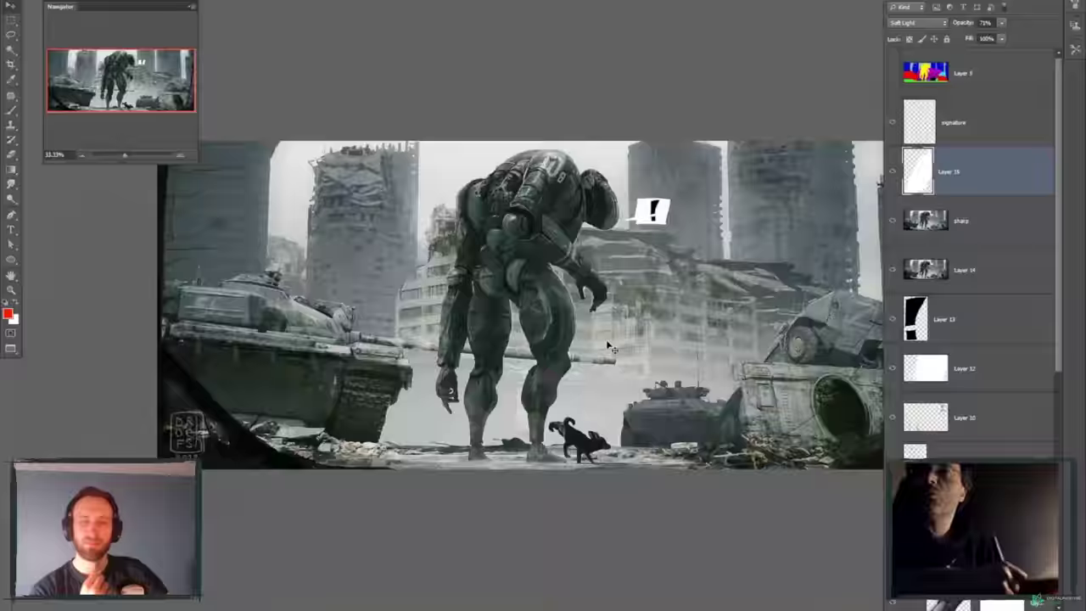
- Return to the skull astronaut painting and look through the recently opened files for another composition example
{"action": "key", "text": "ctrl+Tab"}
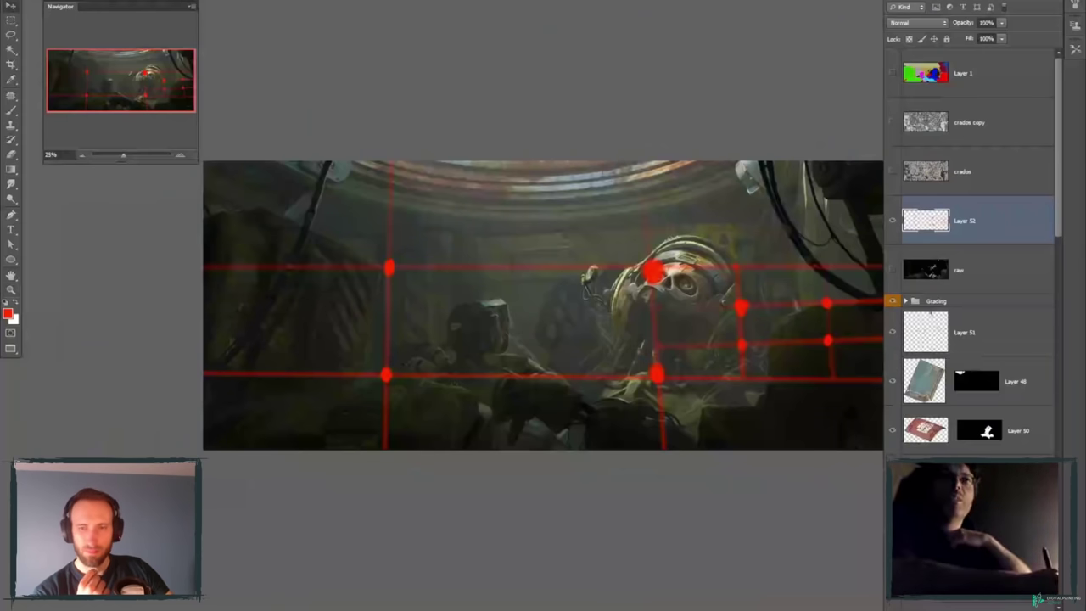
{"action": "left_click_drag", "start_coordinate": [732, 278], "coordinate": [642, 279]}
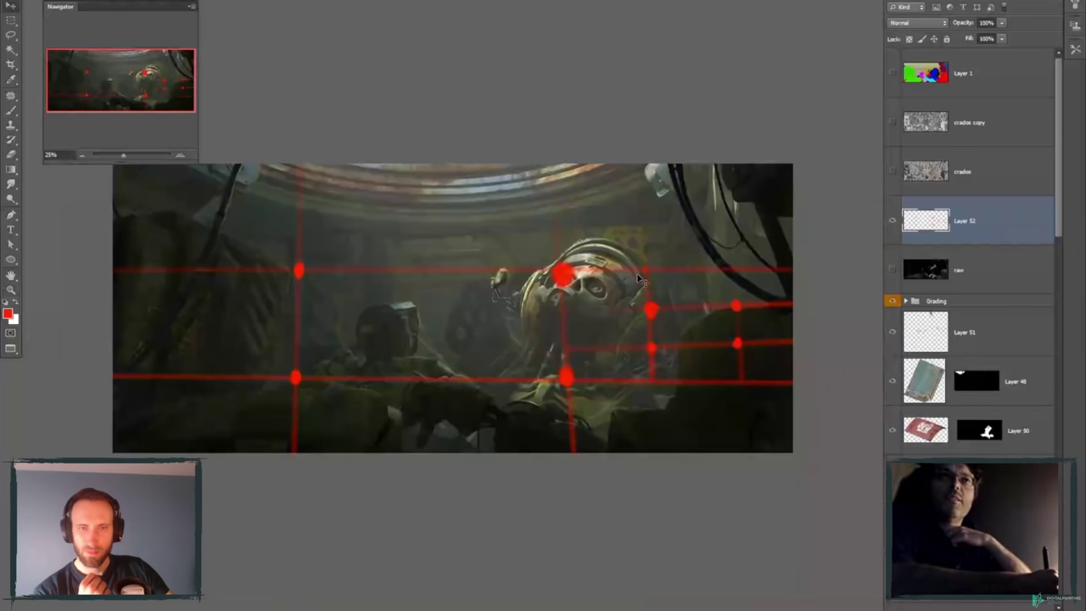
{"action": "left_click", "coordinate": [34, 2]}
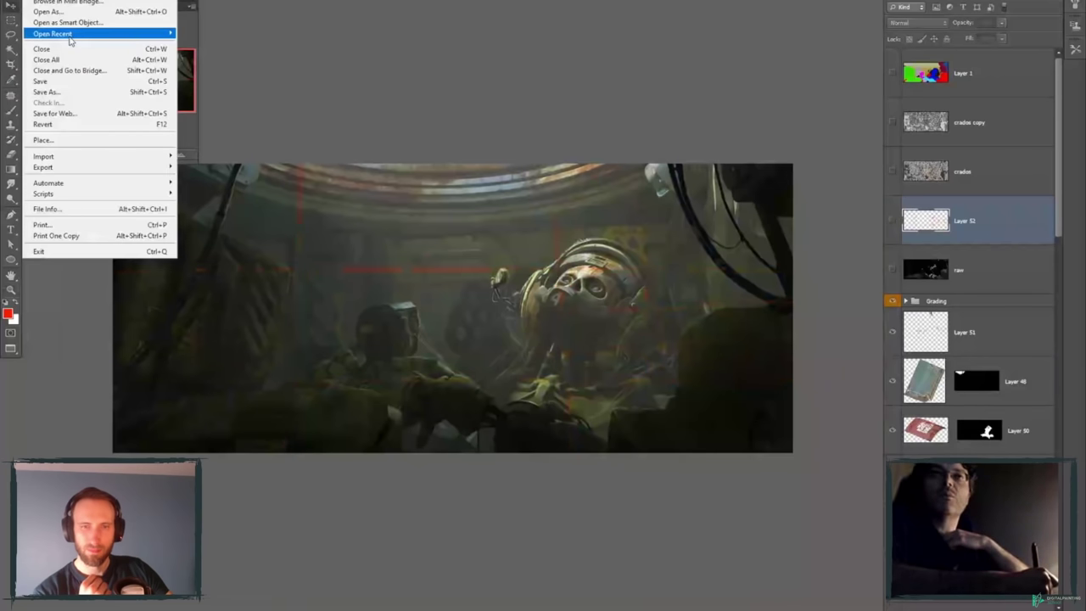
{"action": "mouse_move", "coordinate": [71, 39]}
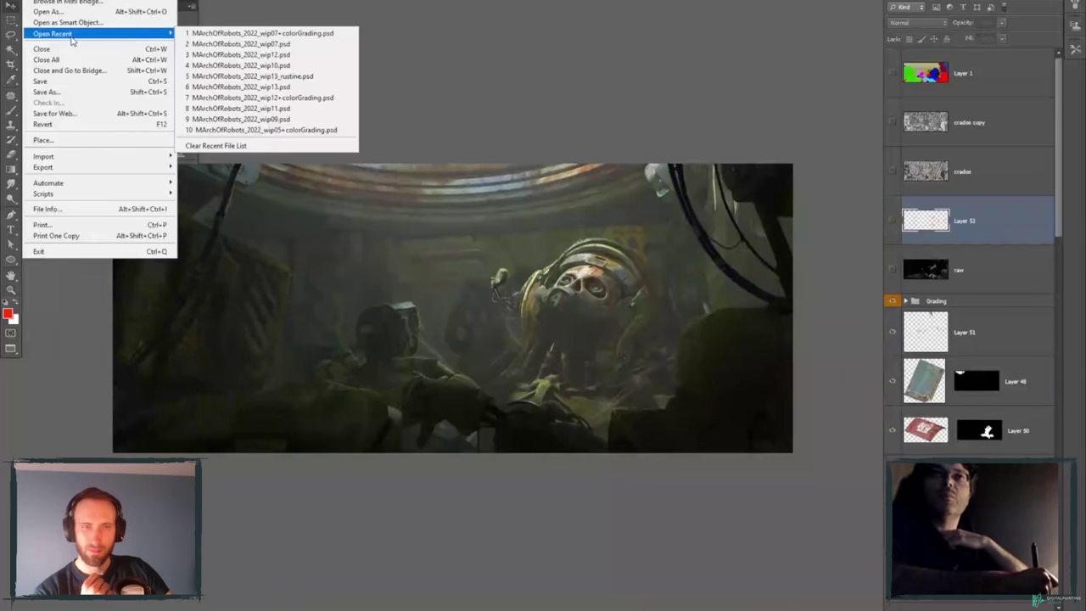
{"action": "left_click", "coordinate": [293, 98]}
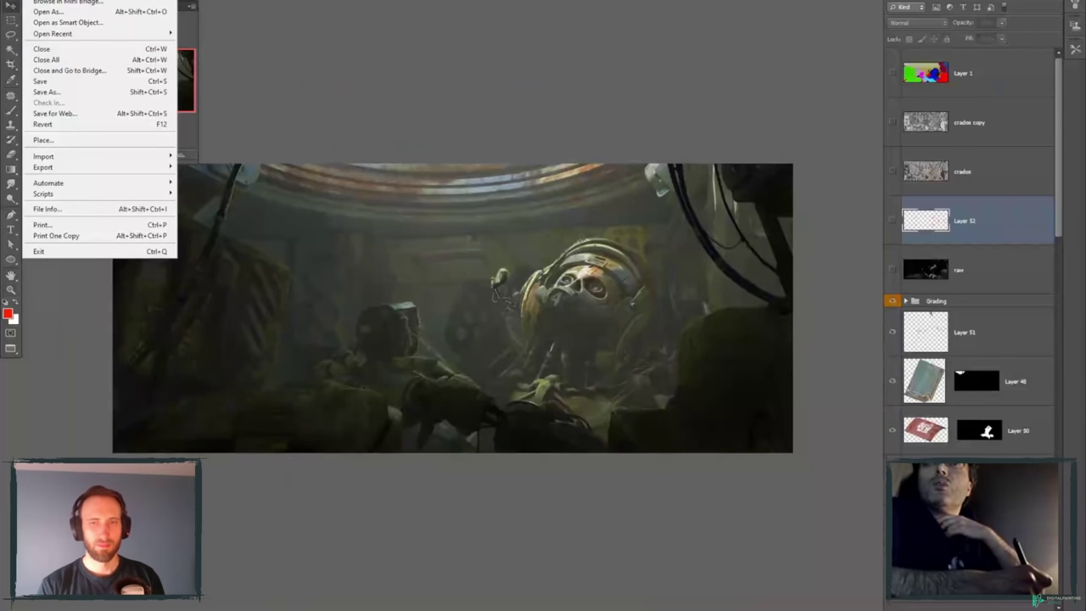
- Open March Of Robots 2022_wip01 (00000).psd from the project folder and view the whole beach scene
{"action": "key", "text": "ctrl+o"}
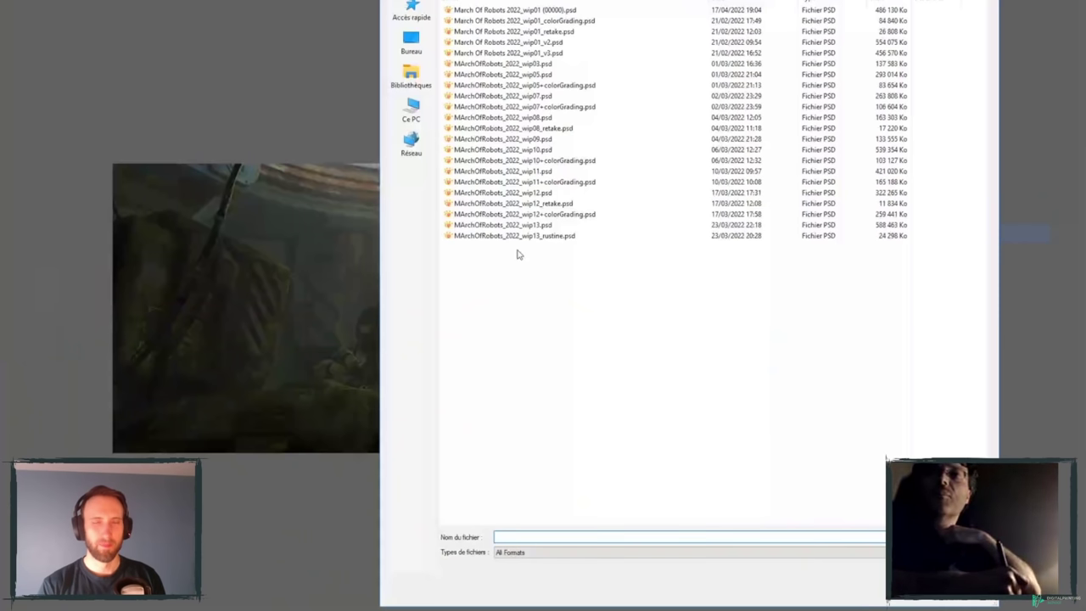
{"action": "left_click", "coordinate": [565, 11]}
{"action": "double_click", "coordinate": [566, 13]}
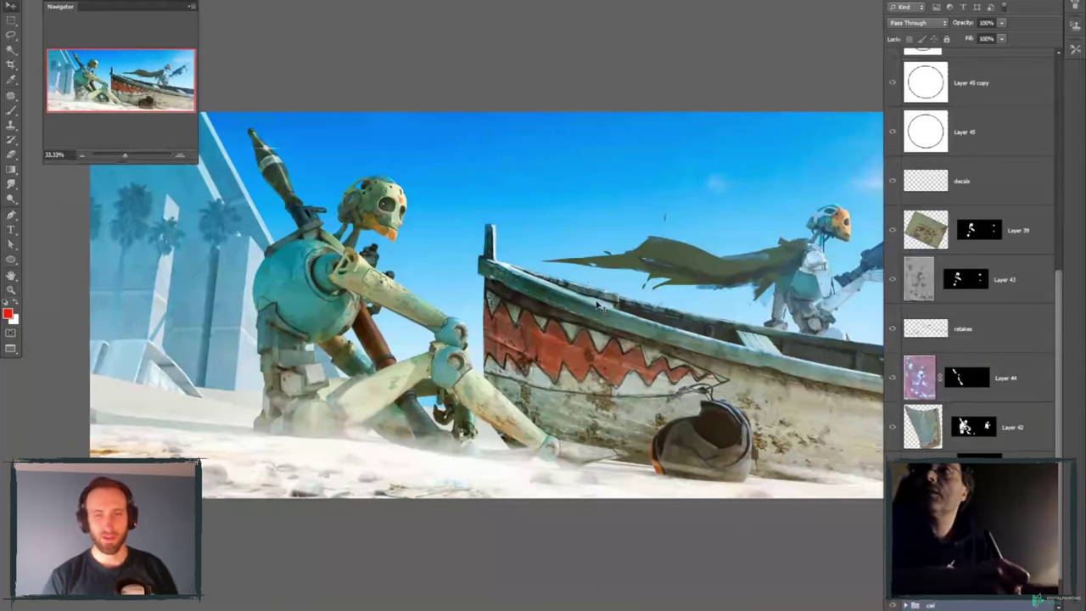
{"action": "left_click_drag", "start_coordinate": [585, 302], "coordinate": [484, 329]}
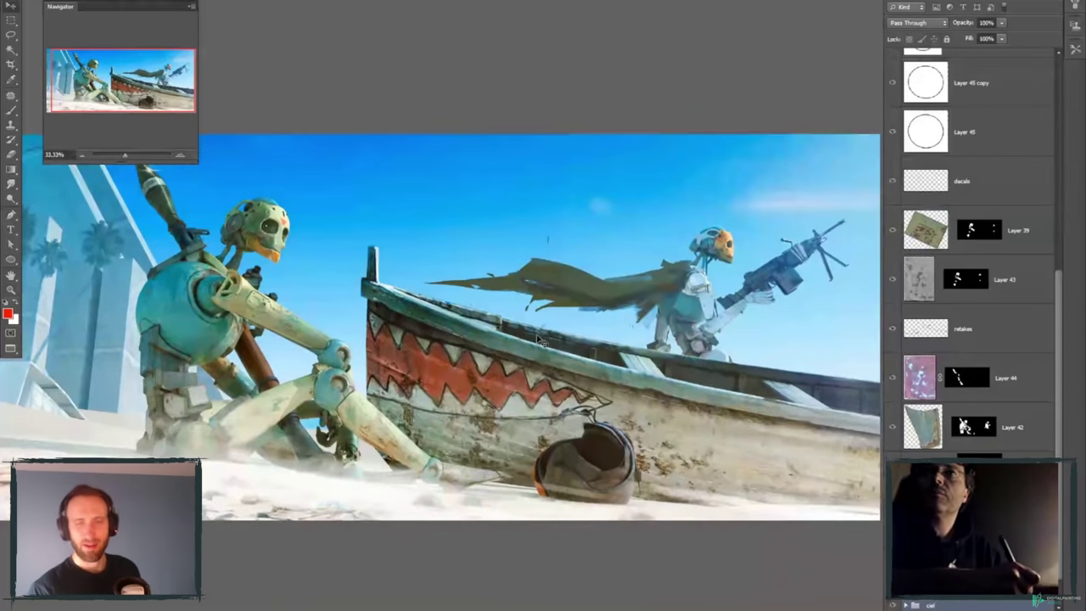
- Copy the red thirds grid layer from MArchOfRobots_2022_wip10.psd onto the beach painting and check it with the interface hidden
{"action": "key", "text": "ctrl+Tab"}
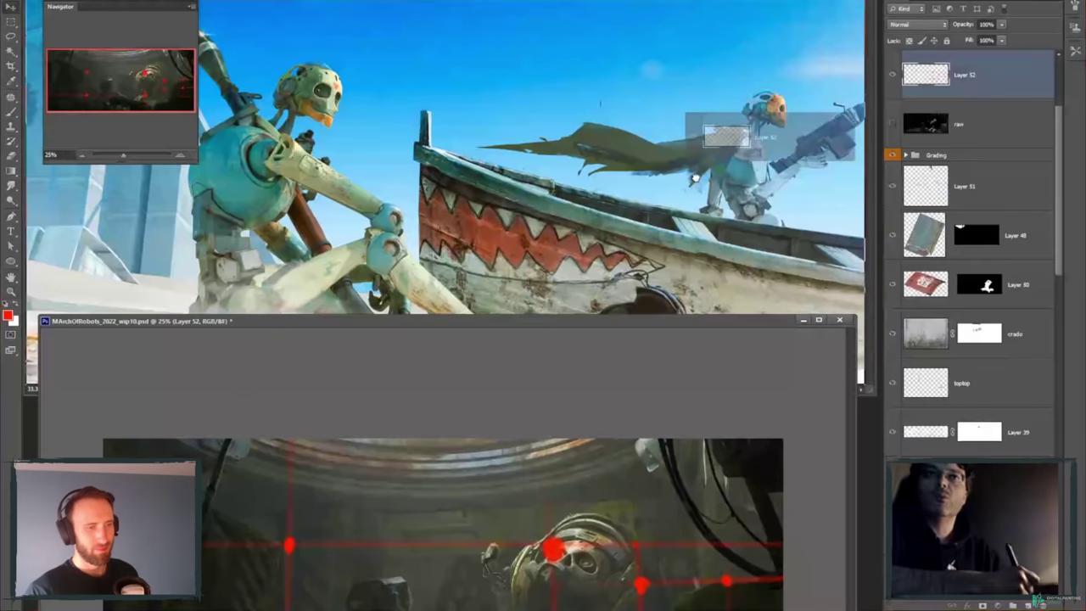
{"action": "left_click_drag", "start_coordinate": [694, 178], "coordinate": [661, 204]}
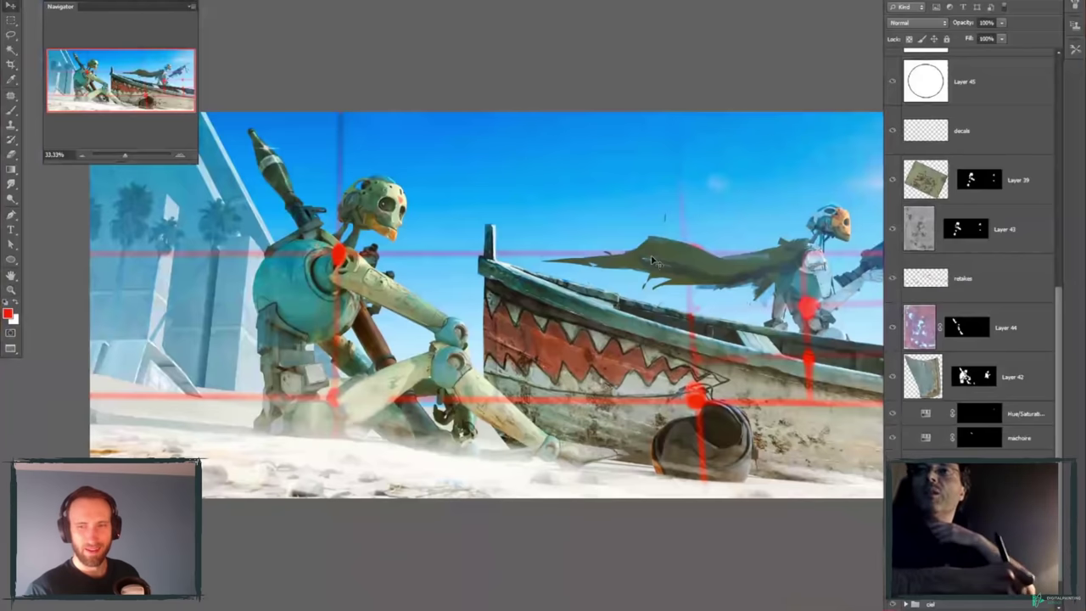
{"action": "key", "text": "Tab"}
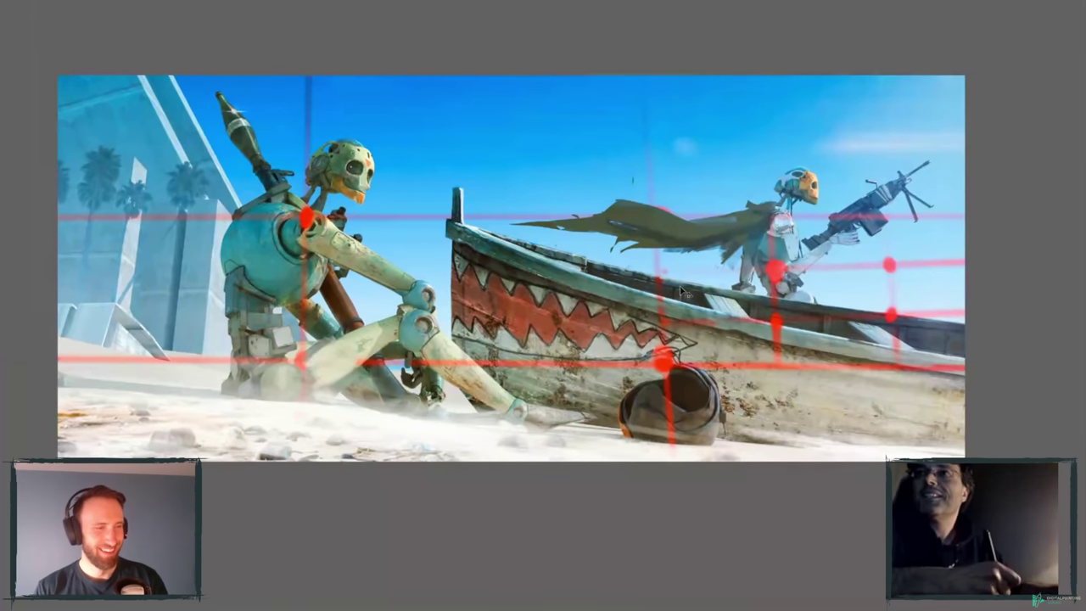
{"action": "mouse_move", "coordinate": [772, 318]}
{"action": "left_mouse_down"}
{"action": "mouse_move", "coordinate": [714, 341]}
{"action": "mouse_move", "coordinate": [746, 341]}
{"action": "left_mouse_up"}
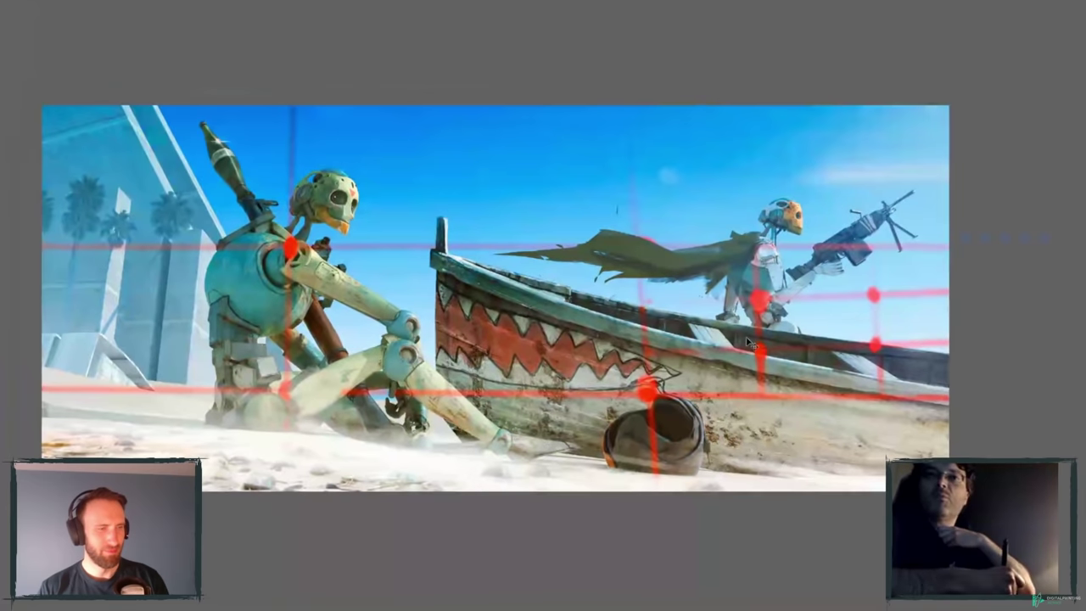
{"action": "key", "text": "Tab"}
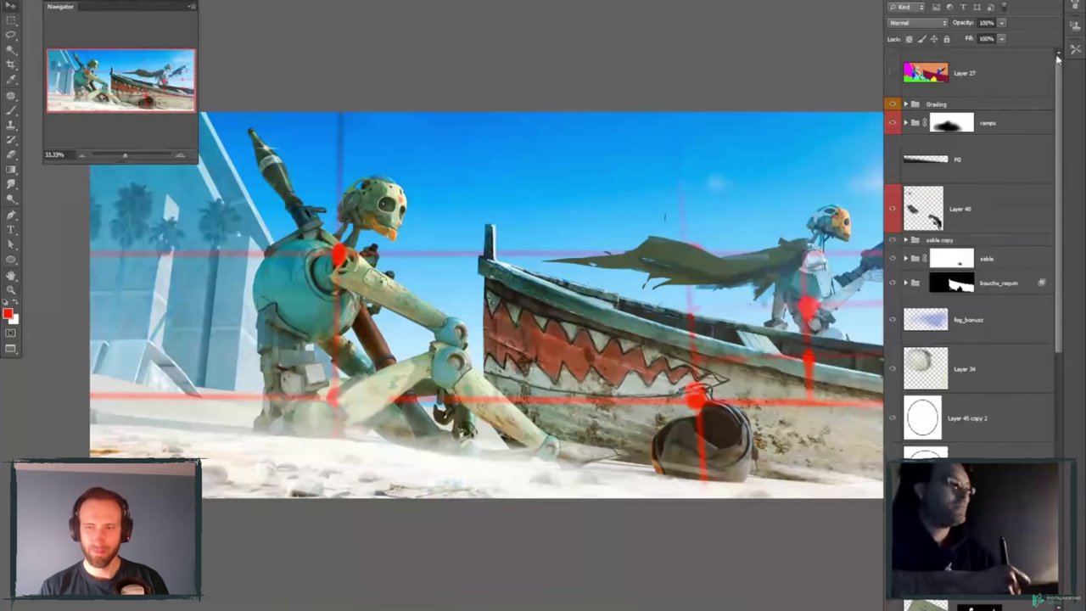
- Examine the beach painting's robots and boat against the thirds grid, and close the file without saving
{"action": "left_click_drag", "start_coordinate": [795, 280], "coordinate": [779, 314]}
{"action": "left_click_drag", "start_coordinate": [768, 224], "coordinate": [772, 221]}
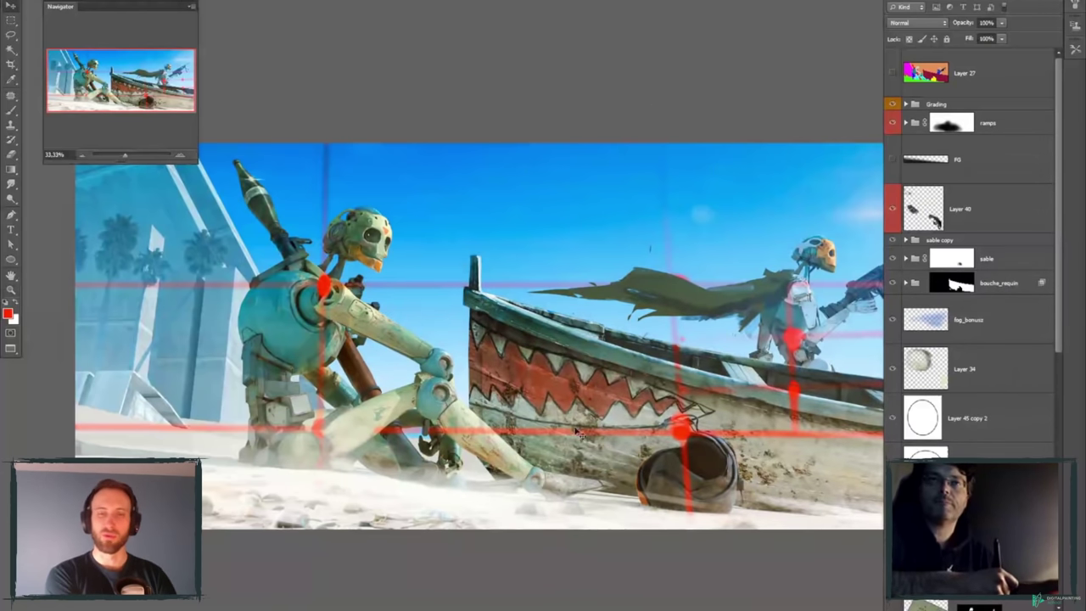
{"action": "scroll", "coordinate": [599, 430], "scroll_direction": "right", "scroll_amount": 2}
{"action": "key", "text": "Tab"}
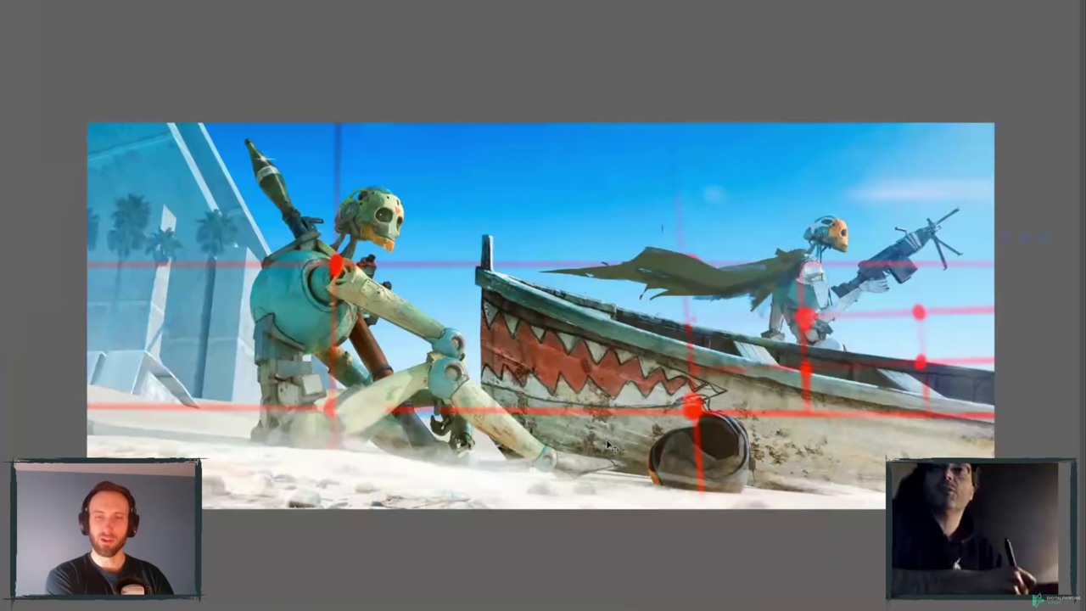
{"action": "key", "text": "ctrl+w"}
{"action": "left_click", "coordinate": [570, 211]}
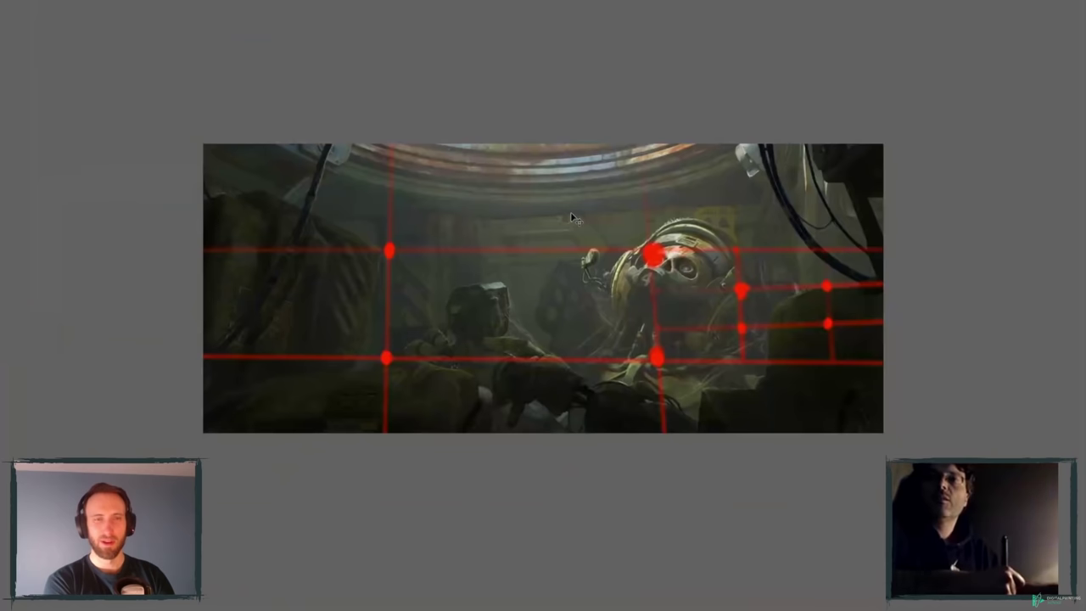
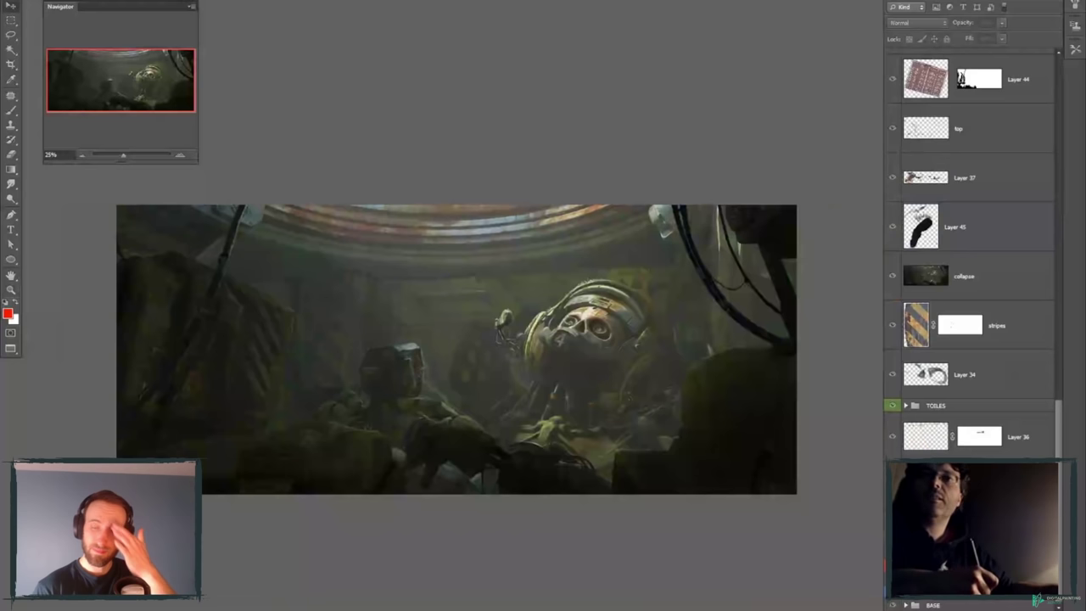
- Expand the BASE group, isolate it from the other layers, and view the base render enlarged with the interface hidden
{"action": "left_click", "coordinate": [905, 605]}
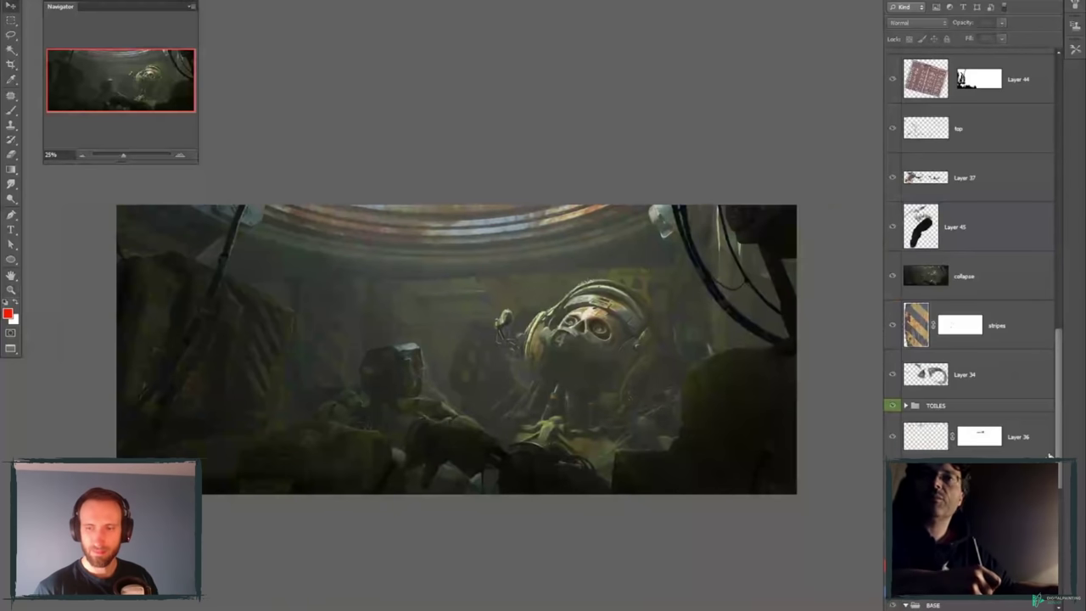
{"action": "scroll", "coordinate": [1049, 456], "scroll_direction": "down", "scroll_amount": 10}
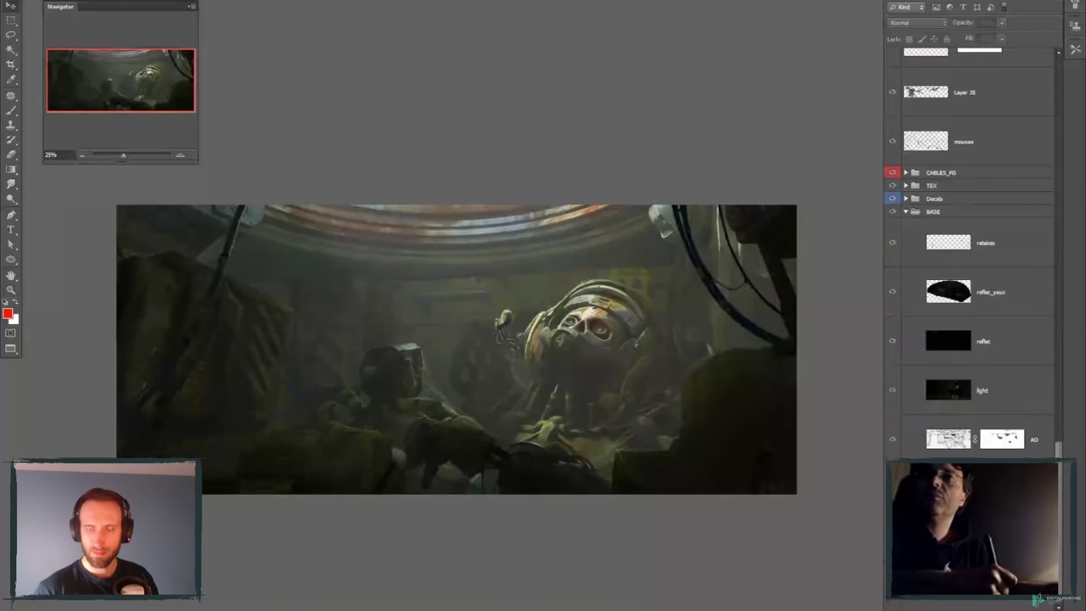
{"action": "left_click", "coordinate": [891, 211], "text": "alt"}
{"action": "key", "text": "Tab"}
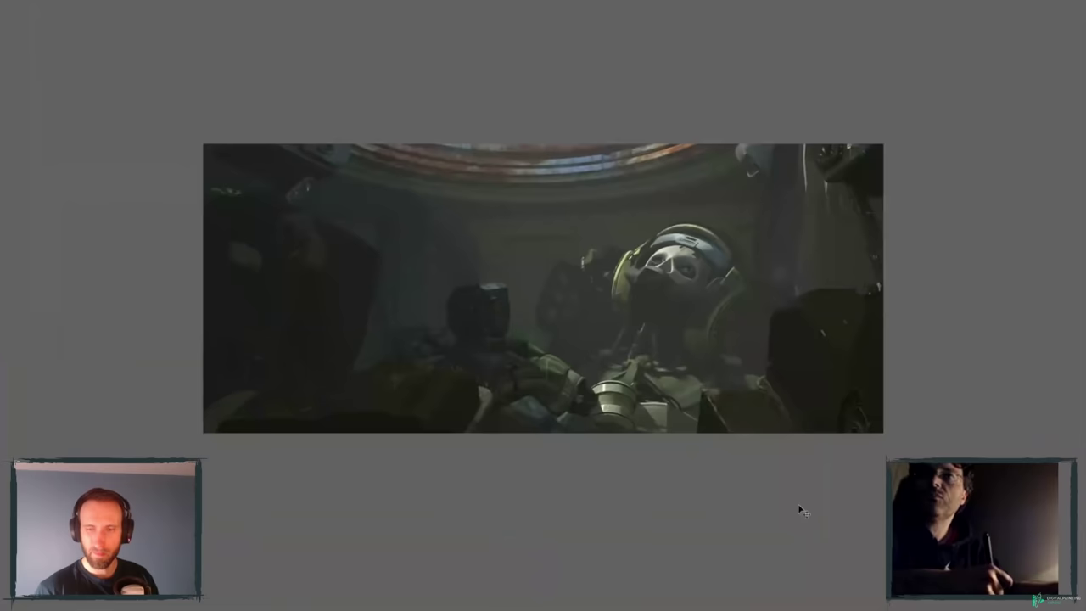
{"action": "key", "text": "ctrl+plus"}
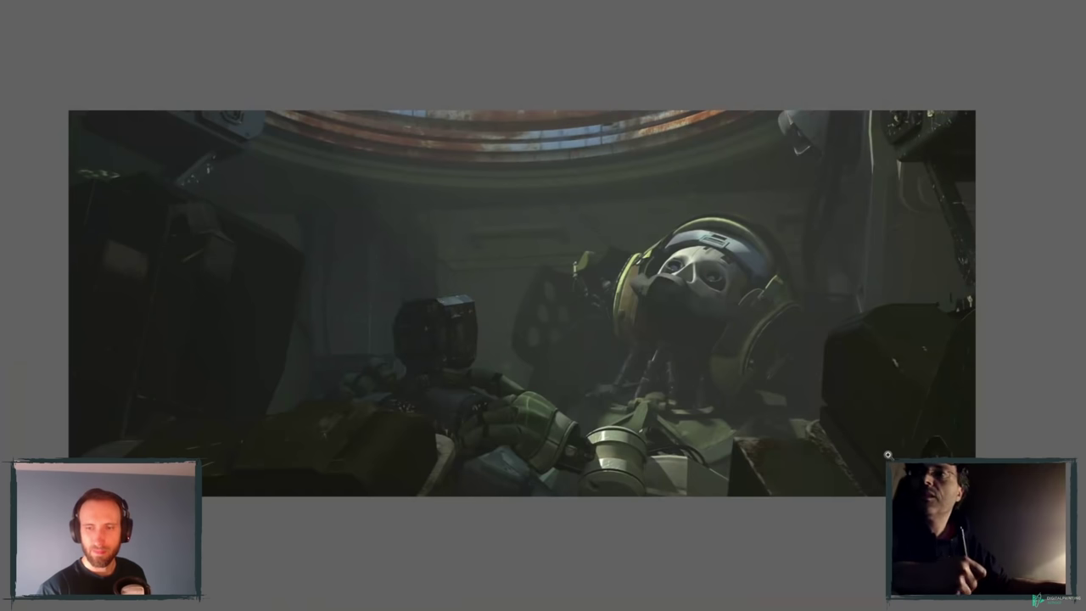
{"action": "key", "text": "Tab"}
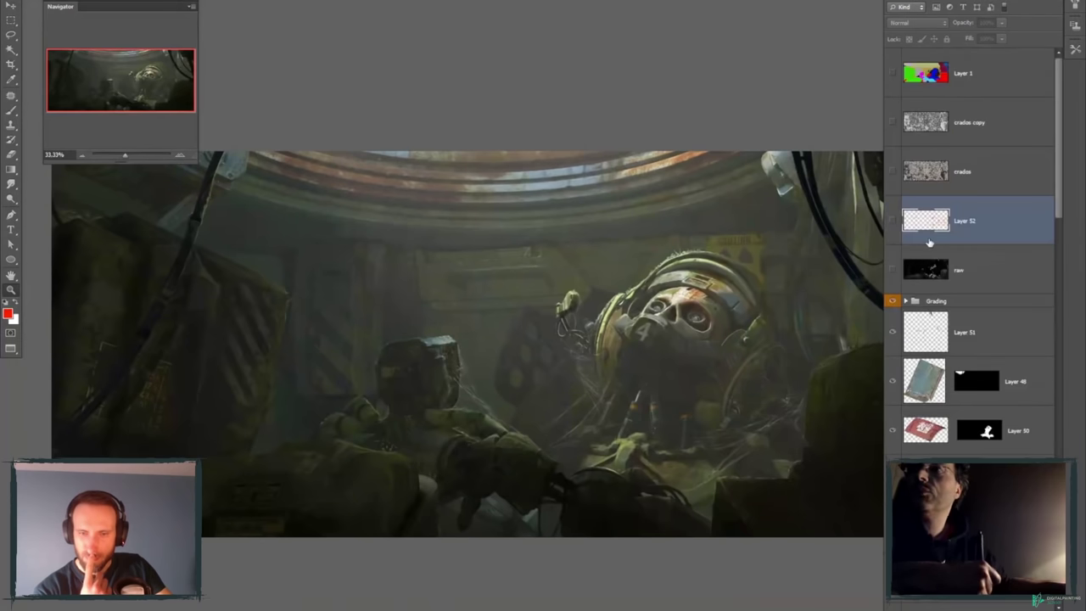
- Hide the Grading group and the detail layers below it, from Layer 51 down to the mousse layer
{"action": "left_click", "coordinate": [892, 302]}
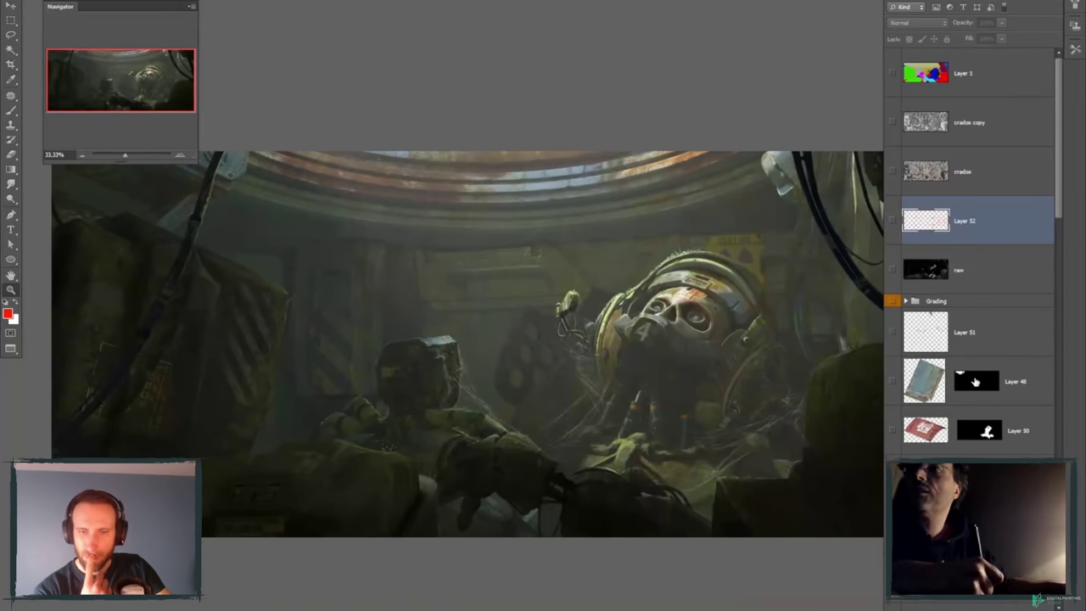
{"action": "scroll", "coordinate": [974, 381], "scroll_direction": "down", "scroll_amount": 5}
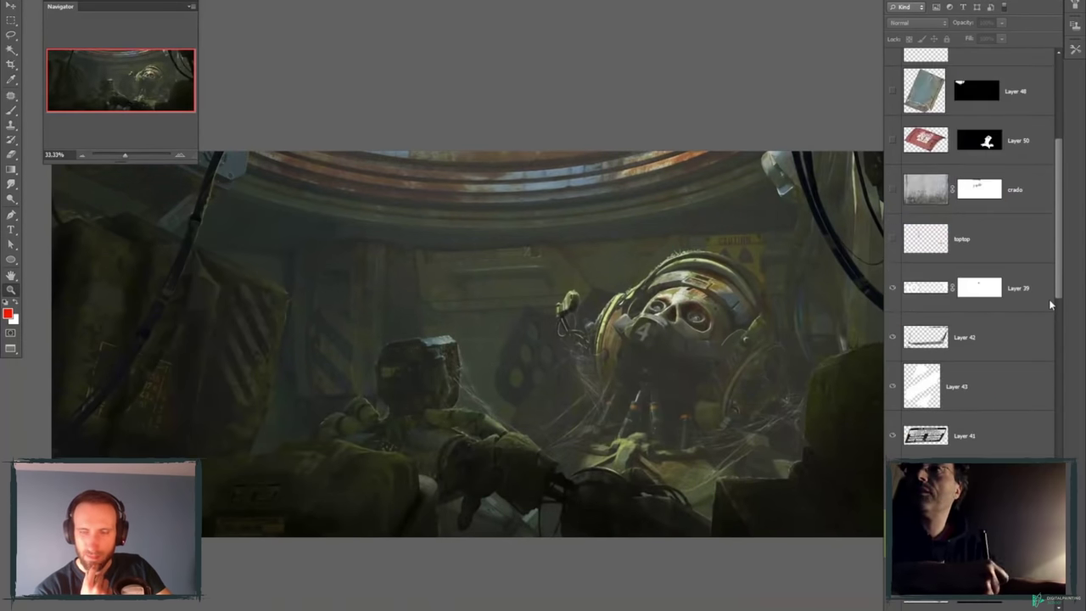
{"action": "left_click_drag", "start_coordinate": [901, 219], "coordinate": [892, 421]}
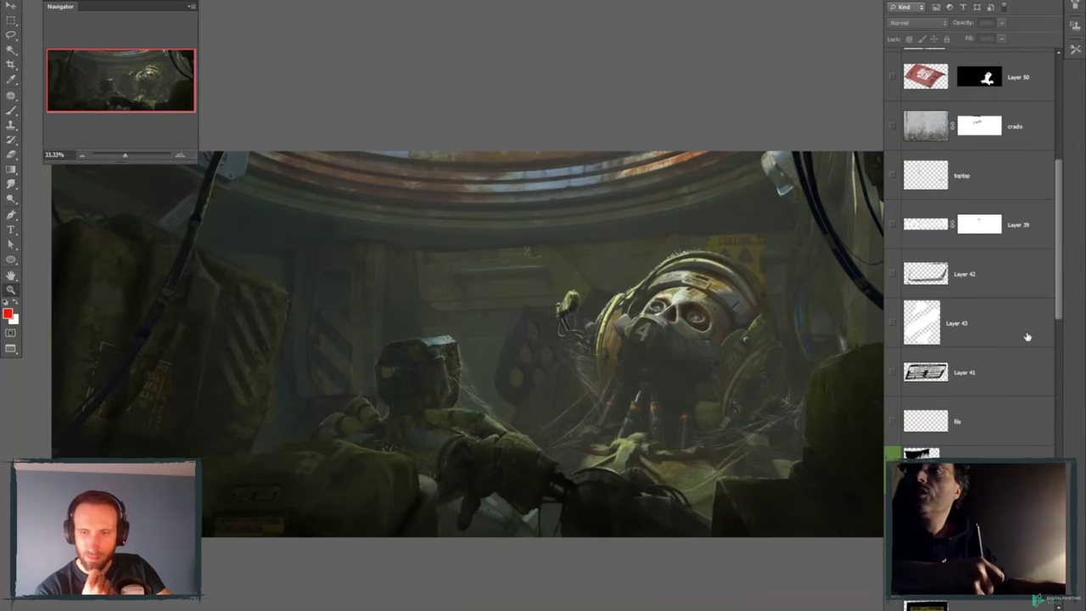
{"action": "scroll", "coordinate": [1054, 305], "scroll_direction": "down", "scroll_amount": 5}
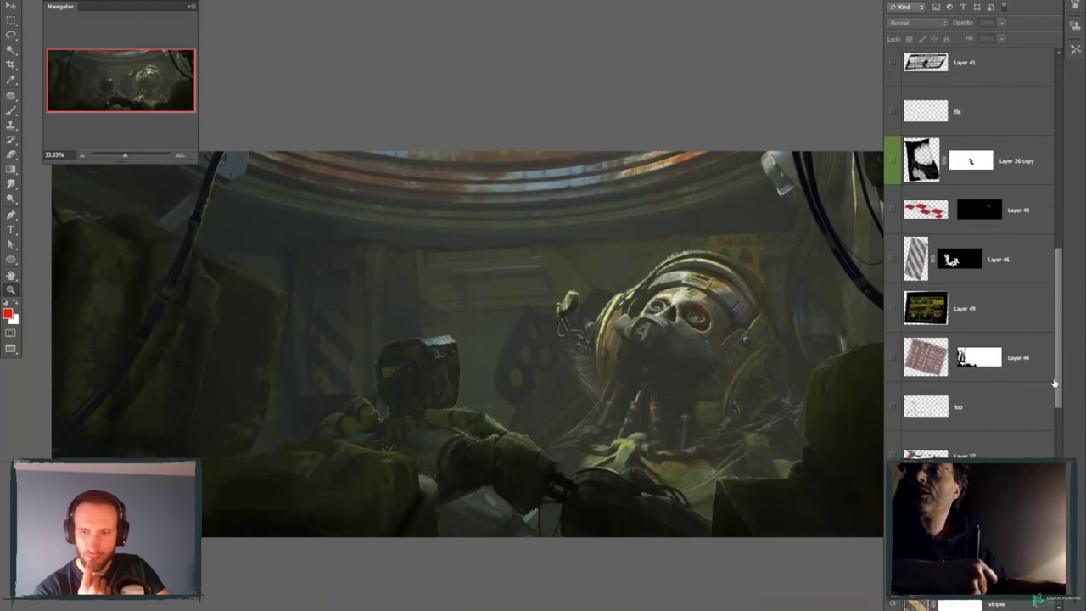
{"action": "left_click", "coordinate": [1051, 409]}
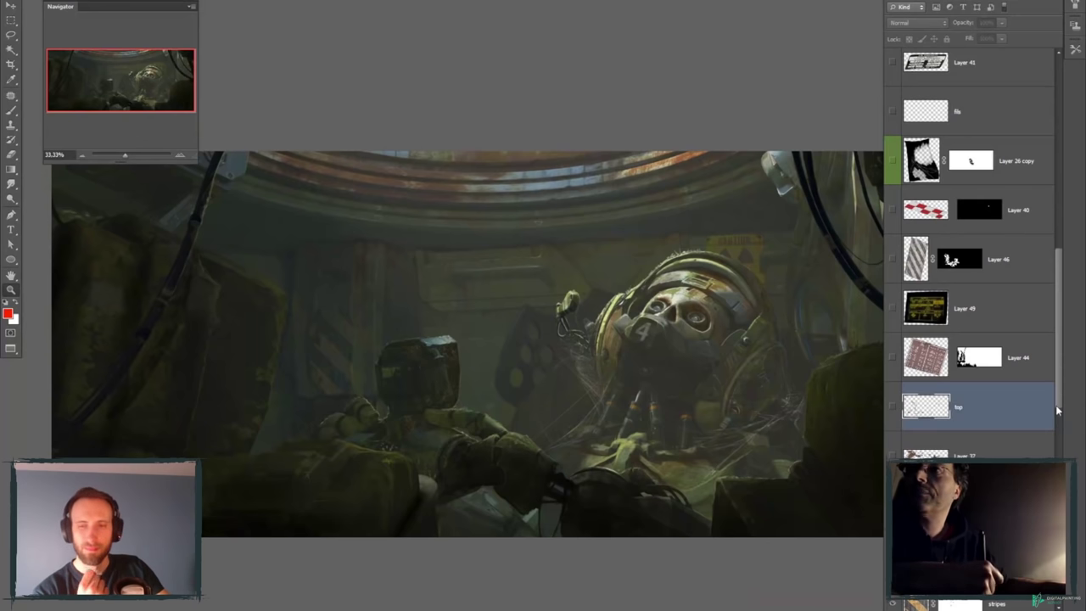
{"action": "scroll", "coordinate": [1057, 410], "scroll_direction": "down", "scroll_amount": 4}
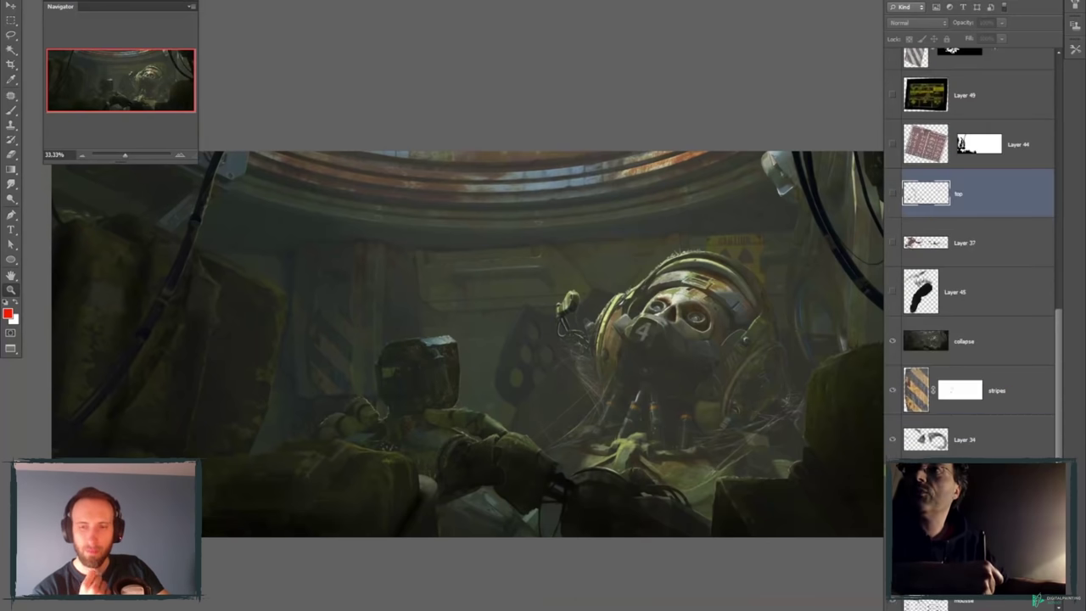
{"action": "scroll", "coordinate": [976, 255], "scroll_direction": "down", "scroll_amount": 3}
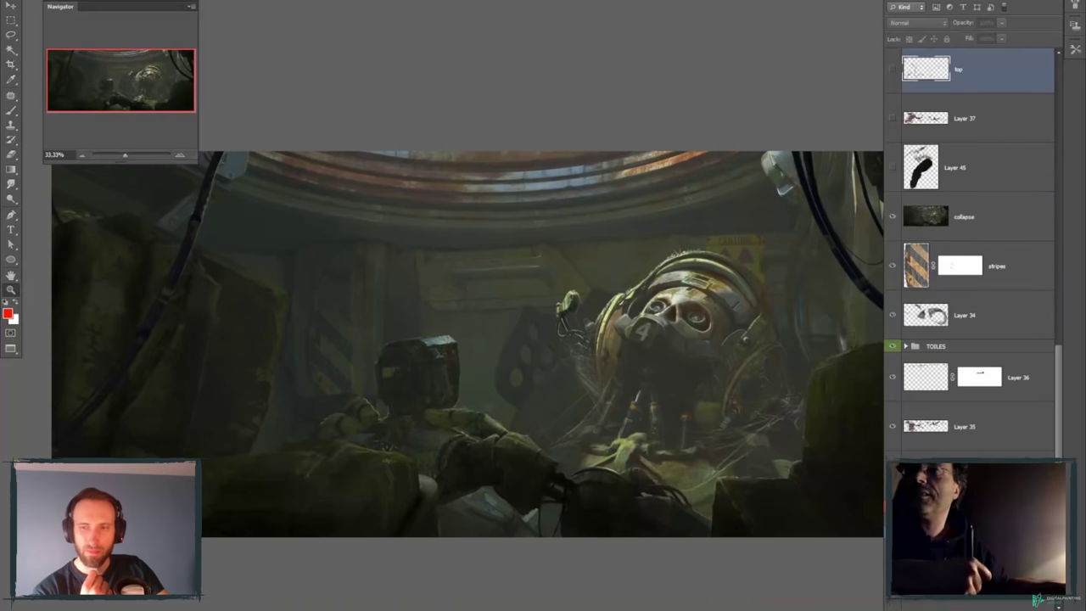
{"action": "scroll", "coordinate": [975, 254], "scroll_direction": "down", "scroll_amount": 1}
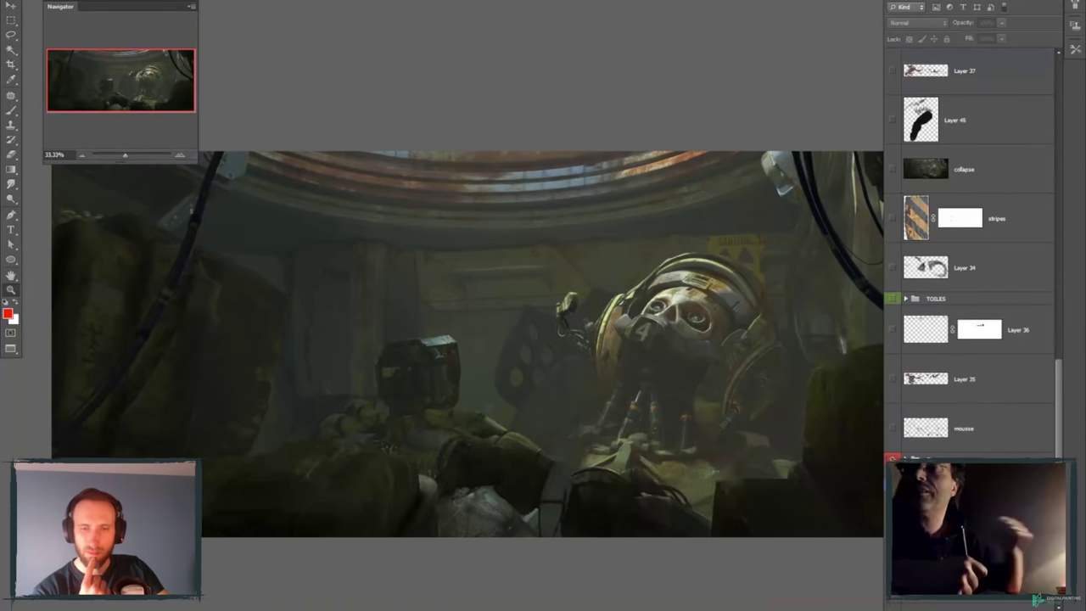
- Examine the astronaut's skull, helmet and glove up close in the base render, and return to the whole painting
{"action": "scroll", "coordinate": [975, 254], "scroll_direction": "up", "scroll_amount": 2}
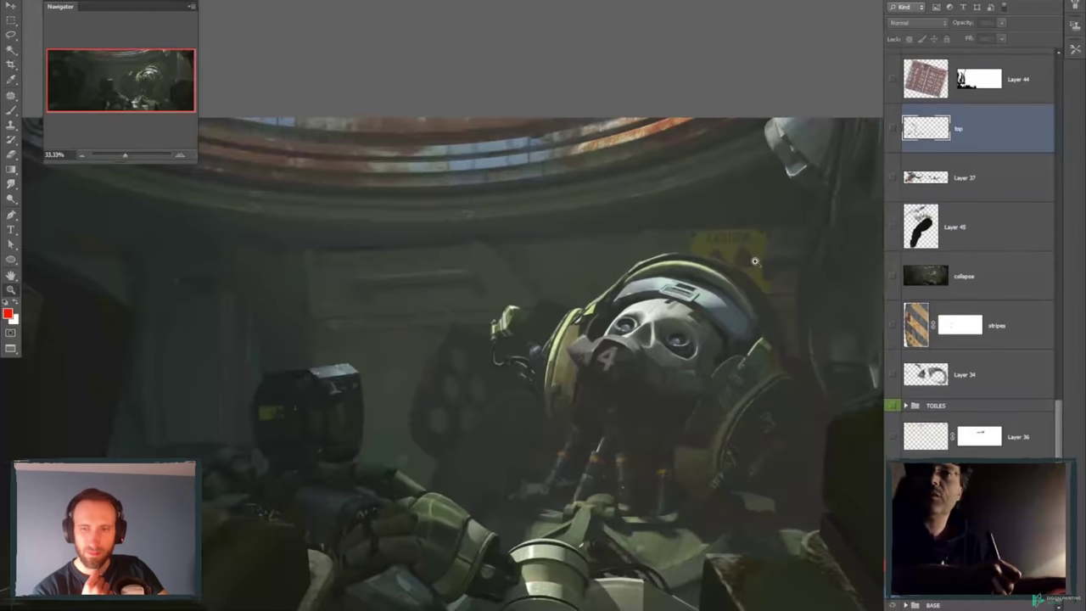
{"action": "left_click", "coordinate": [755, 262], "text": "ctrl+space"}
{"action": "left_click_drag", "start_coordinate": [679, 308], "coordinate": [567, 467]}
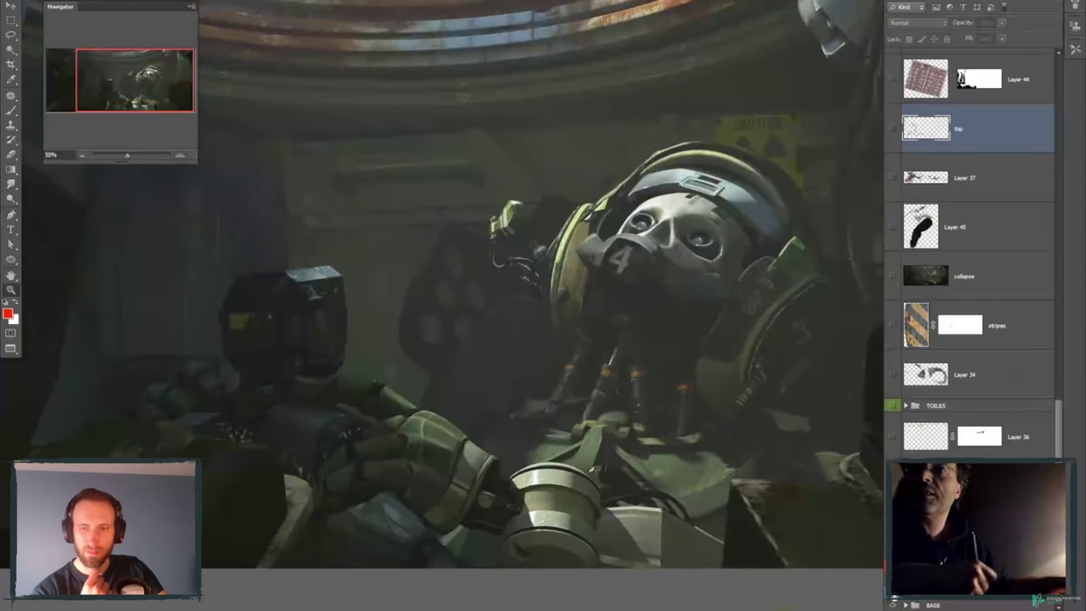
{"action": "left_click", "coordinate": [630, 374]}
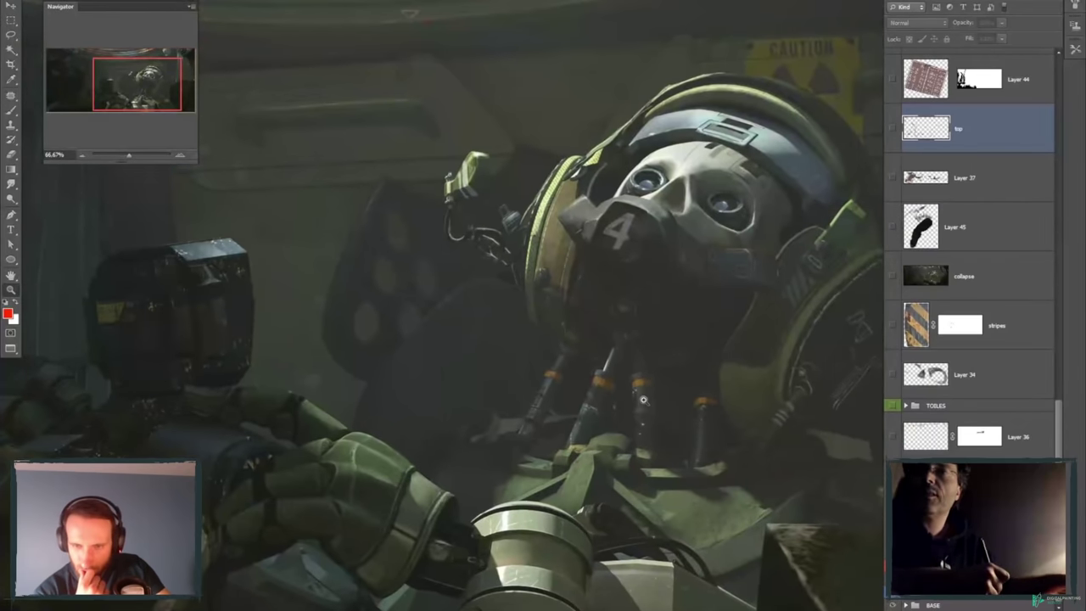
{"action": "key", "text": "ctrl+minus"}
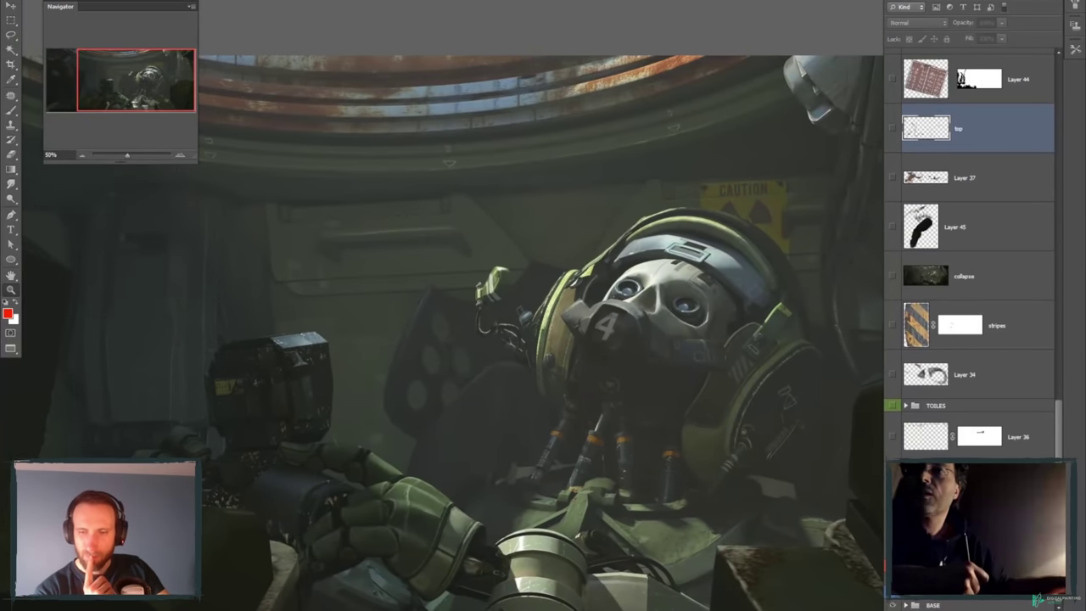
{"action": "key", "text": "ctrl+minus"}
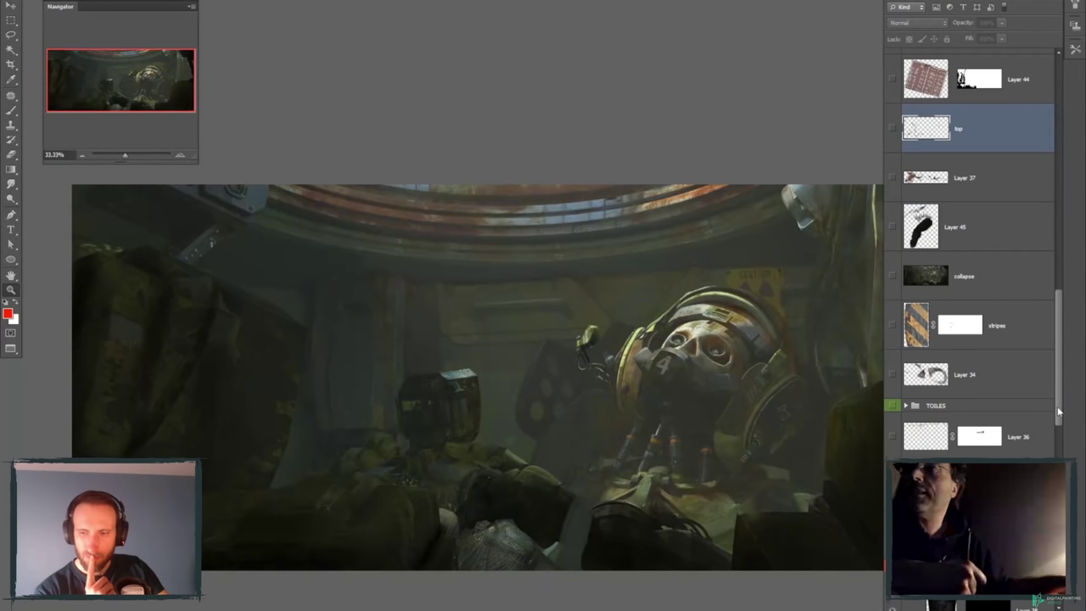
- View the olive colour layer's grunge mask in the TEX group on its own, and return to the painting
{"action": "scroll", "coordinate": [1010, 376], "scroll_direction": "up", "scroll_amount": 10}
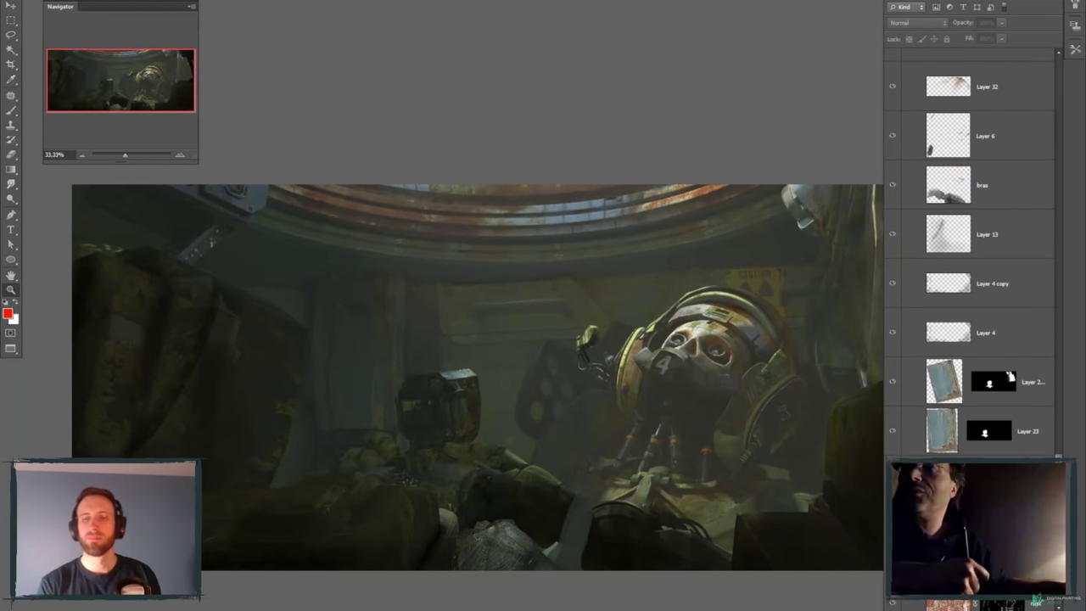
{"action": "scroll", "coordinate": [976, 255], "scroll_direction": "down", "scroll_amount": 1}
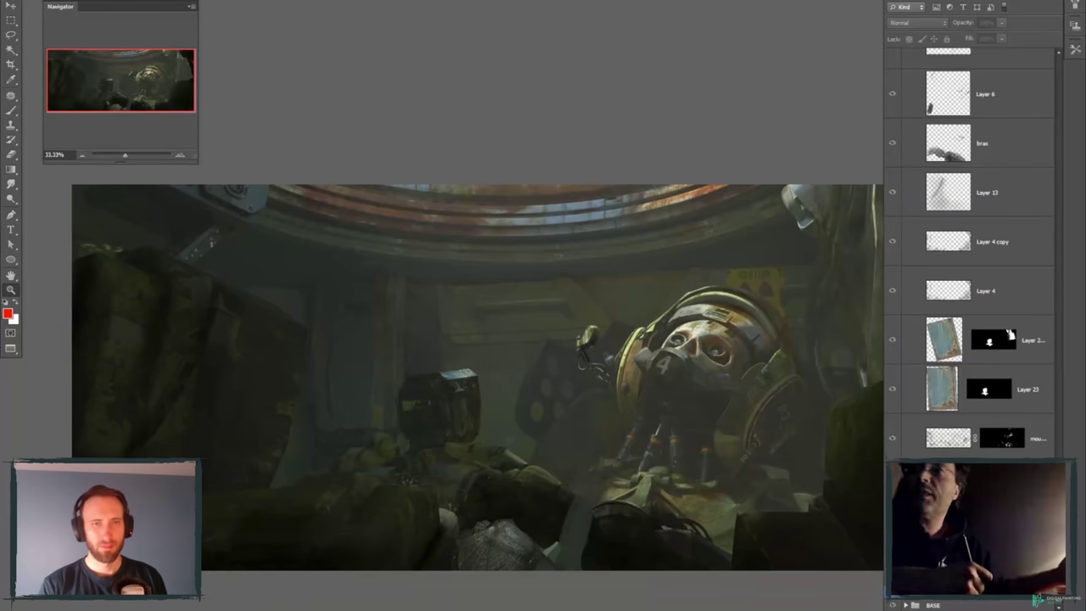
{"action": "left_click", "coordinate": [1010, 335], "text": "alt"}
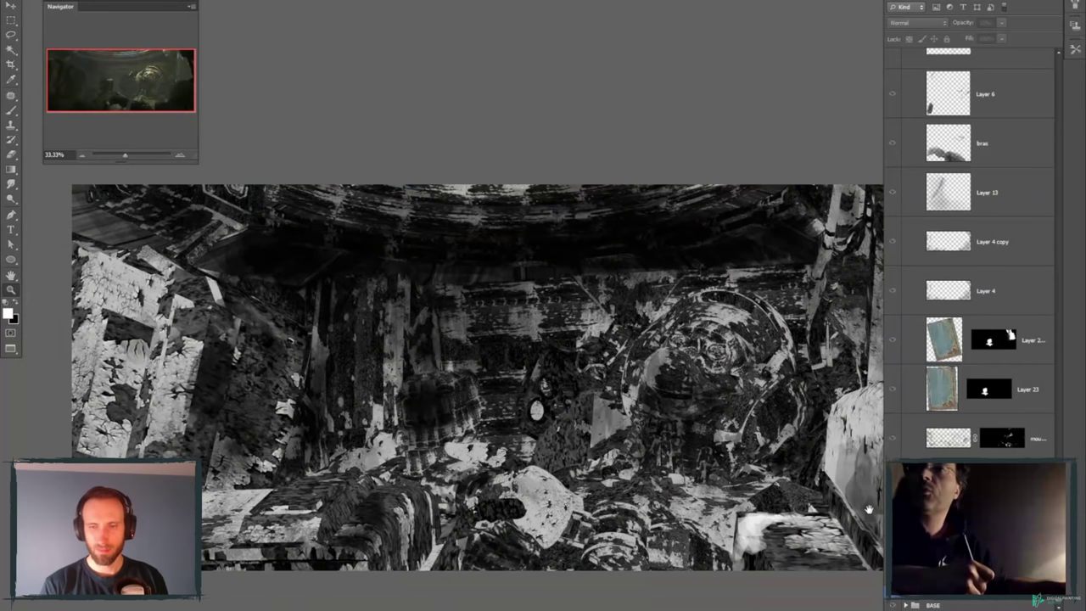
{"action": "left_click_drag", "start_coordinate": [868, 509], "coordinate": [847, 521]}
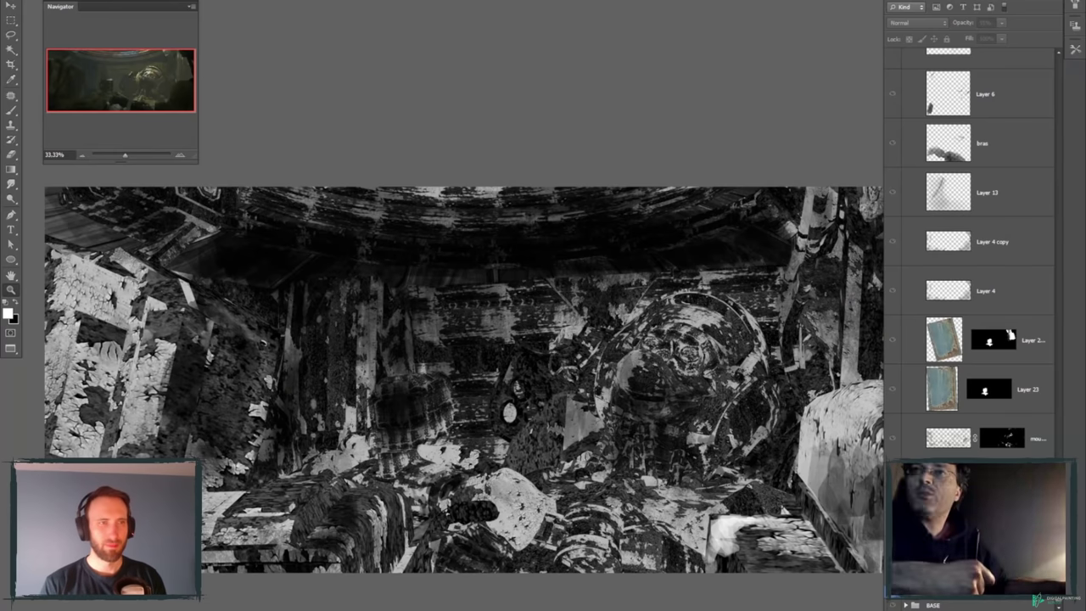
{"action": "left_click", "coordinate": [1010, 335]}
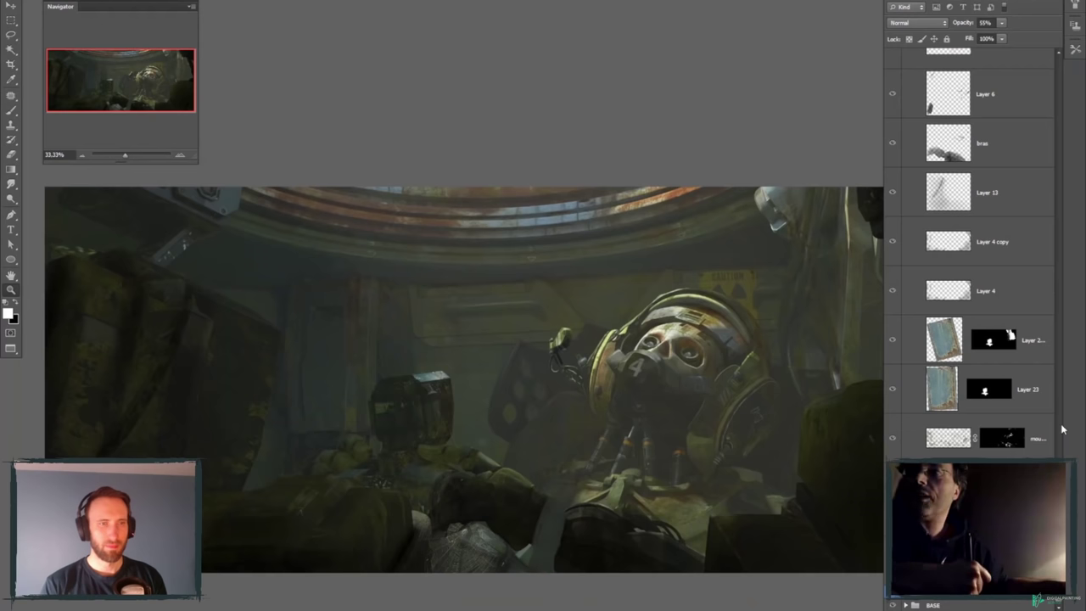
- Show the flat colour ID pass on Layer 1 at the top of the layer stack, examine it, and hide it again
{"action": "left_click", "coordinate": [904, 604]}
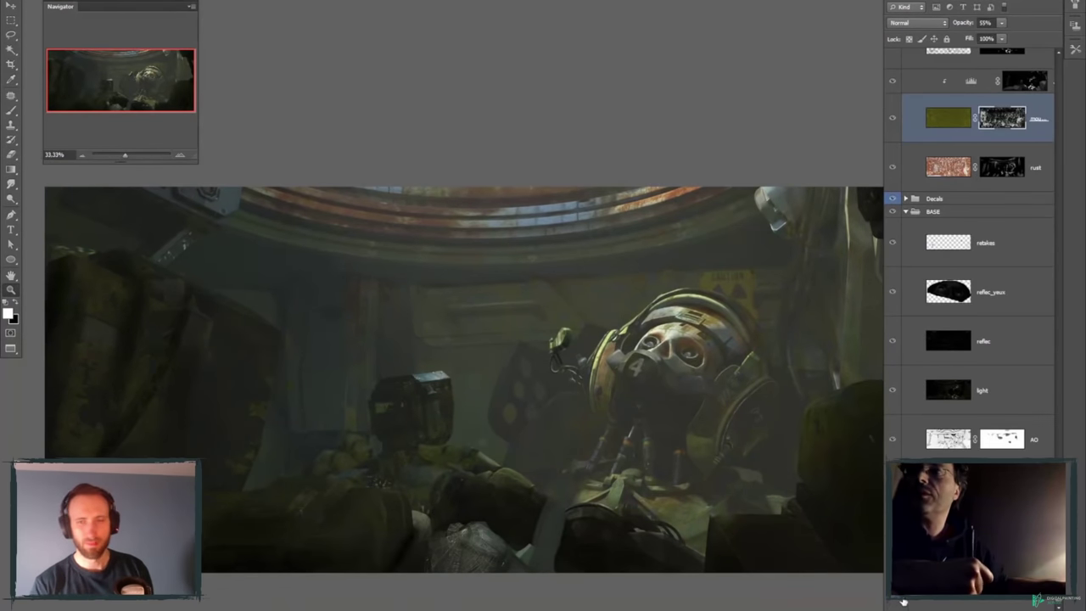
{"action": "scroll", "coordinate": [1058, 73], "scroll_direction": "up", "scroll_amount": 15}
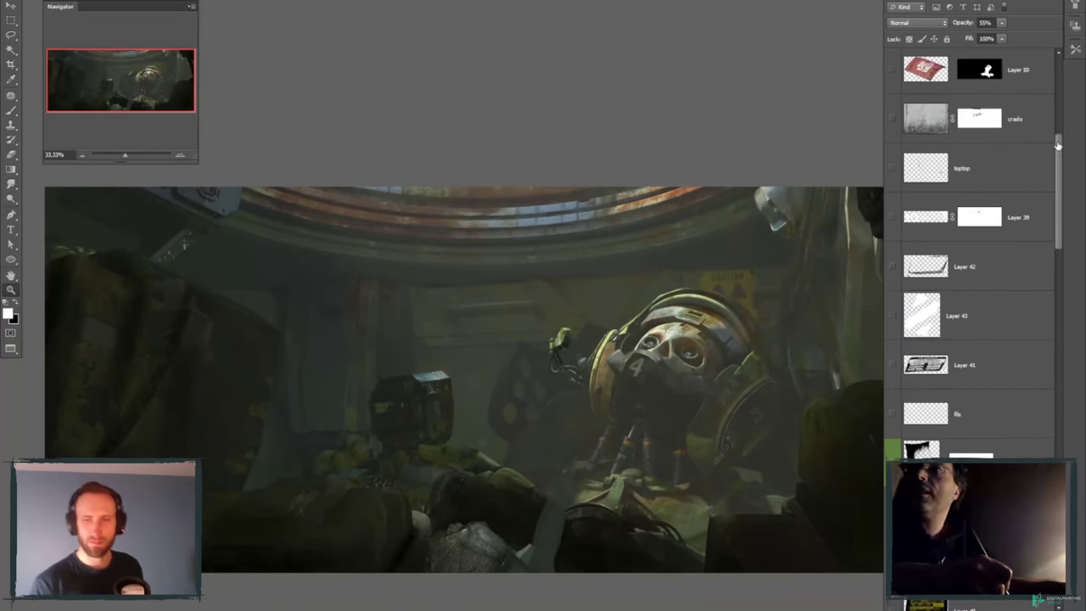
{"action": "scroll", "coordinate": [1057, 73], "scroll_direction": "up", "scroll_amount": 1}
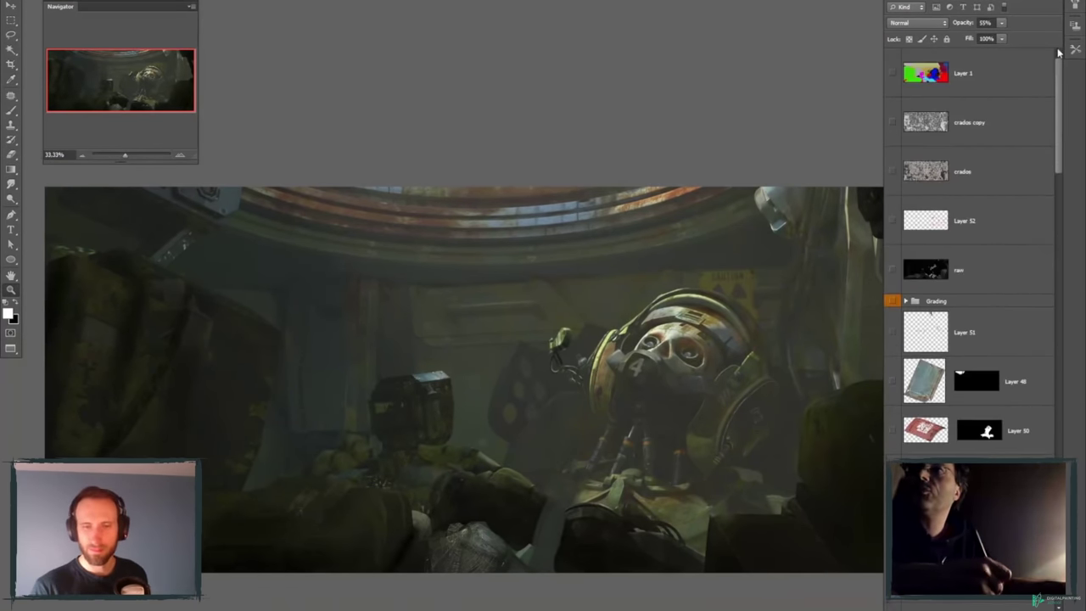
{"action": "left_click", "coordinate": [892, 75]}
{"action": "left_click", "coordinate": [923, 78]}
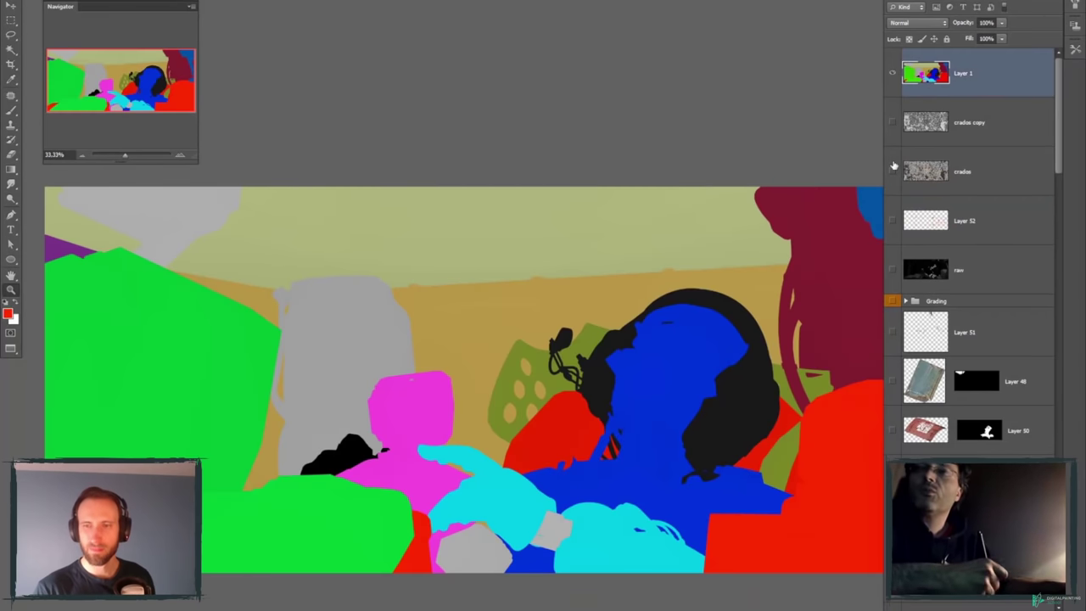
{"action": "scroll", "coordinate": [773, 358], "scroll_direction": "down", "scroll_amount": 1}
{"action": "scroll", "coordinate": [774, 358], "scroll_direction": "down", "scroll_amount": 1}
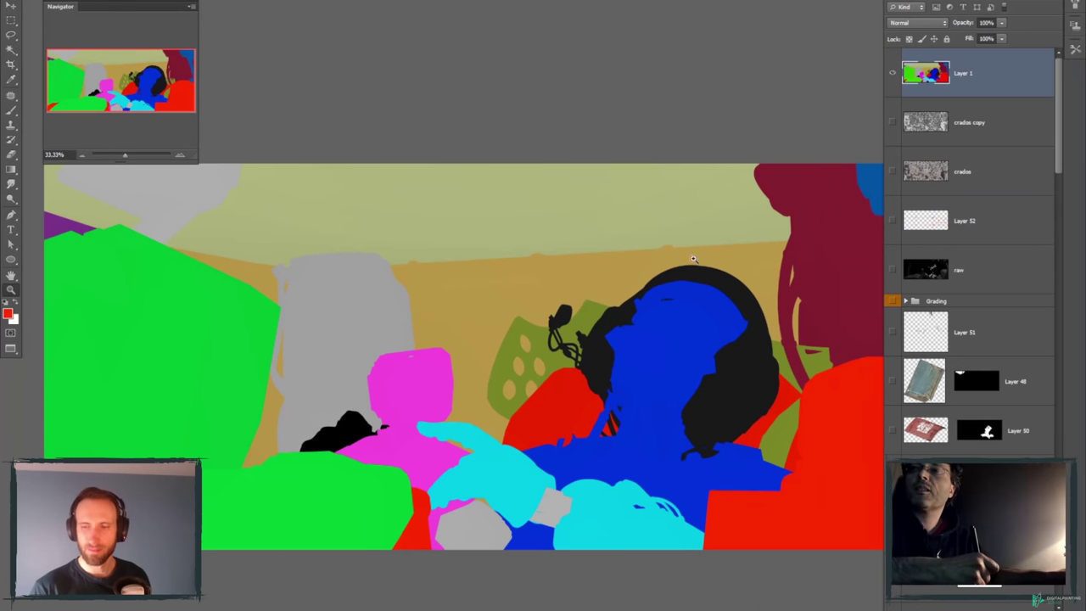
{"action": "left_click", "coordinate": [892, 75]}
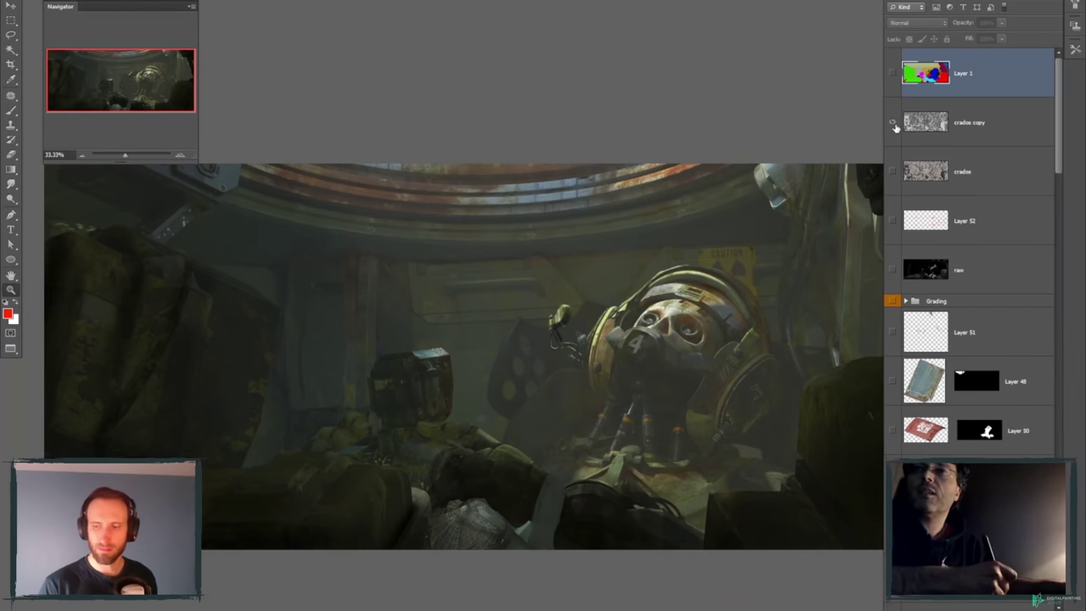
- Show the grey crados copy texture layer over the painting, examine it, and hide it again
{"action": "left_click", "coordinate": [892, 123]}
{"action": "left_click", "coordinate": [967, 123]}
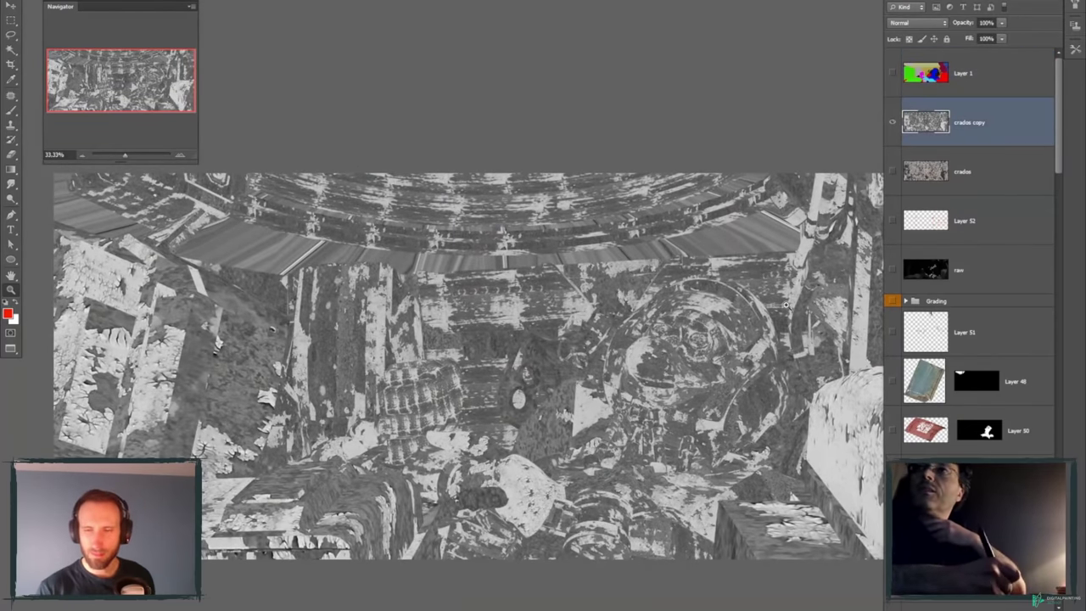
{"action": "left_click", "coordinate": [892, 123]}
- Set the crados texture layer's blend mode to Normal, view it over the painting, and hide it
{"action": "left_click", "coordinate": [927, 172]}
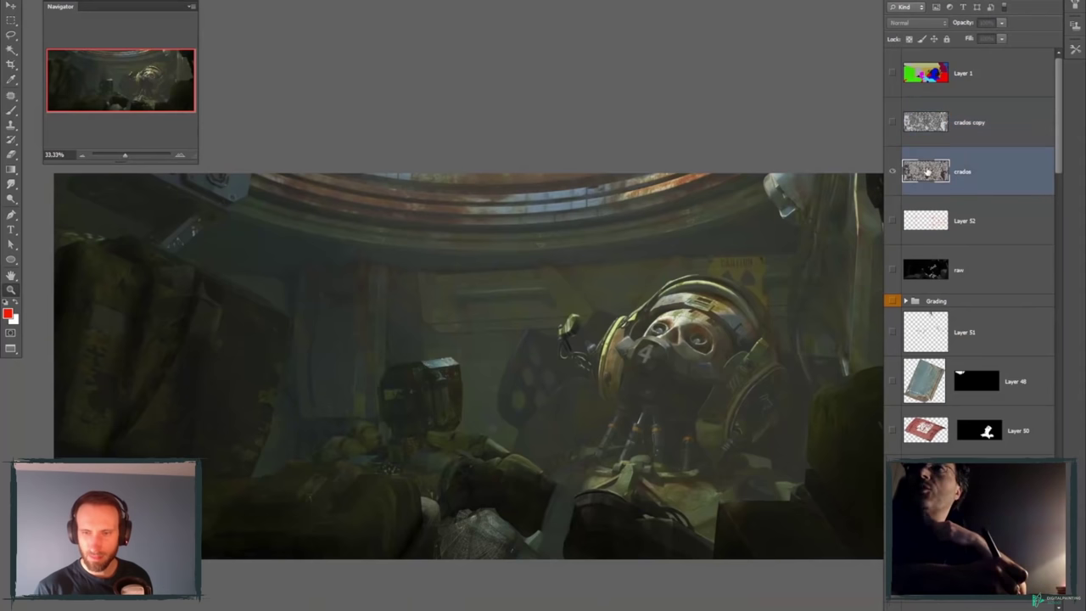
{"action": "left_click", "coordinate": [916, 22]}
{"action": "left_click", "coordinate": [927, 38]}
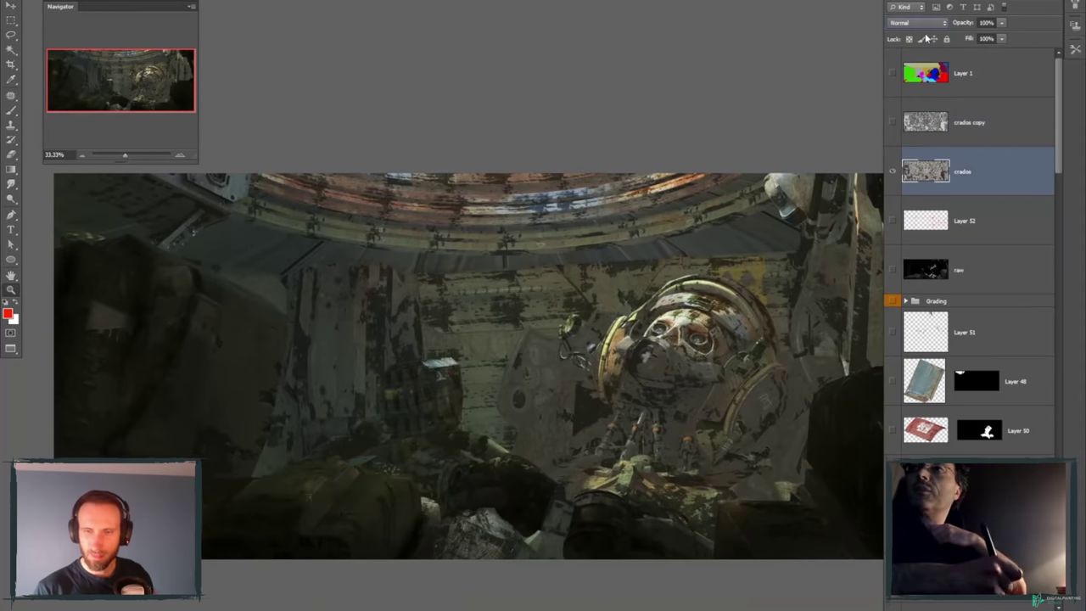
{"action": "left_click", "coordinate": [892, 172]}
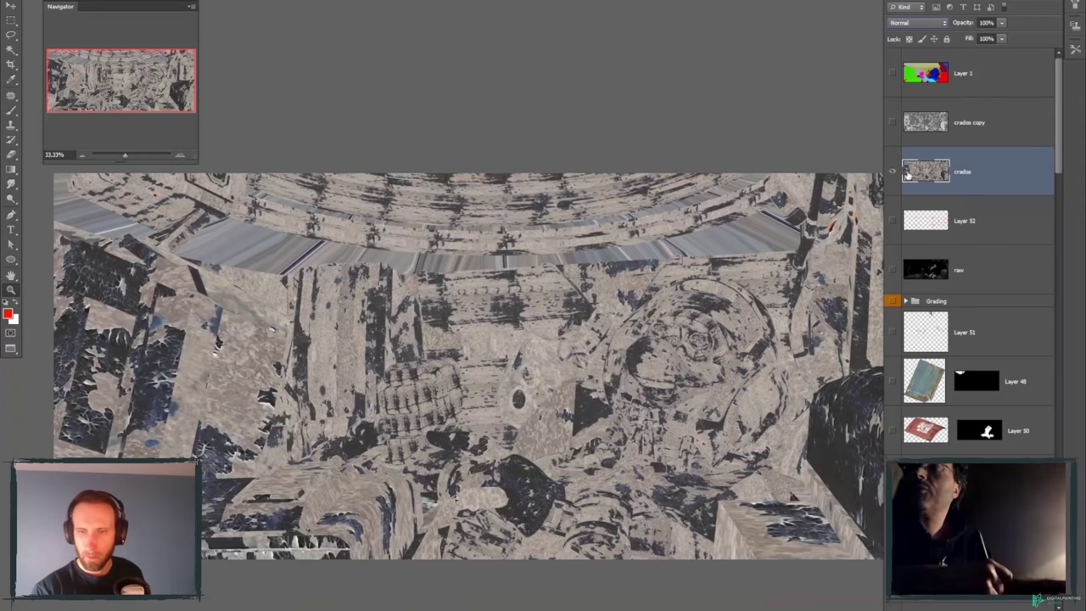
{"action": "left_click", "coordinate": [892, 172]}
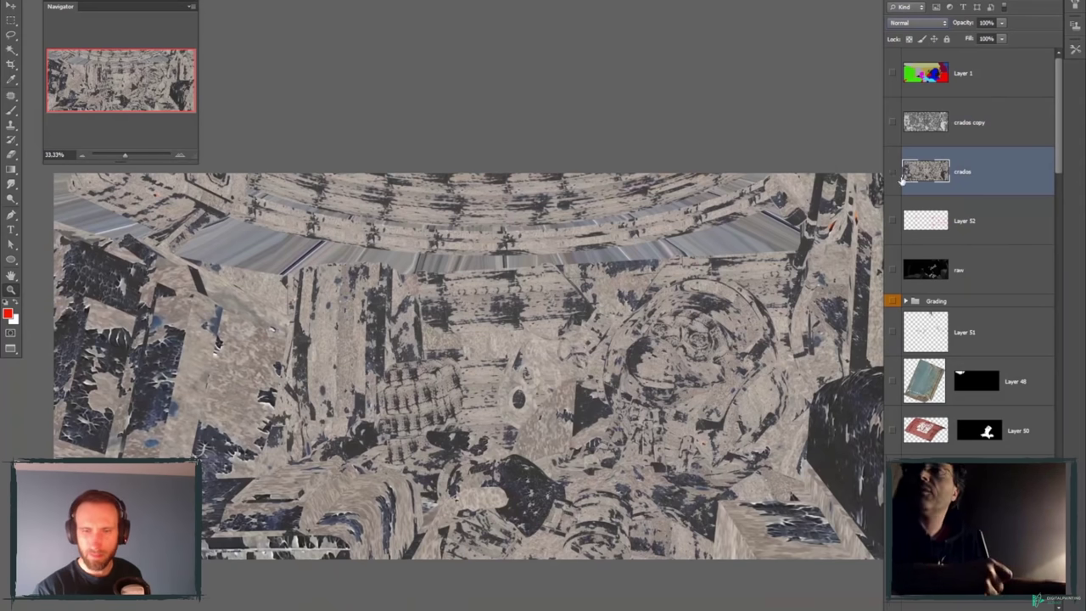
- Show the raw lighting pass layer and examine how the light falls on the astronaut
{"action": "left_click", "coordinate": [927, 270]}
{"action": "left_click_drag", "start_coordinate": [763, 310], "coordinate": [721, 287]}
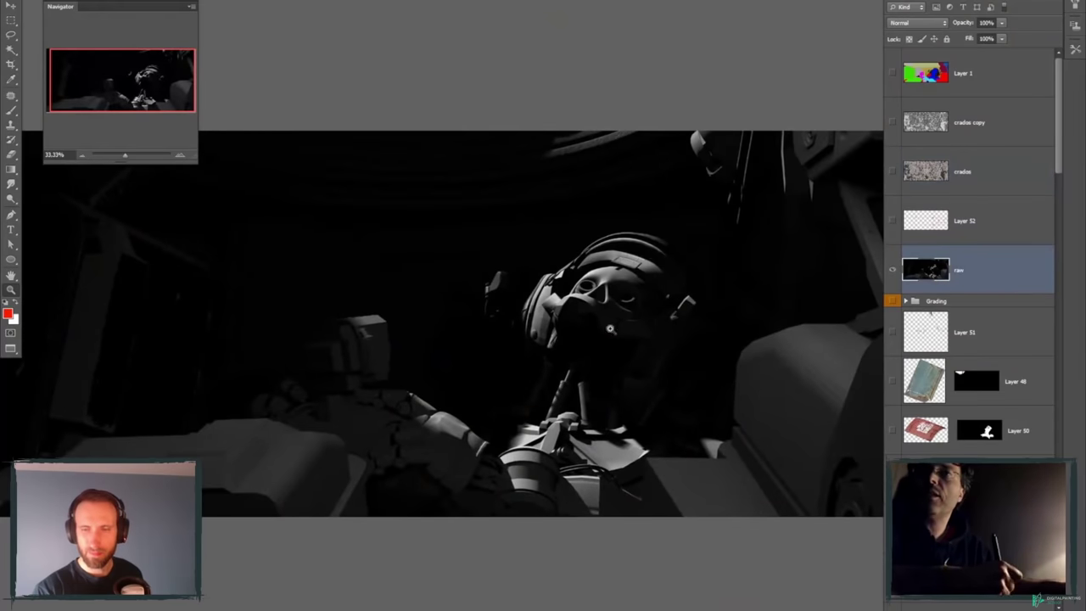
- Set the raw lighting pass's blend mode to Linear Dodge (Add) and show the painting layers beneath it
{"action": "left_click_drag", "start_coordinate": [771, 403], "coordinate": [816, 353]}
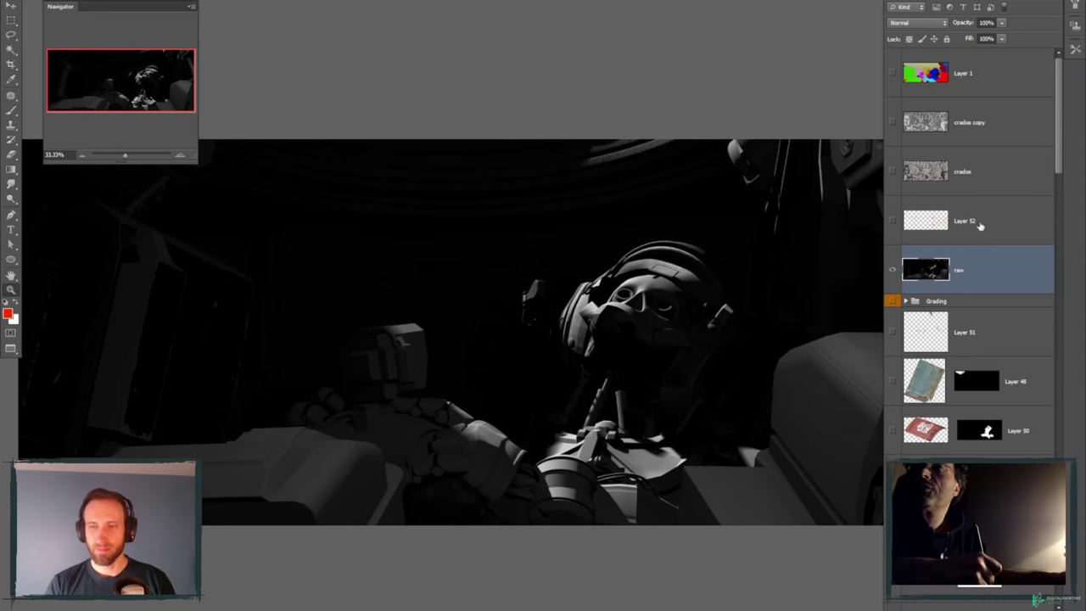
{"action": "scroll", "coordinate": [1049, 171], "scroll_direction": "down", "scroll_amount": 5}
{"action": "scroll", "coordinate": [1052, 181], "scroll_direction": "up", "scroll_amount": 3}
{"action": "scroll", "coordinate": [1051, 181], "scroll_direction": "up", "scroll_amount": 2}
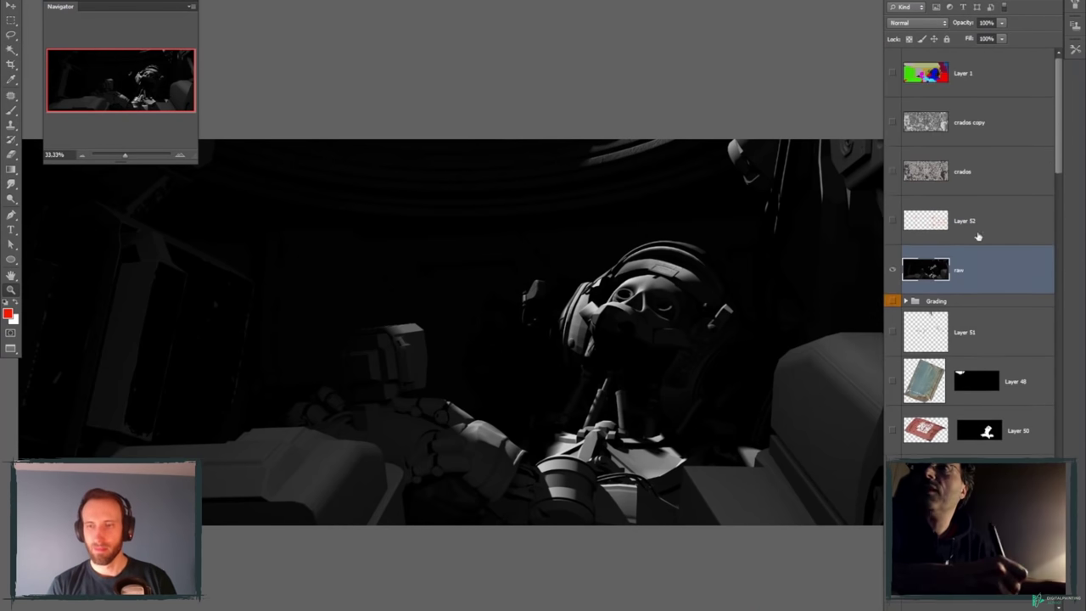
{"action": "left_click", "coordinate": [916, 22]}
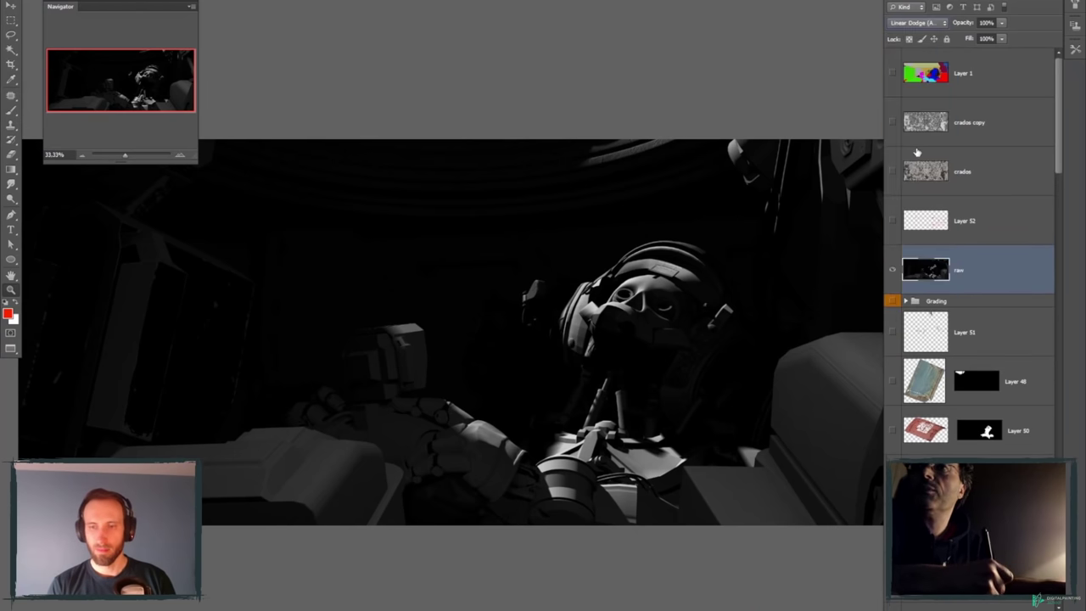
{"action": "key", "text": "ctrl+z"}
{"action": "left_click", "coordinate": [892, 271]}
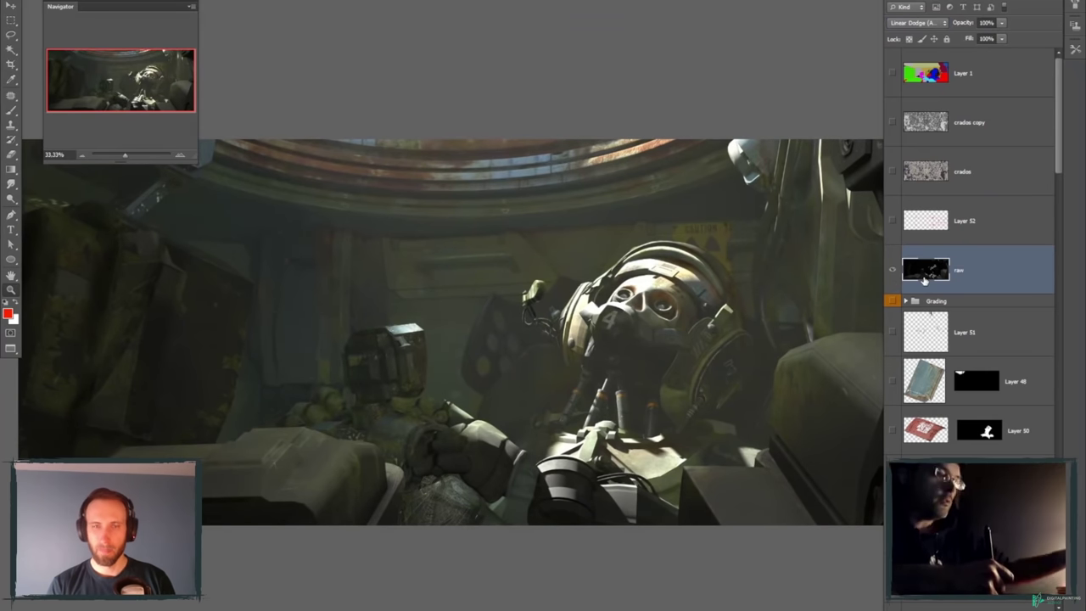
- Colorize the raw lighting pass green with a Hue/Saturation adjustment
{"action": "key", "text": "i"}
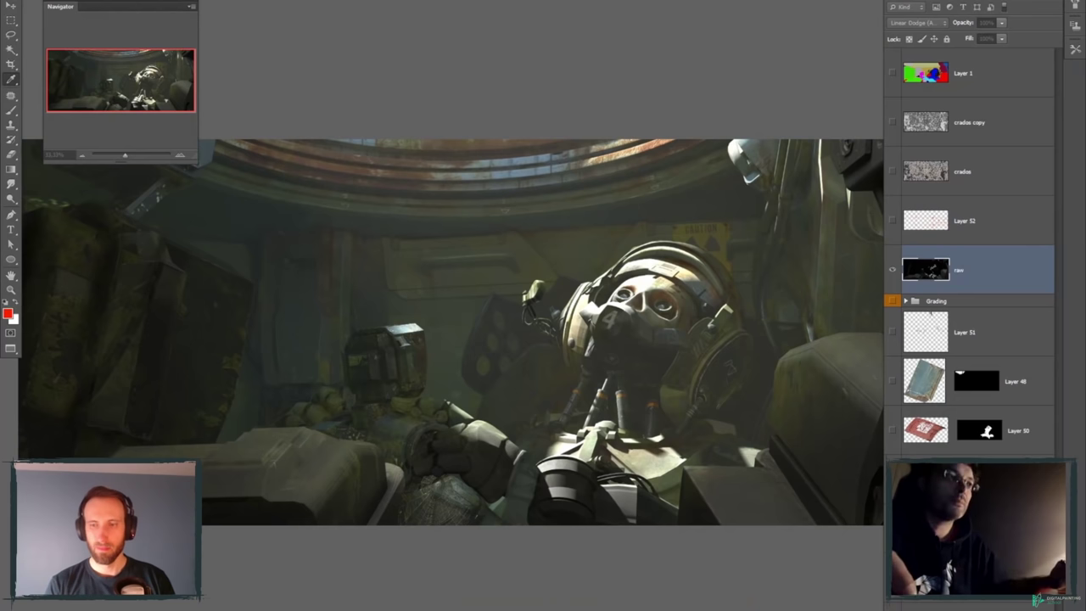
{"action": "key", "text": "ctrl+u"}
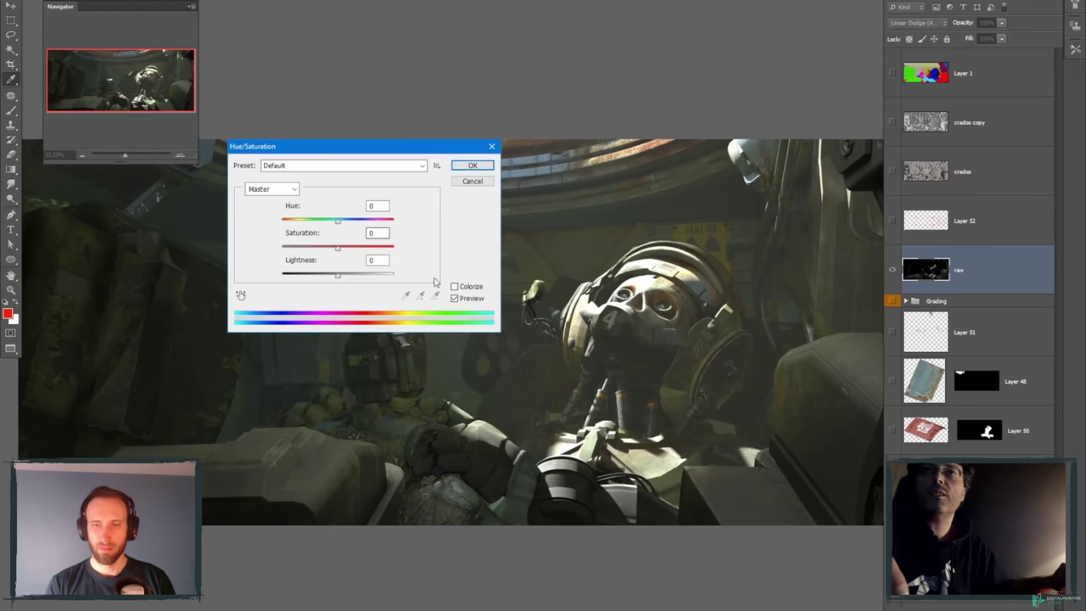
{"action": "left_click", "coordinate": [454, 288]}
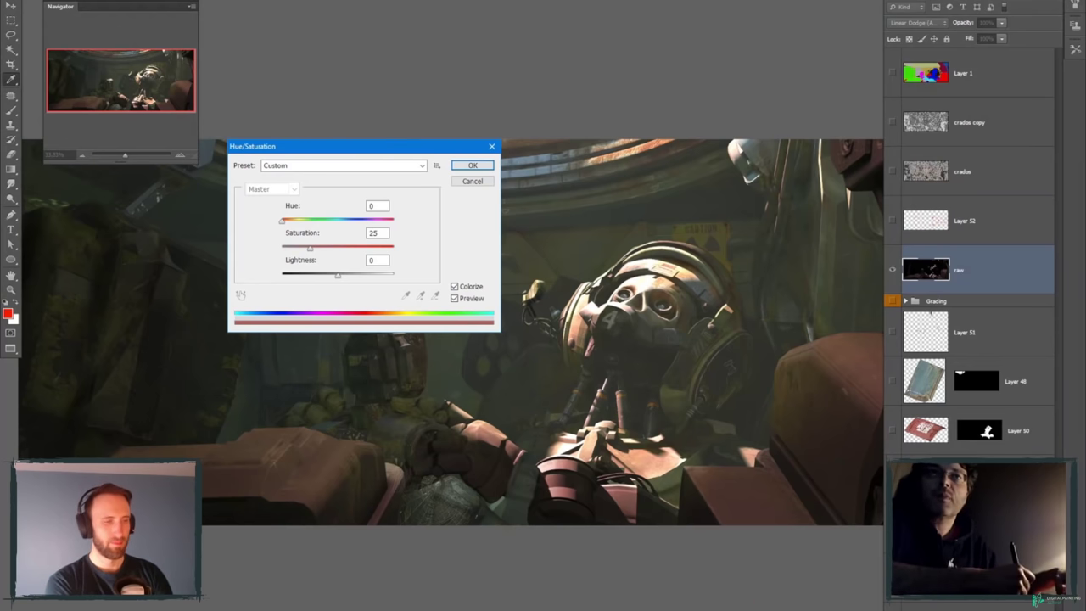
{"action": "left_click_drag", "start_coordinate": [291, 222], "coordinate": [315, 222]}
{"action": "left_click", "coordinate": [473, 165]}
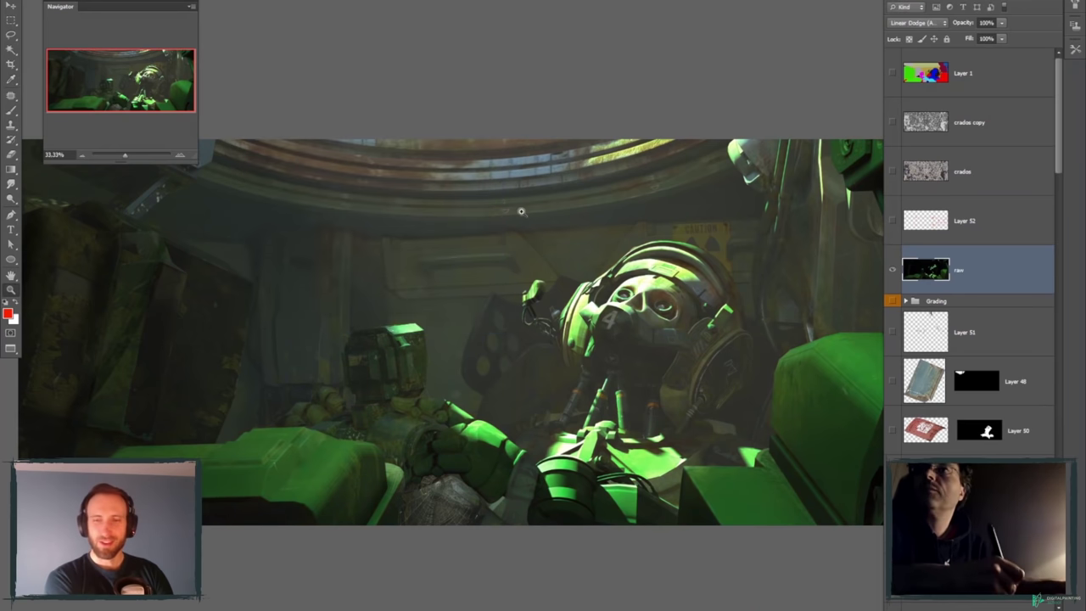
- Set the green lighting pass's blend mode to Screen and hide the layer
{"action": "left_click", "coordinate": [919, 23]}
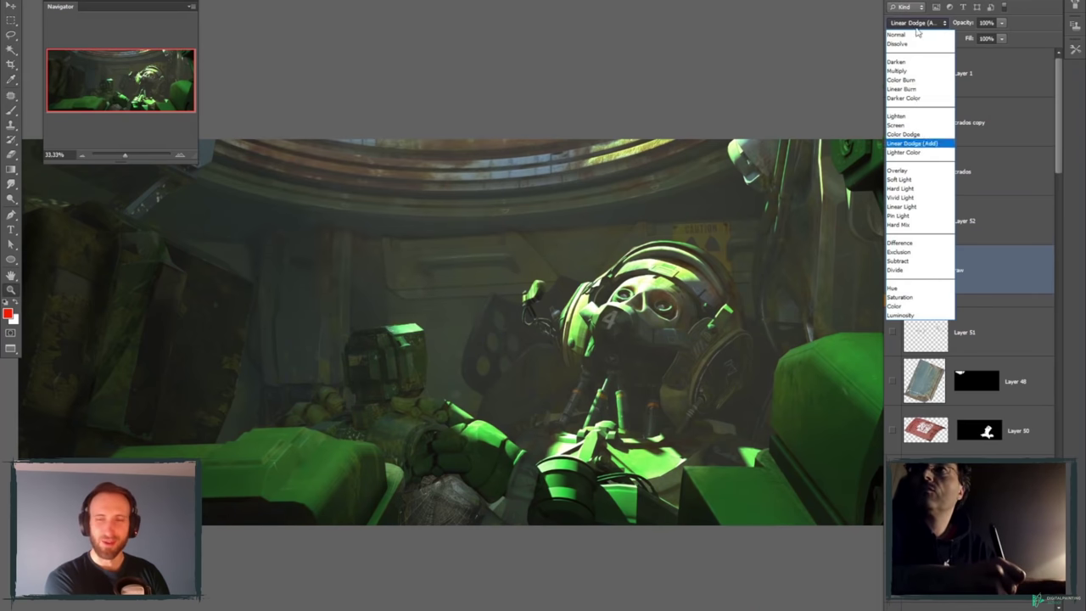
{"action": "left_click", "coordinate": [896, 124]}
{"action": "left_click", "coordinate": [892, 270]}
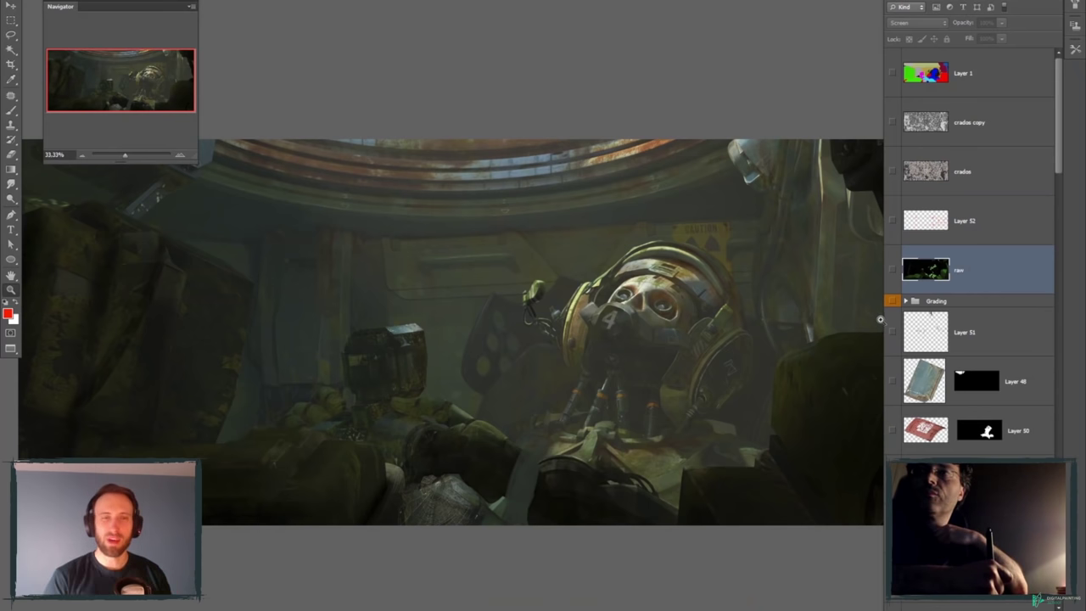
- Collapse the TEX and BASE groups and show the CABLES_FG group over the painting
{"action": "left_click_drag", "start_coordinate": [1056, 169], "coordinate": [1047, 424]}
{"action": "scroll", "coordinate": [949, 373], "scroll_direction": "up", "scroll_amount": 1}
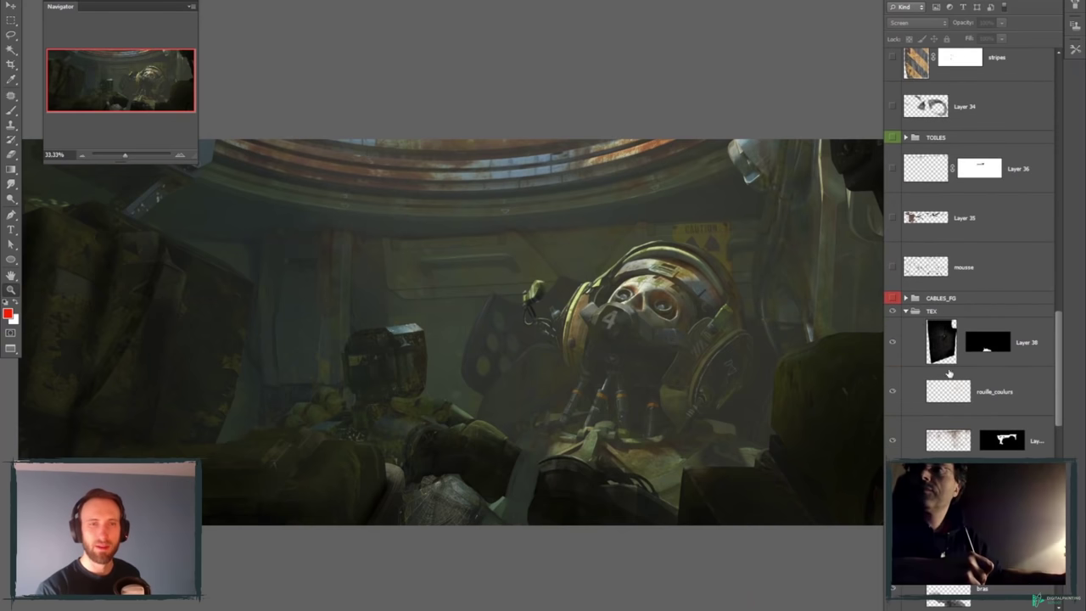
{"action": "left_click", "coordinate": [908, 313]}
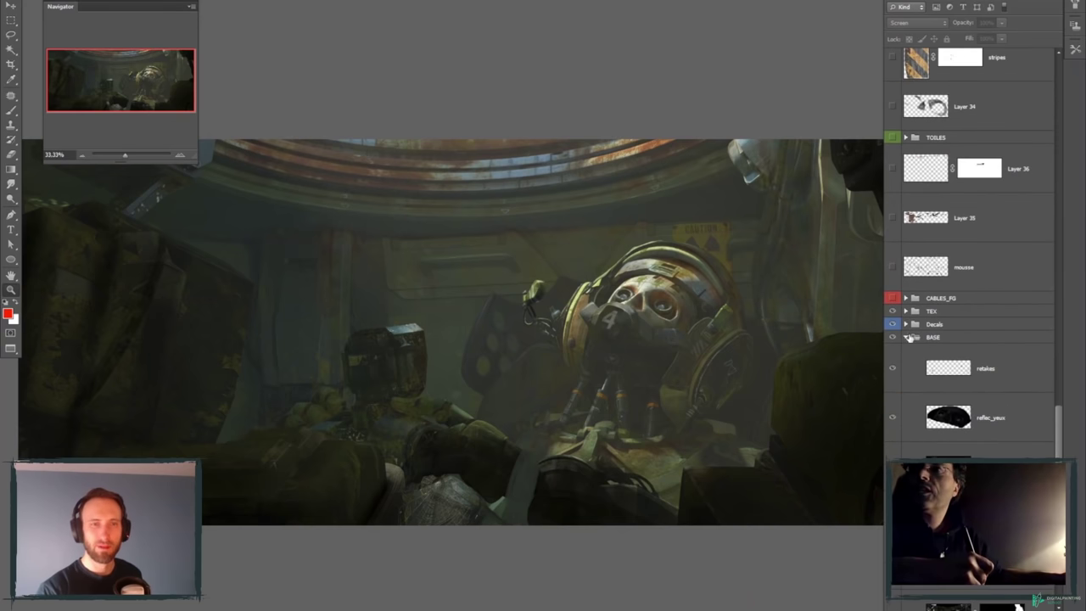
{"action": "left_click", "coordinate": [908, 336]}
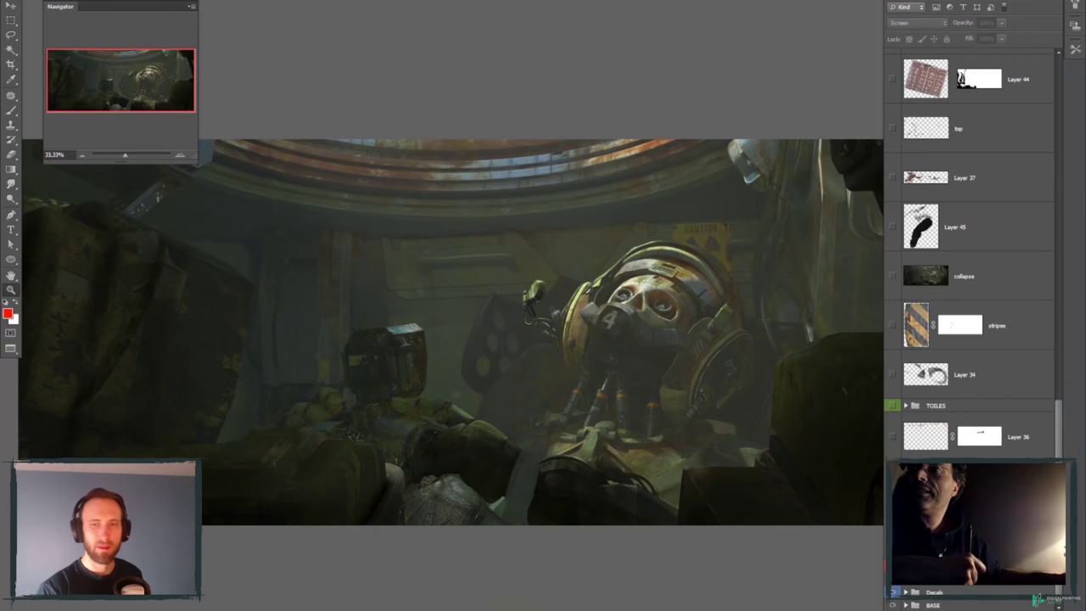
{"action": "left_click", "coordinate": [892, 591]}
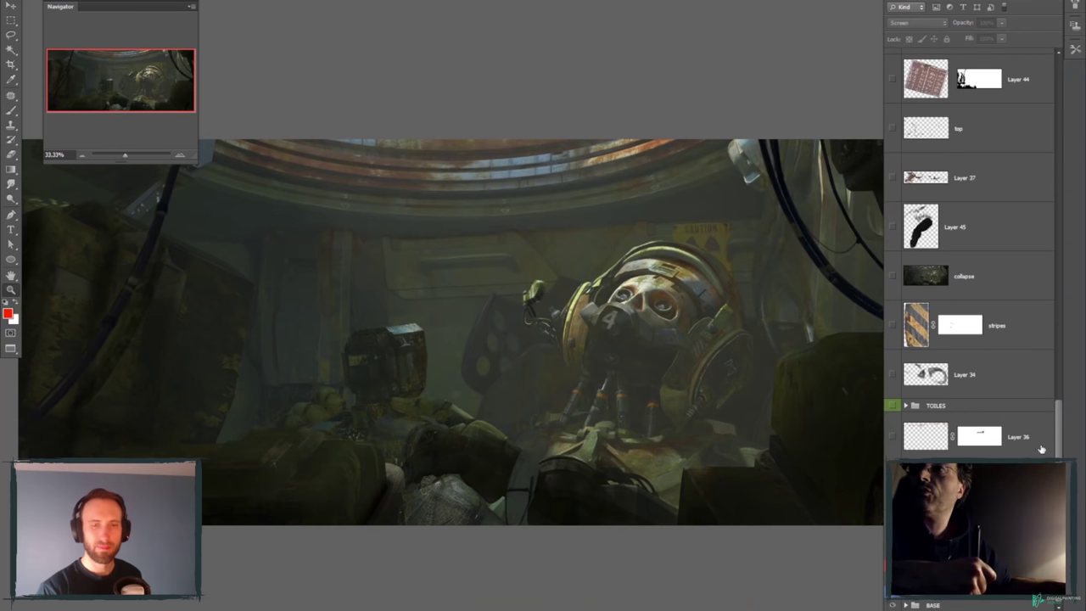
- Show the Grading group above Layer 51 and expand it to reveal its layers
{"action": "scroll", "coordinate": [1041, 450], "scroll_direction": "up", "scroll_amount": 5}
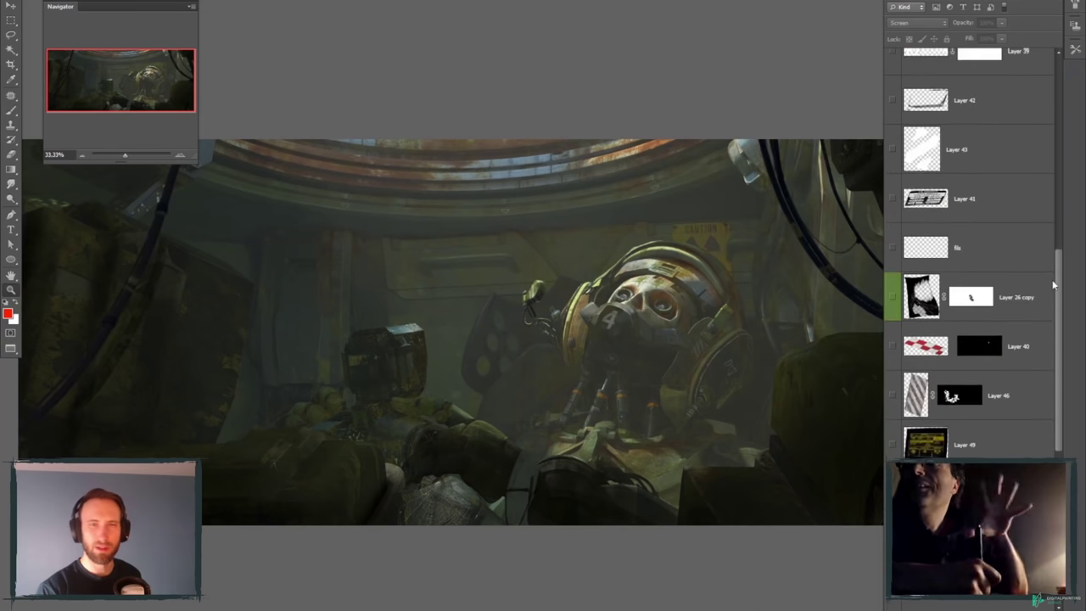
{"action": "scroll", "coordinate": [1044, 362], "scroll_direction": "up", "scroll_amount": 3}
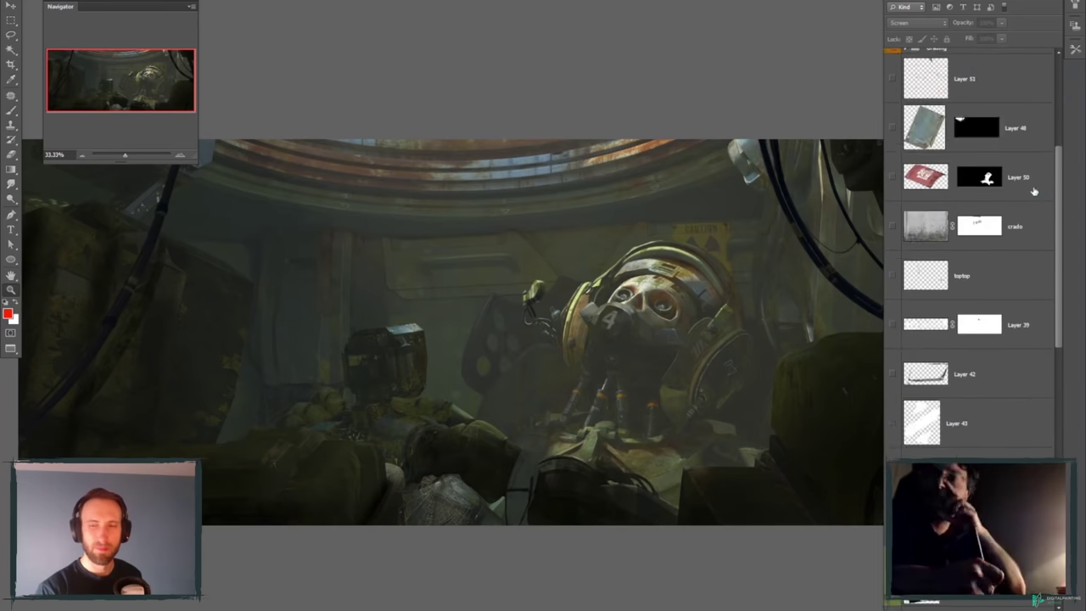
{"action": "scroll", "coordinate": [1032, 320], "scroll_direction": "down", "scroll_amount": 3}
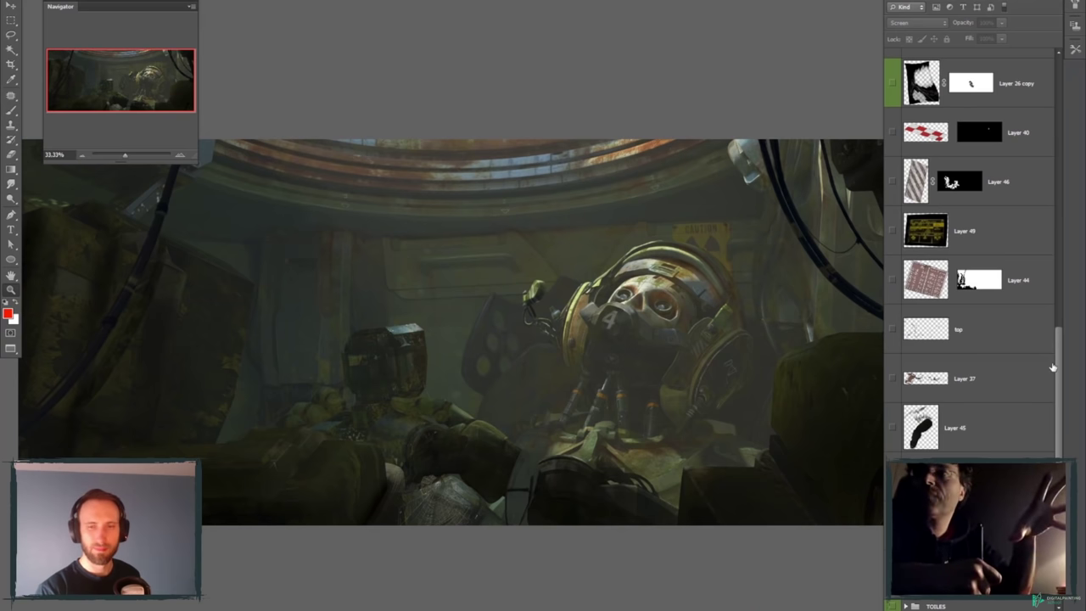
{"action": "left_click_drag", "start_coordinate": [1058, 375], "coordinate": [1047, 294]}
{"action": "scroll", "coordinate": [1045, 272], "scroll_direction": "up", "scroll_amount": 8}
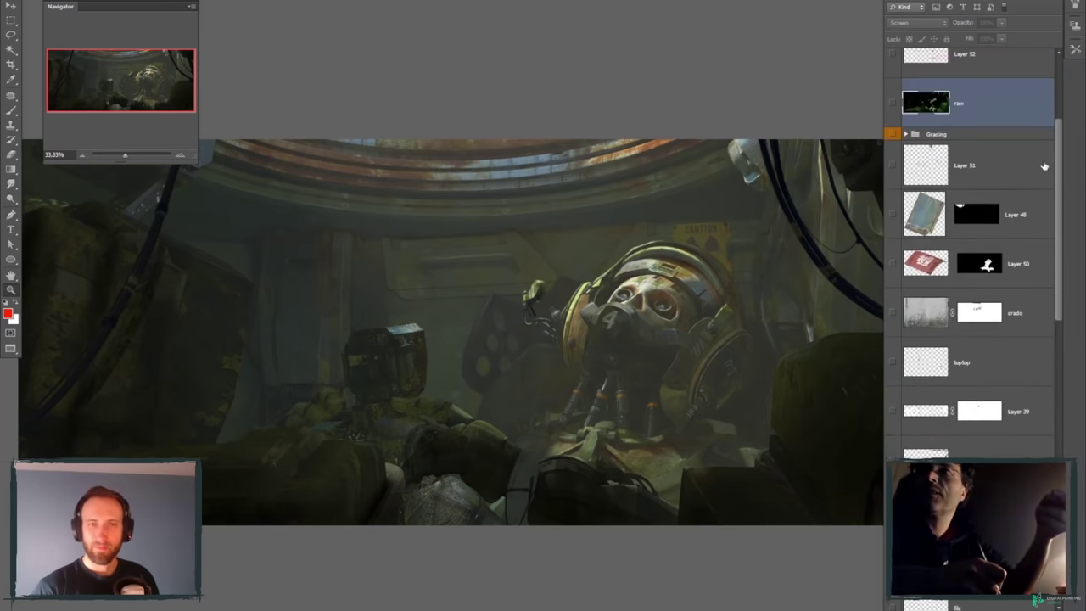
{"action": "left_click", "coordinate": [1043, 155]}
{"action": "left_click", "coordinate": [893, 173]}
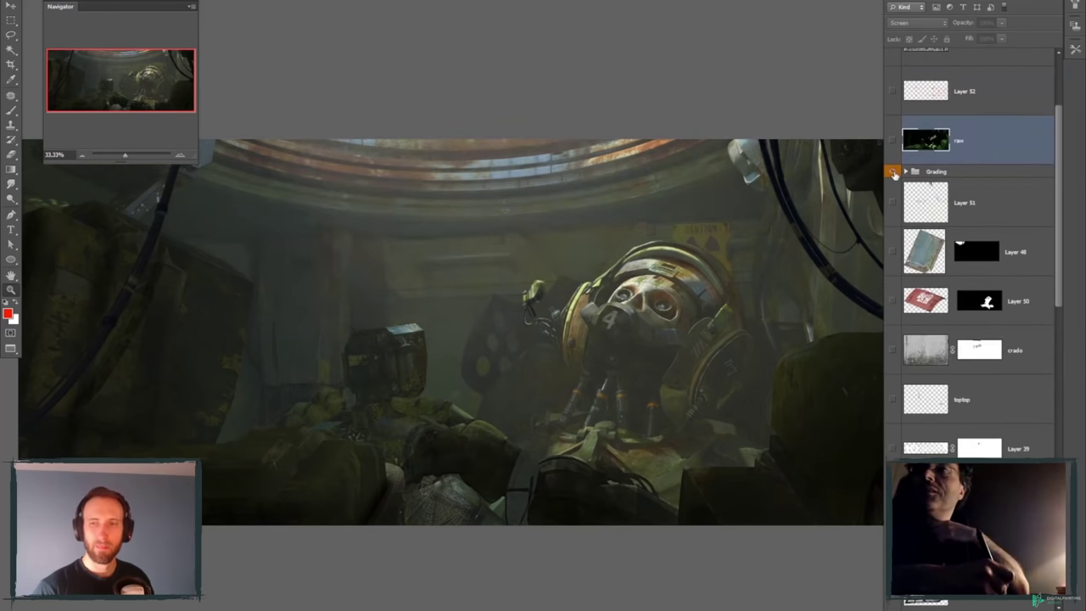
{"action": "left_click", "coordinate": [904, 172]}
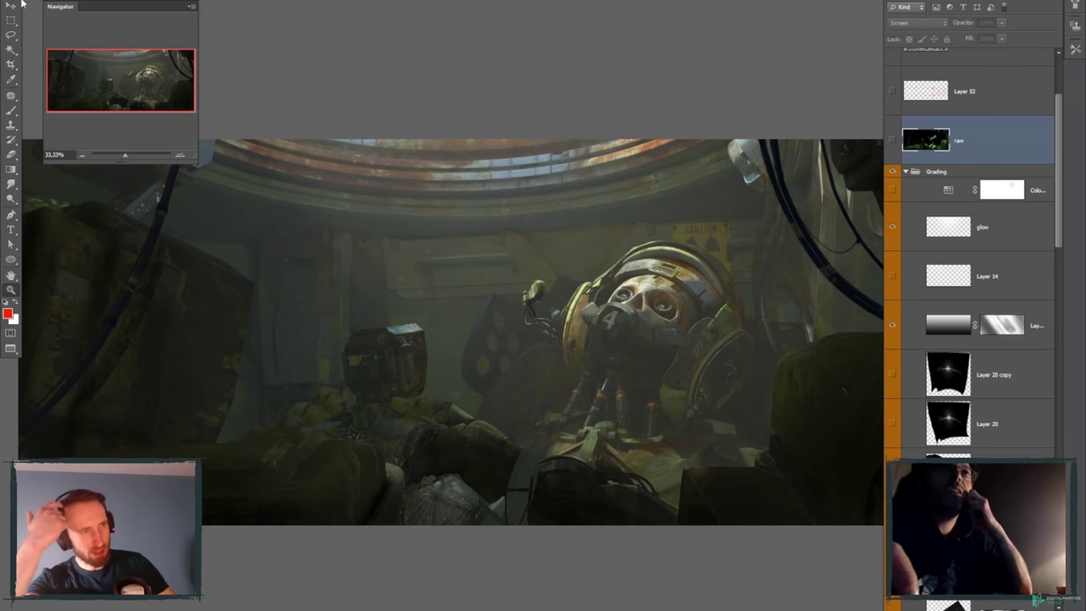
- Open MarchOfRobots_2021_04_wip03+ColorGrading.psd and examine its layer stack from the sharpened copy down to the foreground layers
{"action": "left_click", "coordinate": [23, 4]}
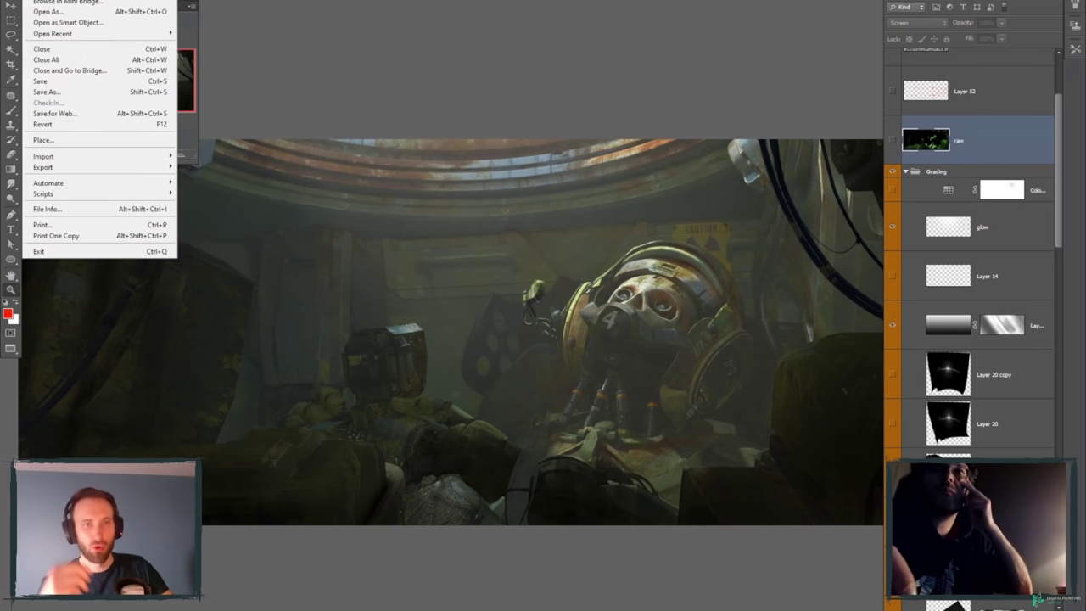
{"action": "left_click", "coordinate": [371, 243]}
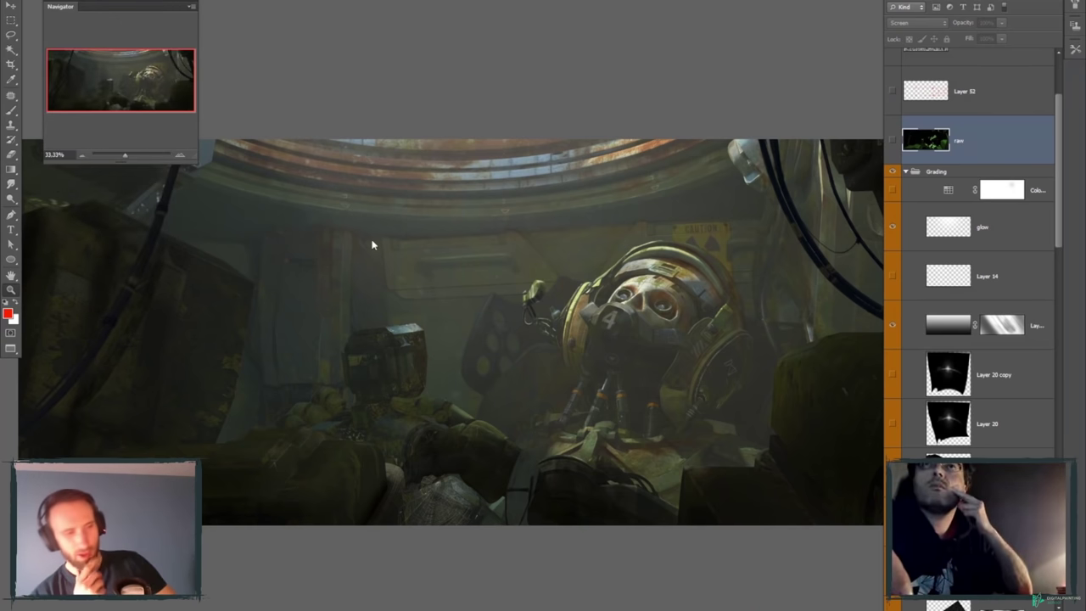
{"action": "key", "text": "ctrl+shift+s"}
{"action": "key", "text": "alt+Up"}
{"action": "key", "text": "alt+Up"}
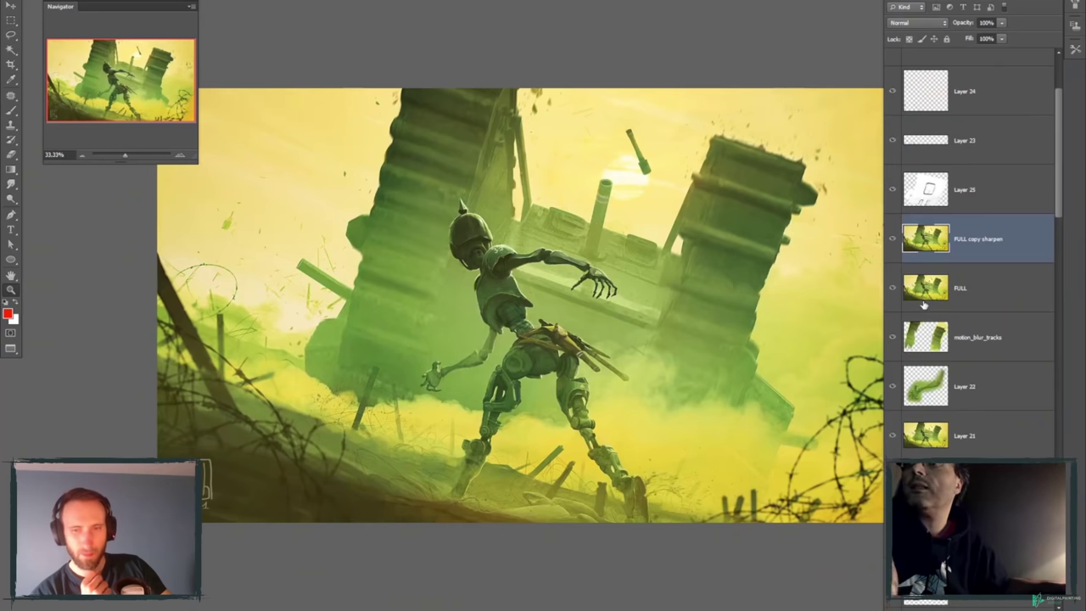
{"action": "scroll", "coordinate": [922, 306], "scroll_direction": "down", "scroll_amount": 5}
{"action": "scroll", "coordinate": [790, 392], "scroll_direction": "down", "scroll_amount": 1}
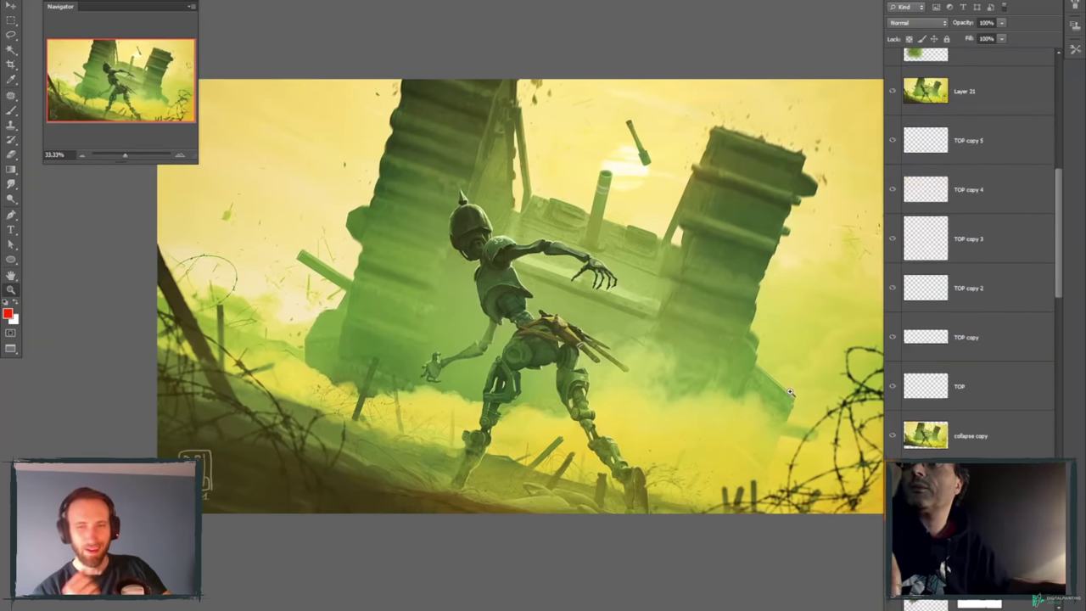
{"action": "scroll", "coordinate": [790, 391], "scroll_direction": "down", "scroll_amount": 2}
{"action": "scroll", "coordinate": [959, 321], "scroll_direction": "down", "scroll_amount": 10}
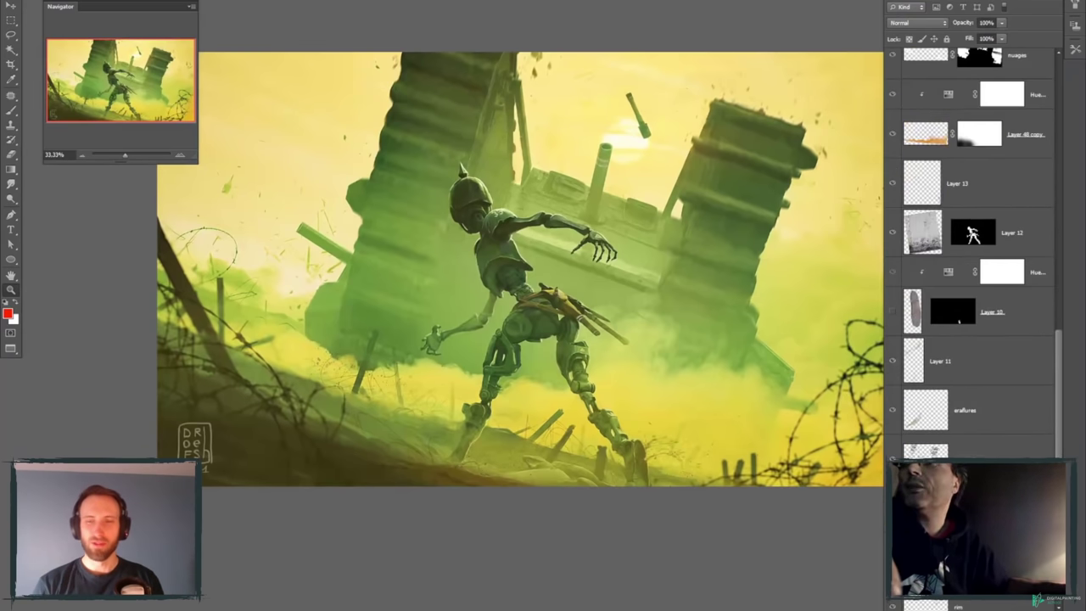
{"action": "scroll", "coordinate": [959, 321], "scroll_direction": "down", "scroll_amount": 8}
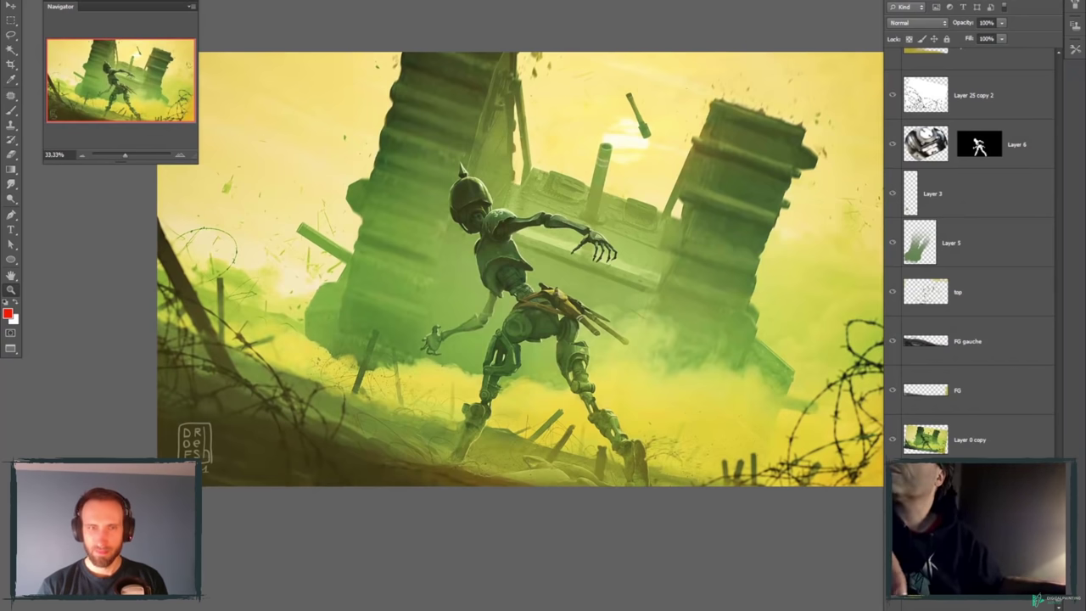
{"action": "scroll", "coordinate": [948, 219], "scroll_direction": "down", "scroll_amount": 10}
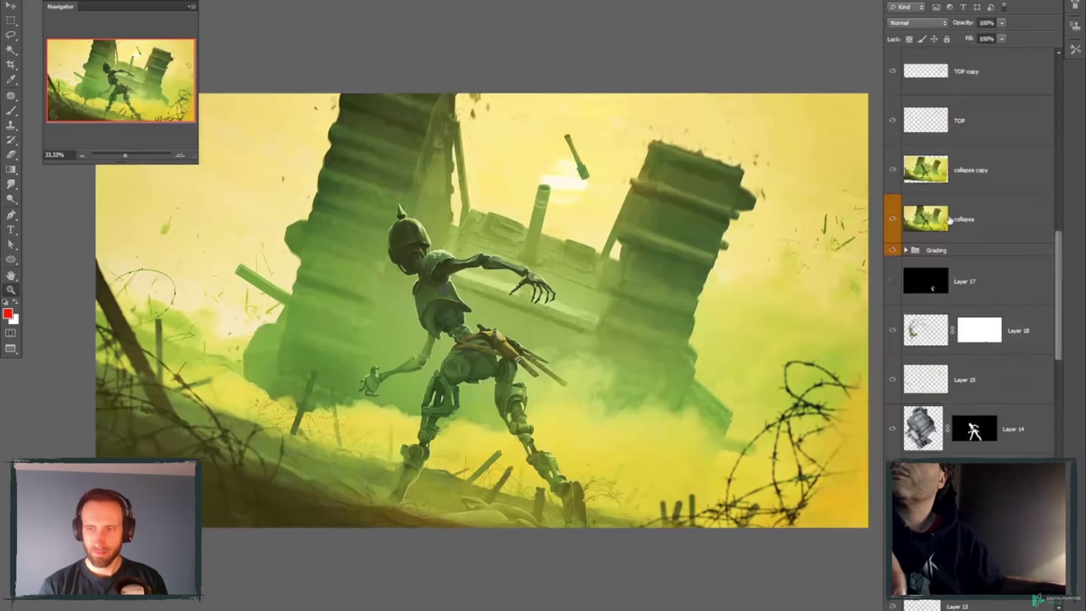
{"action": "scroll", "coordinate": [948, 281], "scroll_direction": "down", "scroll_amount": 9}
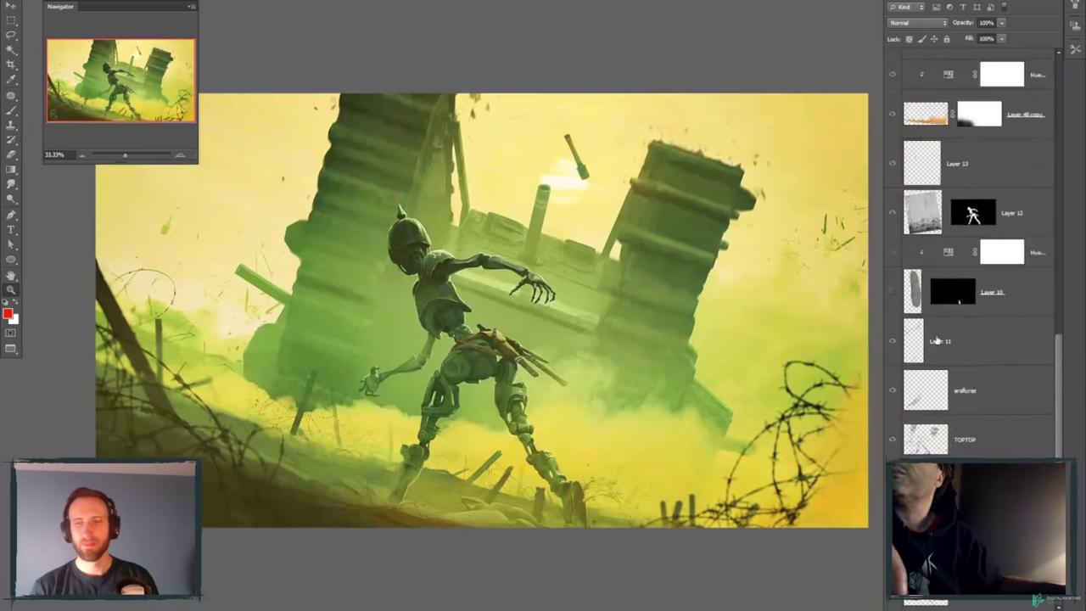
- Close the colour-graded robot file without saving and open MarchOfRobots_2021_04_wip03.psd instead
{"action": "left_click", "coordinate": [330, 285]}
{"action": "key", "text": "ctrl+w"}
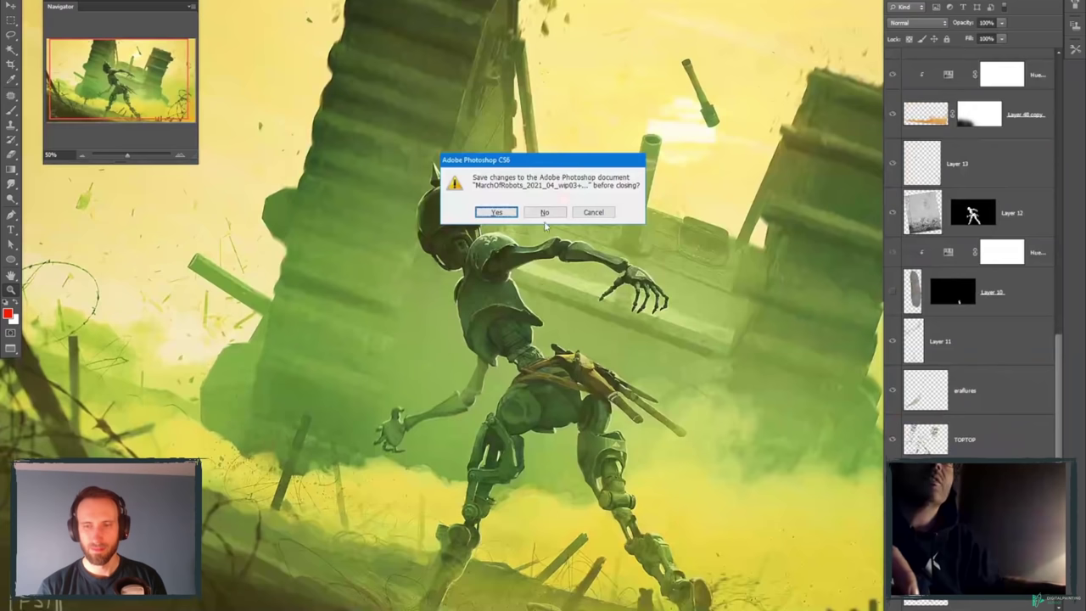
{"action": "left_click", "coordinate": [544, 212]}
{"action": "key", "text": "alt+f"}
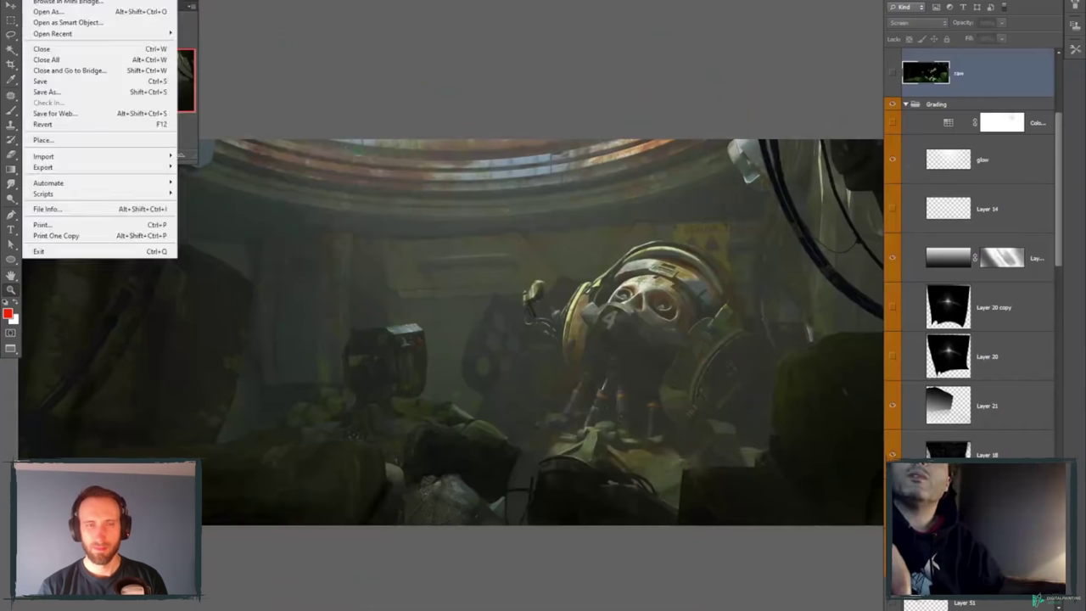
{"action": "key", "text": "Escape"}
{"action": "key", "text": "Tab"}
{"action": "key", "text": "ctrl+o"}
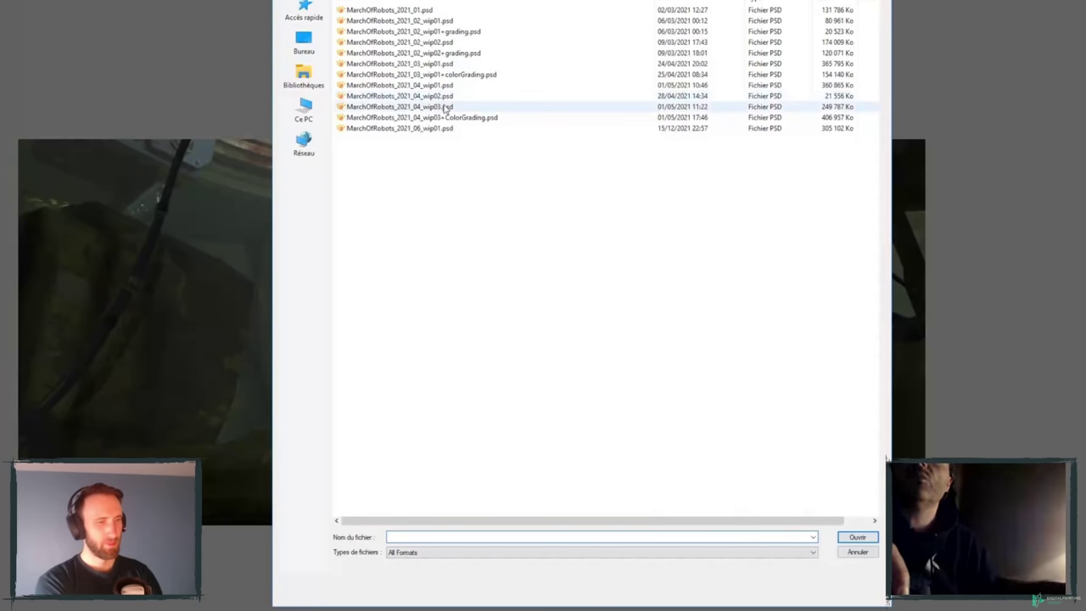
{"action": "double_click", "coordinate": [447, 107]}
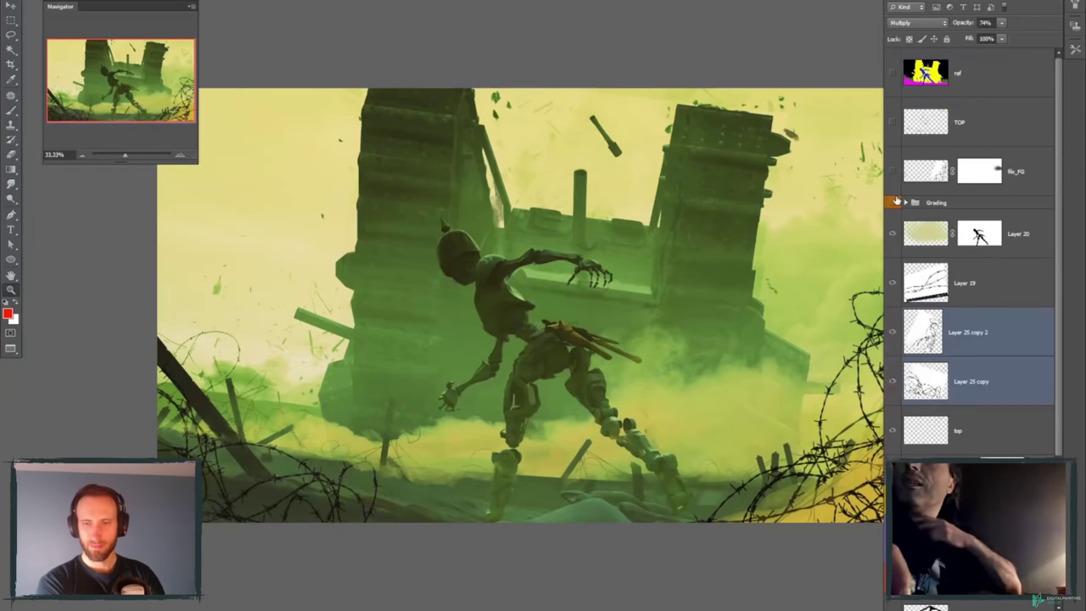
- Hide the Grading group and isolate the BASE group so only the robot and tank's base render shows
{"action": "left_click", "coordinate": [893, 201]}
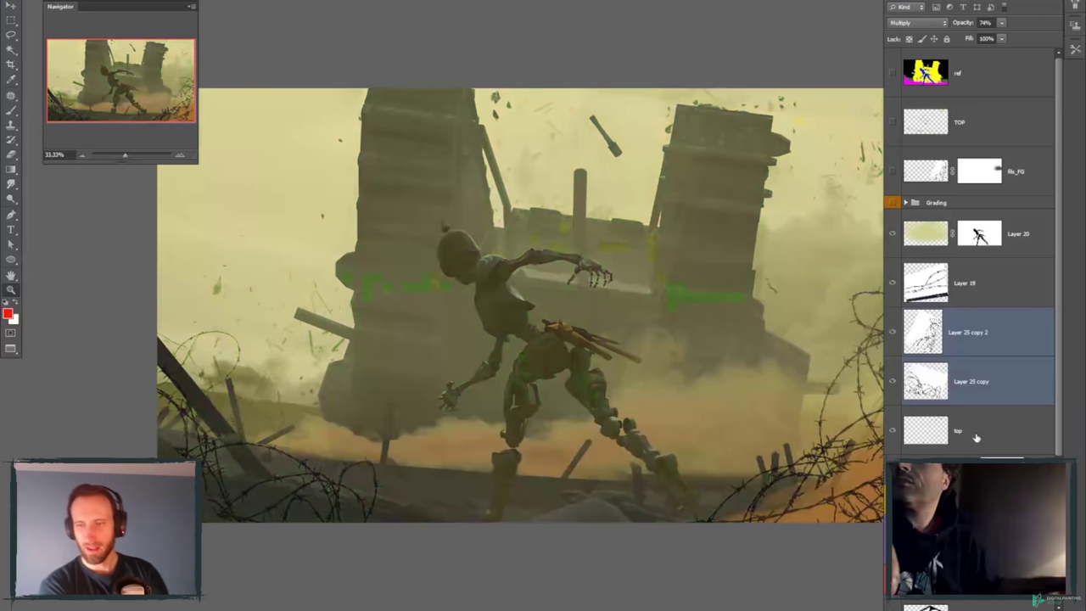
{"action": "scroll", "coordinate": [975, 254], "scroll_direction": "down", "scroll_amount": 5}
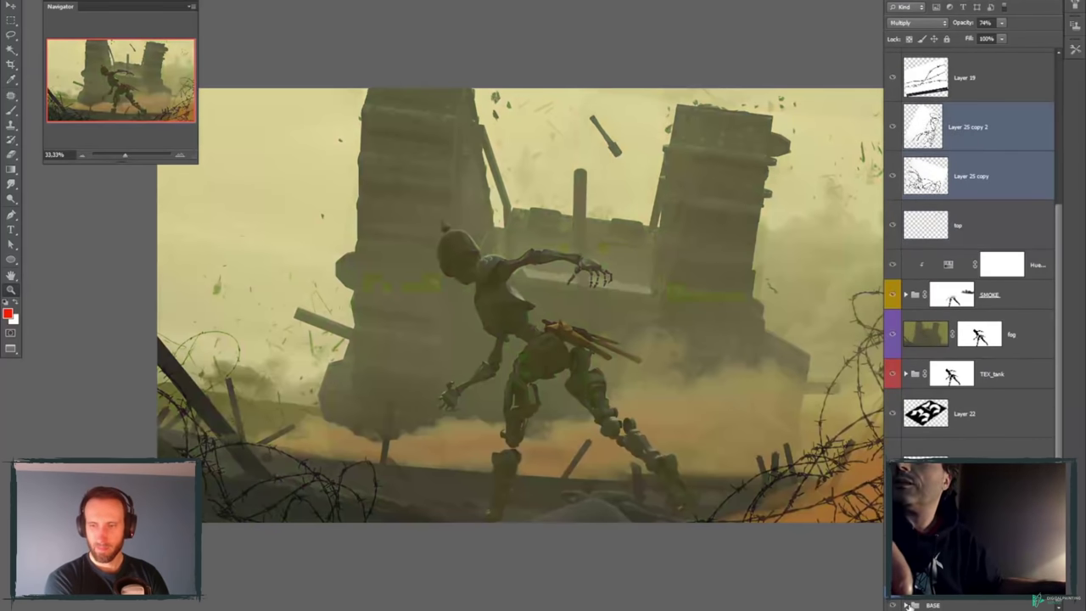
{"action": "scroll", "coordinate": [907, 603], "scroll_direction": "down", "scroll_amount": 3}
{"action": "left_click", "coordinate": [891, 604], "text": "alt"}
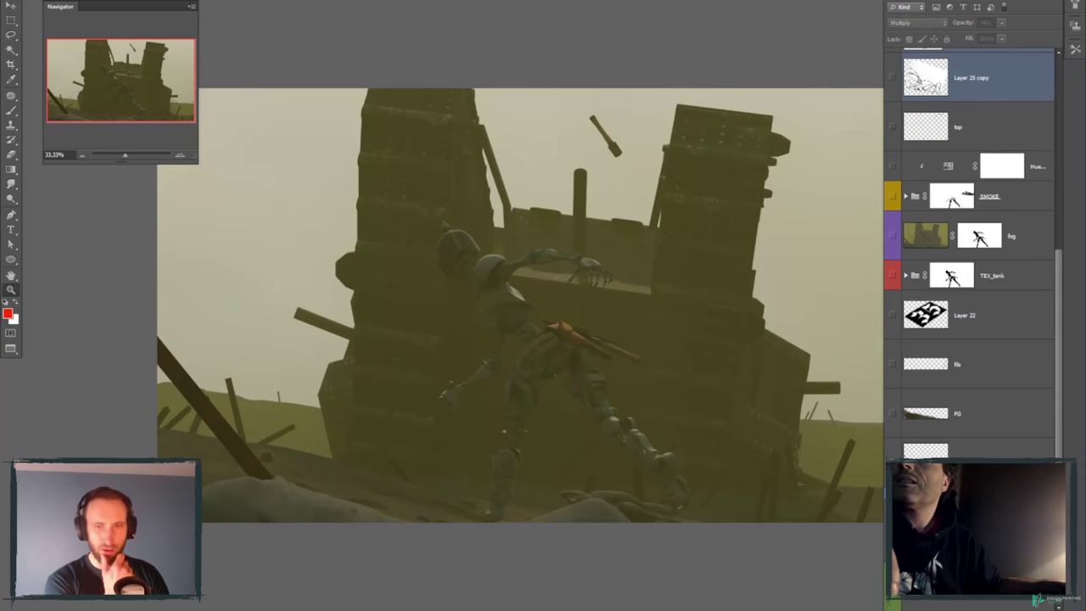
- Restore the visibility of all the robot painting's layers, show the Grading group and expand it
{"action": "left_click", "coordinate": [891, 604], "text": "alt"}
{"action": "scroll", "coordinate": [892, 206], "scroll_direction": "up", "scroll_amount": 9}
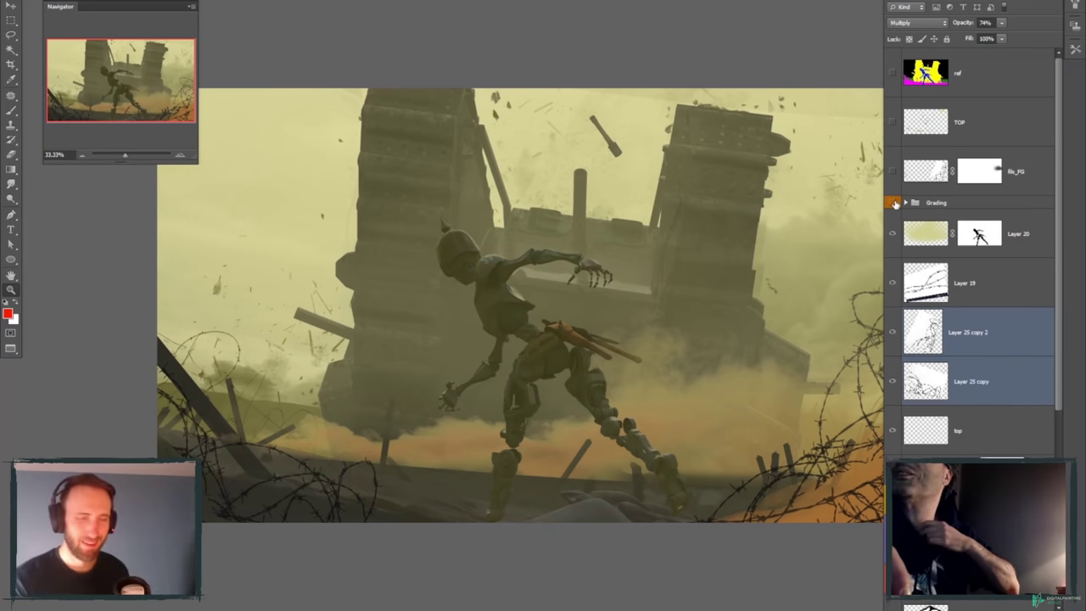
{"action": "left_click", "coordinate": [893, 203]}
{"action": "left_click", "coordinate": [905, 203]}
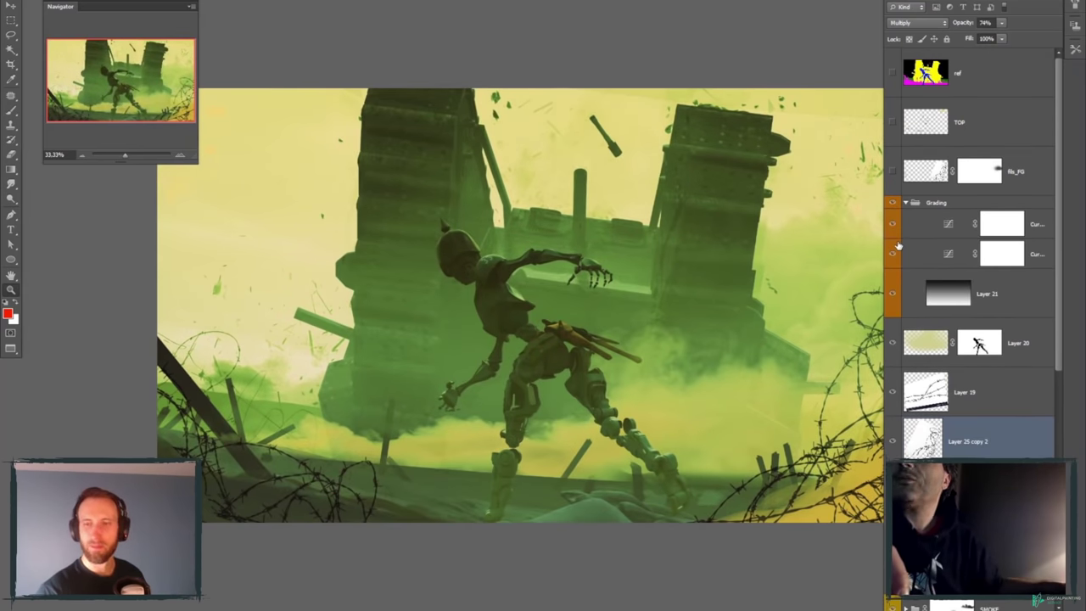
- Hide the Grading adjustments and Layer 20, and restore Layer 20 and Layer 21 one after another to compare their effects
{"action": "left_click_drag", "start_coordinate": [893, 225], "coordinate": [891, 342]}
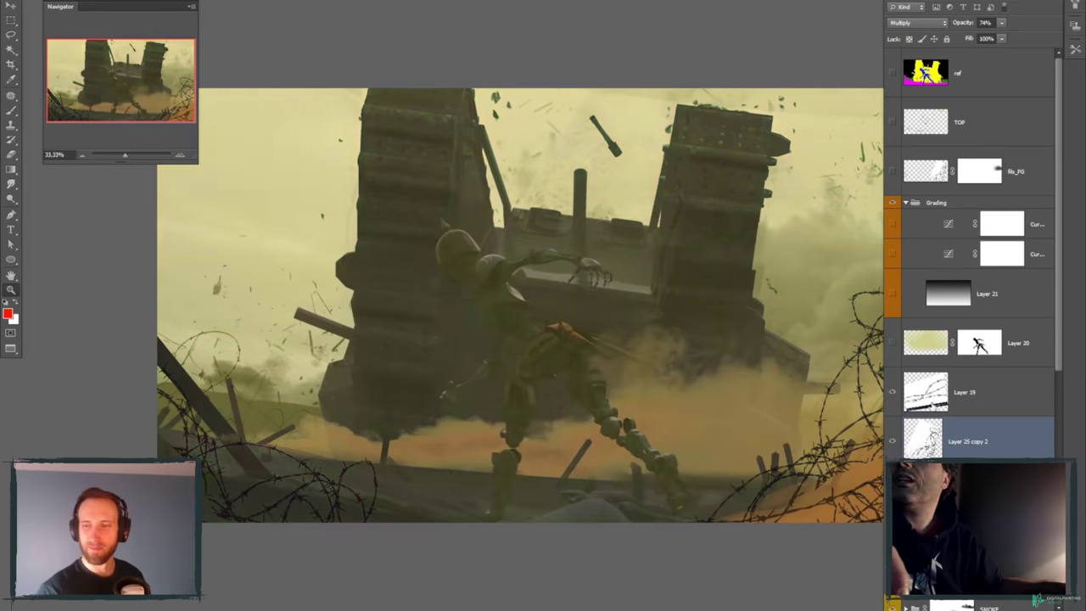
{"action": "left_click", "coordinate": [891, 343]}
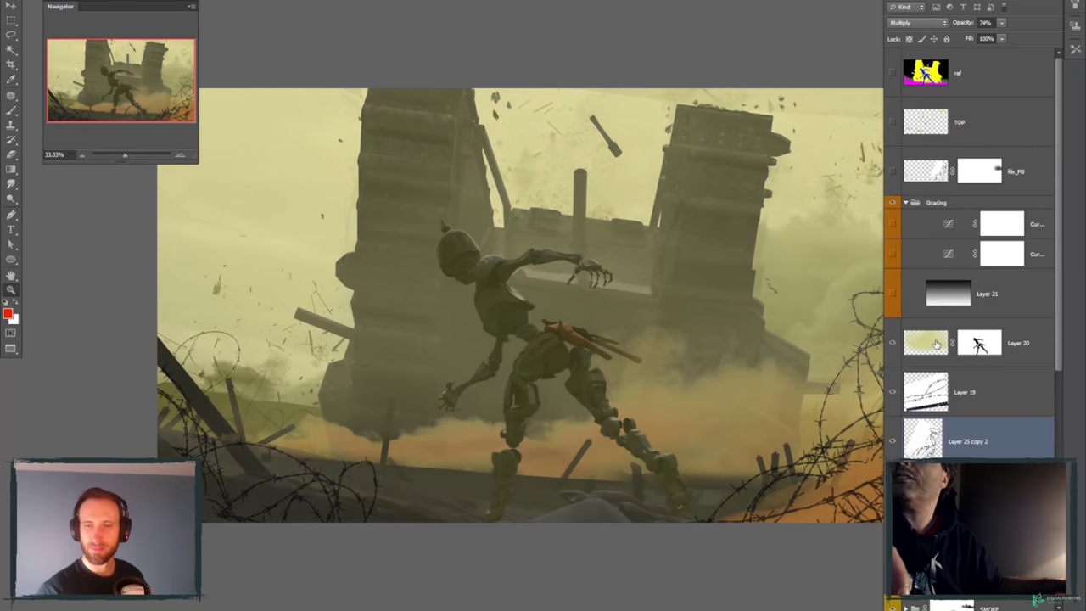
{"action": "left_click", "coordinate": [933, 344]}
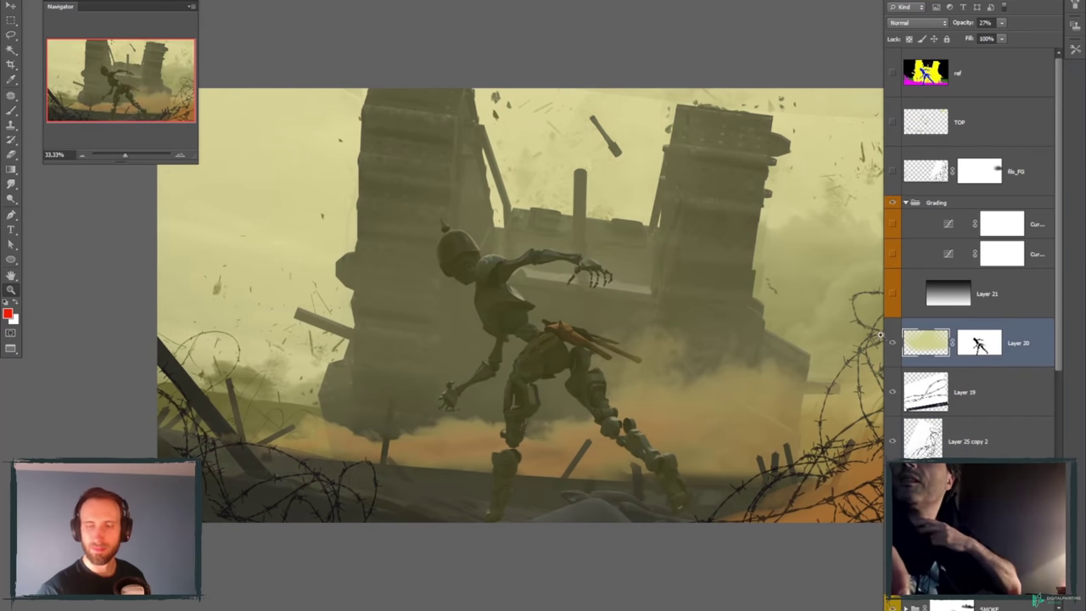
{"action": "left_click", "coordinate": [891, 293]}
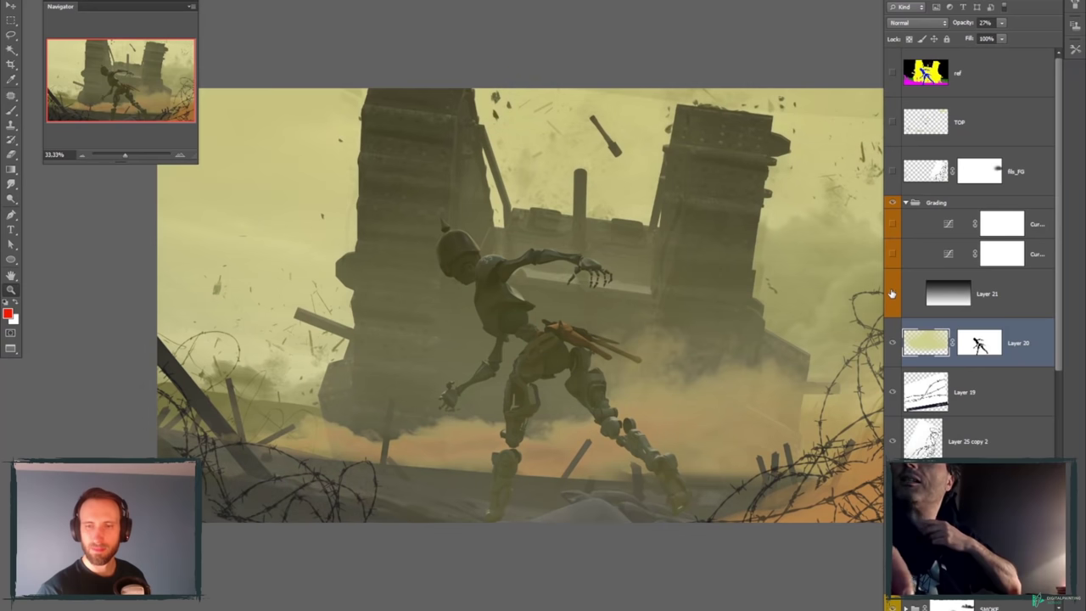
{"action": "left_click", "coordinate": [948, 294]}
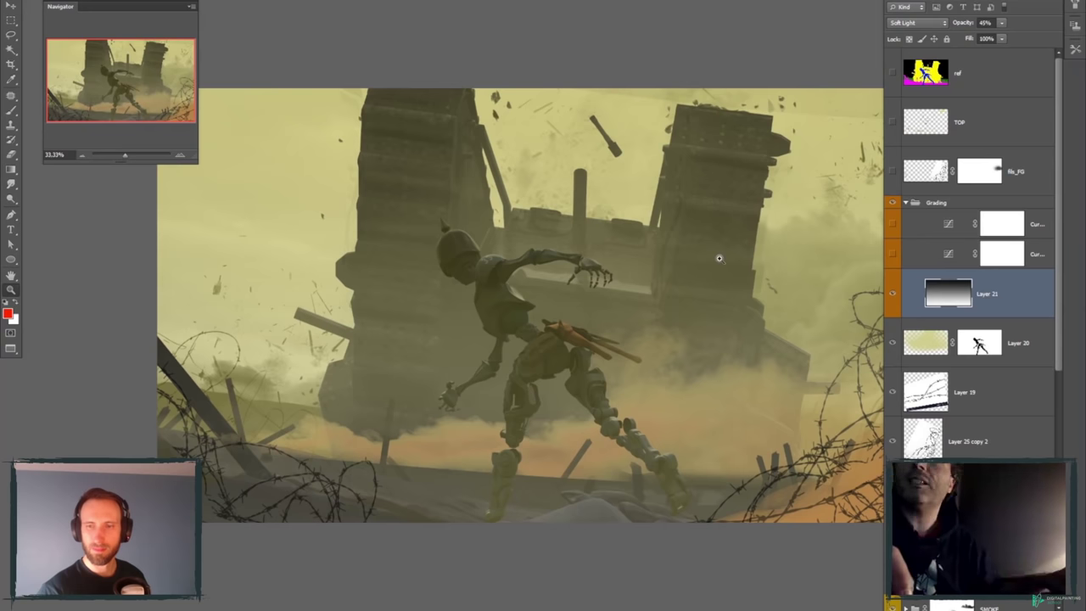
{"action": "left_click_drag", "start_coordinate": [720, 259], "coordinate": [623, 272]}
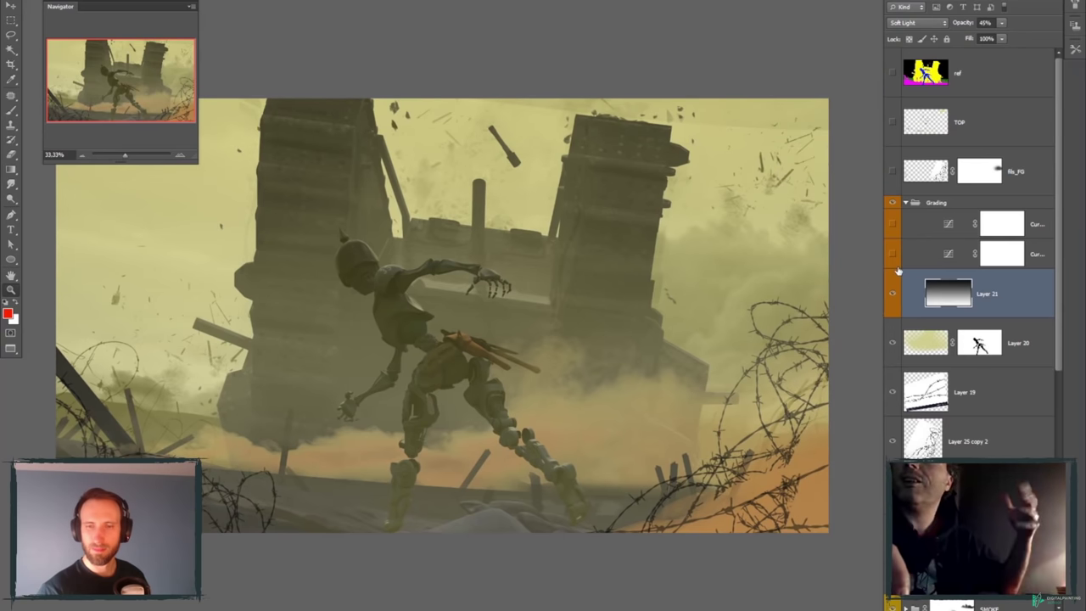
- Show both Curves adjustments in the Grading group and examine the curve settings of each one
{"action": "left_click", "coordinate": [893, 226]}
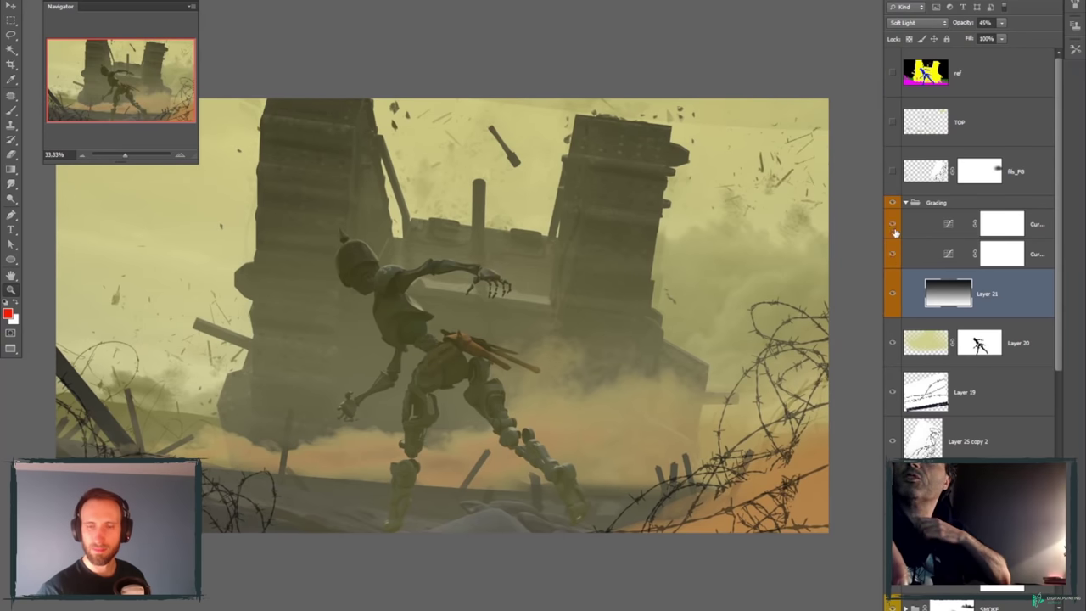
{"action": "left_click", "coordinate": [893, 225]}
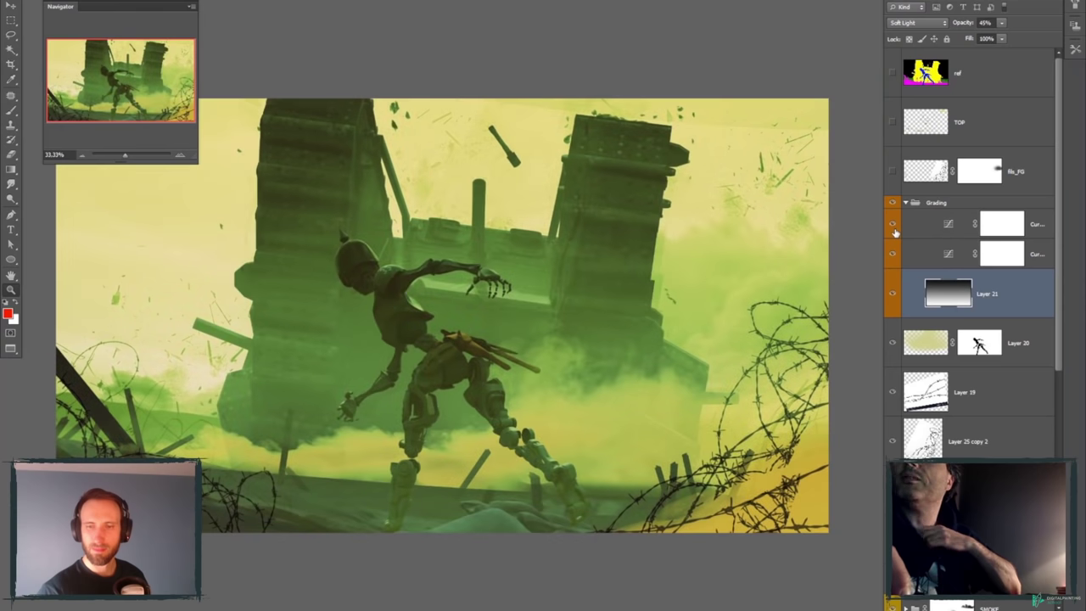
{"action": "double_click", "coordinate": [949, 255]}
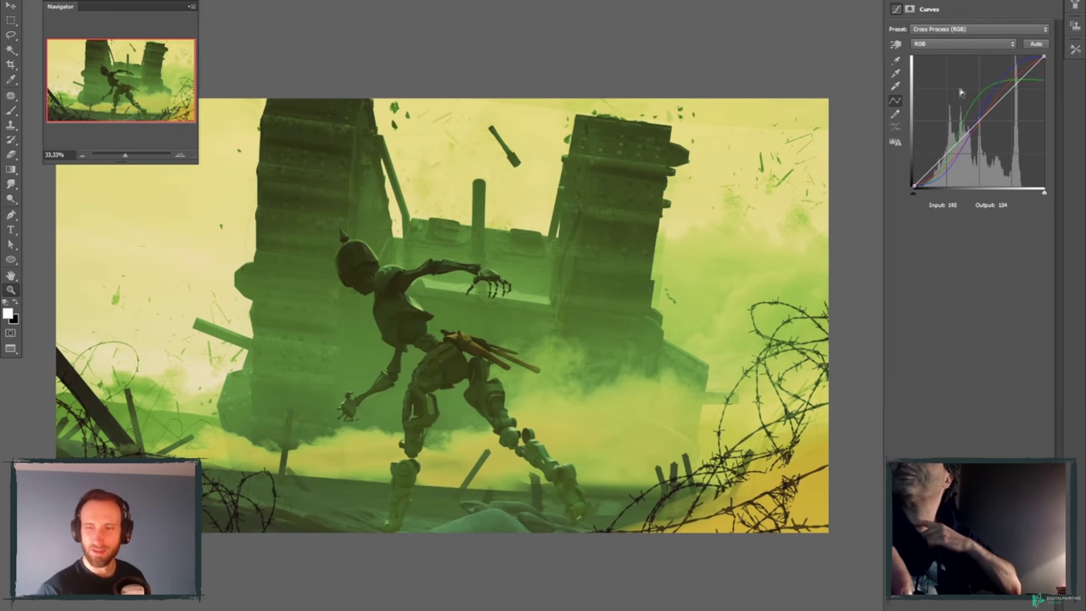
{"action": "left_click", "coordinate": [896, 3]}
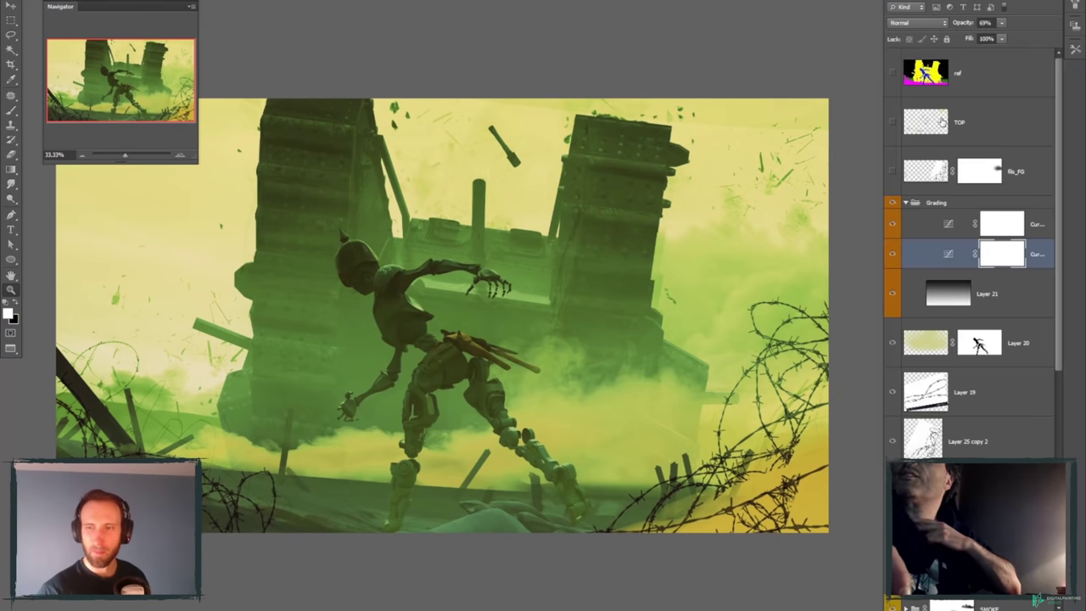
{"action": "left_click", "coordinate": [897, 4]}
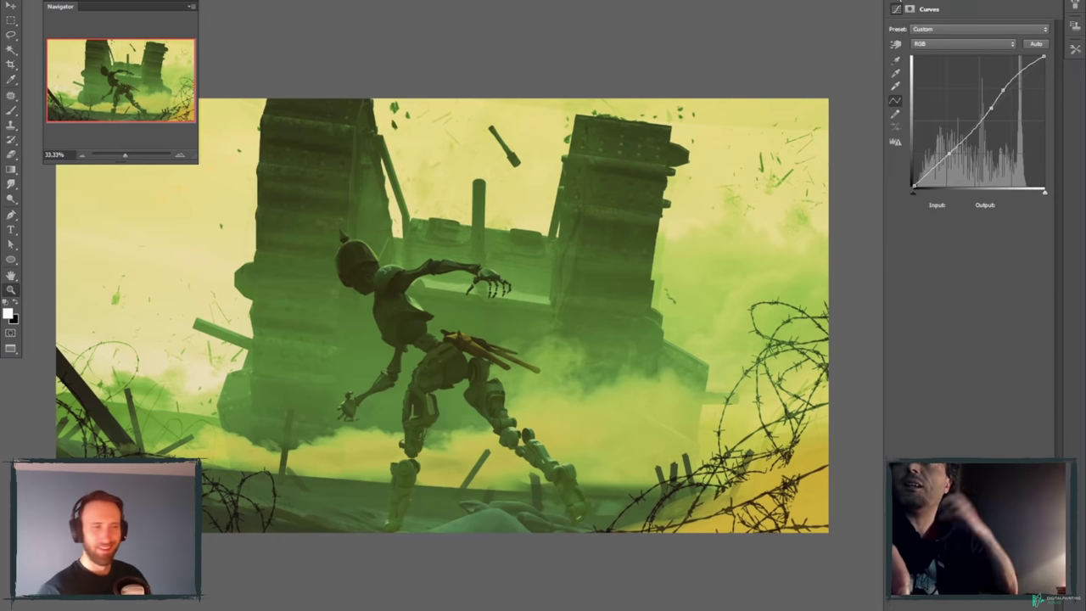
{"action": "left_click", "coordinate": [897, 7]}
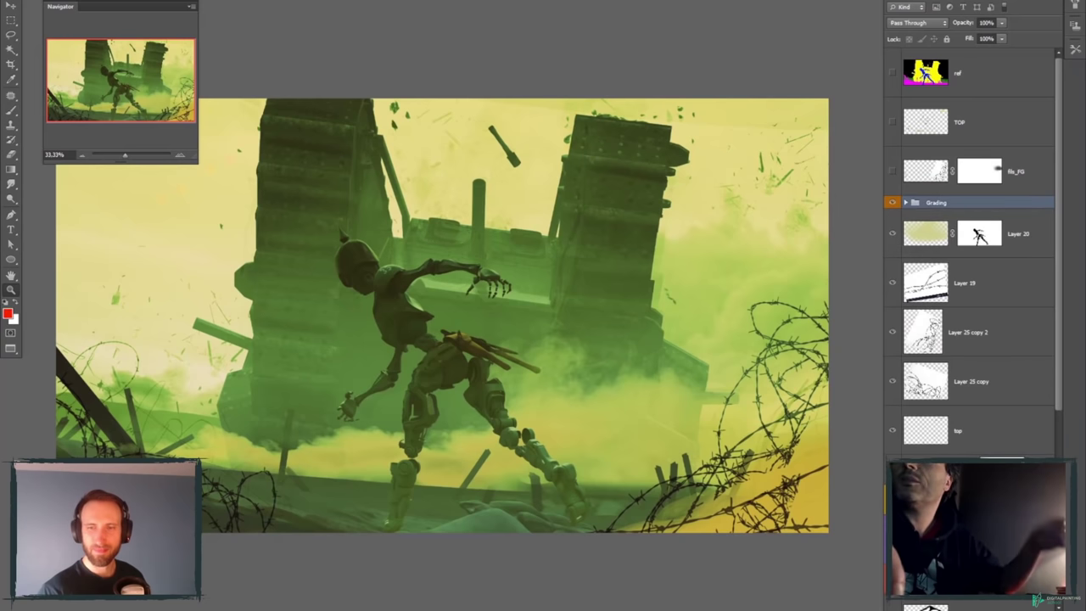
- Compare the robot and tank painting with and without the Grading group, both up close and in full view
{"action": "scroll", "coordinate": [906, 203], "scroll_direction": "down", "scroll_amount": 5}
{"action": "scroll", "coordinate": [950, 433], "scroll_direction": "up", "scroll_amount": 5}
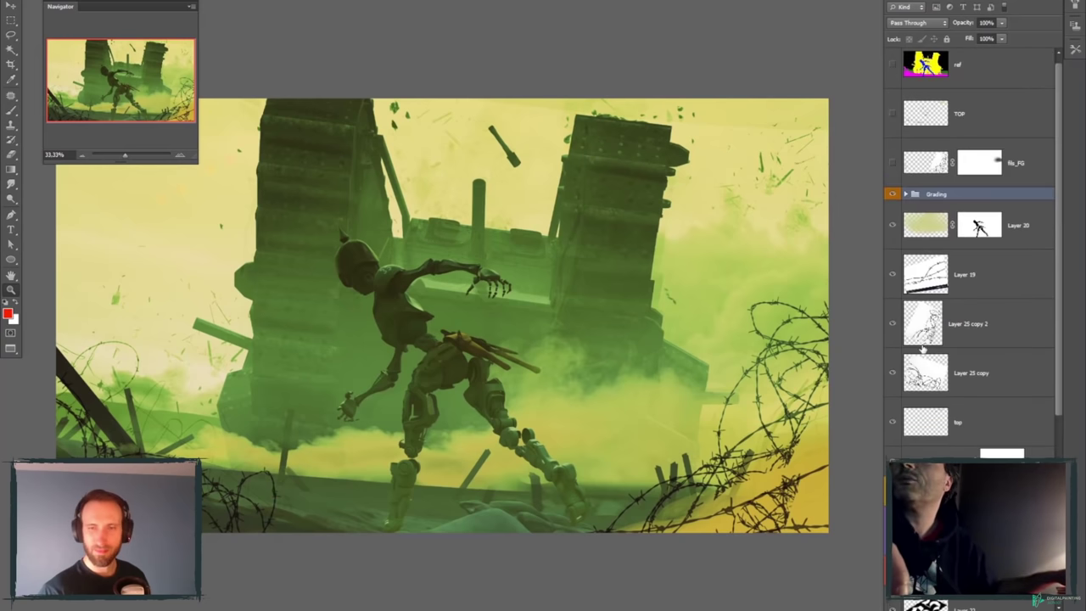
{"action": "left_click", "coordinate": [890, 195]}
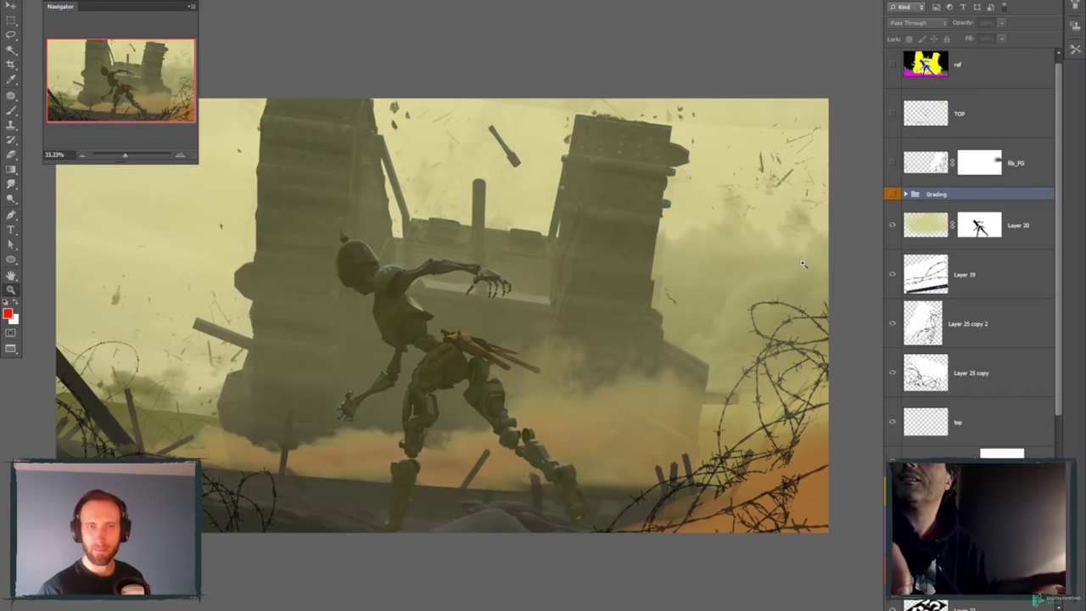
{"action": "key", "text": "ctrl+plus"}
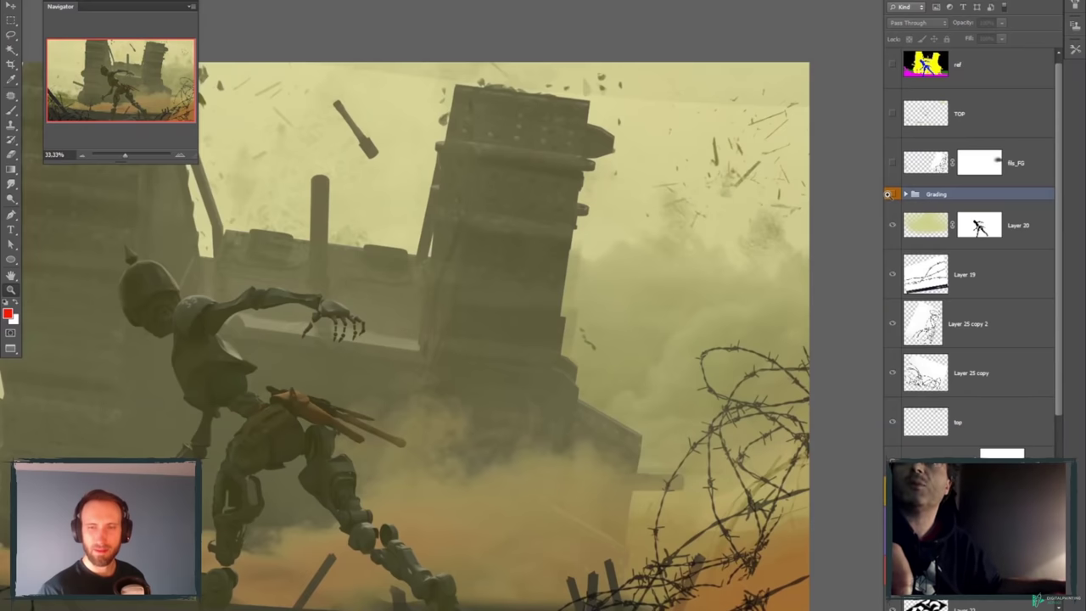
{"action": "left_click", "coordinate": [891, 195]}
{"action": "scroll", "coordinate": [552, 264], "scroll_direction": "down", "scroll_amount": 1}
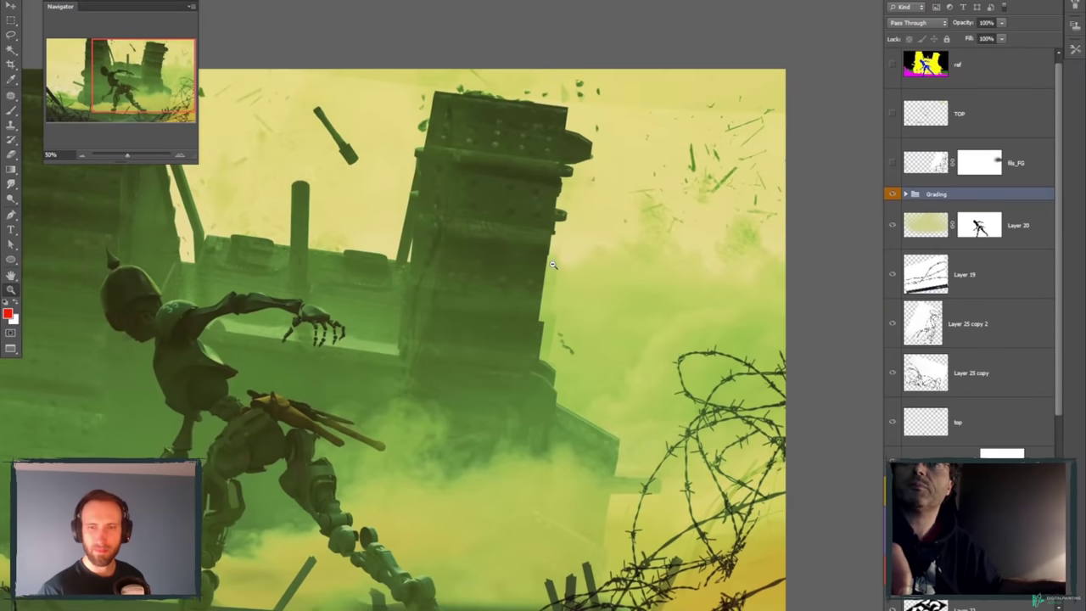
{"action": "scroll", "coordinate": [552, 265], "scroll_direction": "down", "scroll_amount": 1}
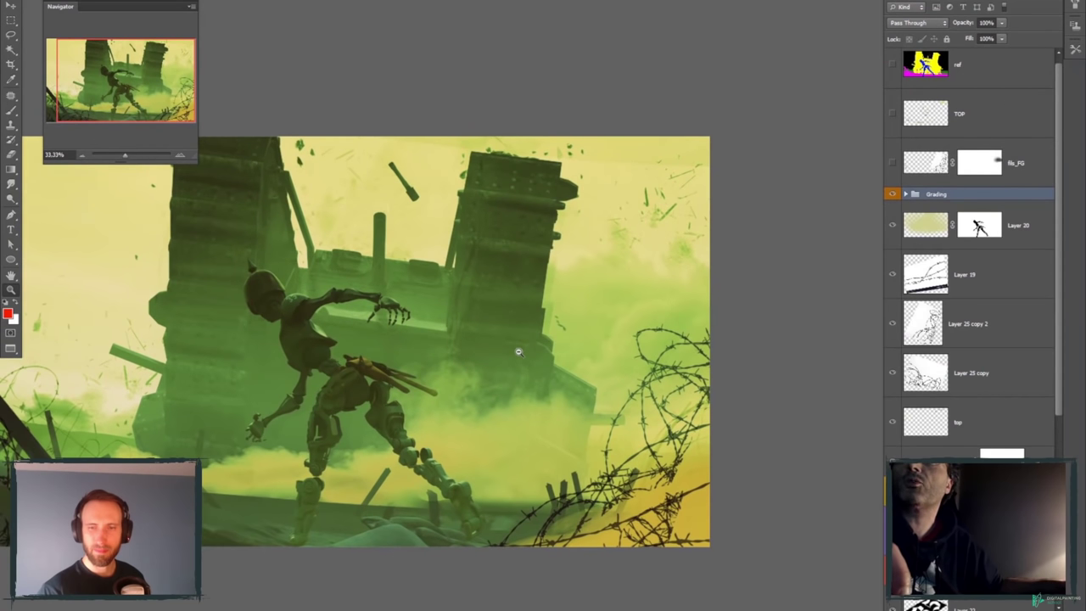
{"action": "scroll", "coordinate": [519, 351], "scroll_direction": "down", "scroll_amount": 1}
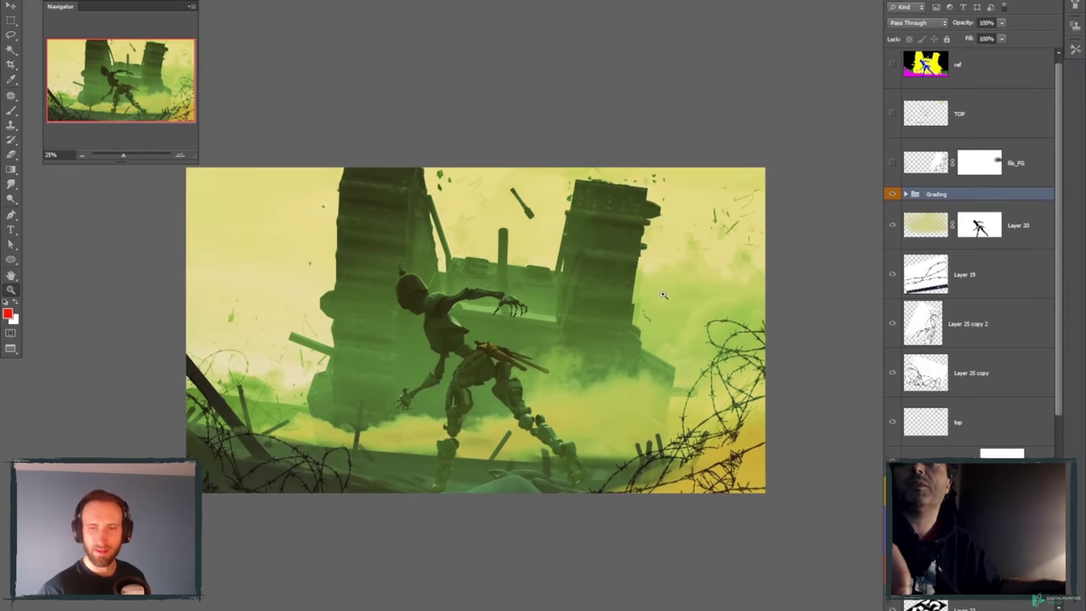
{"action": "left_click", "coordinate": [892, 194]}
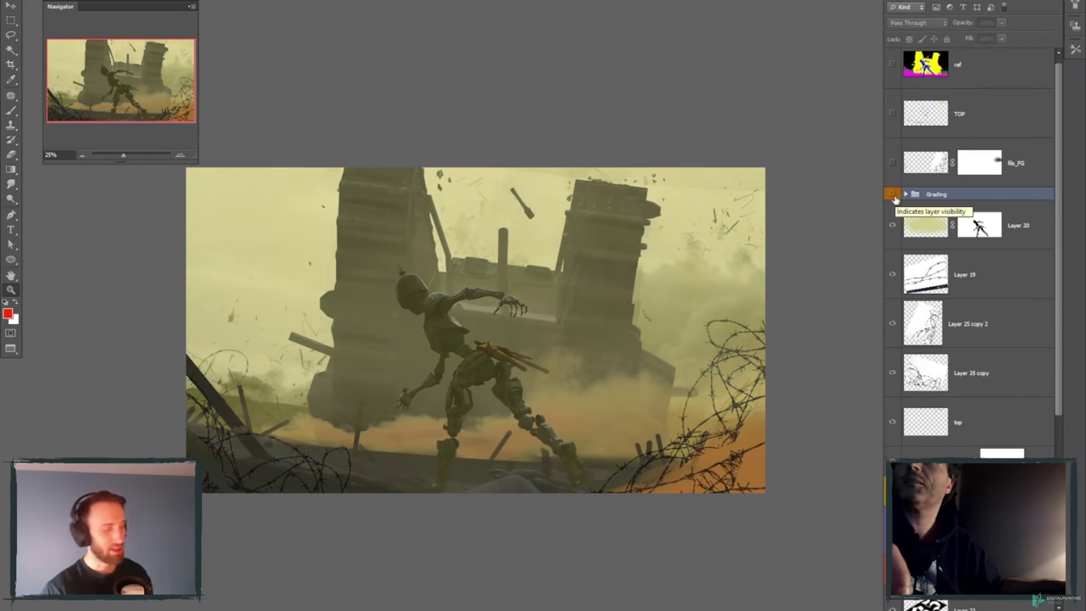
{"action": "left_click", "coordinate": [892, 194]}
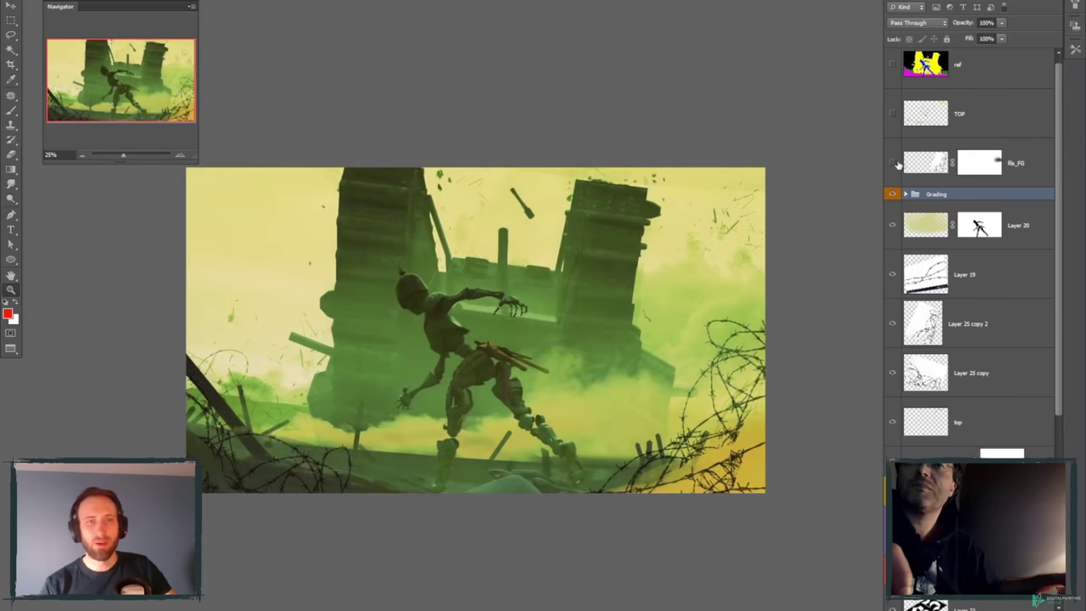
- Show the fils_FG layer and close MarchOfRobots_2021_04_wip03.psd without saving
{"action": "left_click", "coordinate": [591, 317]}
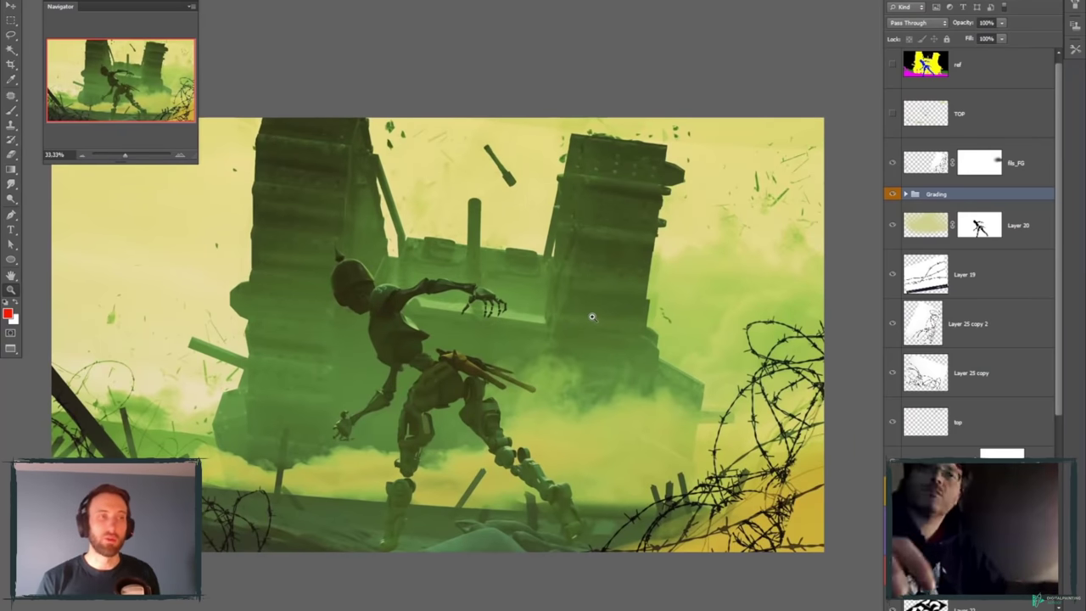
{"action": "key", "text": "Tab"}
{"action": "key", "text": "ctrl+w"}
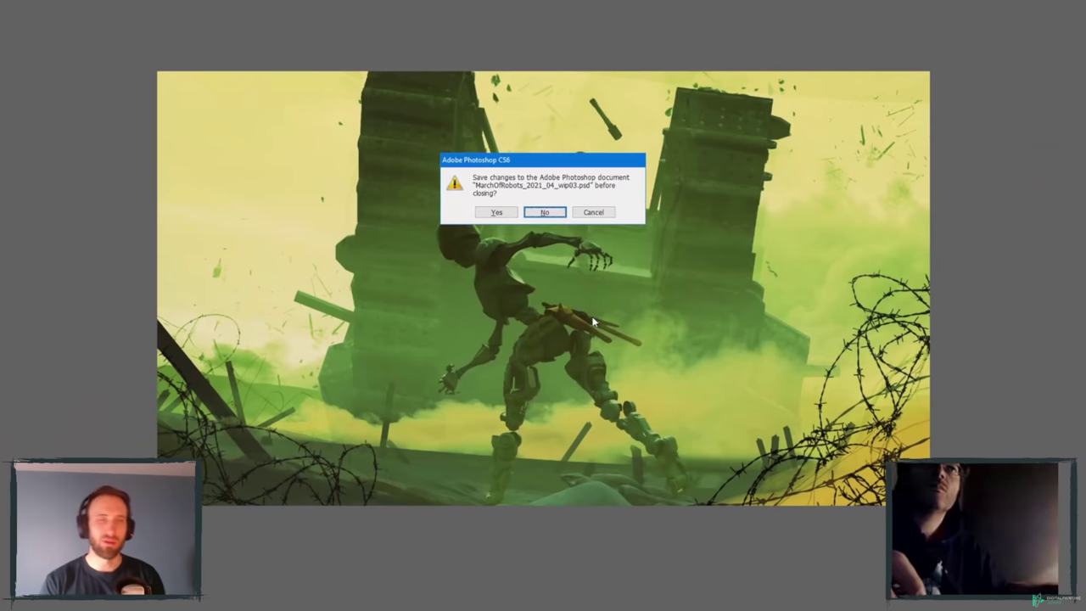
{"action": "key", "text": "n"}
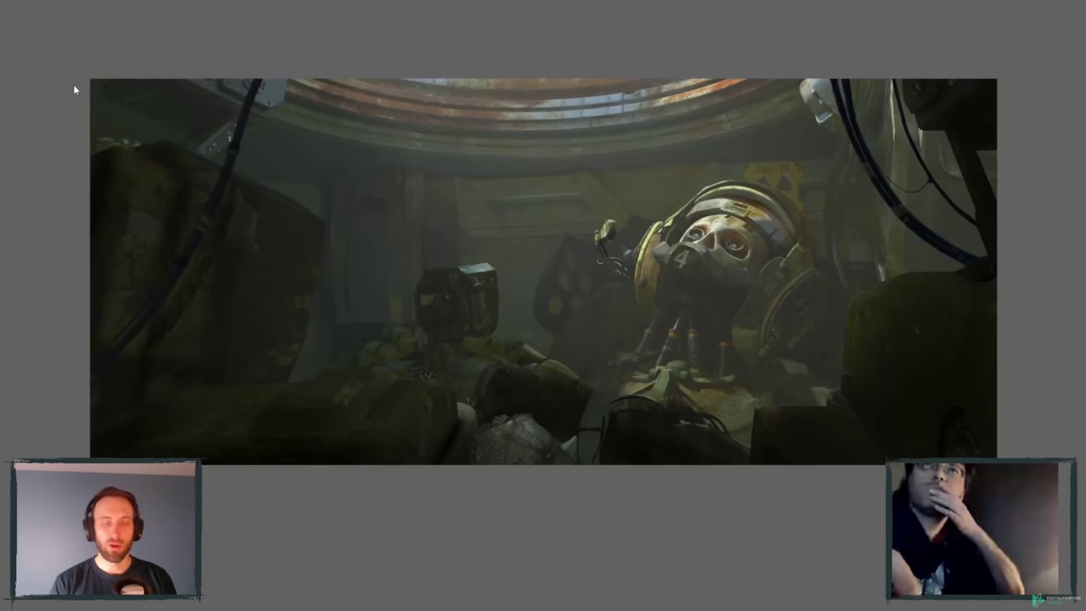
- Open MarchOfRobots_2021_03_wip01.psd from the 2021_01_MARCH OF ROBOTS project folder
{"action": "key", "text": "Tab"}
{"action": "key", "text": "Tab"}
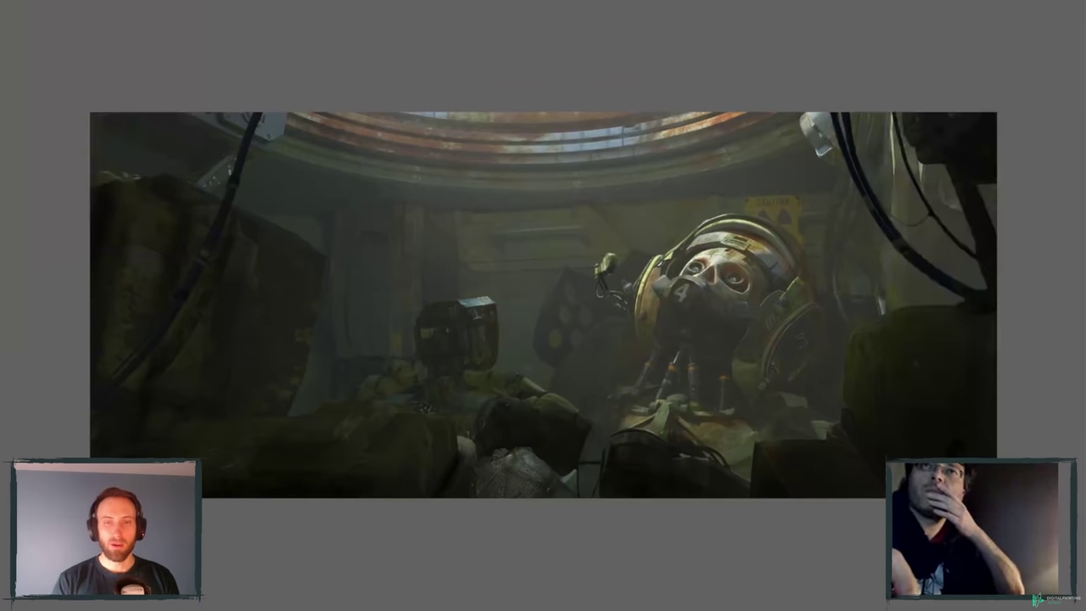
{"action": "key", "text": "ctrl+o"}
{"action": "left_click", "coordinate": [515, 133]}
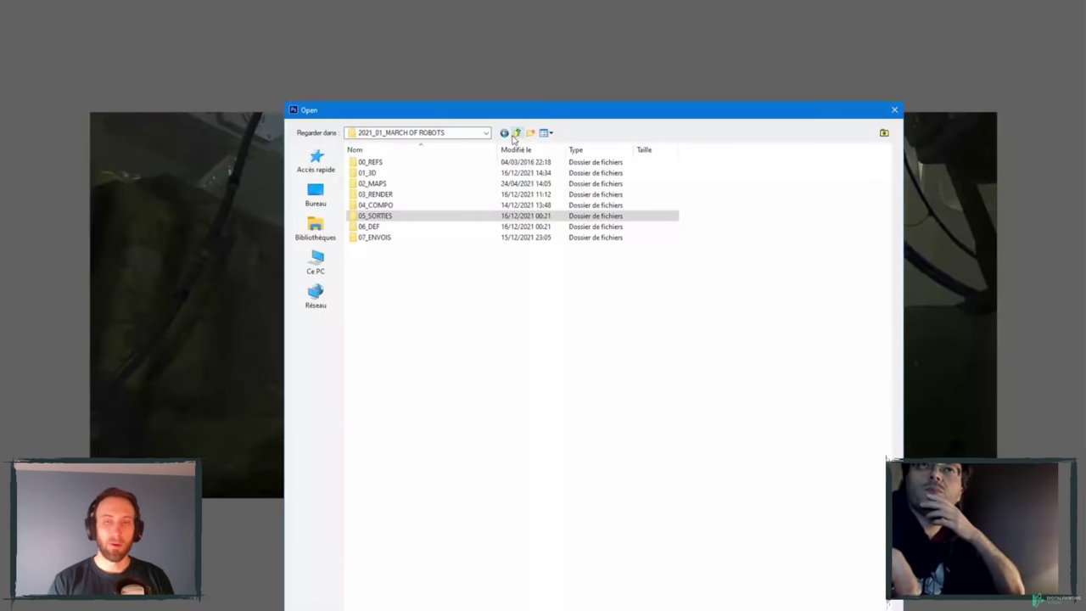
{"action": "double_click", "coordinate": [406, 218]}
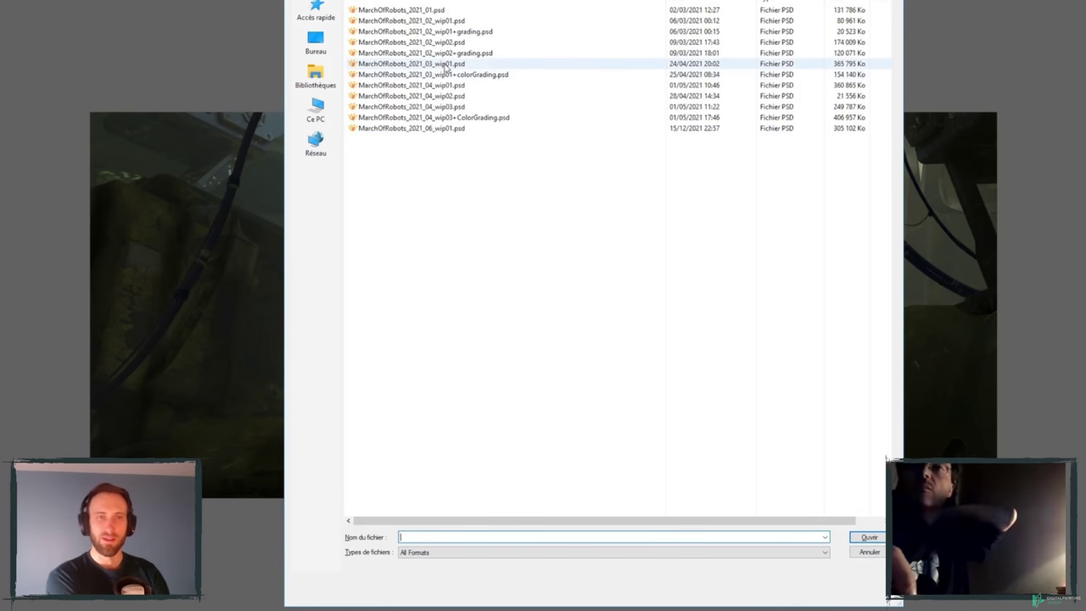
{"action": "double_click", "coordinate": [445, 64]}
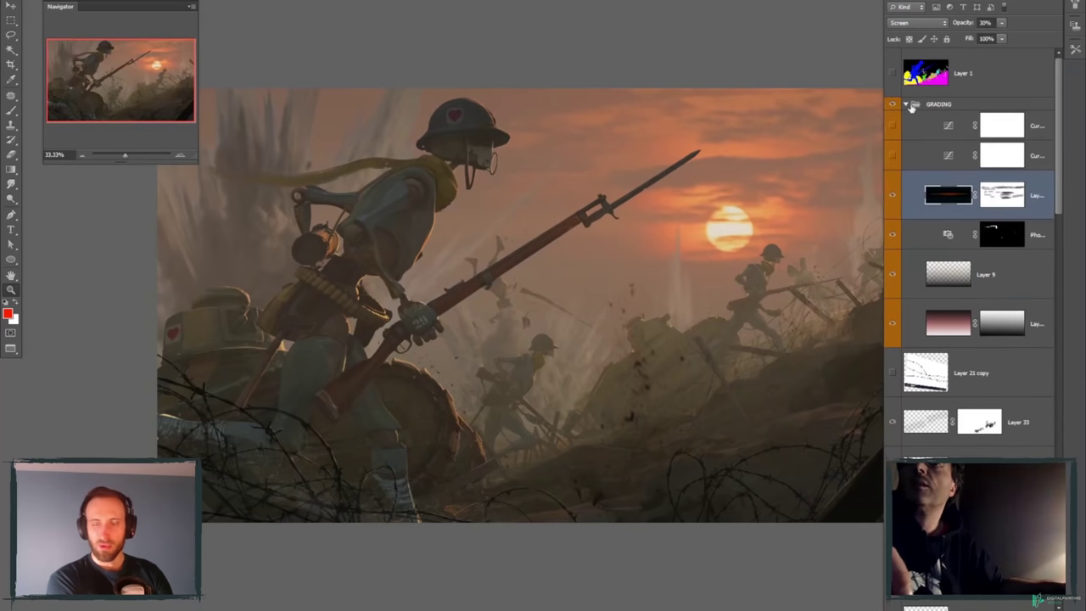
- Collapse the GRADING group and hide it to see the robot soldier painting ungraded
{"action": "left_click", "coordinate": [906, 104]}
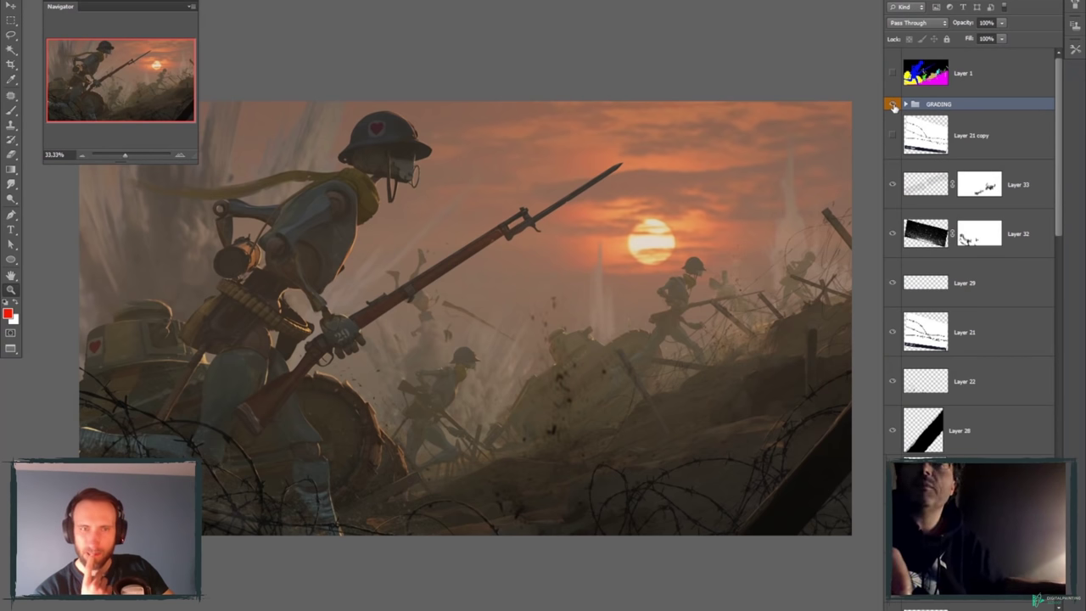
{"action": "left_click", "coordinate": [892, 104]}
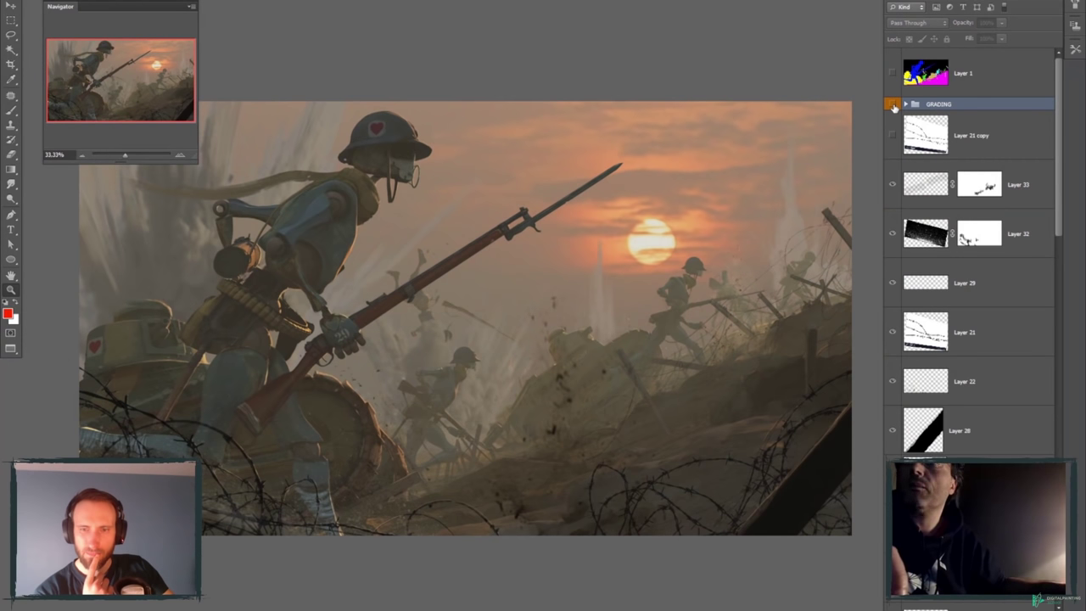
{"action": "left_click", "coordinate": [892, 104]}
- Compare the BASE group alone with the ungraded painting, and isolate the raw_rim layer
{"action": "scroll", "coordinate": [976, 254], "scroll_direction": "down", "scroll_amount": 10}
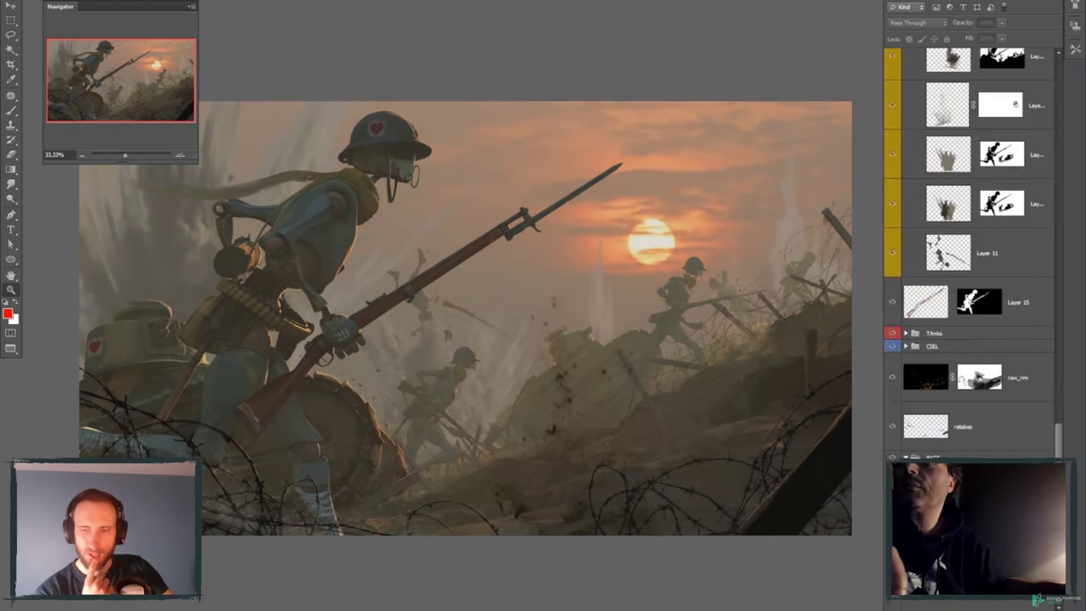
{"action": "left_click_drag", "start_coordinate": [507, 442], "coordinate": [509, 476]}
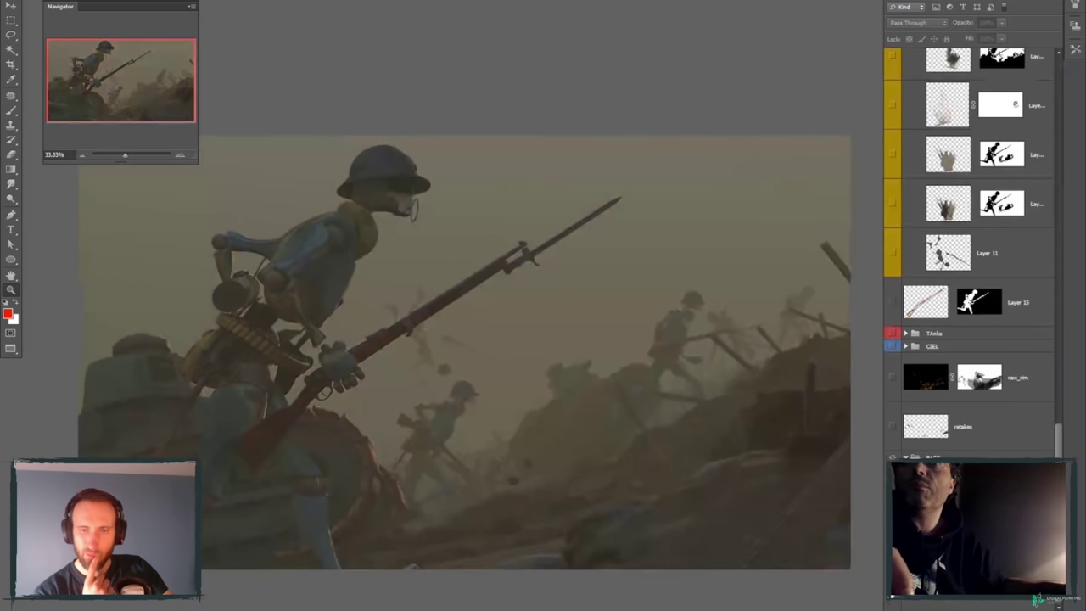
{"action": "left_click", "coordinate": [892, 378], "text": "alt"}
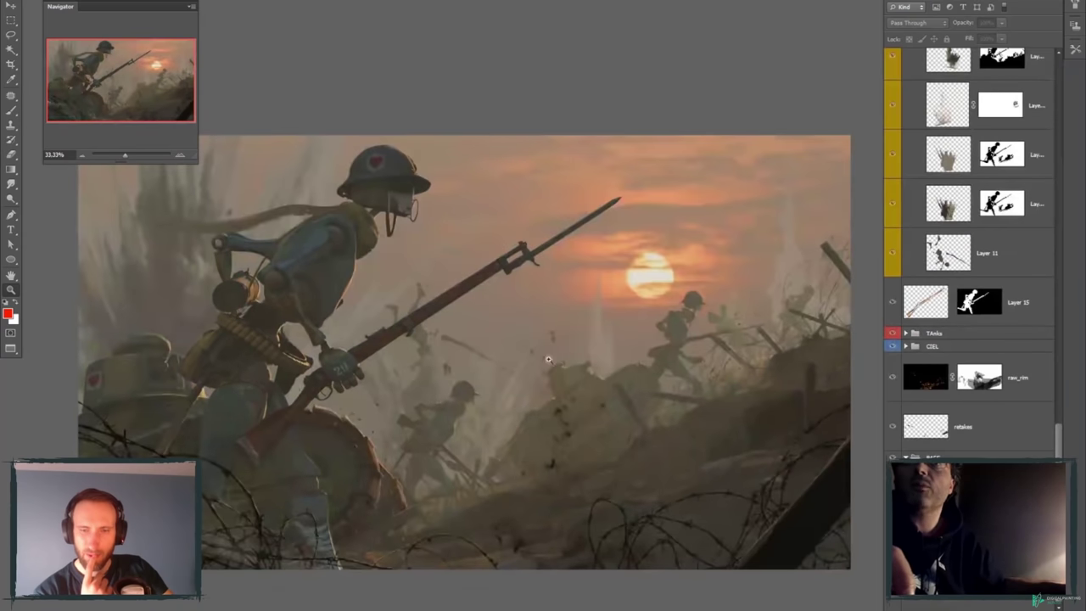
{"action": "left_click", "coordinate": [892, 378], "text": "alt"}
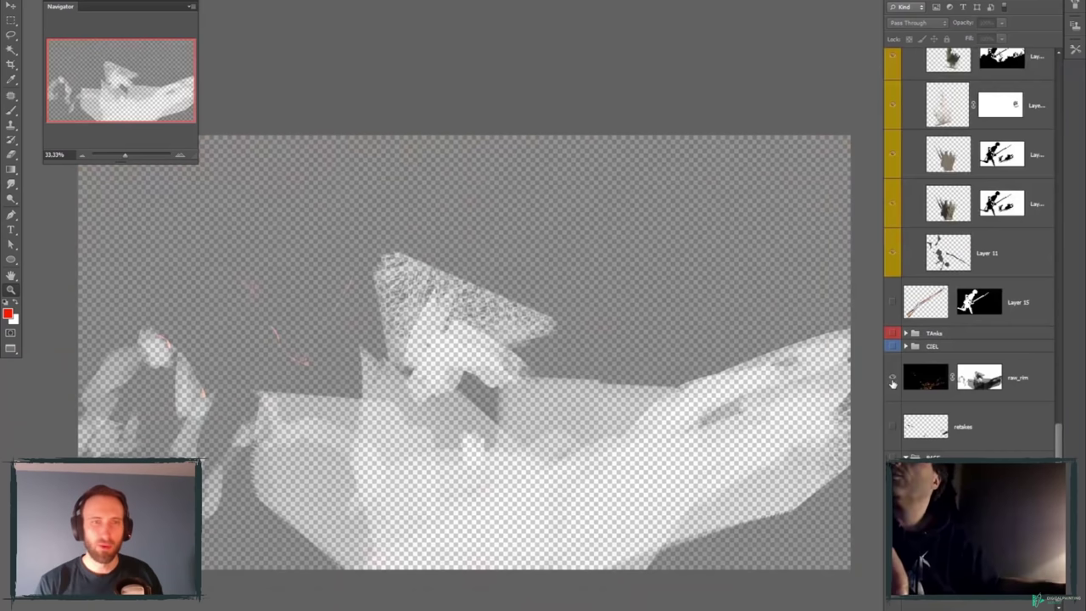
- Restore the full painting, compare it with and without the raw_rim layer, and set that layer's opacity to 100%
{"action": "left_click", "coordinate": [892, 377], "text": "alt"}
{"action": "left_click", "coordinate": [895, 379]}
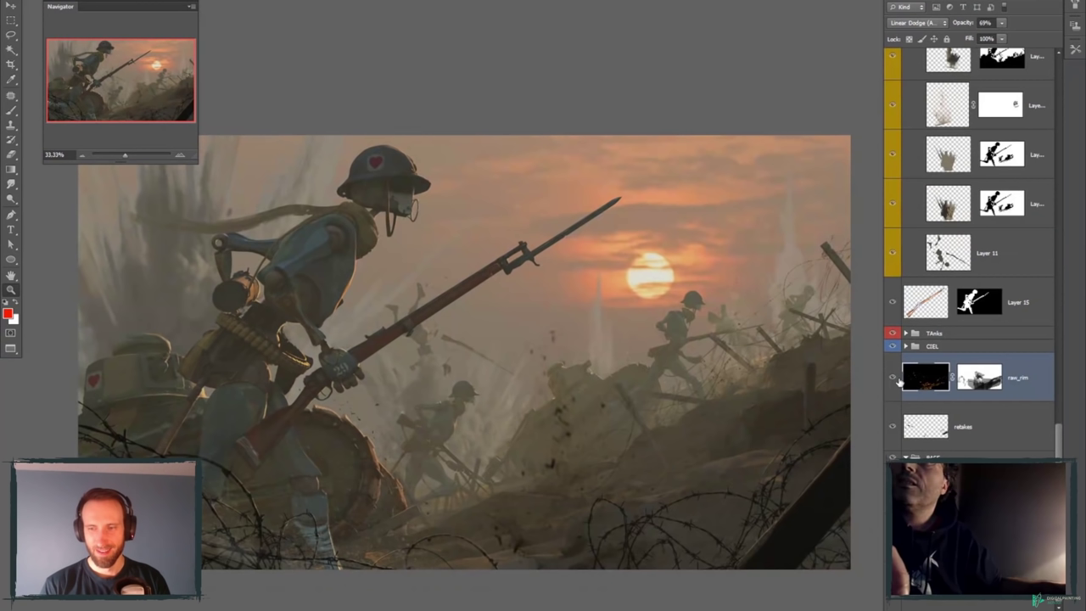
{"action": "left_click", "coordinate": [892, 377]}
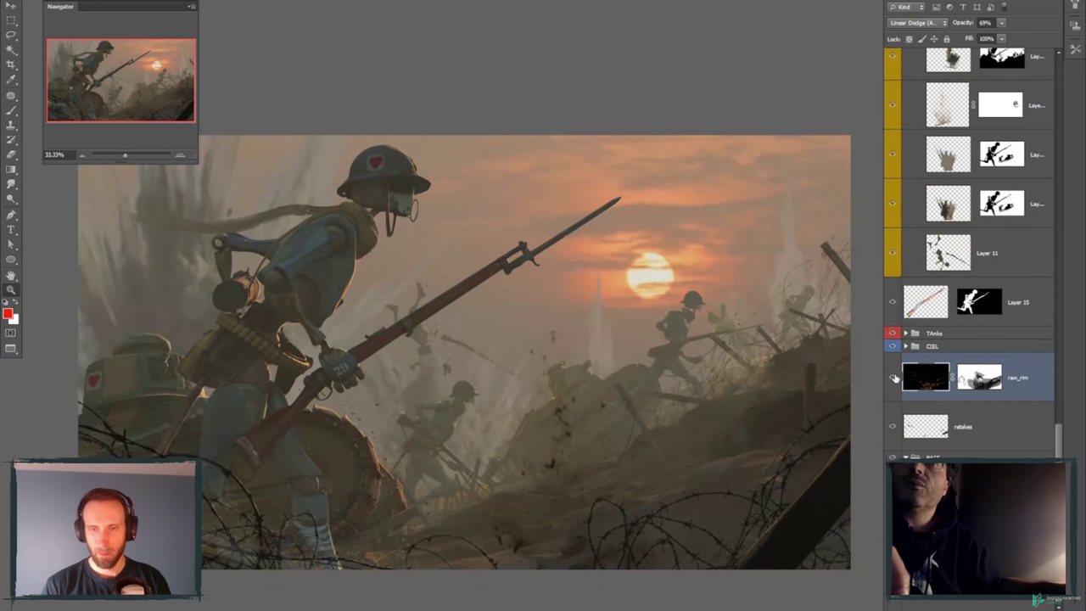
{"action": "left_click", "coordinate": [893, 377]}
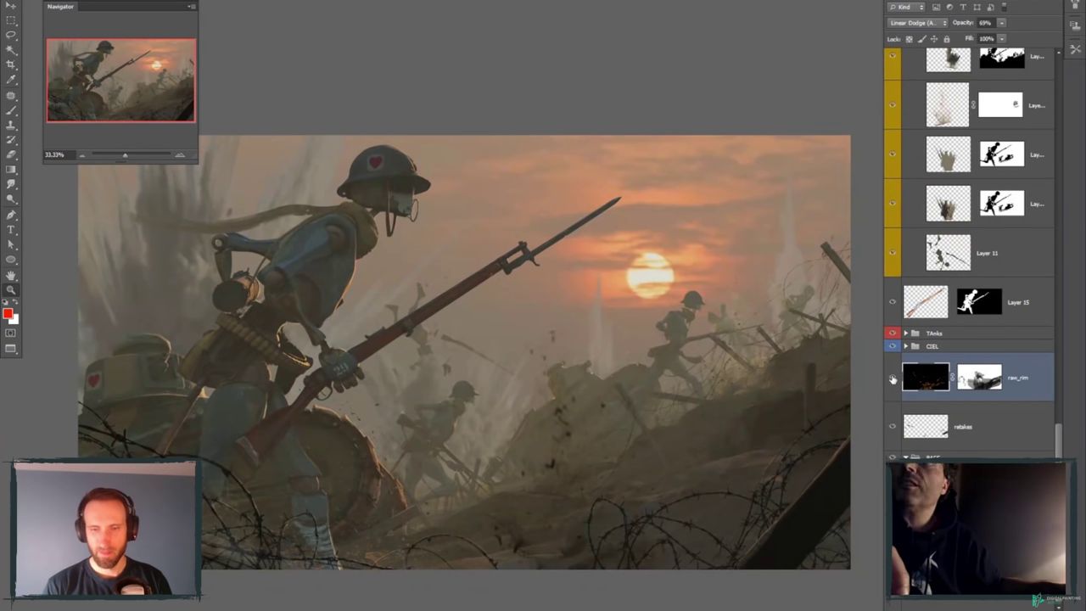
{"action": "key", "text": "0"}
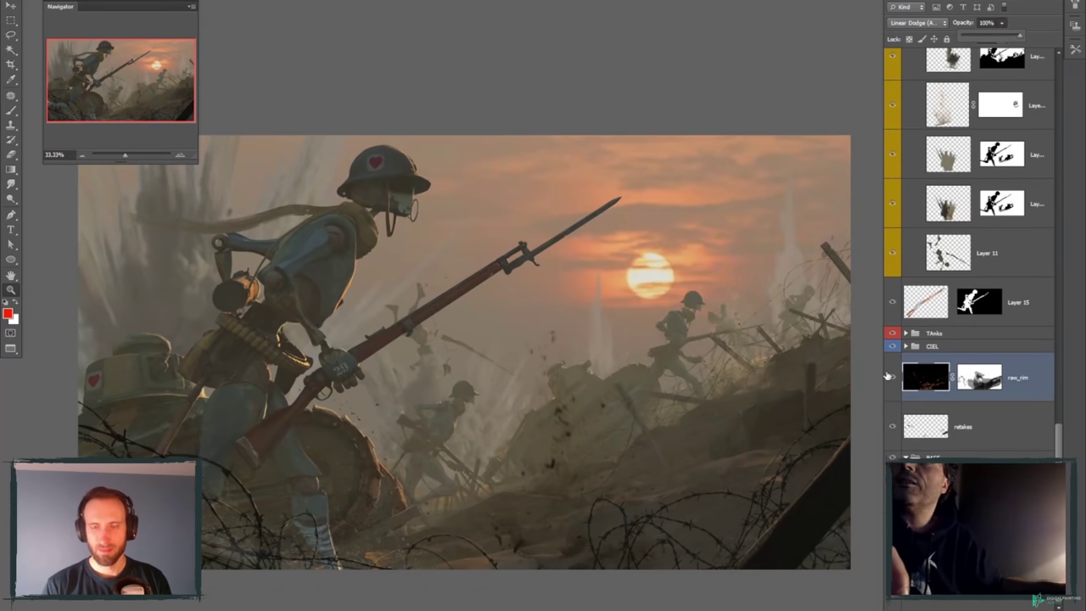
- Inspect raw_rim with its mask disabled, alone and within the full painting, and re-enable the mask
{"action": "left_click", "coordinate": [892, 378], "text": "alt"}
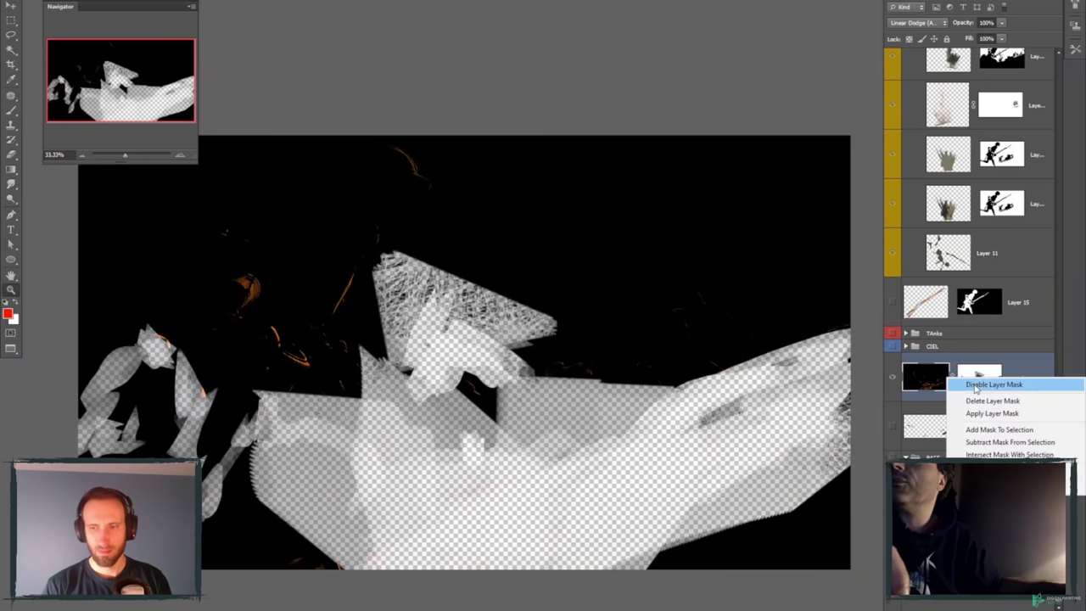
{"action": "right_click", "coordinate": [967, 379]}
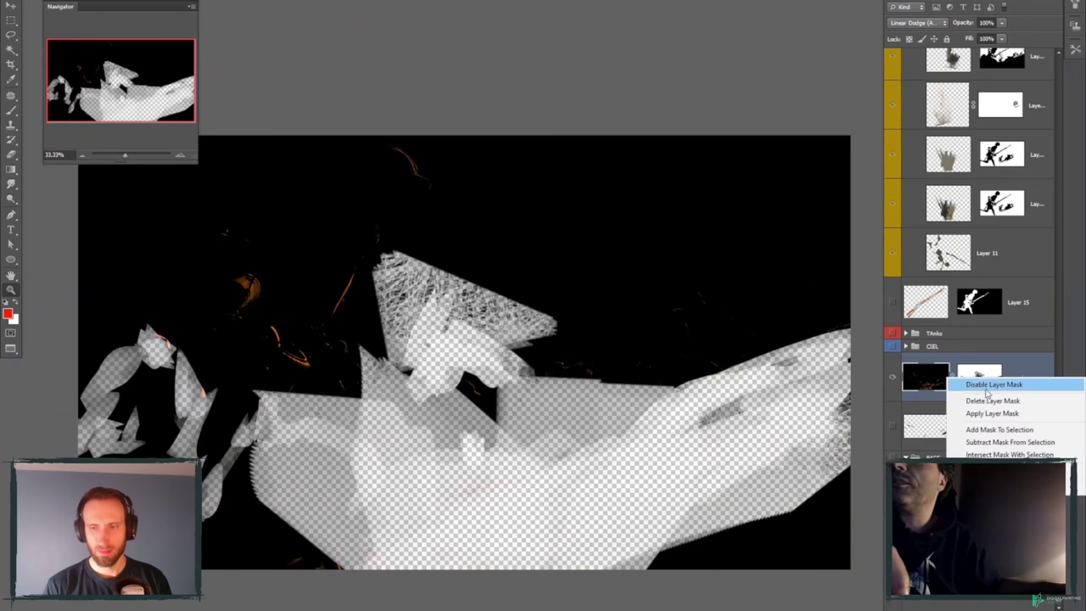
{"action": "left_click", "coordinate": [993, 384]}
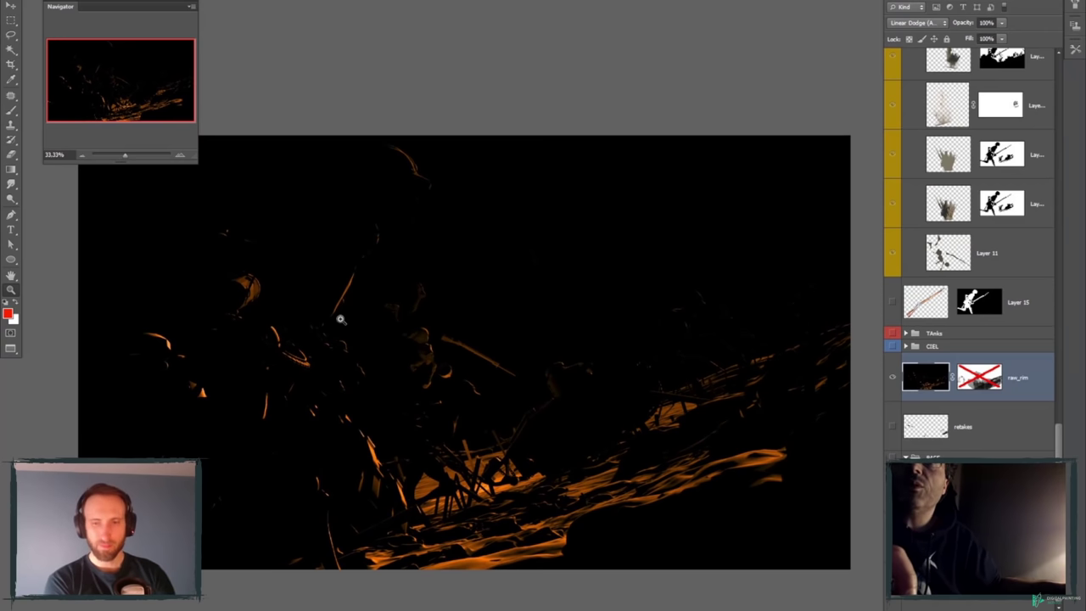
{"action": "left_click", "coordinate": [893, 379], "text": "alt"}
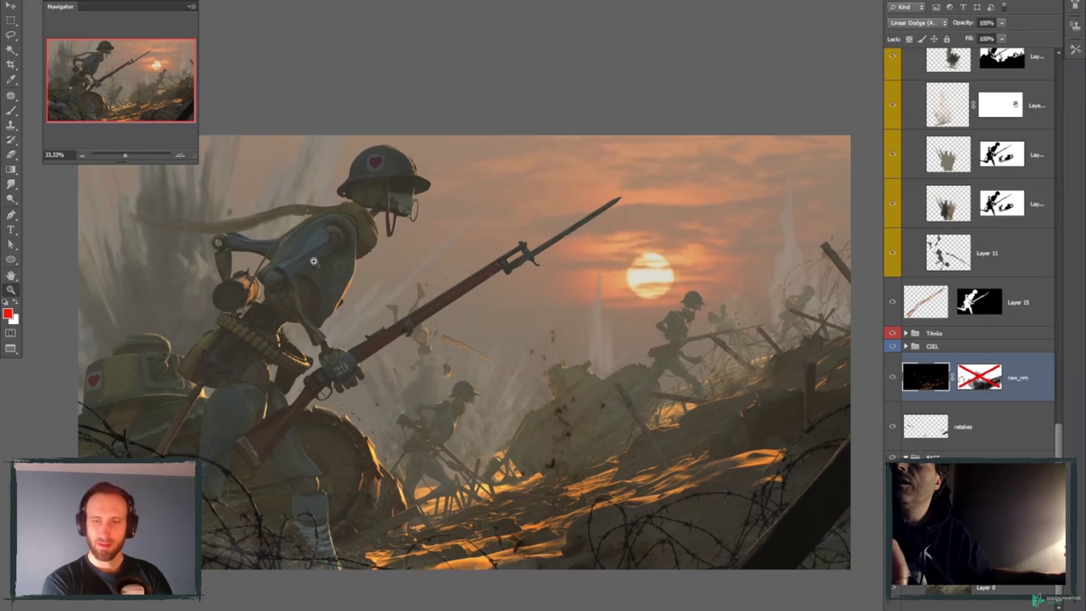
{"action": "left_click", "coordinate": [978, 377], "text": "shift"}
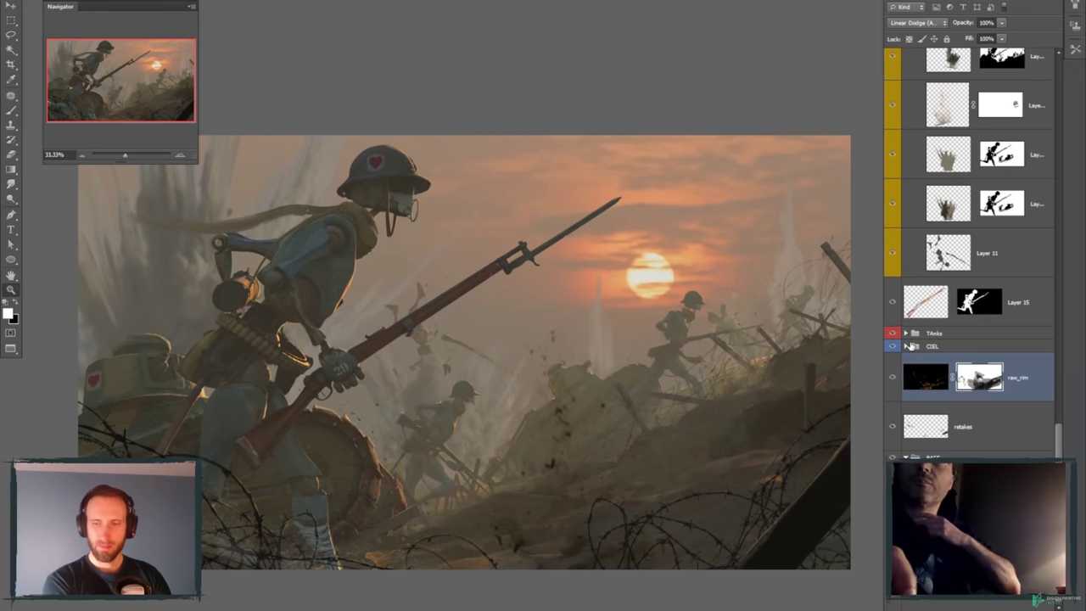
- Browse the layer stack above the Boum group and isolate Layer 30
{"action": "scroll", "coordinate": [942, 360], "scroll_direction": "up", "scroll_amount": 3}
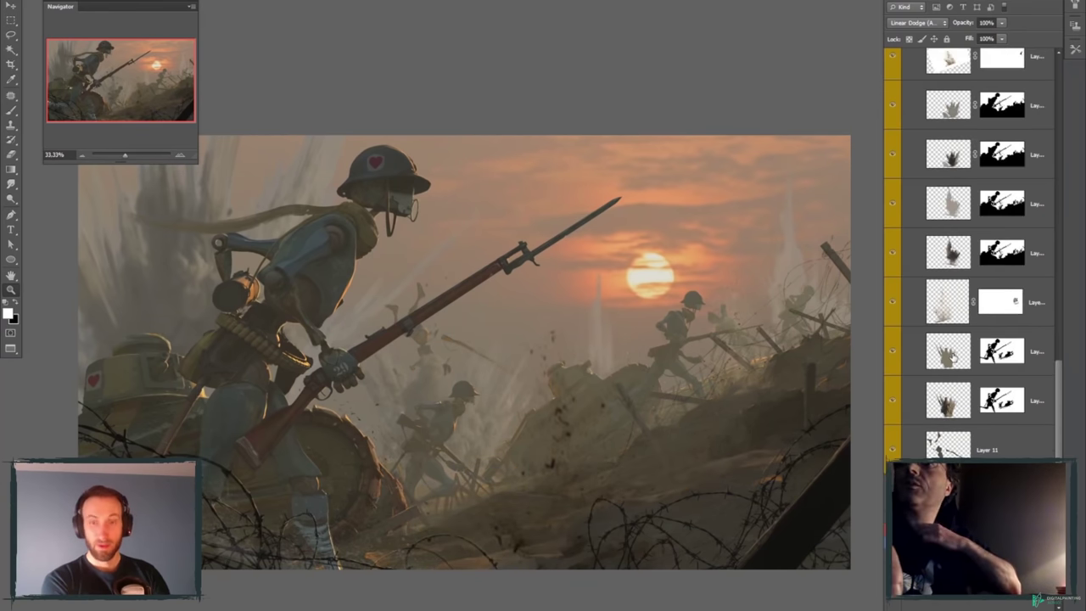
{"action": "scroll", "coordinate": [951, 358], "scroll_direction": "up", "scroll_amount": 3}
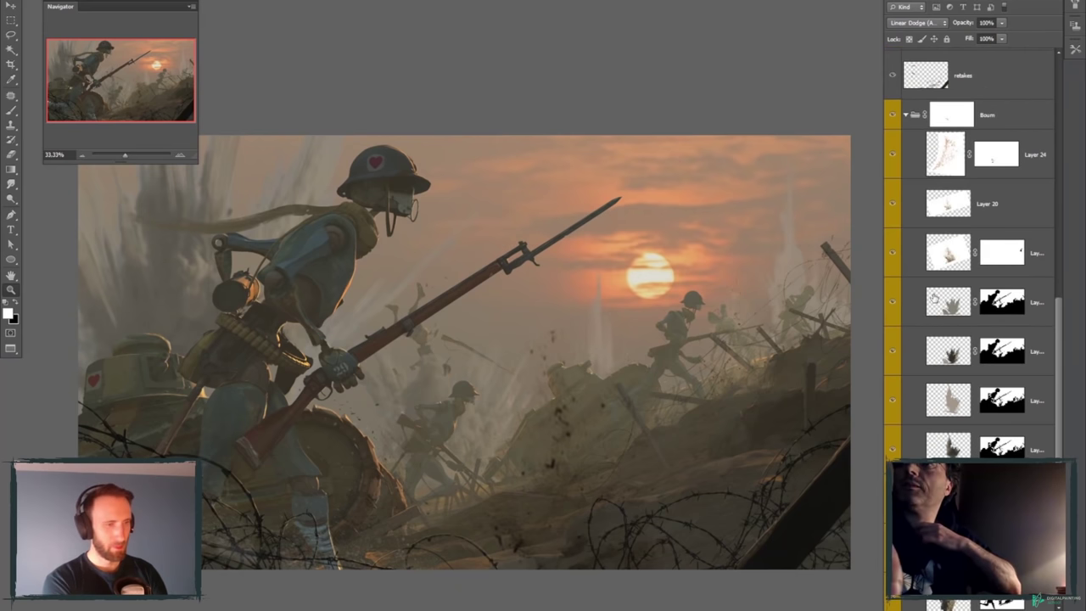
{"action": "scroll", "coordinate": [933, 297], "scroll_direction": "up", "scroll_amount": 10}
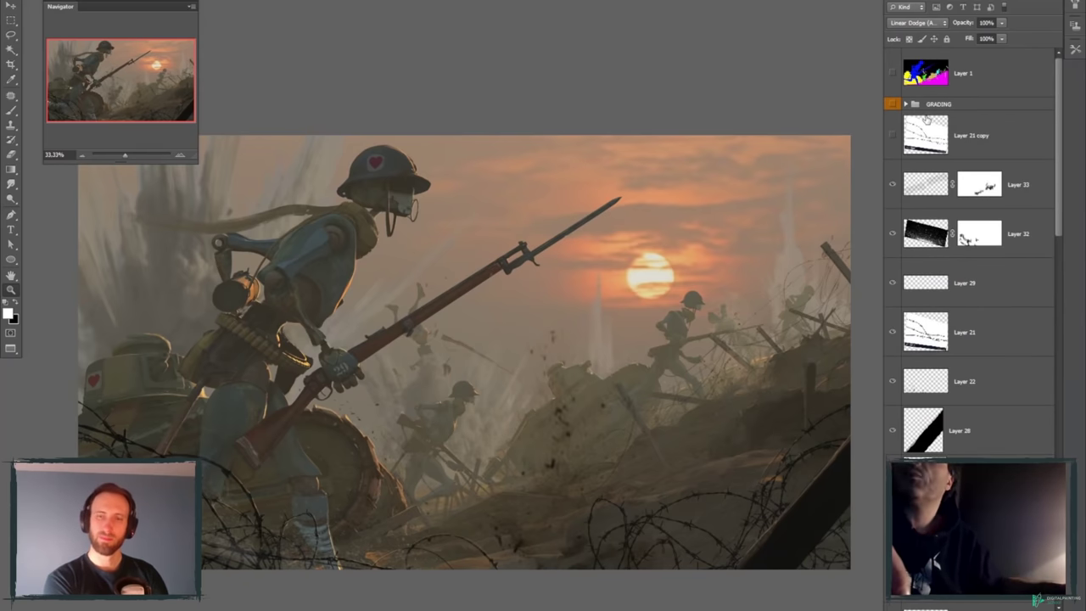
{"action": "scroll", "coordinate": [967, 395], "scroll_direction": "down", "scroll_amount": 3}
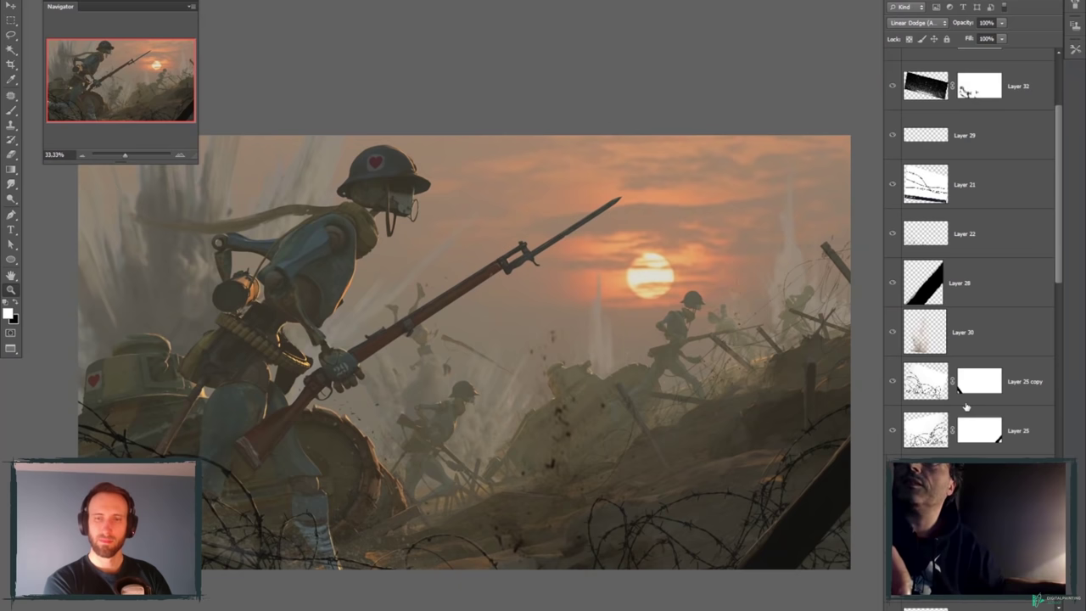
{"action": "scroll", "coordinate": [952, 430], "scroll_direction": "down", "scroll_amount": 5}
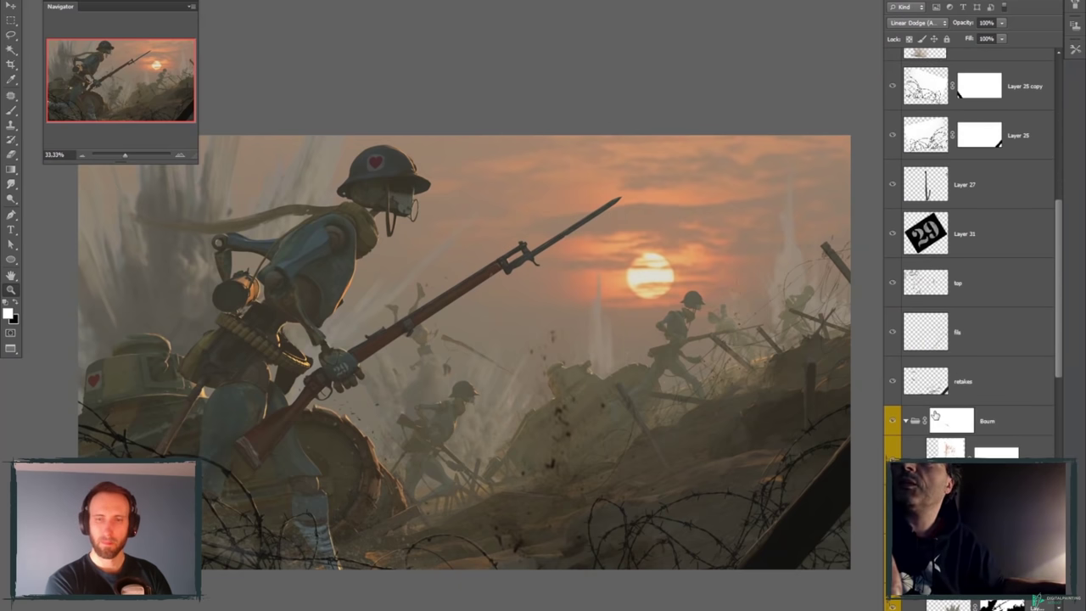
{"action": "scroll", "coordinate": [947, 346], "scroll_direction": "up", "scroll_amount": 3}
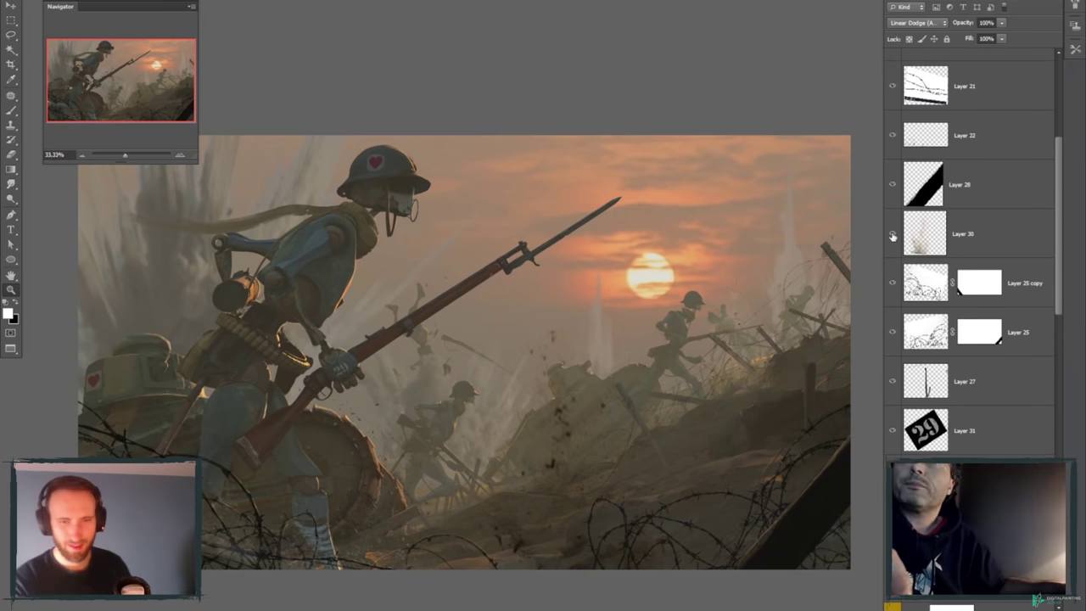
{"action": "left_click", "coordinate": [892, 235], "text": "alt"}
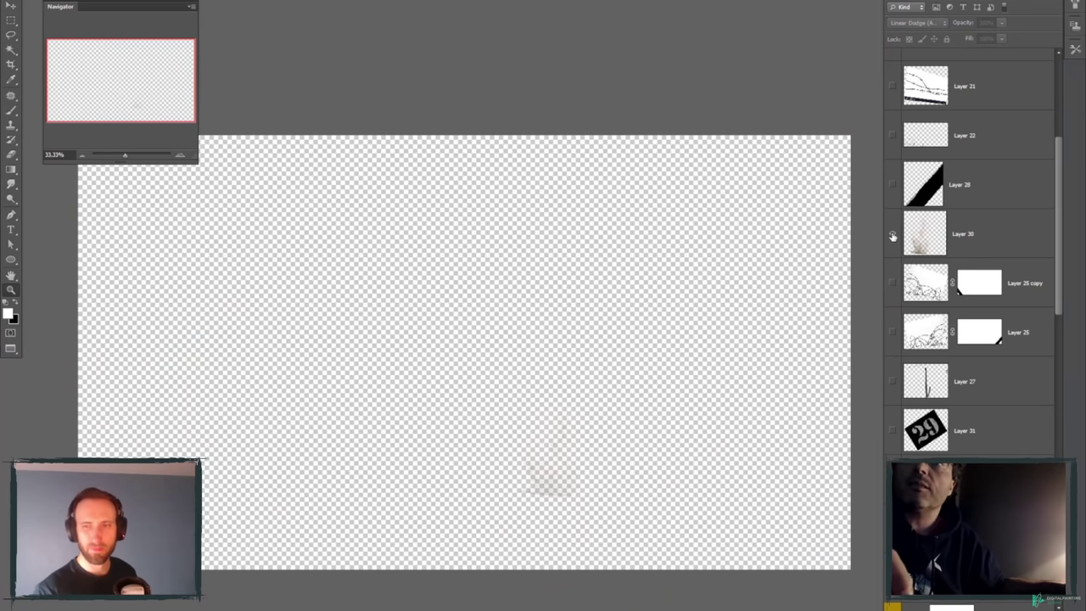
- Isolate the masked explosion layer directly below Layer 20 in the Boum group, and restore the full painting
{"action": "scroll", "coordinate": [950, 431], "scroll_direction": "down", "scroll_amount": 3}
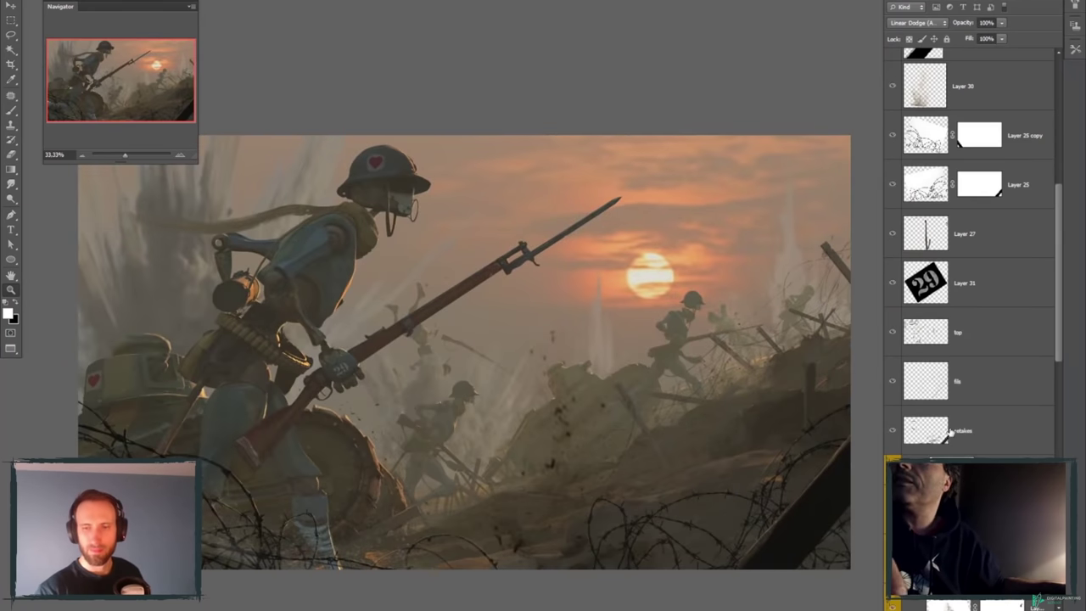
{"action": "scroll", "coordinate": [950, 430], "scroll_direction": "down", "scroll_amount": 4}
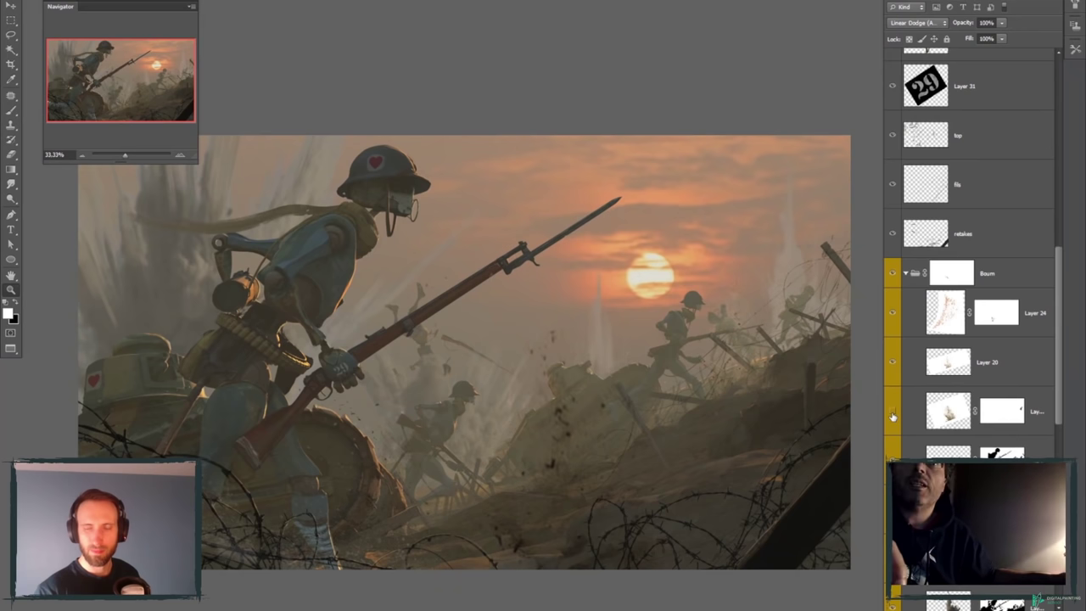
{"action": "left_click", "coordinate": [892, 414], "text": "alt"}
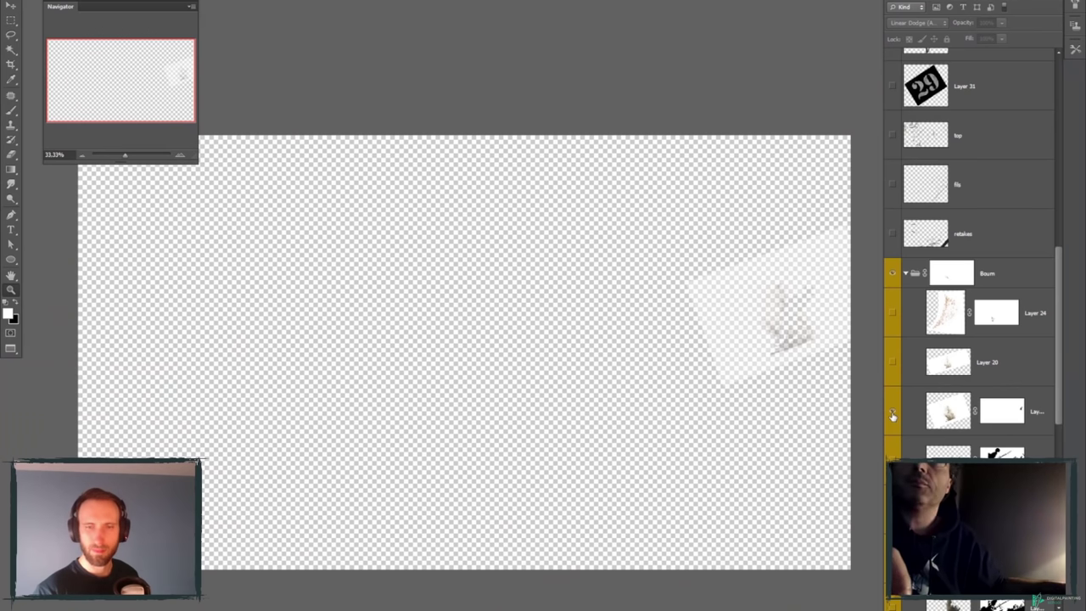
{"action": "left_click", "coordinate": [892, 413], "text": "alt"}
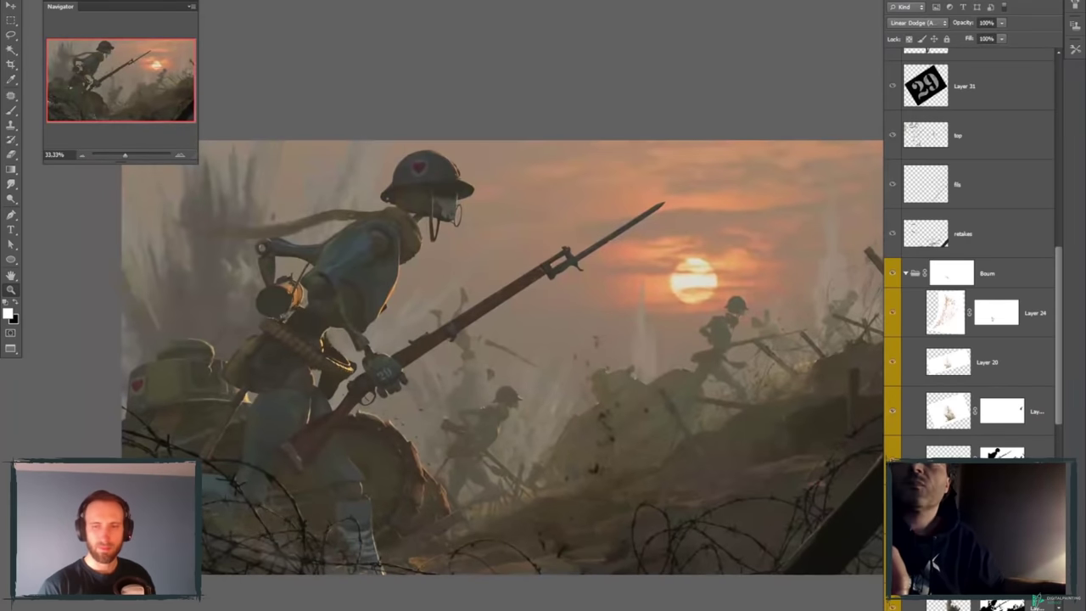
- Make the GRADING group visible again
{"action": "scroll", "coordinate": [975, 356], "scroll_direction": "up", "scroll_amount": 10}
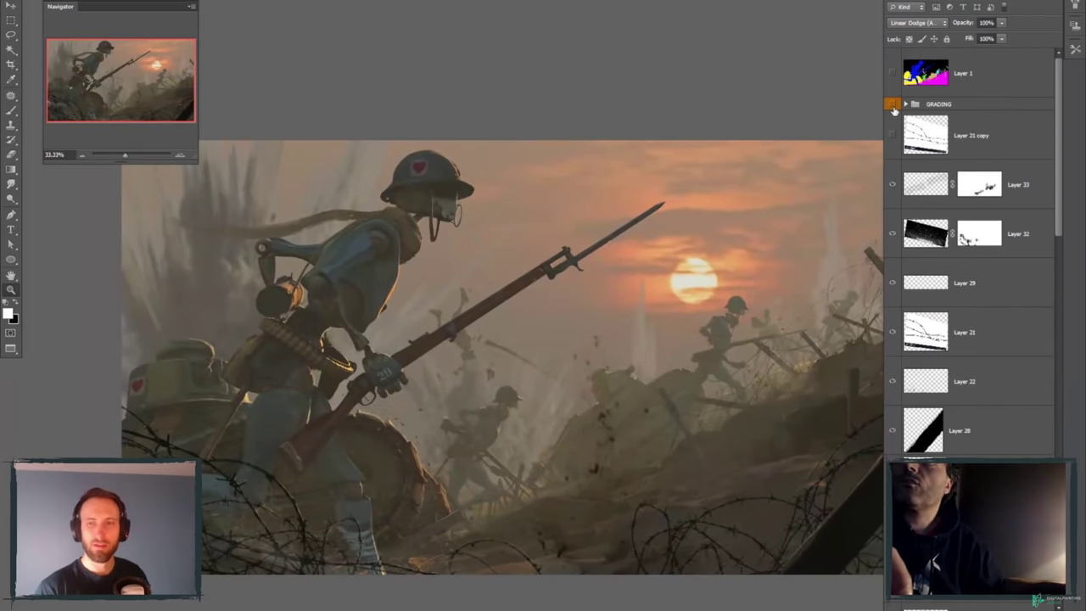
{"action": "left_click", "coordinate": [892, 105]}
- Isolate the masked sunset sky layer in the expanded CIEL group, and return to the whole painting
{"action": "scroll", "coordinate": [976, 390], "scroll_direction": "down", "scroll_amount": 5}
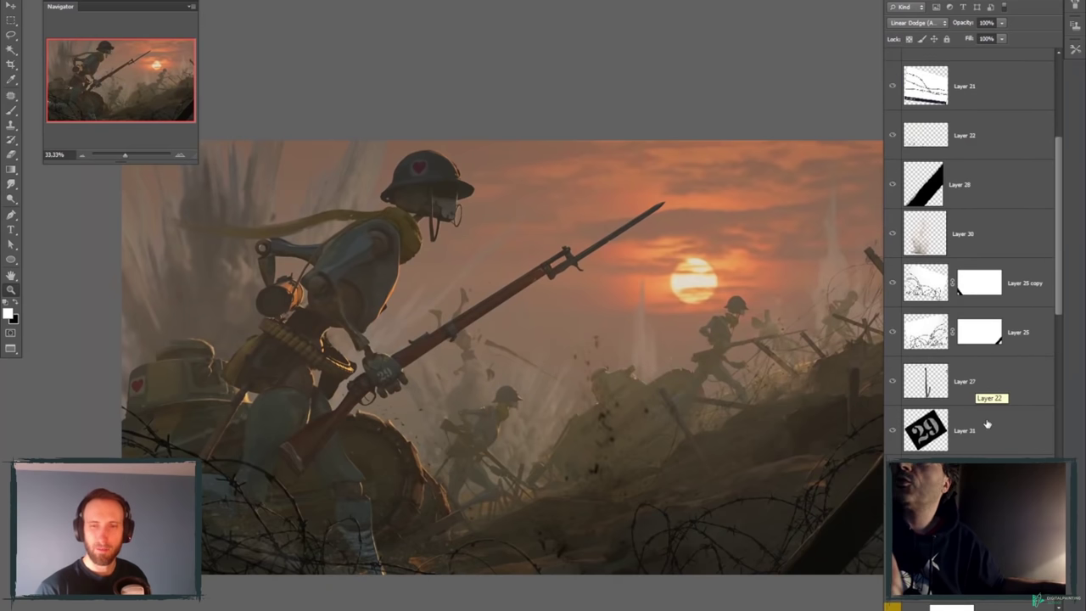
{"action": "scroll", "coordinate": [986, 424], "scroll_direction": "down", "scroll_amount": 10}
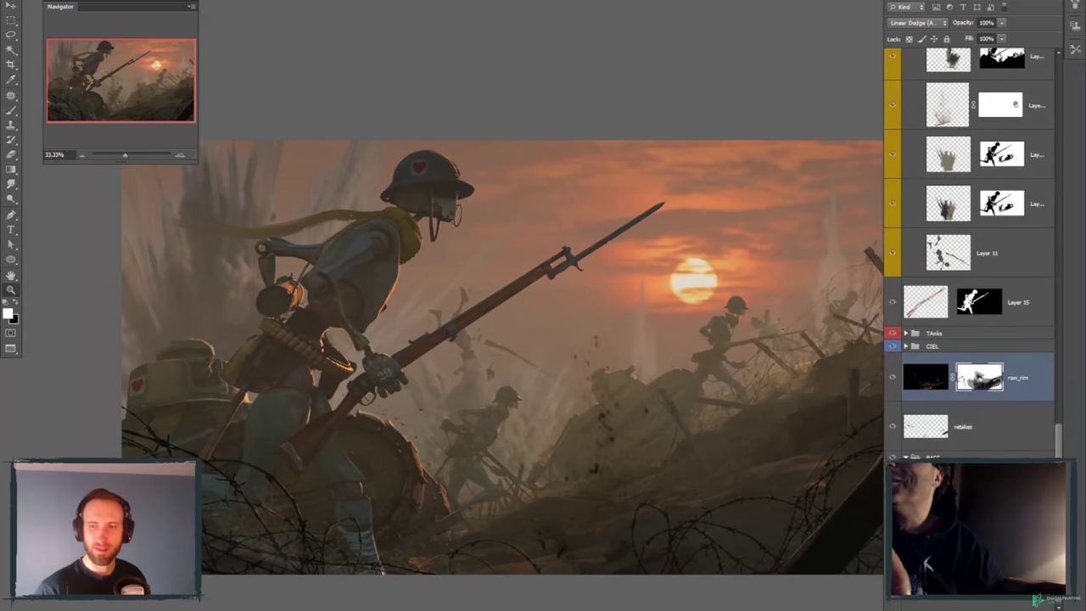
{"action": "scroll", "coordinate": [976, 373], "scroll_direction": "up", "scroll_amount": 3}
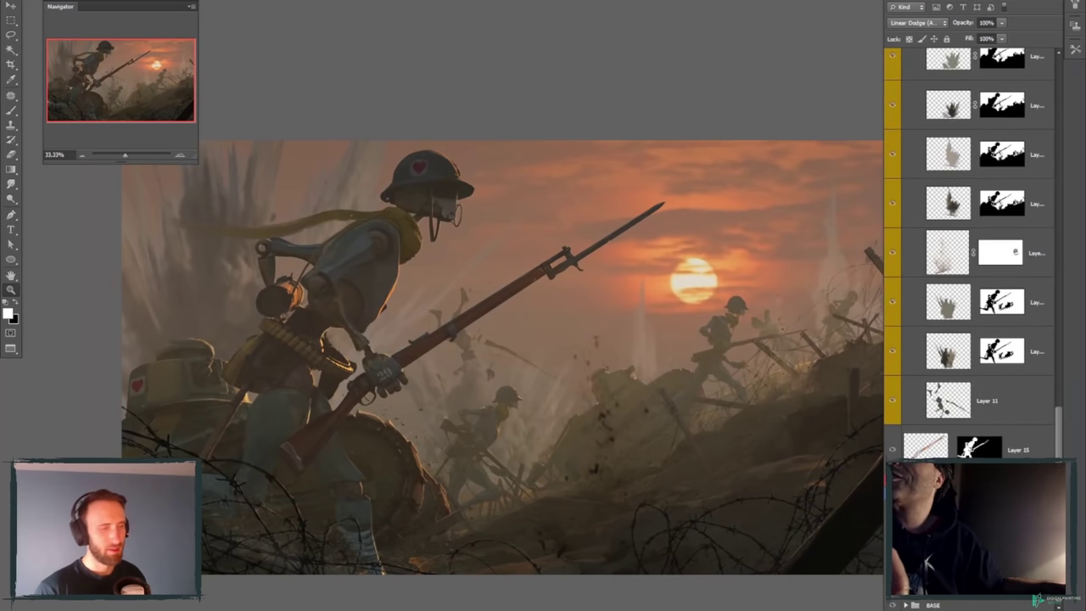
{"action": "scroll", "coordinate": [975, 339], "scroll_direction": "down", "scroll_amount": 3}
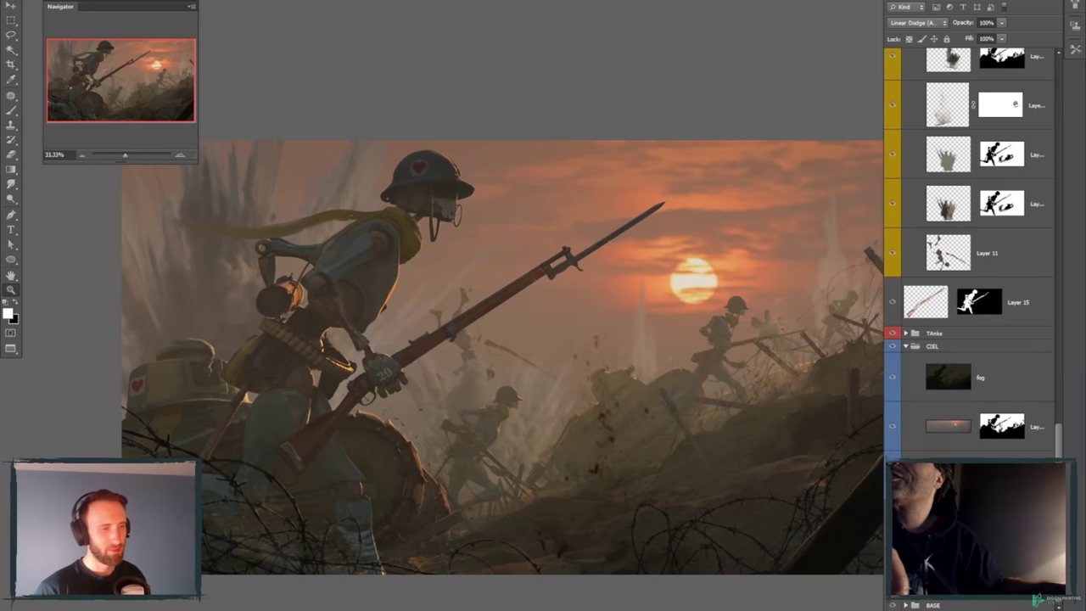
{"action": "left_click", "coordinate": [944, 438]}
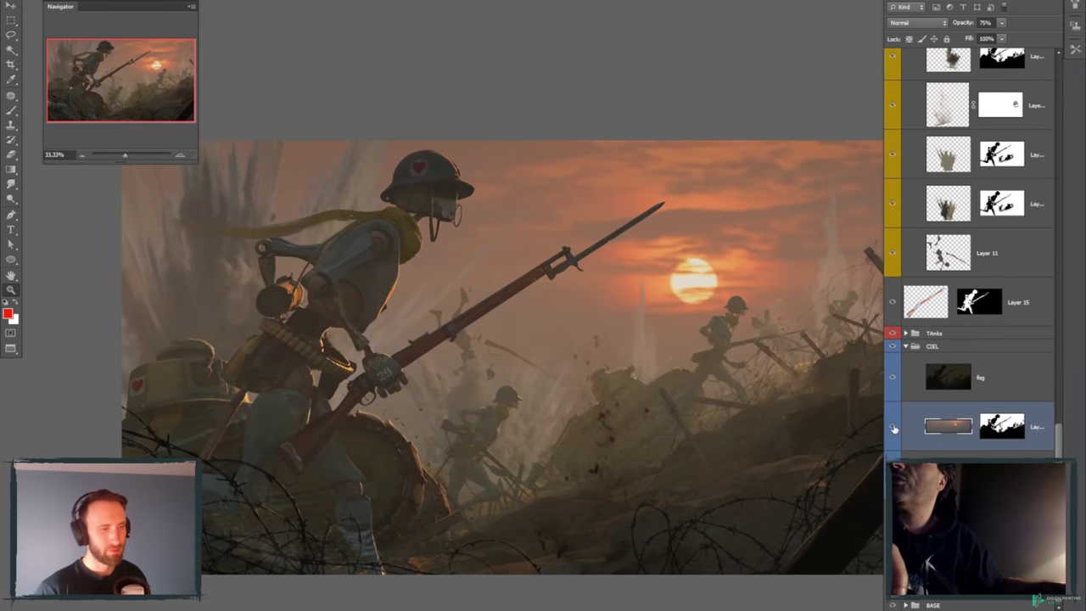
{"action": "left_click", "coordinate": [893, 428], "text": "alt"}
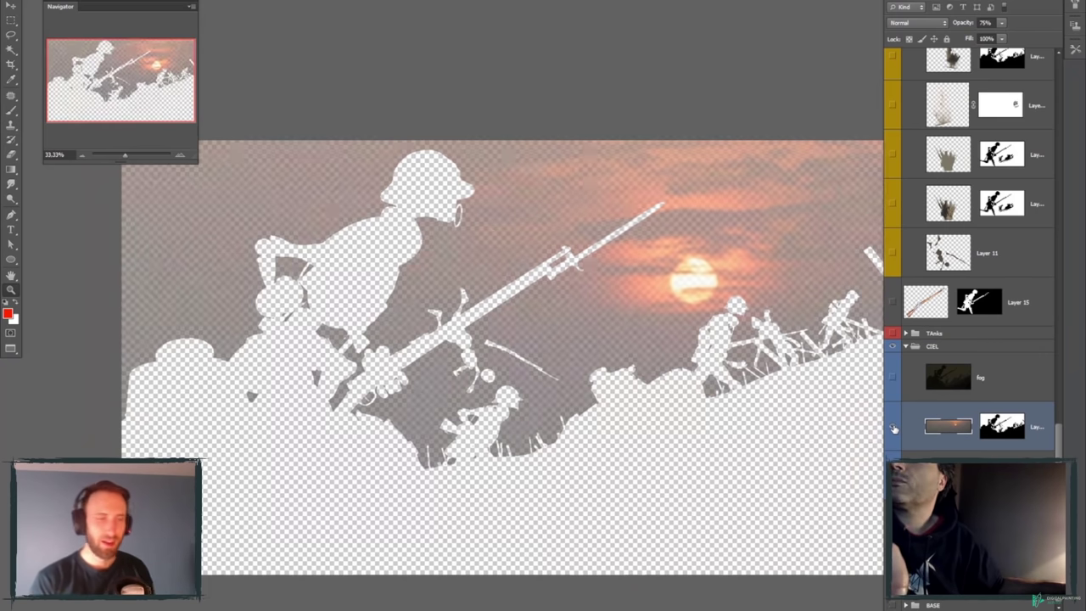
{"action": "key", "text": "ctrl+plus"}
{"action": "left_click", "coordinate": [893, 428], "text": "alt"}
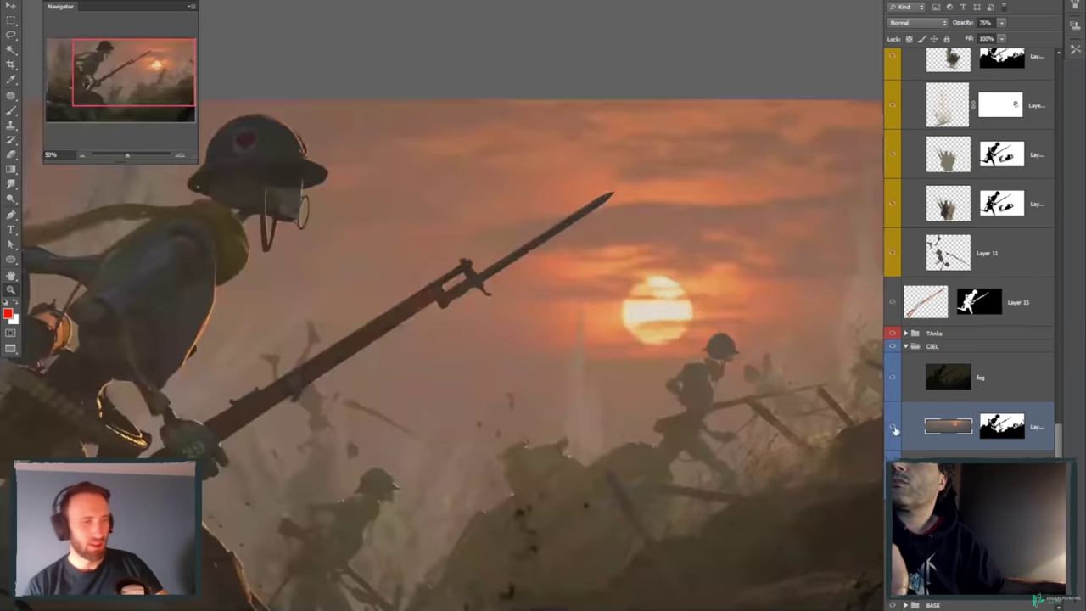
{"action": "key", "text": "ctrl+minus"}
{"action": "key", "text": "ctrl+minus"}
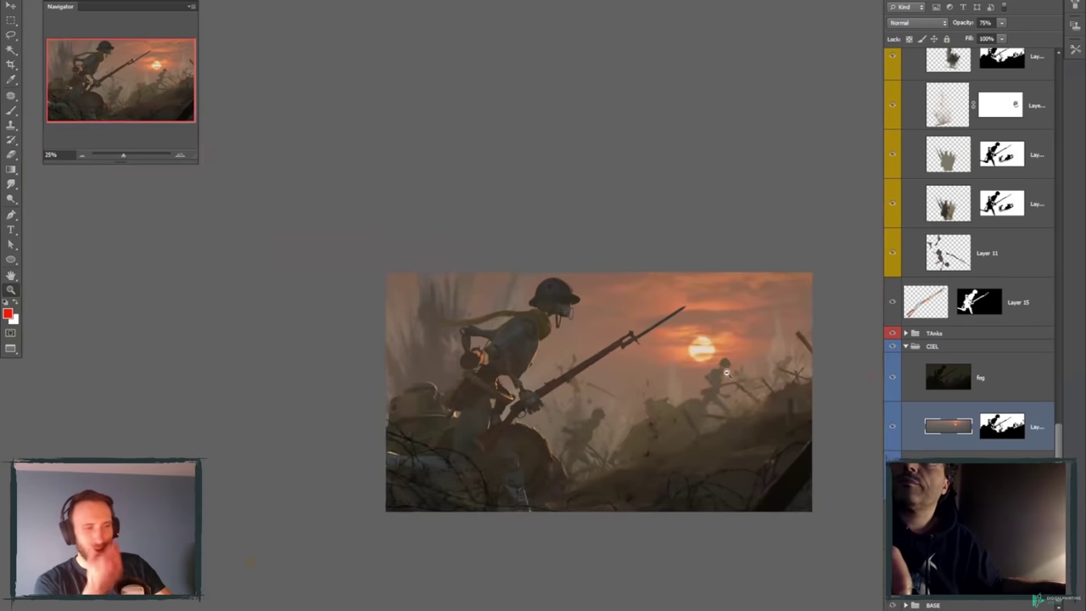
{"action": "left_click", "coordinate": [725, 371]}
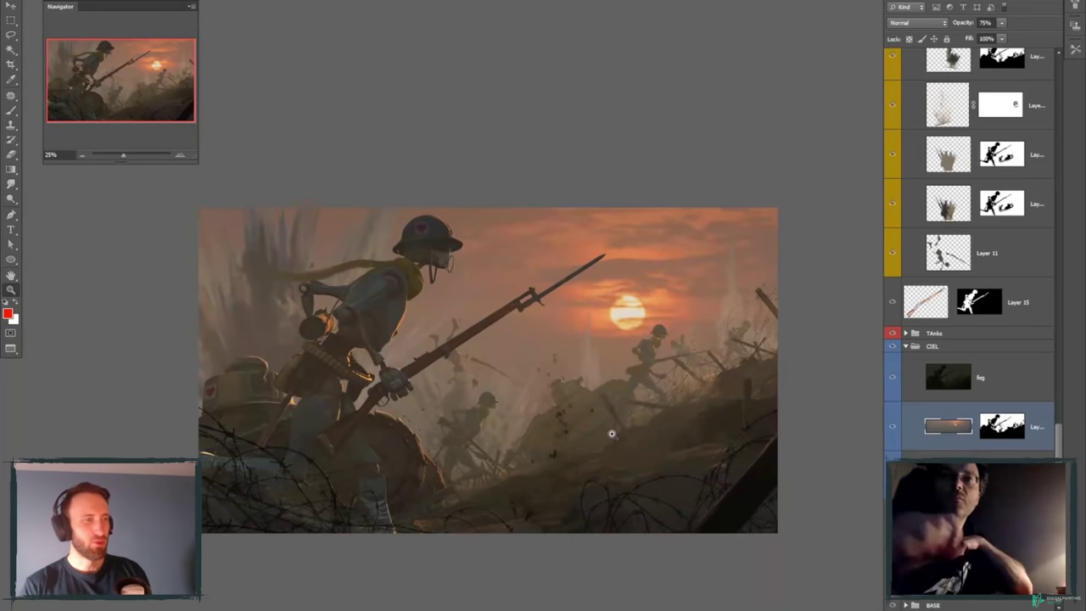
{"action": "scroll", "coordinate": [727, 412], "scroll_direction": "up", "scroll_amount": 2}
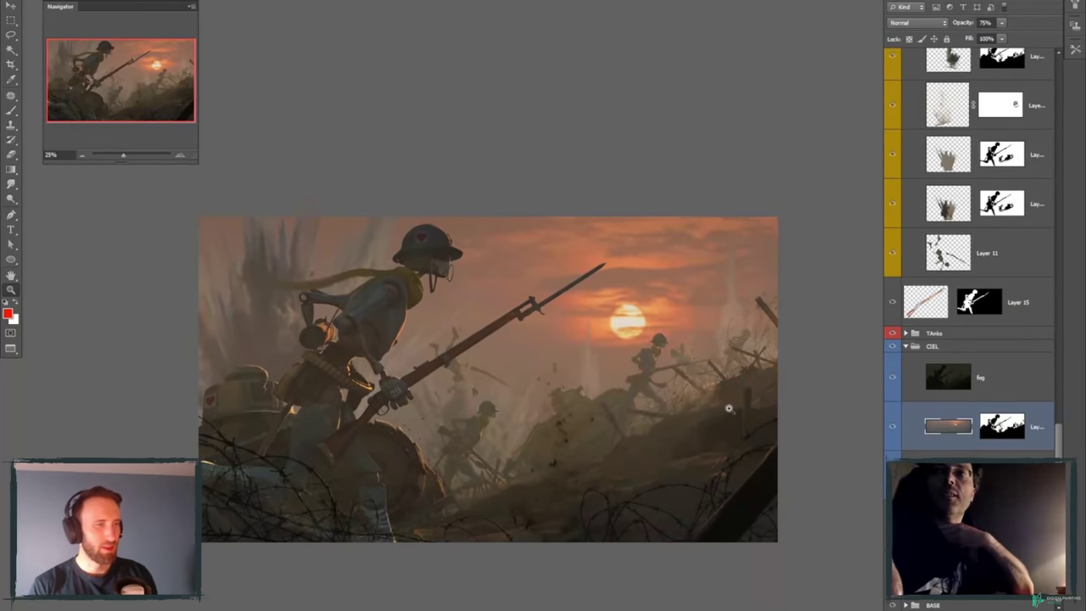
{"action": "scroll", "coordinate": [963, 280], "scroll_direction": "up", "scroll_amount": 3}
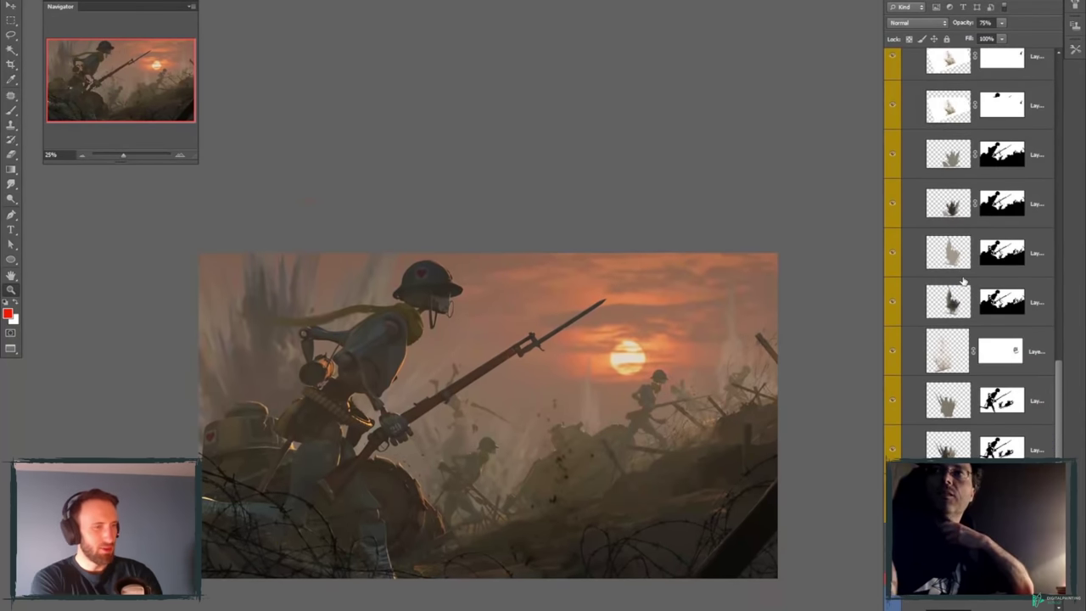
{"action": "scroll", "coordinate": [963, 279], "scroll_direction": "up", "scroll_amount": 3}
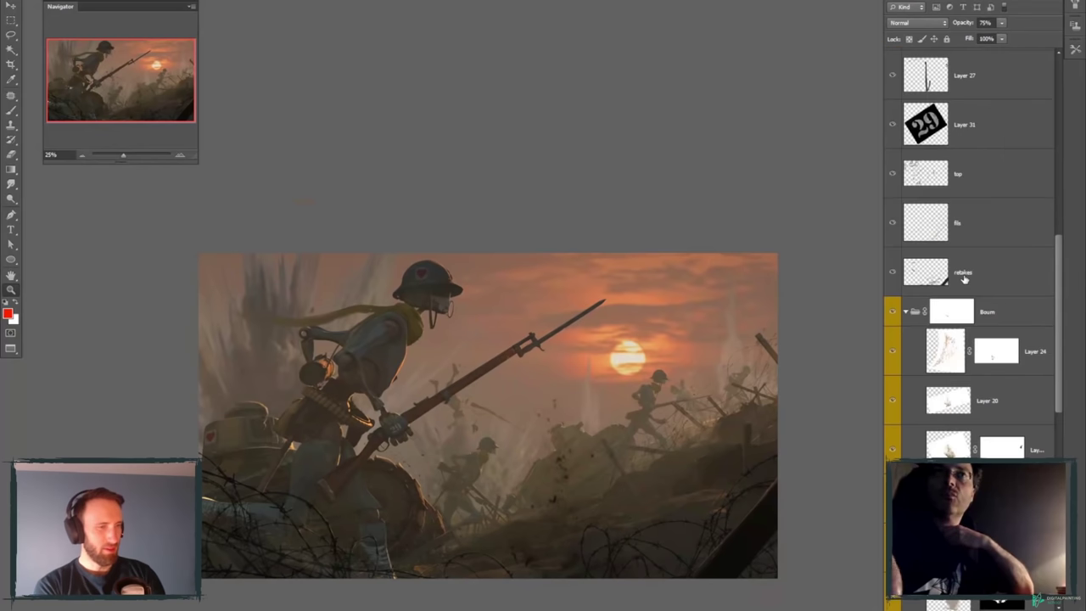
{"action": "scroll", "coordinate": [963, 278], "scroll_direction": "up", "scroll_amount": 5}
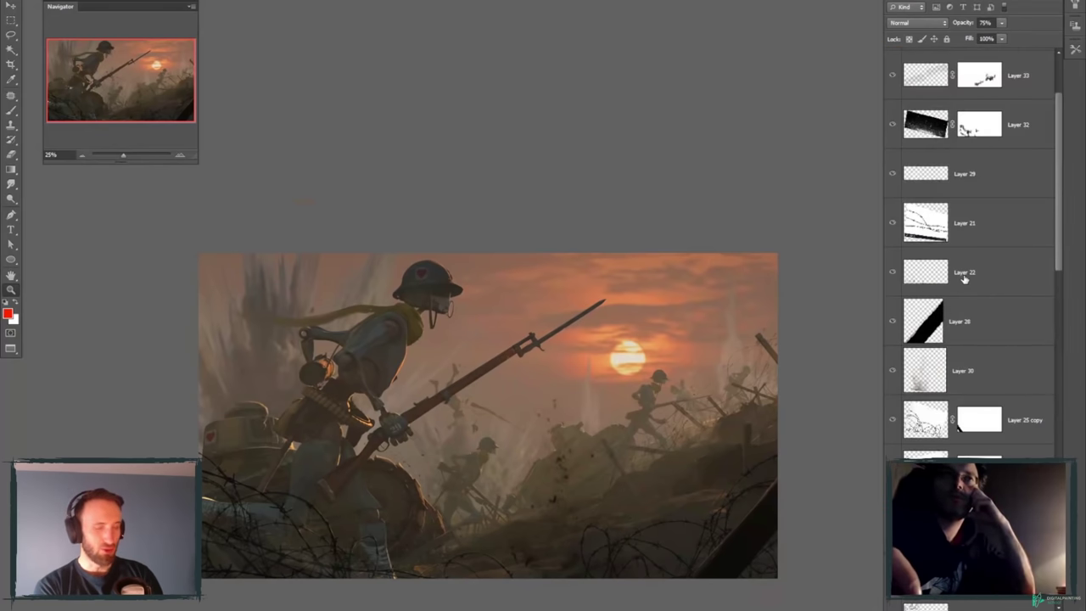
{"action": "scroll", "coordinate": [964, 278], "scroll_direction": "up", "scroll_amount": 3}
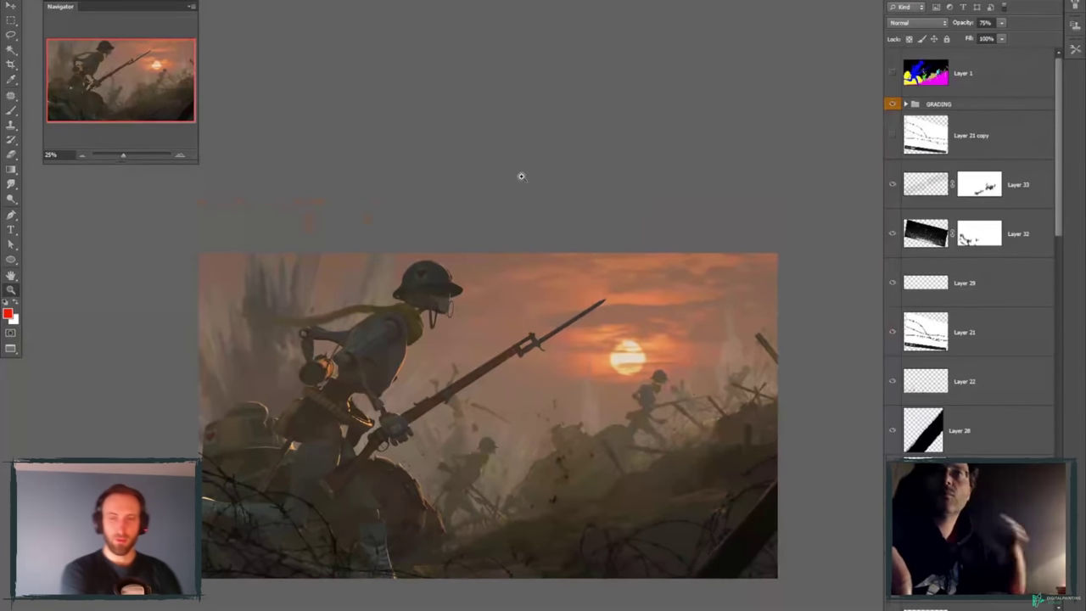
- Close the sunset battlefield painting without saving its changes
{"action": "key", "text": "ctrl+w"}
{"action": "left_click", "coordinate": [538, 212]}
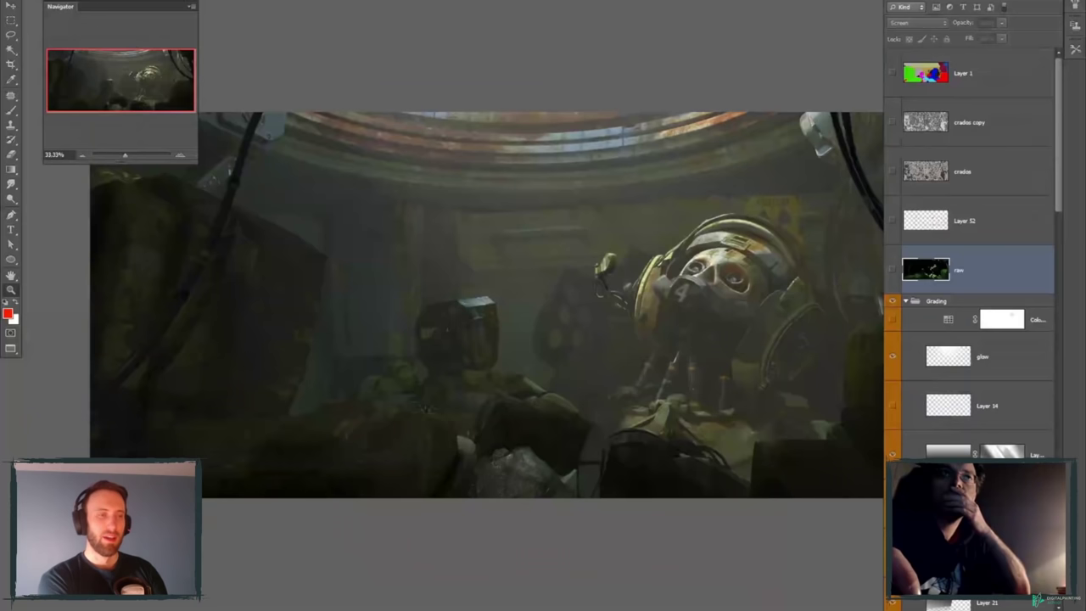
{"action": "key", "text": "alt+f"}
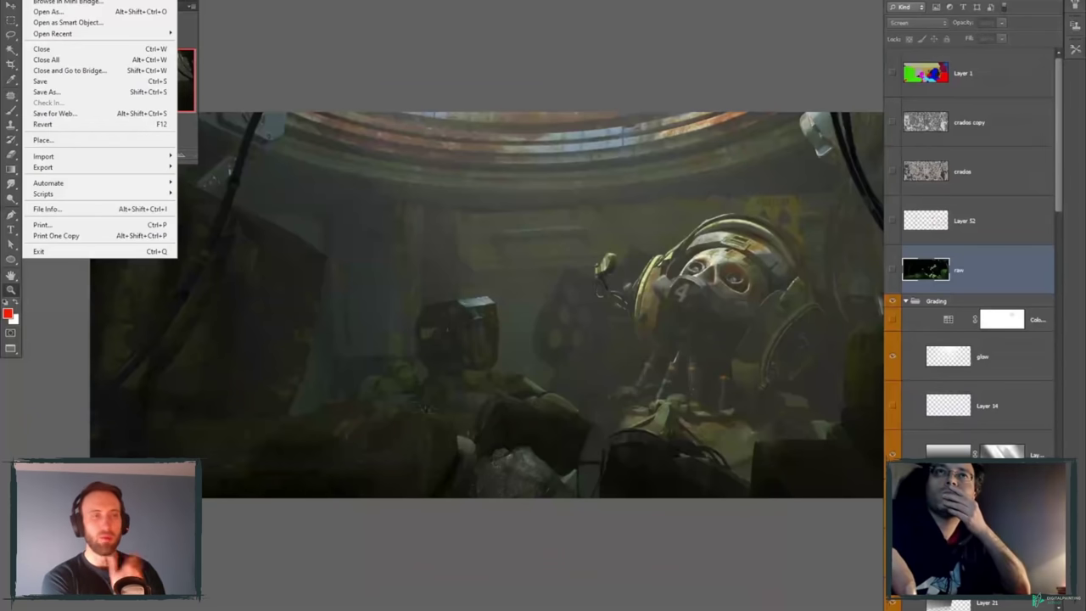
{"action": "key", "text": "o"}
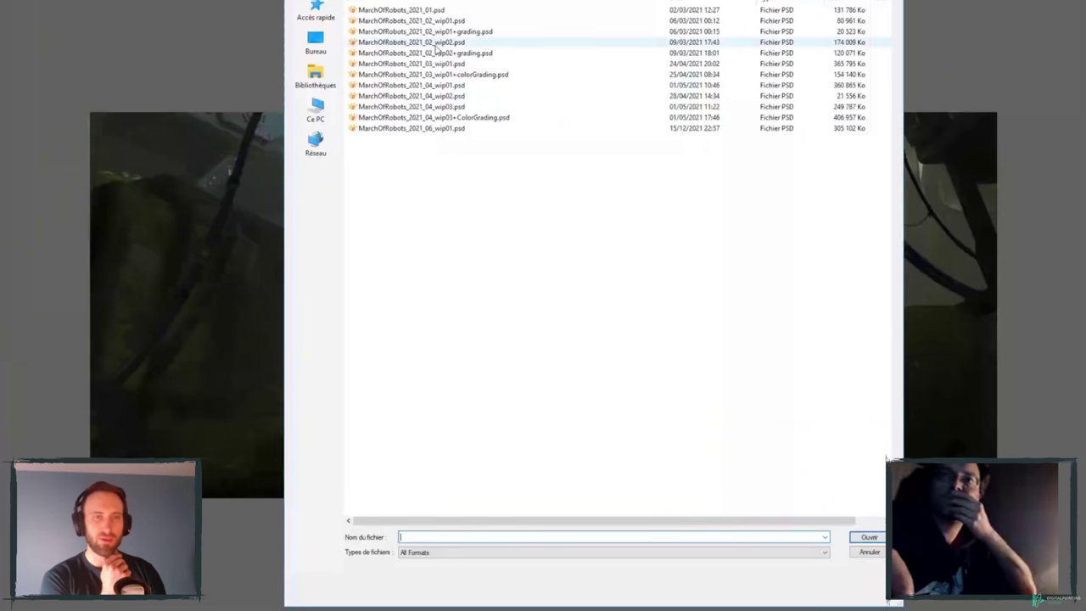
{"action": "key", "text": "Escape"}
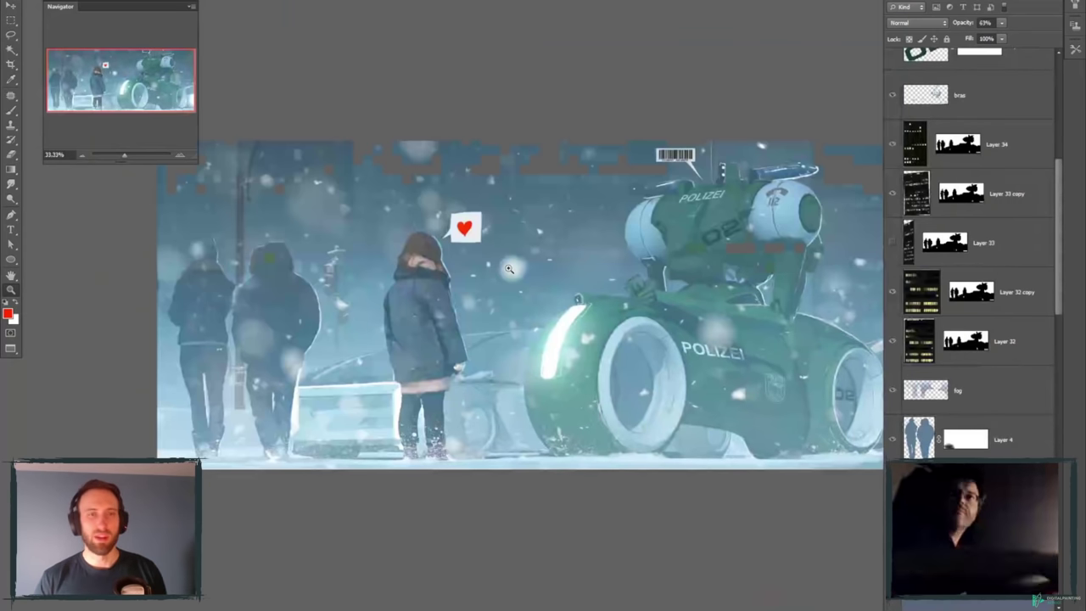
{"action": "key", "text": "ctrl+Tab"}
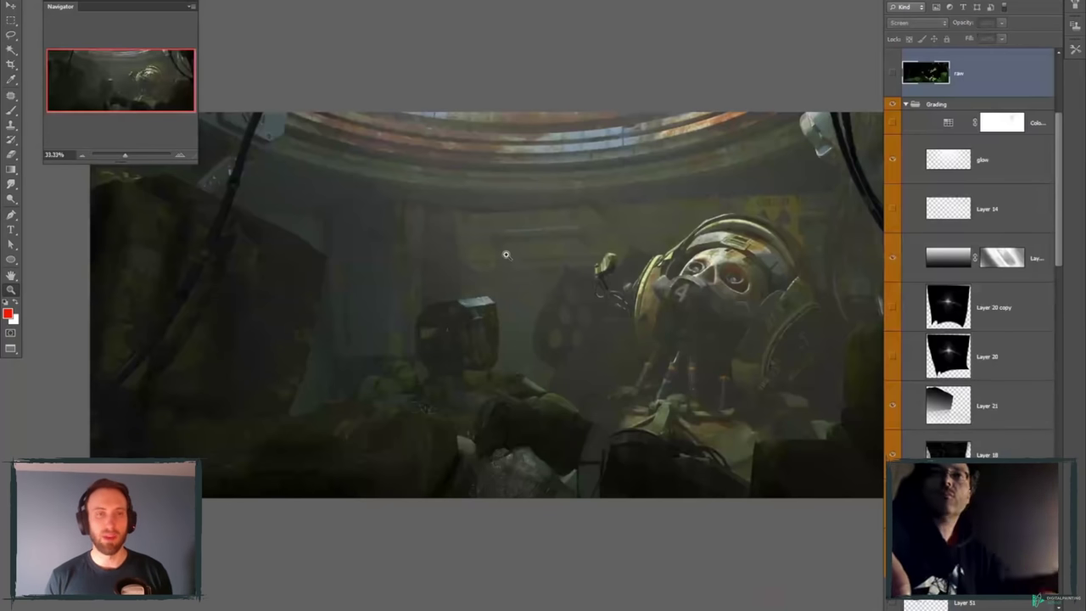
{"action": "key", "text": "Tab"}
- Browse for a file to open in the 05_SORTIES folder of the 2021_04_REFUEL project
{"action": "key", "text": "ctrl+o"}
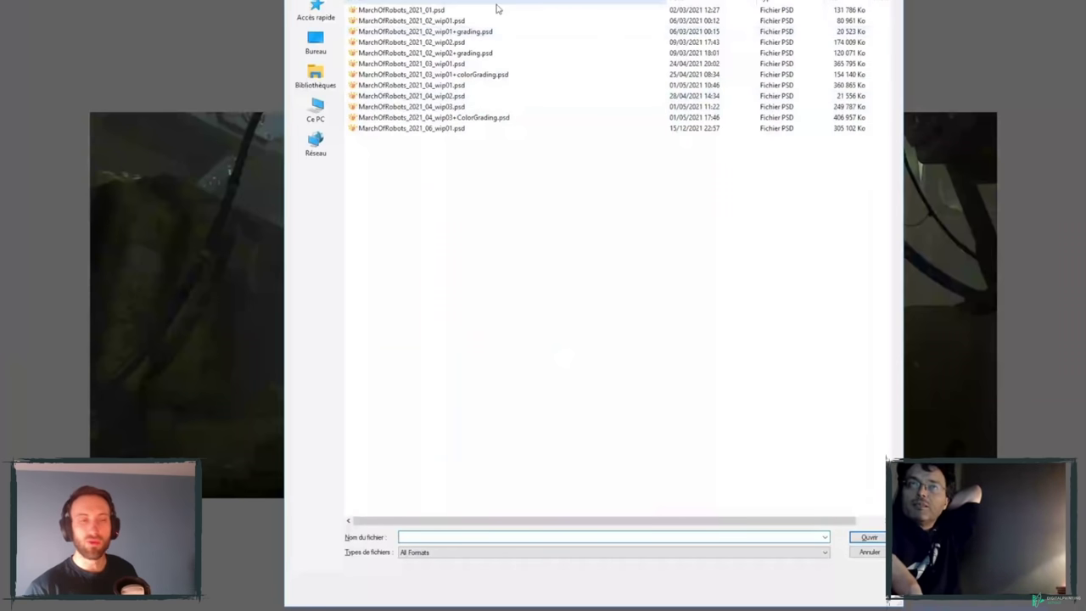
{"action": "key", "text": "alt+Up"}
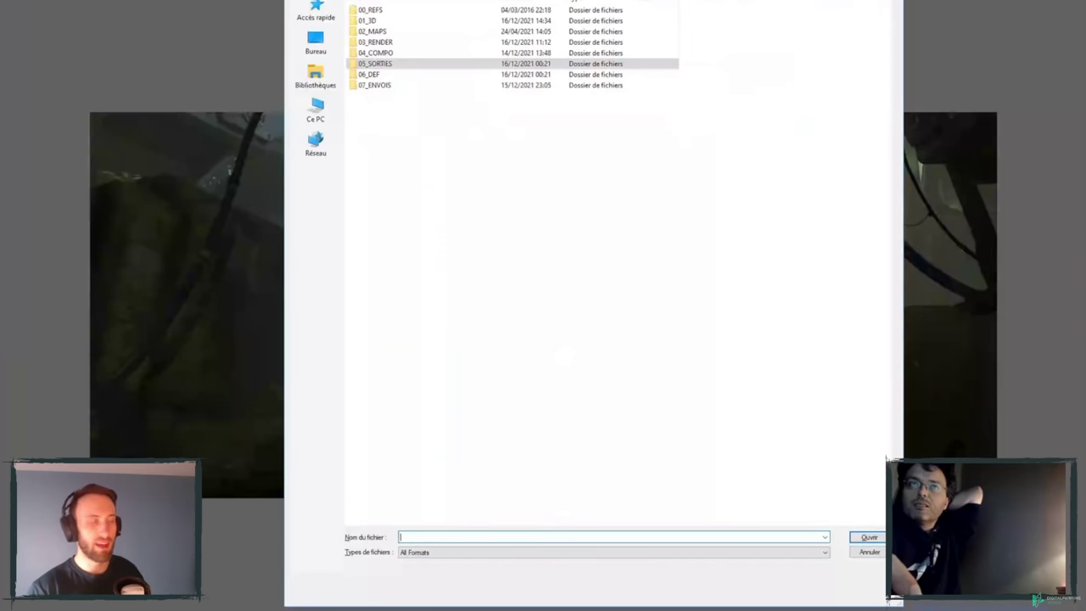
{"action": "key", "text": "alt+Up"}
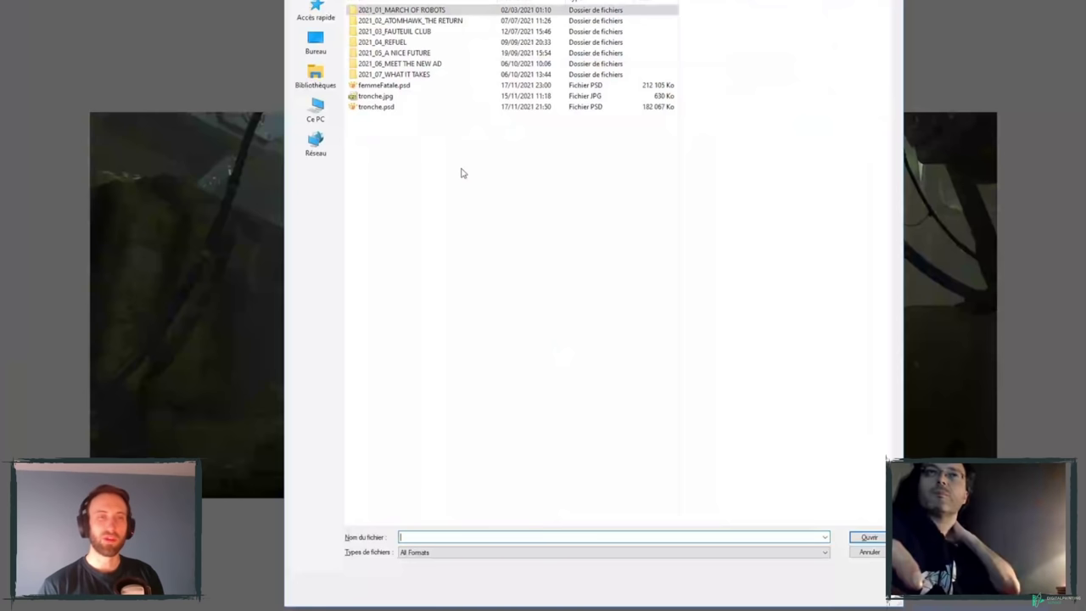
{"action": "double_click", "coordinate": [395, 42]}
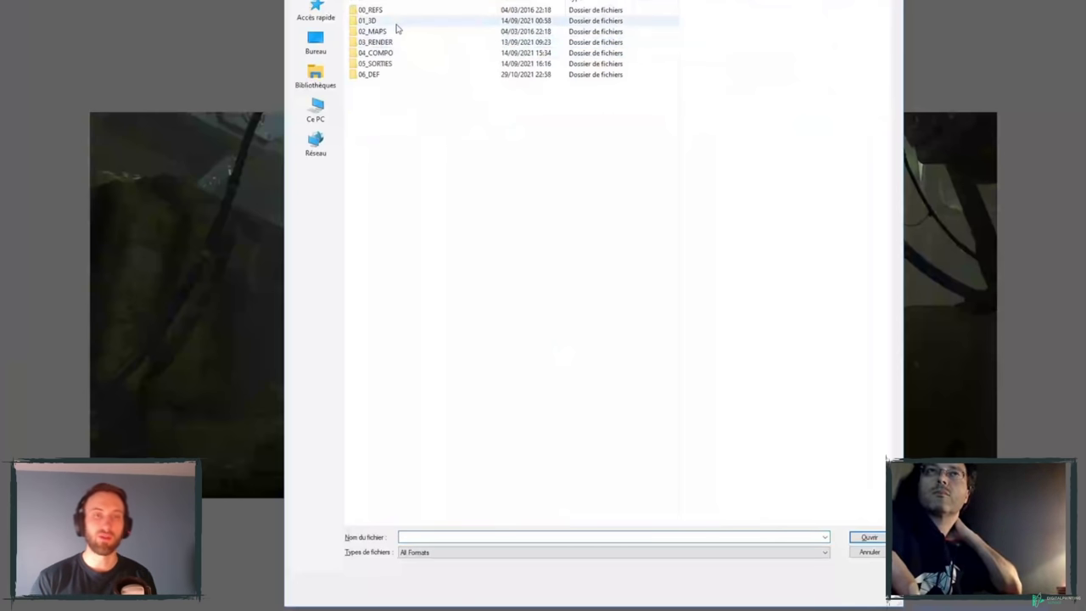
{"action": "double_click", "coordinate": [399, 64]}
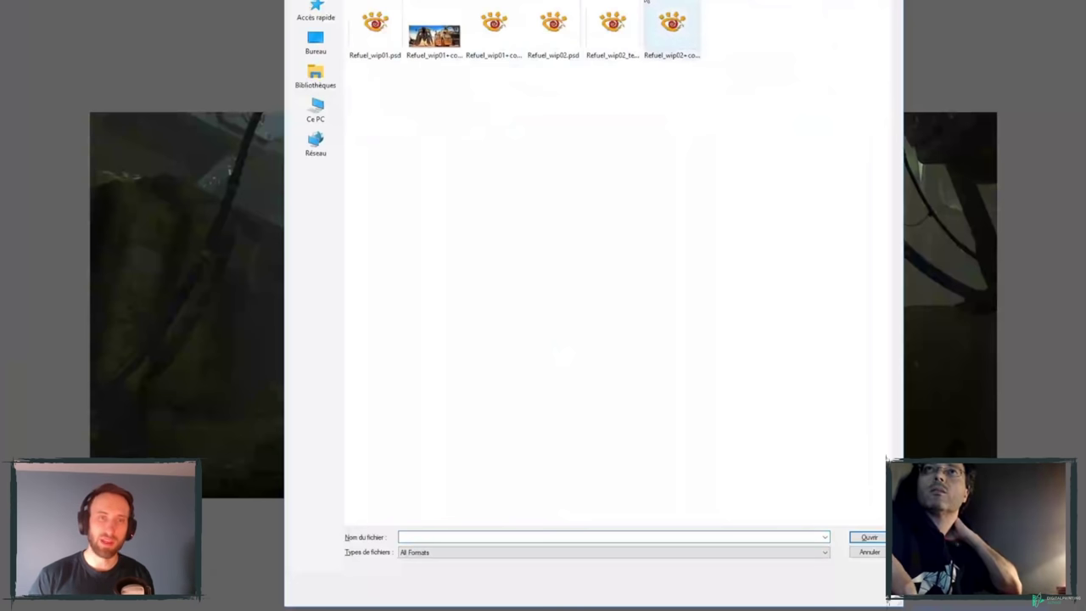
- Try to open Refuel_wip02_temp.psd from the 05_SORTIES folder
{"action": "left_click", "coordinate": [638, 174]}
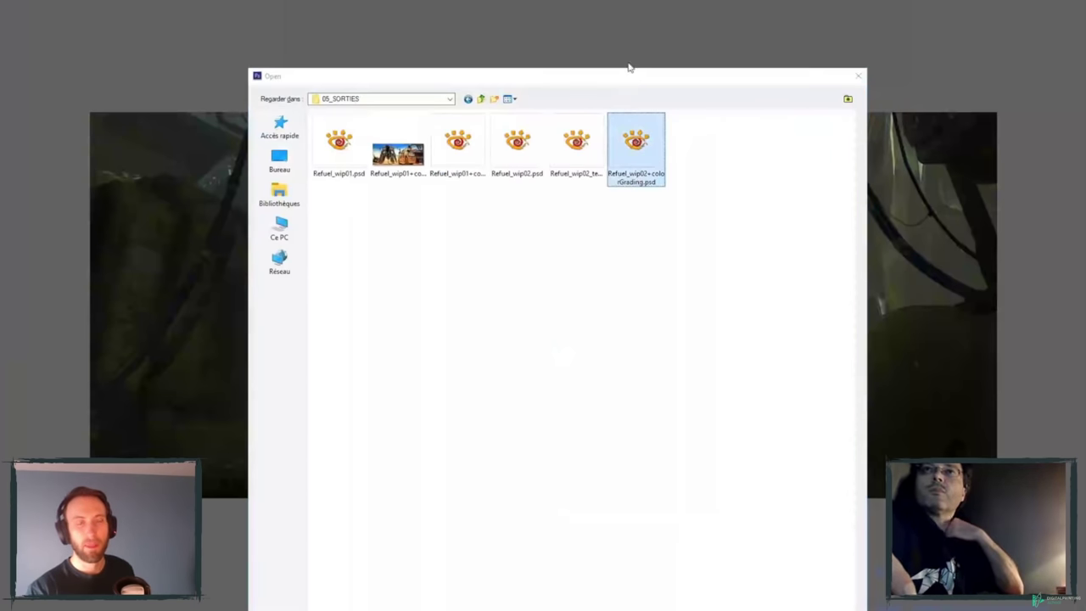
{"action": "left_click_drag", "start_coordinate": [635, 79], "coordinate": [678, 30]}
{"action": "left_click", "coordinate": [632, 102]}
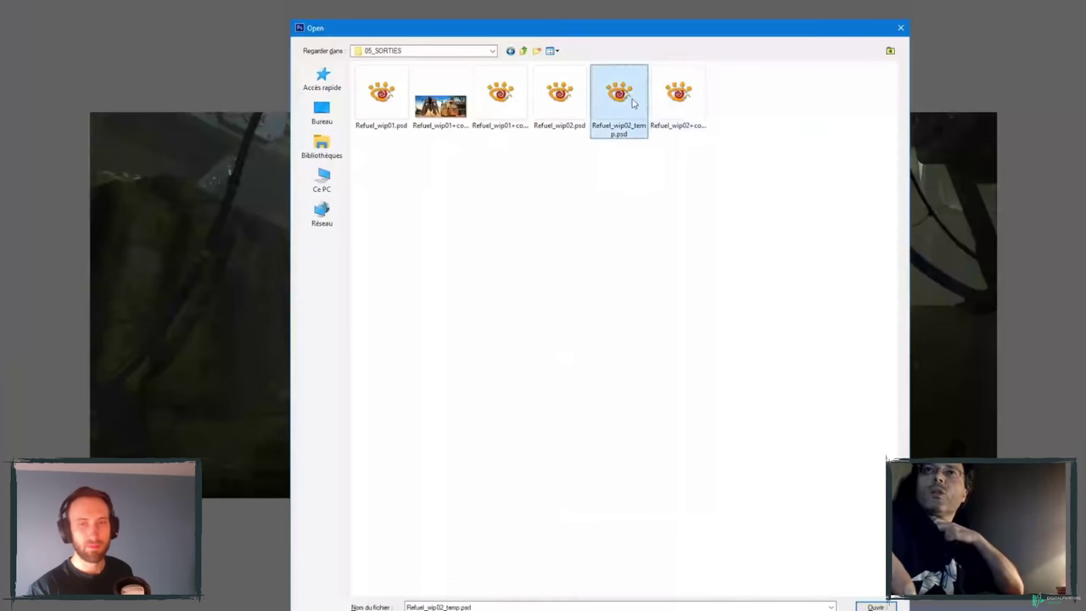
{"action": "left_click", "coordinate": [861, 605]}
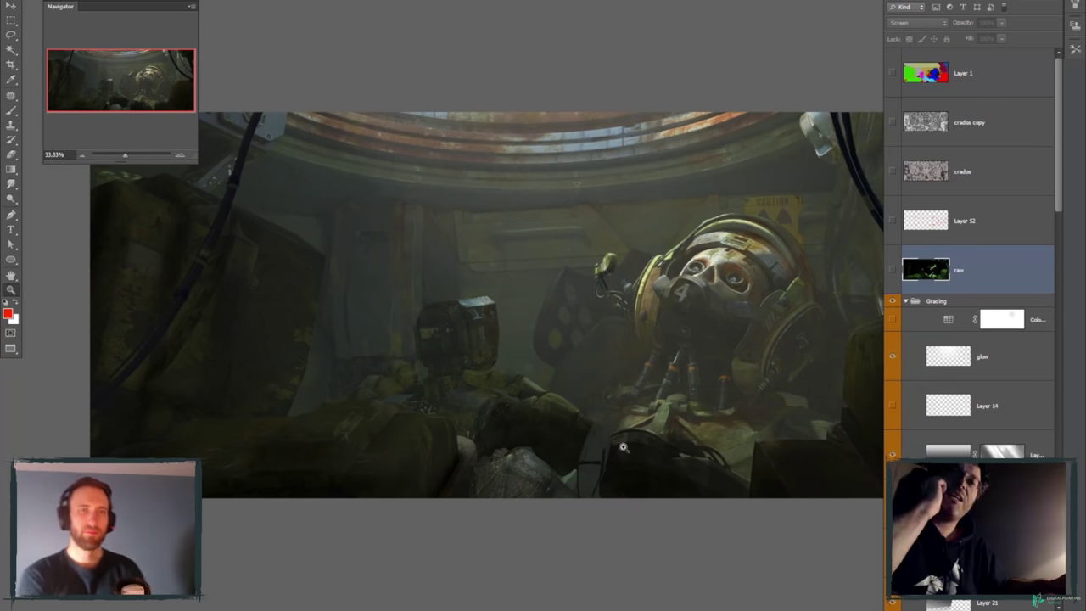
- Open Refuel_wip02+colorGrading.psd from the 05_SORTIES folder
{"action": "key", "text": "ctrl+o"}
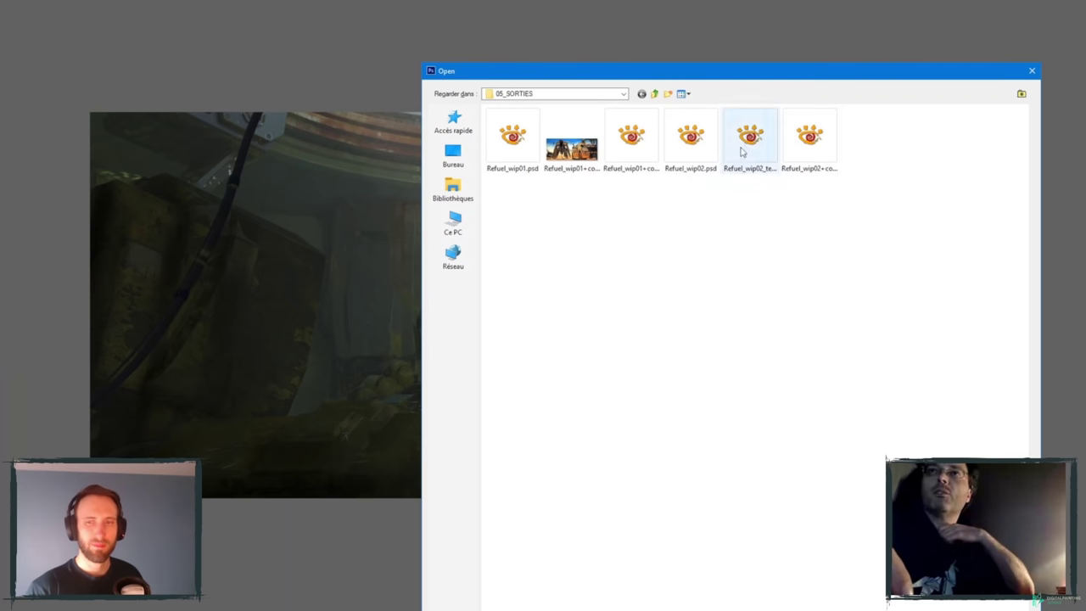
{"action": "left_click", "coordinate": [793, 146]}
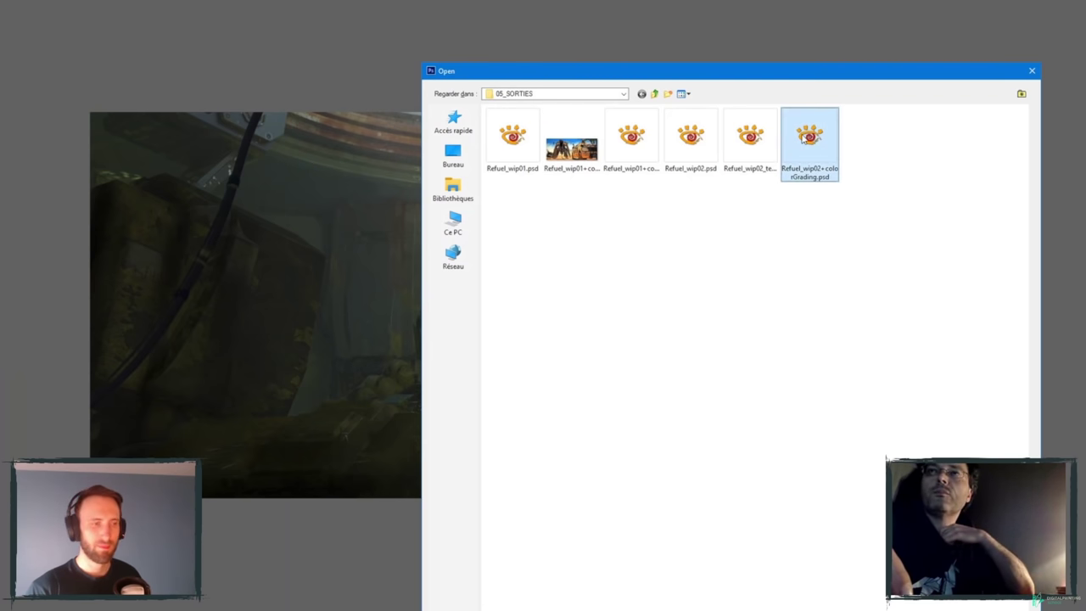
{"action": "double_click", "coordinate": [804, 139]}
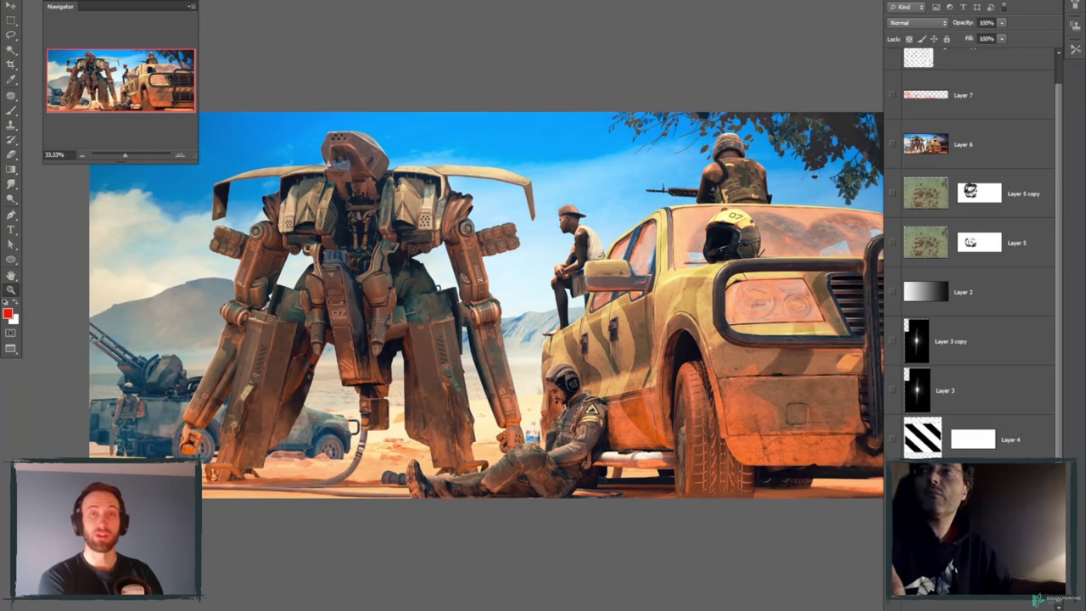
- Undo the last layer visibility change and close Refuel_wip02+colorGrading.psd without saving
{"action": "key", "text": "ctrl+z"}
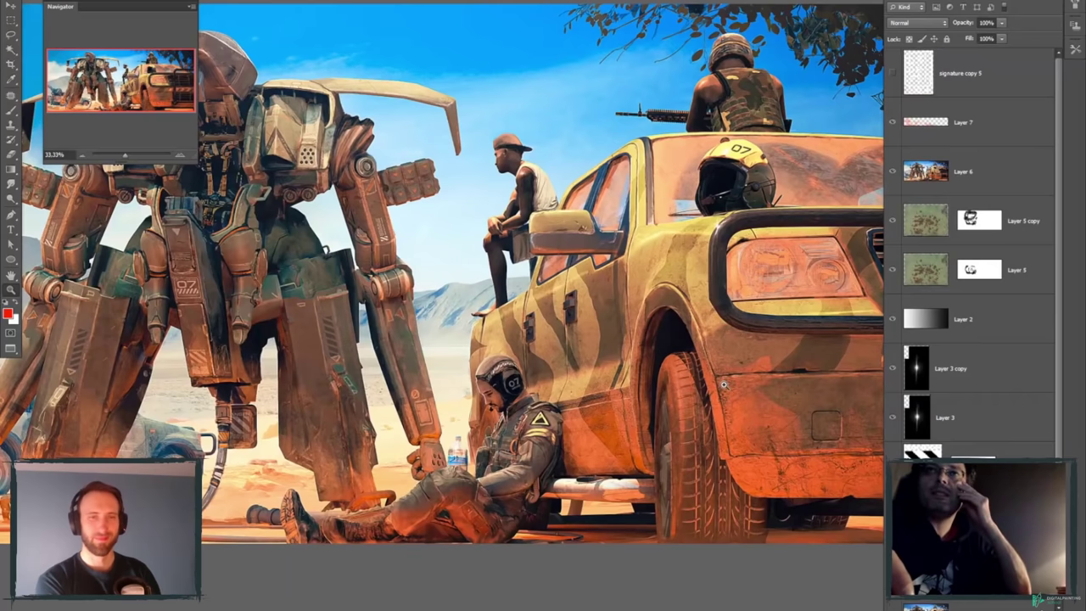
{"action": "key", "text": "ctrl+w"}
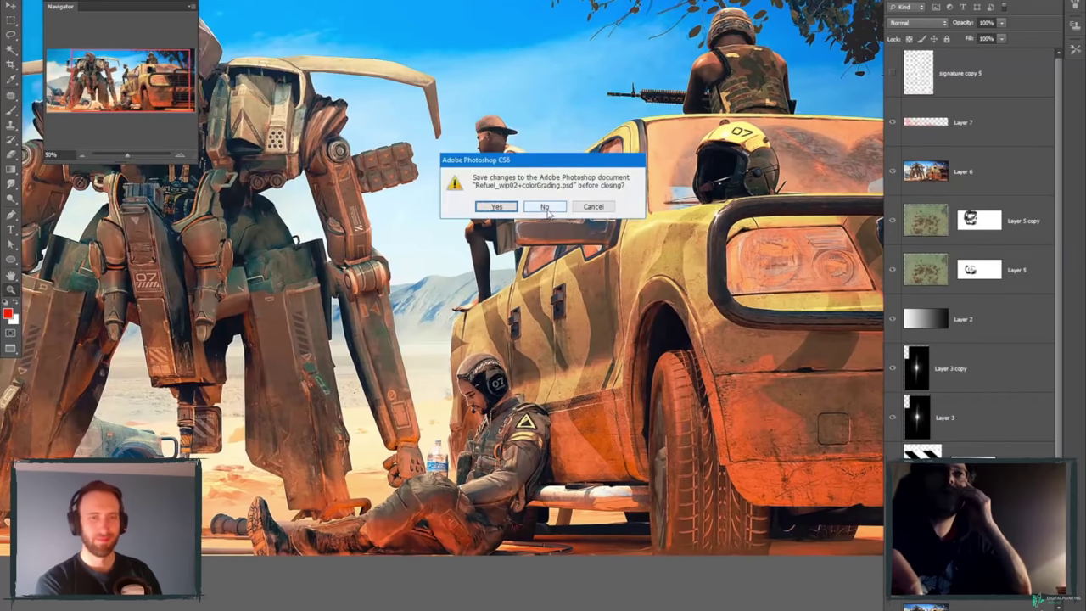
{"action": "left_click", "coordinate": [547, 210]}
- Open Refuel_wip02_temp.psd from the 05_SORTIES folder
{"action": "key", "text": "alt+f"}
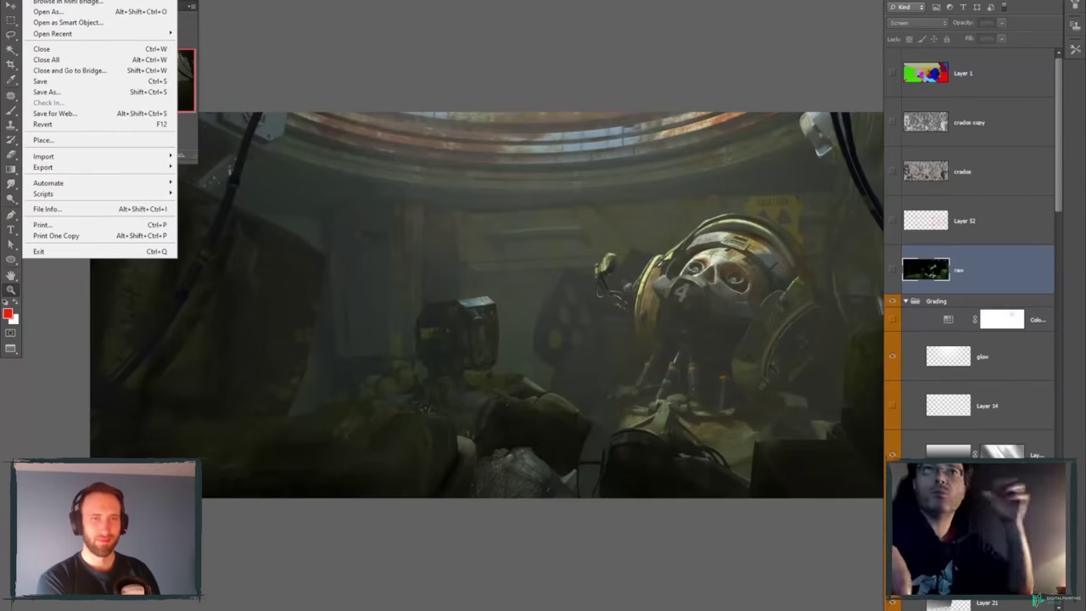
{"action": "key", "text": "o"}
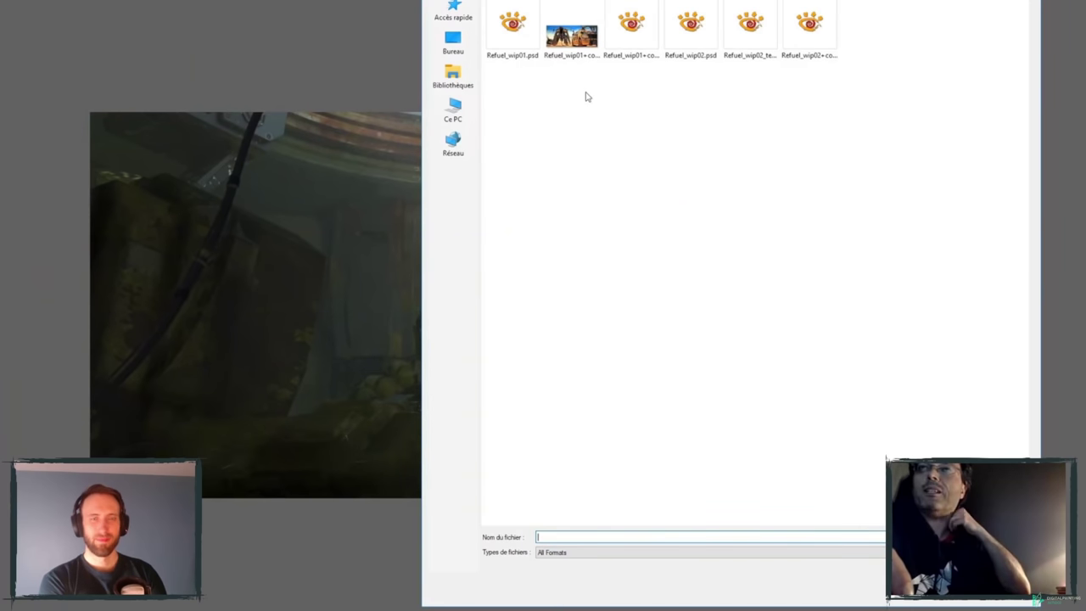
{"action": "left_click", "coordinate": [631, 34]}
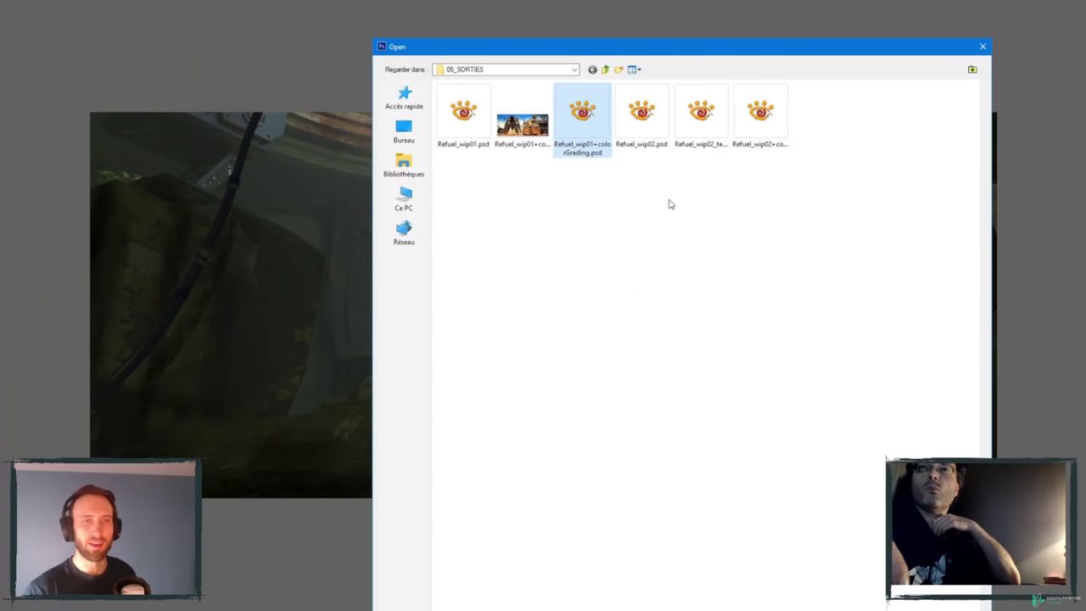
{"action": "key", "text": "Right"}
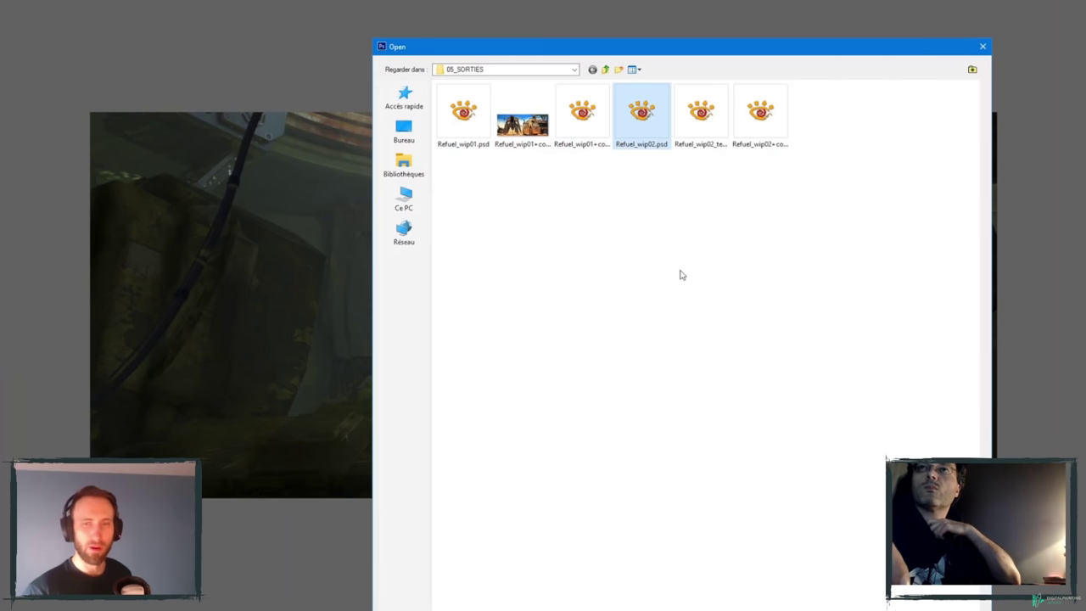
{"action": "left_click", "coordinate": [686, 127]}
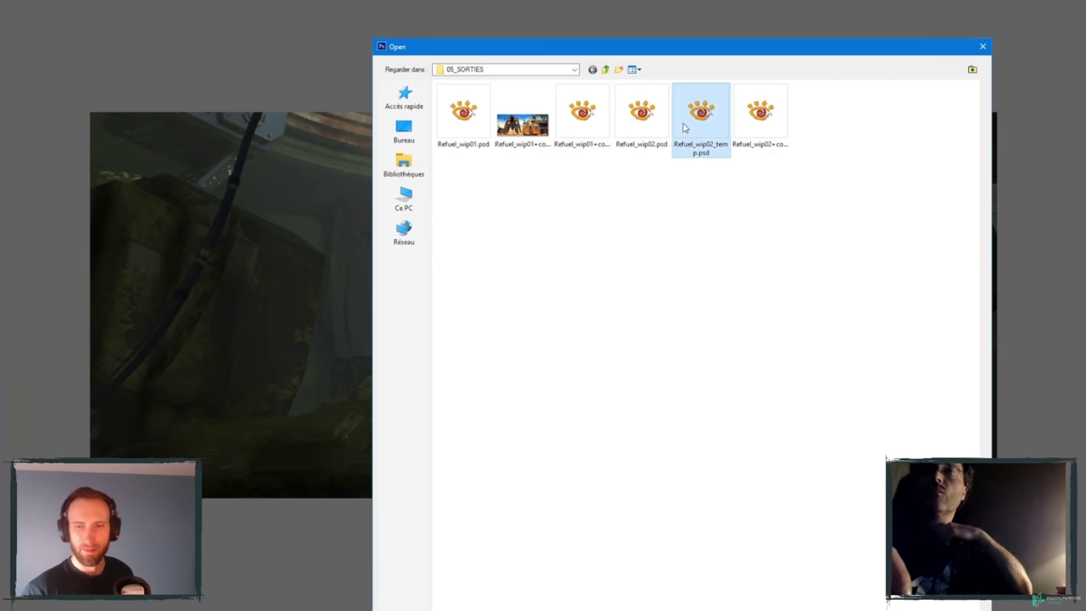
{"action": "double_click", "coordinate": [683, 127]}
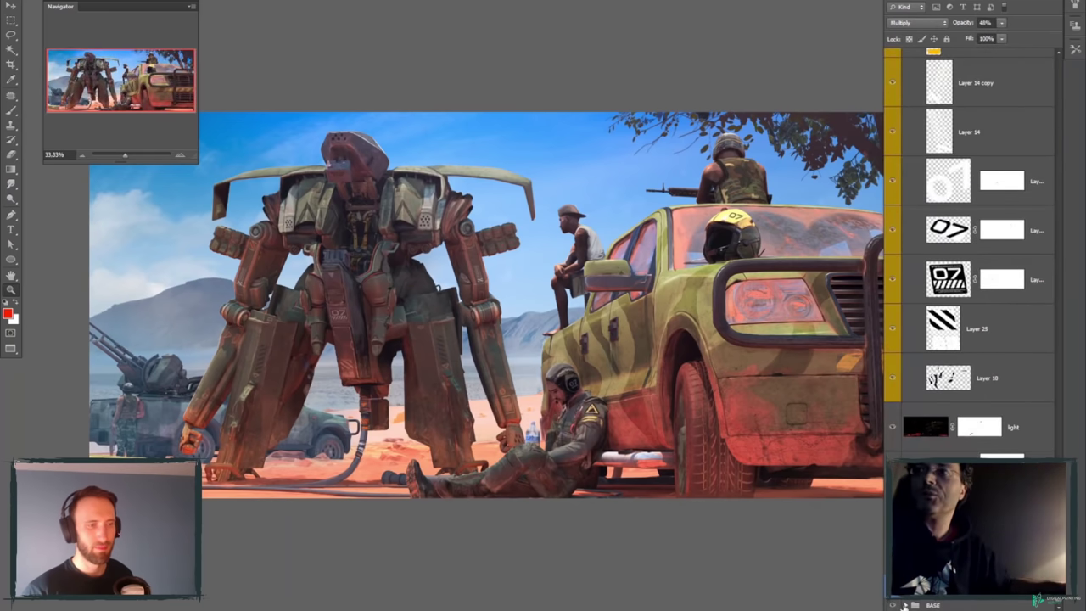
- Isolate the wip02 3D render layer in the BASE group, view it without the interface, and return to the full painting
{"action": "scroll", "coordinate": [967, 246], "scroll_direction": "down", "scroll_amount": 10}
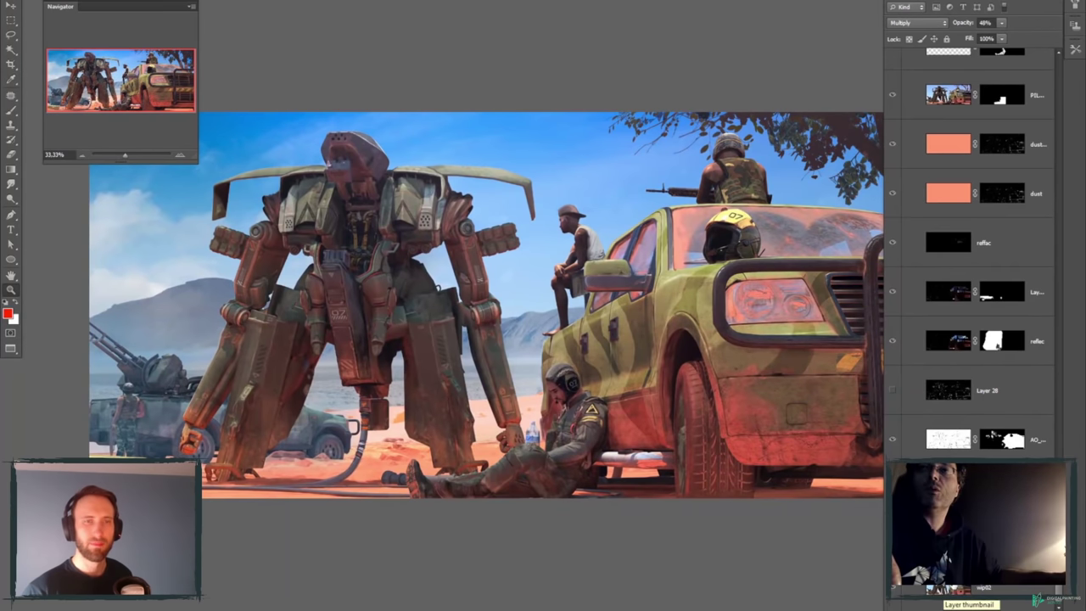
{"action": "left_click", "coordinate": [946, 592]}
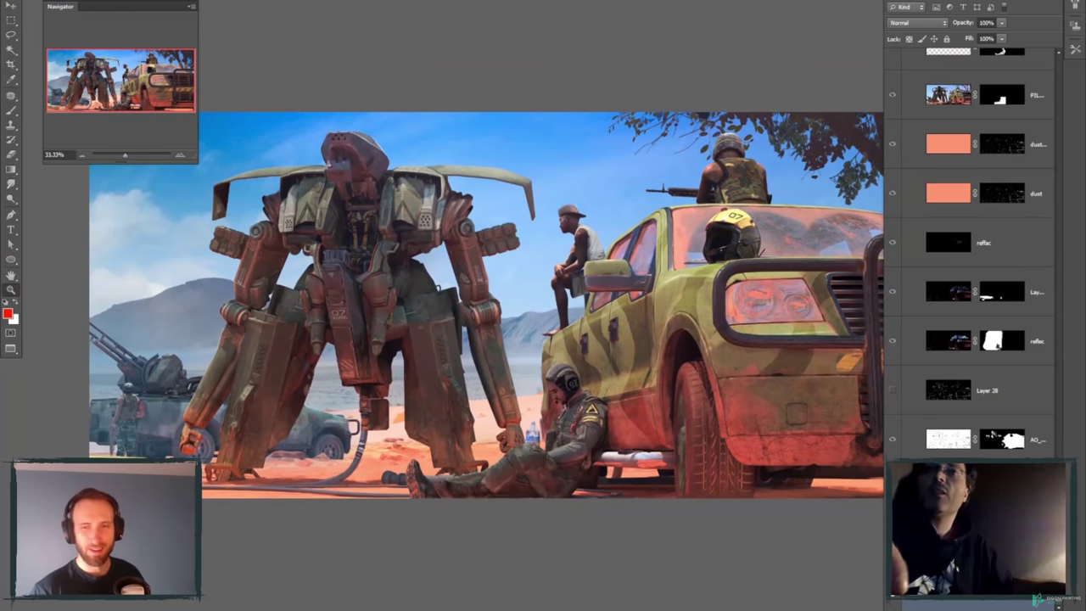
{"action": "left_click", "coordinate": [891, 439], "text": "alt"}
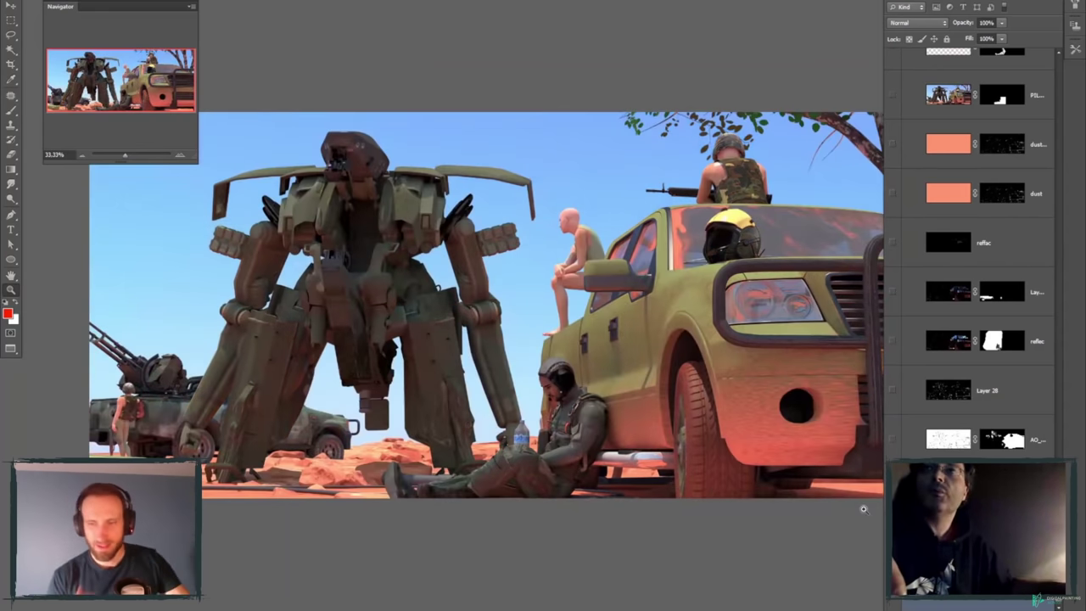
{"action": "key", "text": "Tab"}
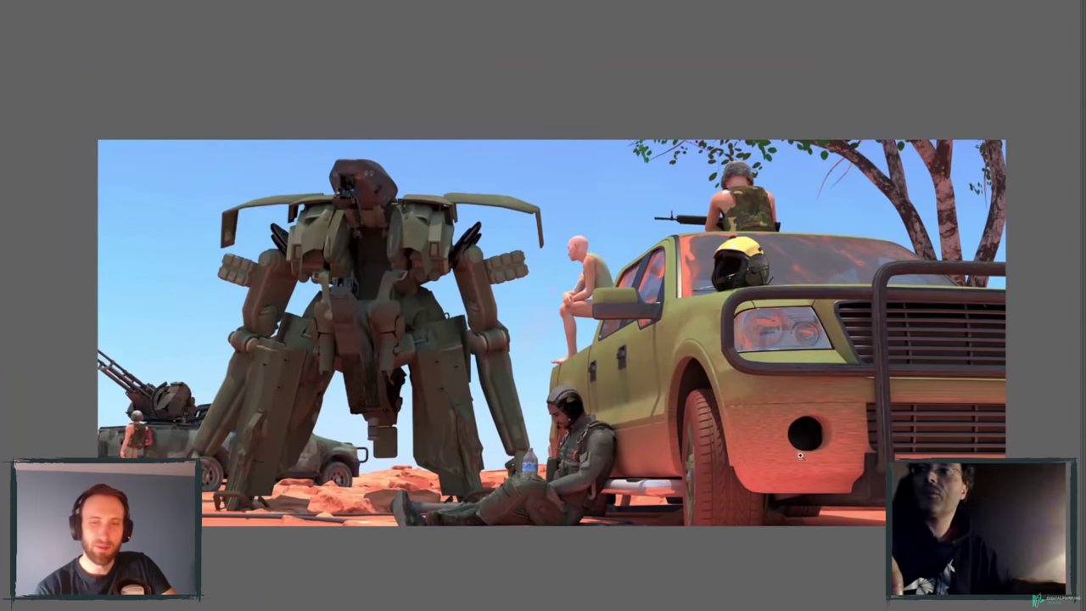
{"action": "key", "text": "Tab"}
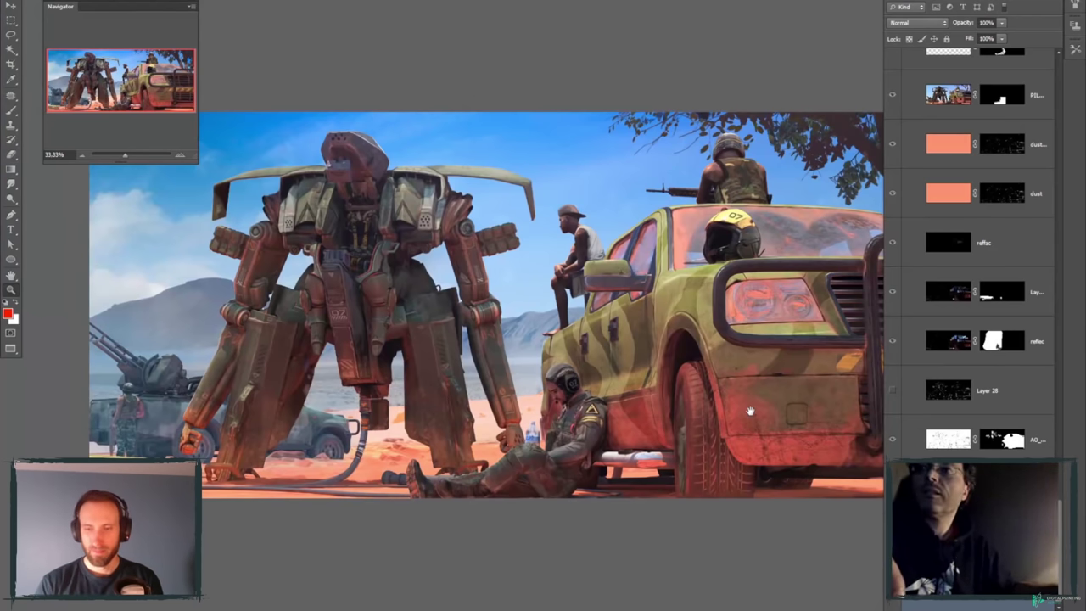
{"action": "left_click_drag", "start_coordinate": [750, 411], "coordinate": [694, 468]}
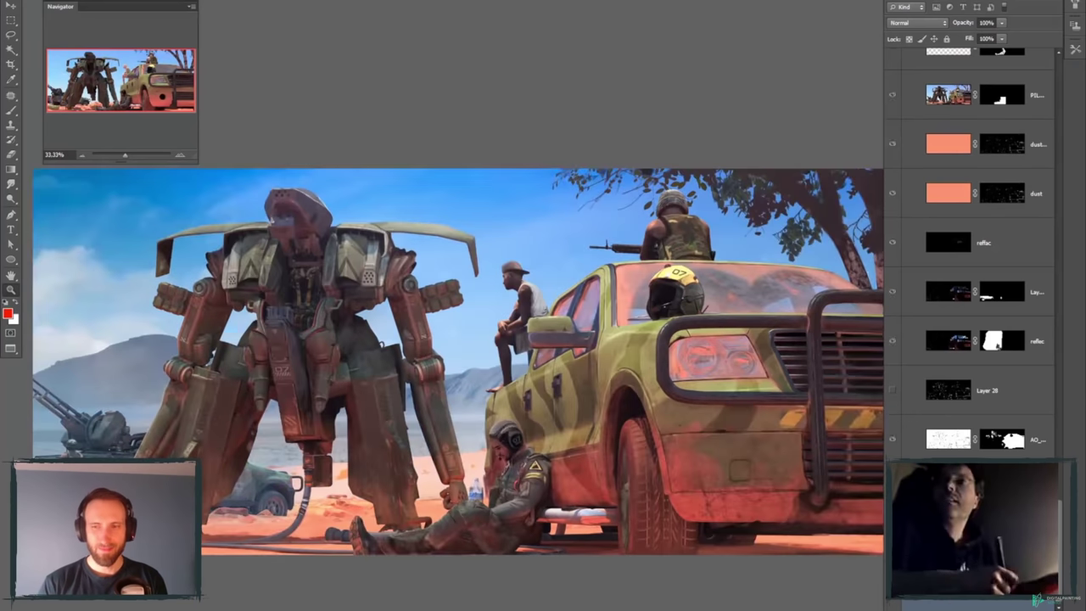
- Add a new empty layer directly above Layer 49, near the top of the layer stack
{"action": "scroll", "coordinate": [975, 254], "scroll_direction": "up", "scroll_amount": 10}
{"action": "left_click", "coordinate": [984, 97]}
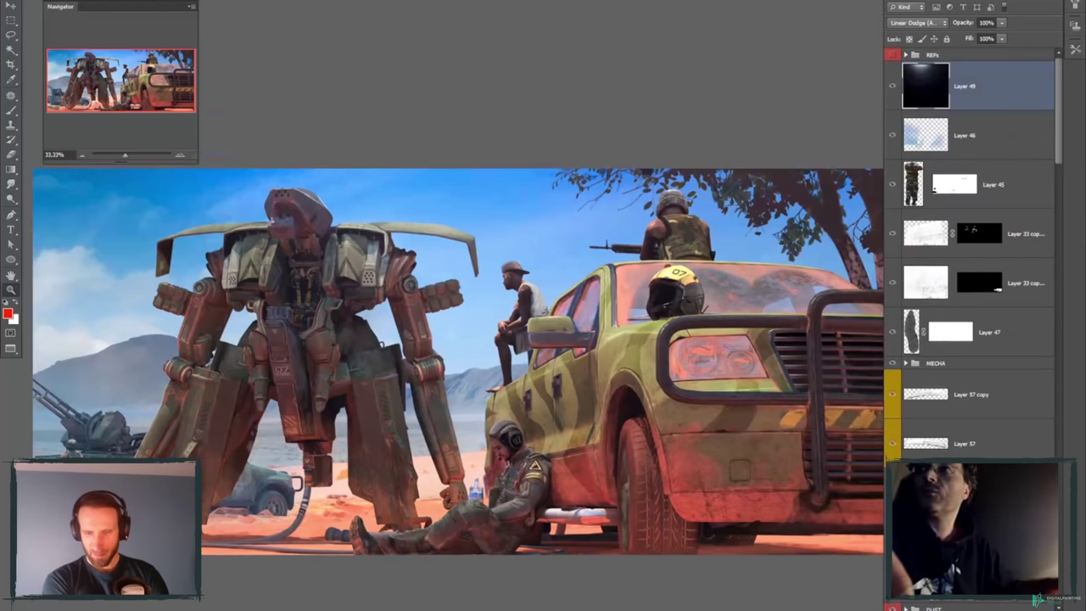
{"action": "key", "text": "ctrl+shift+alt+n"}
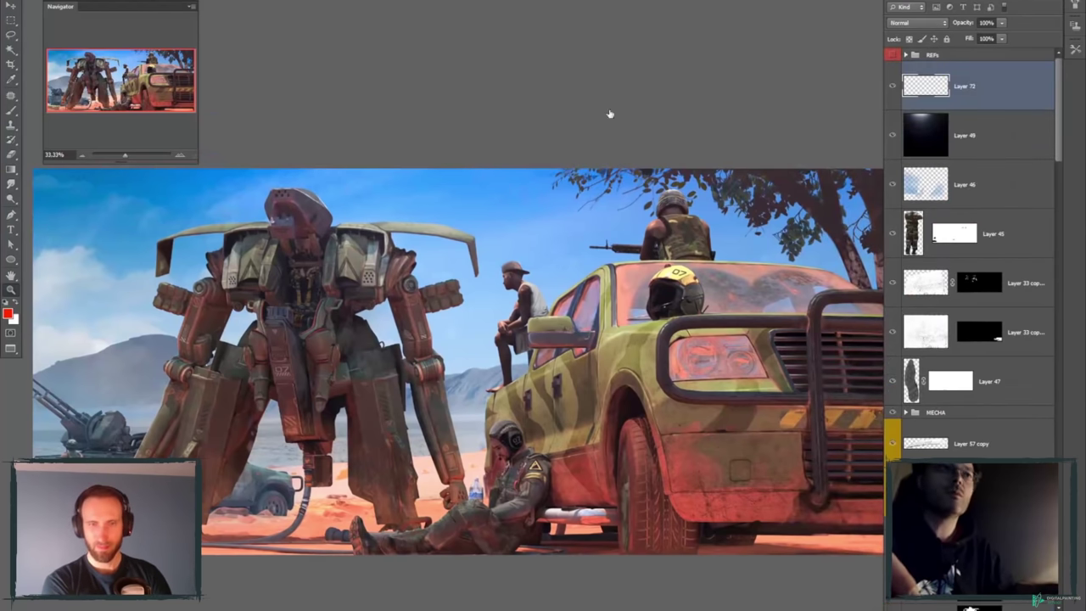
- Choose the triangular size 58 brush preset for the Brush tool
{"action": "key", "text": "b"}
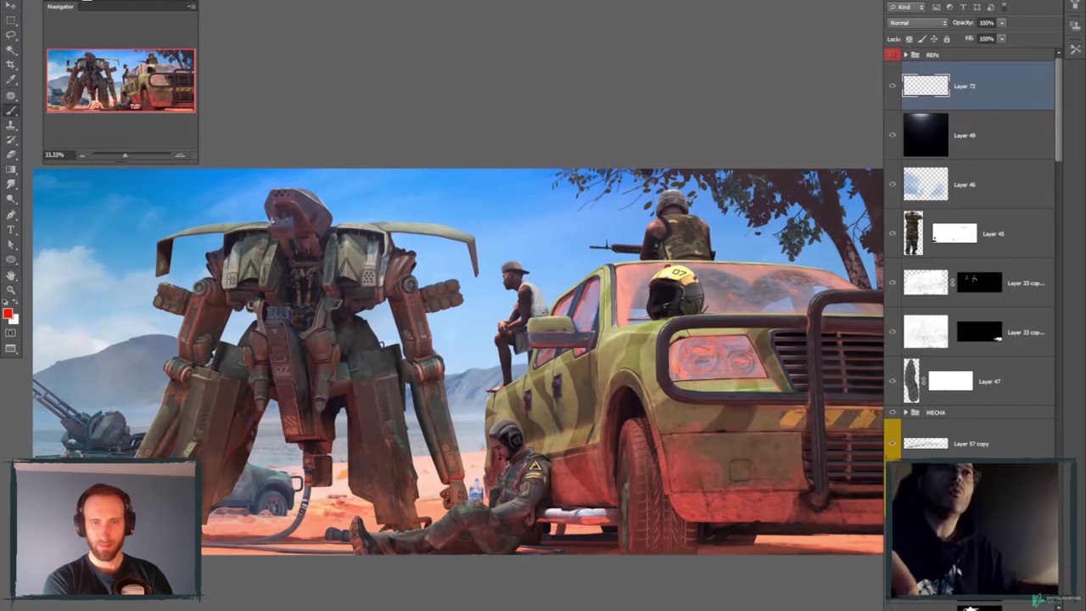
{"action": "key", "text": "F5"}
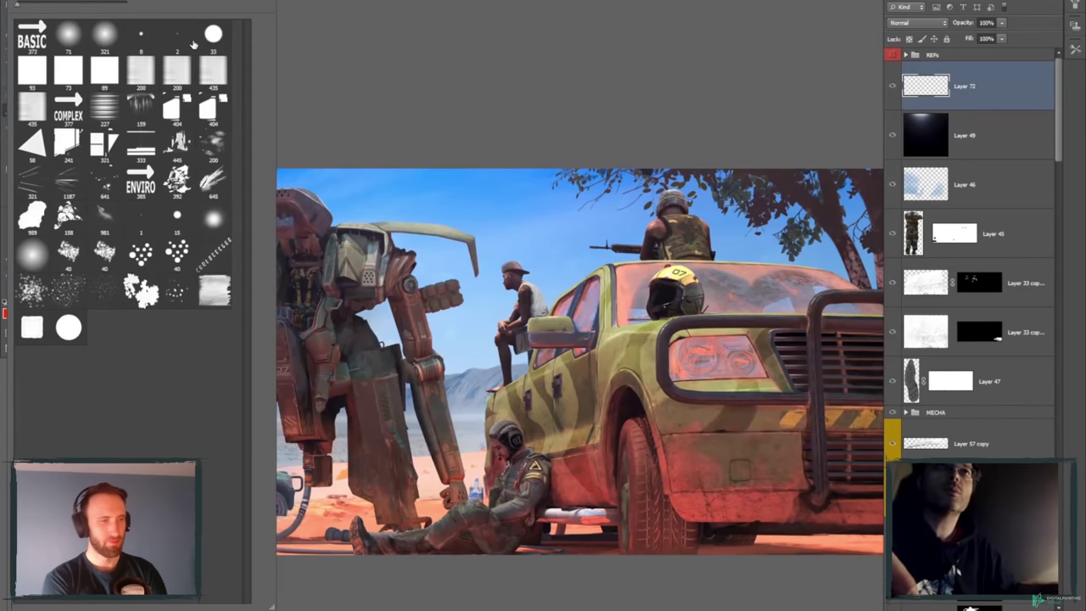
{"action": "left_click", "coordinate": [31, 146]}
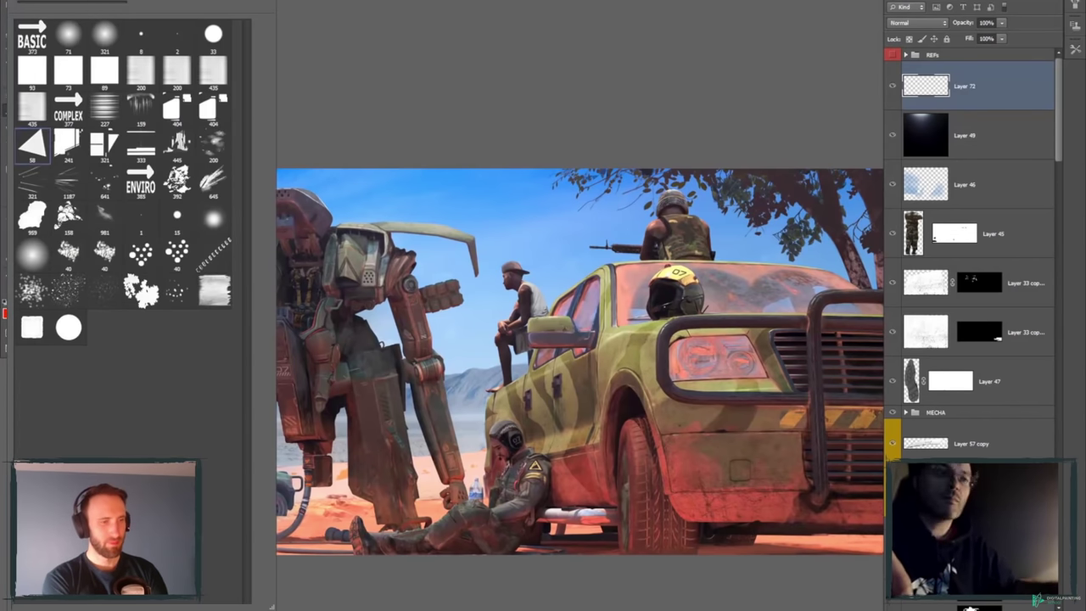
- Draw two straight red horizontal lines across the whole painting, splitting its height into roughly thirds
{"action": "key", "text": "F5"}
{"action": "key", "text": "ctrl+minus"}
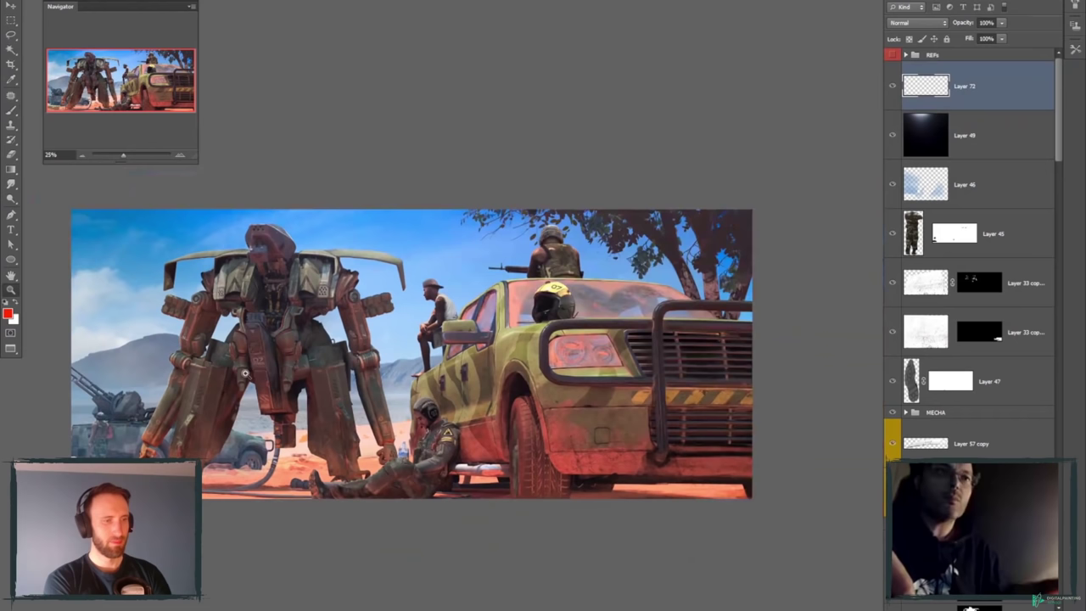
{"action": "key", "text": "b"}
{"action": "left_click_drag", "start_coordinate": [75, 331], "coordinate": [626, 356]}
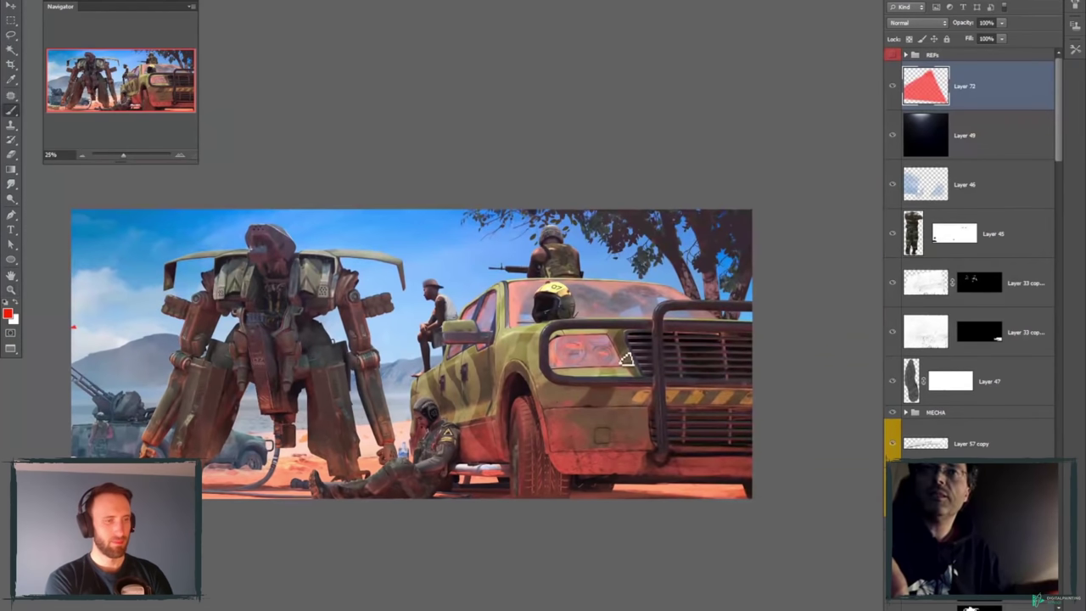
{"action": "left_click_drag", "start_coordinate": [76, 324], "coordinate": [747, 324]}
{"action": "left_click", "coordinate": [48, 422]}
{"action": "left_click", "coordinate": [780, 423], "text": "shift"}
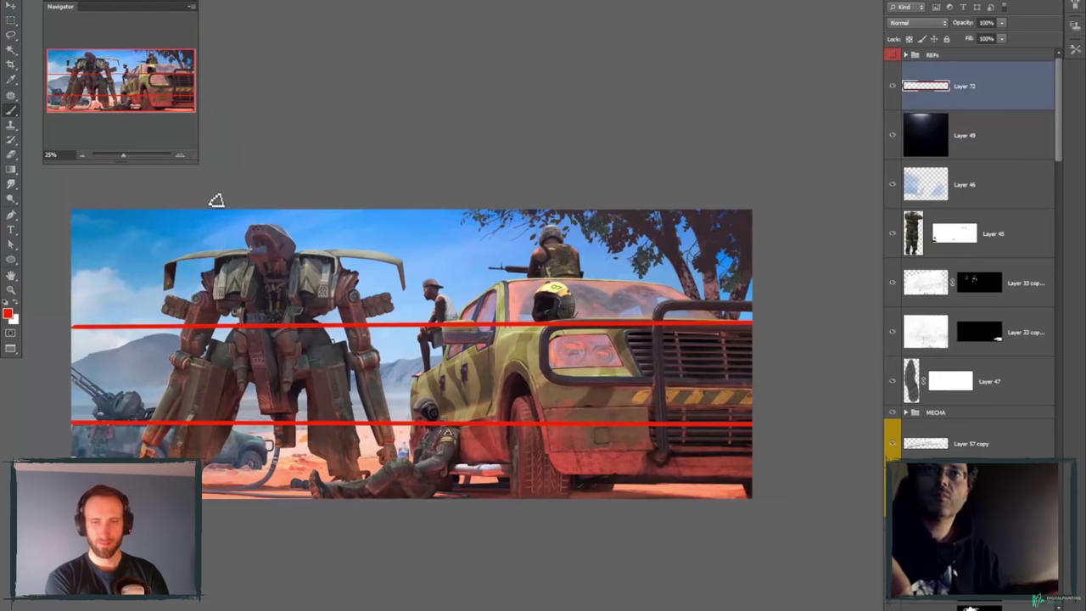
- Draw two straight red vertical lines through the full height, one through the mech and one at the truck's rear
{"action": "left_click", "coordinate": [232, 529]}
{"action": "left_click", "coordinate": [230, 191], "text": "shift"}
{"action": "left_click", "coordinate": [442, 191]}
{"action": "left_click", "coordinate": [467, 562], "text": "shift"}
{"action": "scroll", "coordinate": [516, 577], "scroll_direction": "right", "scroll_amount": 2}
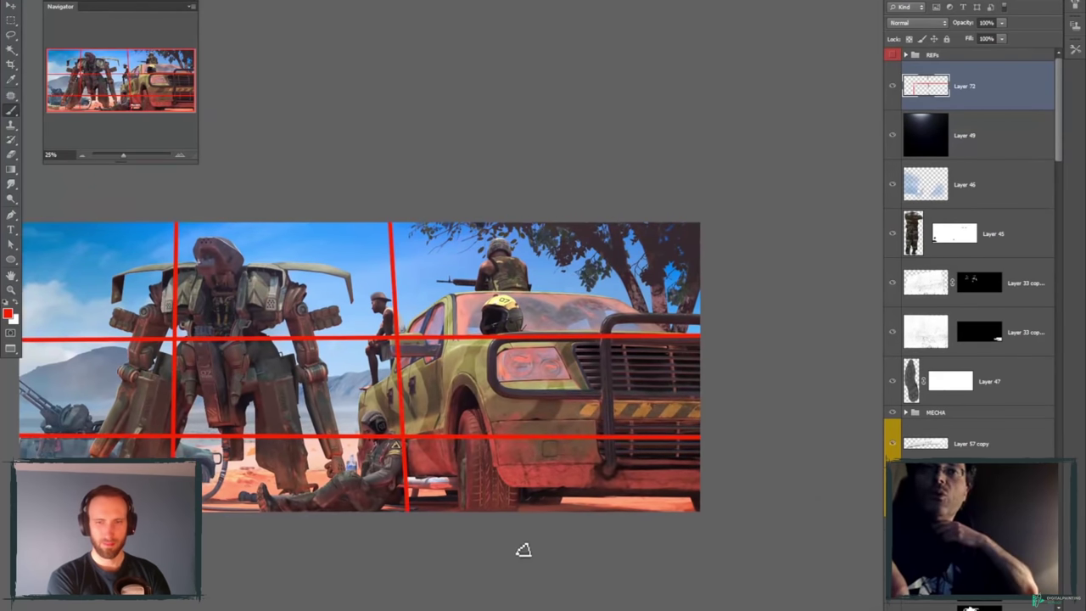
- Mark the four intersections of the red grid with thick red brush spots
{"action": "left_click", "coordinate": [404, 438]}
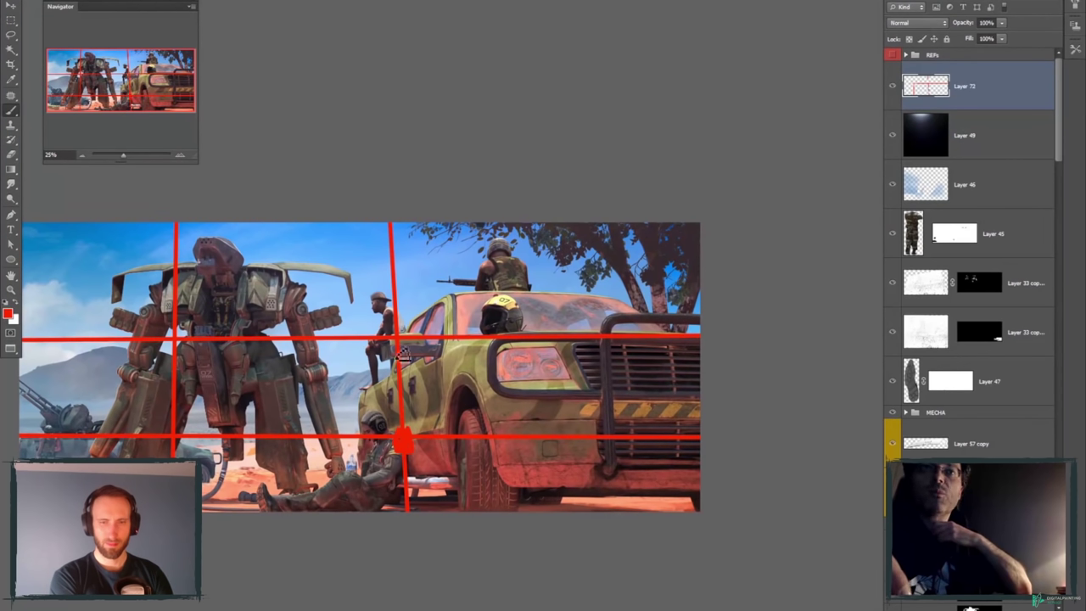
{"action": "left_click_drag", "start_coordinate": [398, 348], "coordinate": [390, 339]}
{"action": "left_click_drag", "start_coordinate": [181, 336], "coordinate": [174, 340]}
{"action": "left_click_drag", "start_coordinate": [176, 429], "coordinate": [168, 435]}
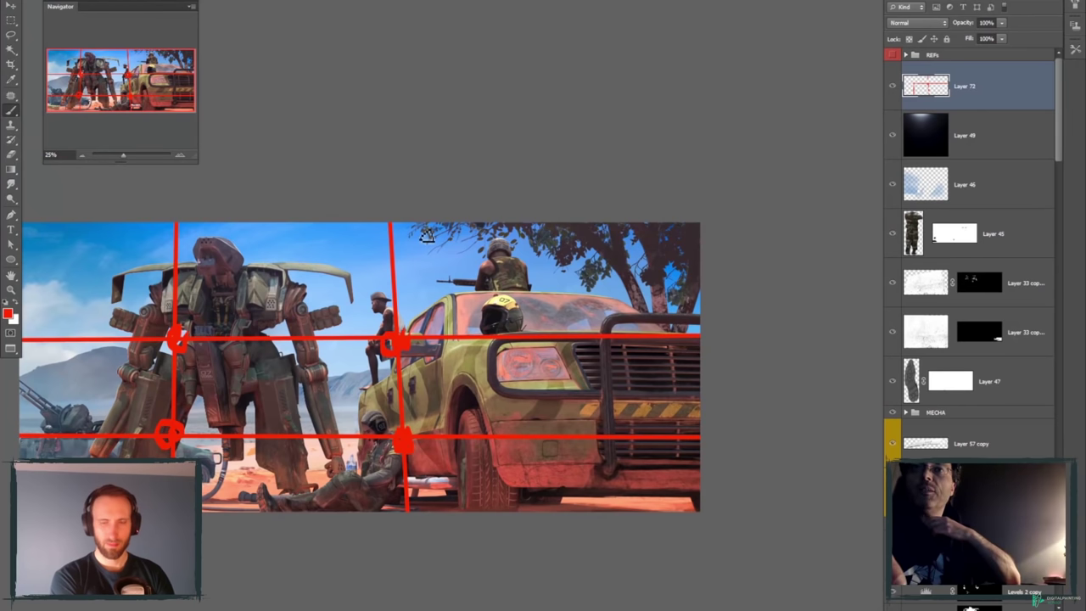
- Try a freehand red curve running from the tree past the truck's rear to the seated soldier, and undo it
{"action": "left_click_drag", "start_coordinate": [569, 225], "coordinate": [403, 295]}
{"action": "mouse_move", "coordinate": [398, 345]}
{"action": "left_mouse_down"}
{"action": "mouse_move", "coordinate": [360, 385]}
{"action": "mouse_move", "coordinate": [331, 499]}
{"action": "left_mouse_up"}
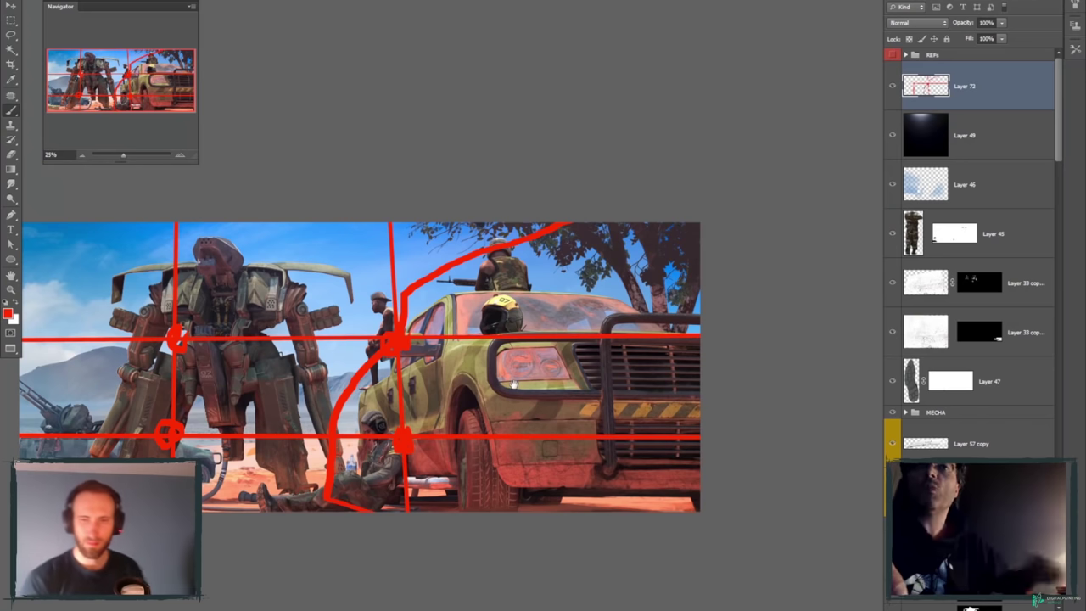
{"action": "left_click_drag", "start_coordinate": [513, 385], "coordinate": [668, 396]}
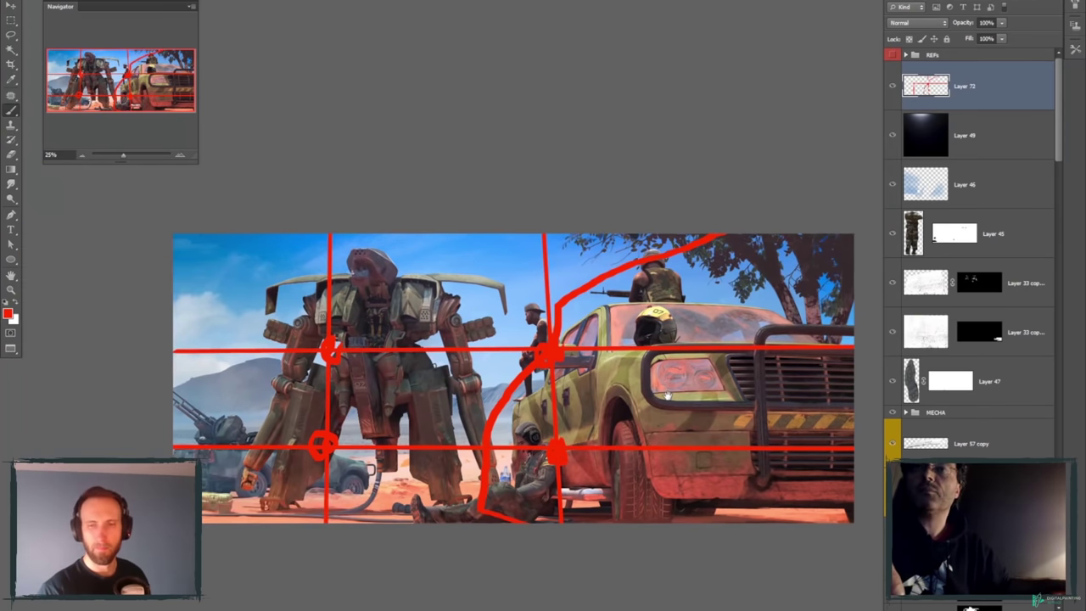
{"action": "left_click_drag", "start_coordinate": [667, 395], "coordinate": [664, 379]}
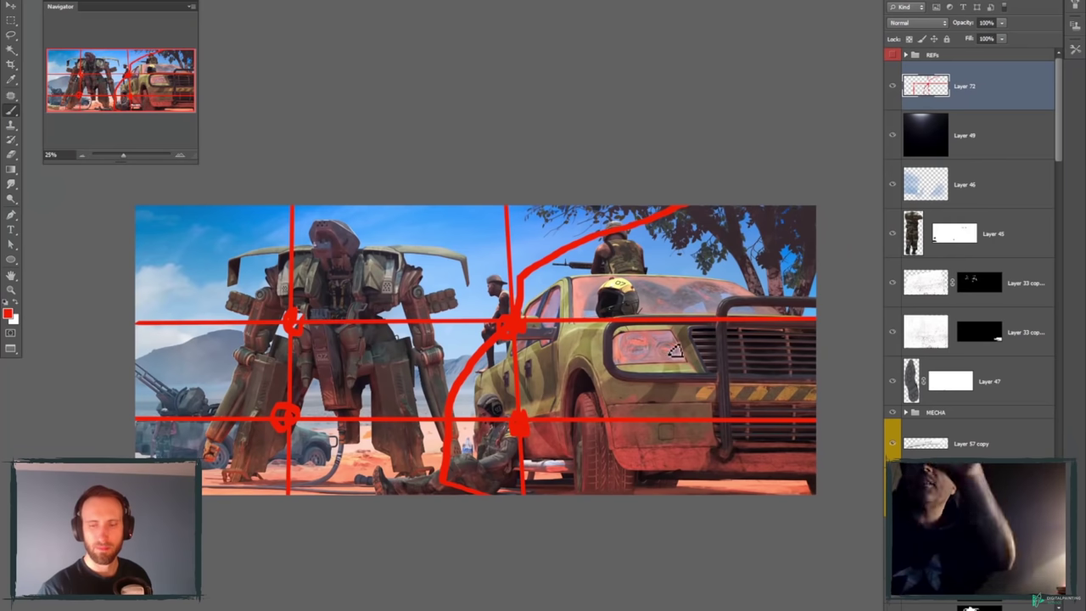
{"action": "scroll", "coordinate": [727, 387], "scroll_direction": "up", "scroll_amount": 1}
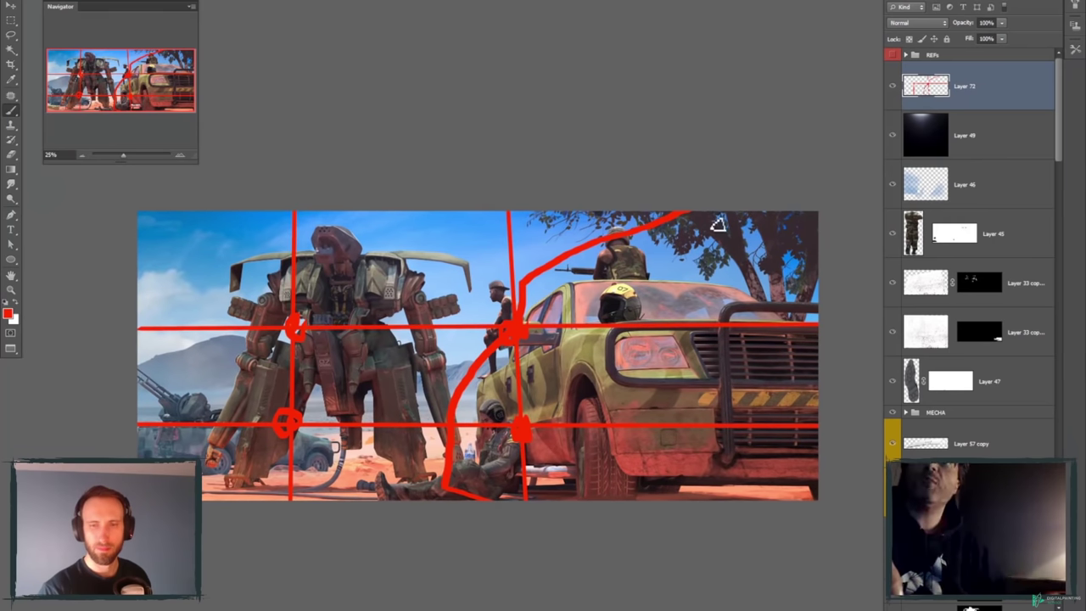
{"action": "key", "text": "ctrl+z"}
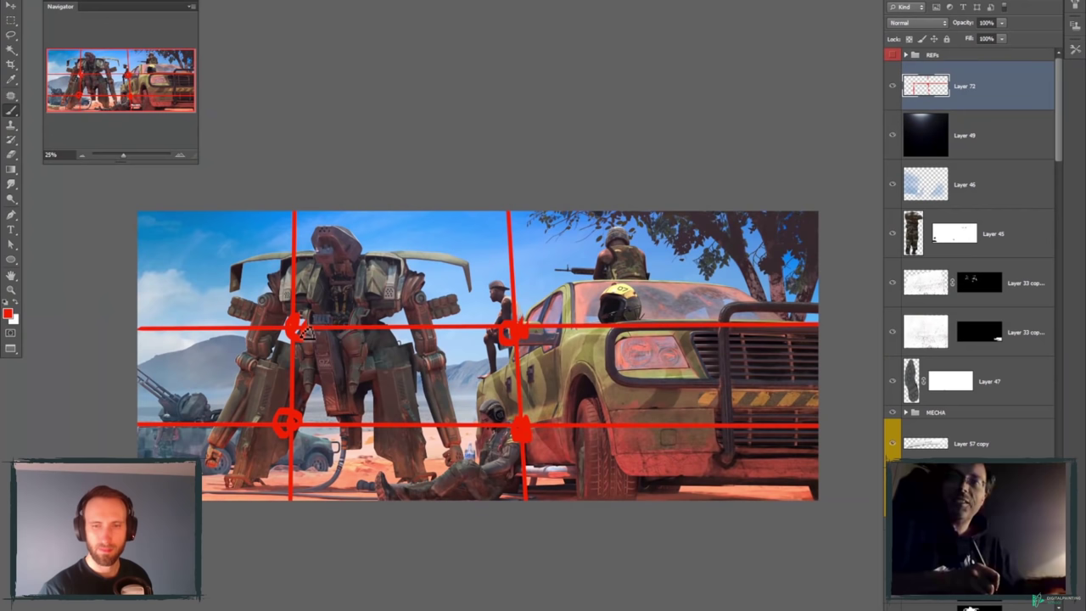
- Draw four straight red perspective lines along the truck, from slanted across its windshield to nearly level across its bumper
{"action": "left_click", "coordinate": [473, 381], "text": "shift"}
{"action": "left_click", "coordinate": [475, 416]}
{"action": "left_click", "coordinate": [699, 383], "text": "shift"}
{"action": "left_click", "coordinate": [432, 441]}
{"action": "left_click", "coordinate": [797, 441], "text": "shift"}
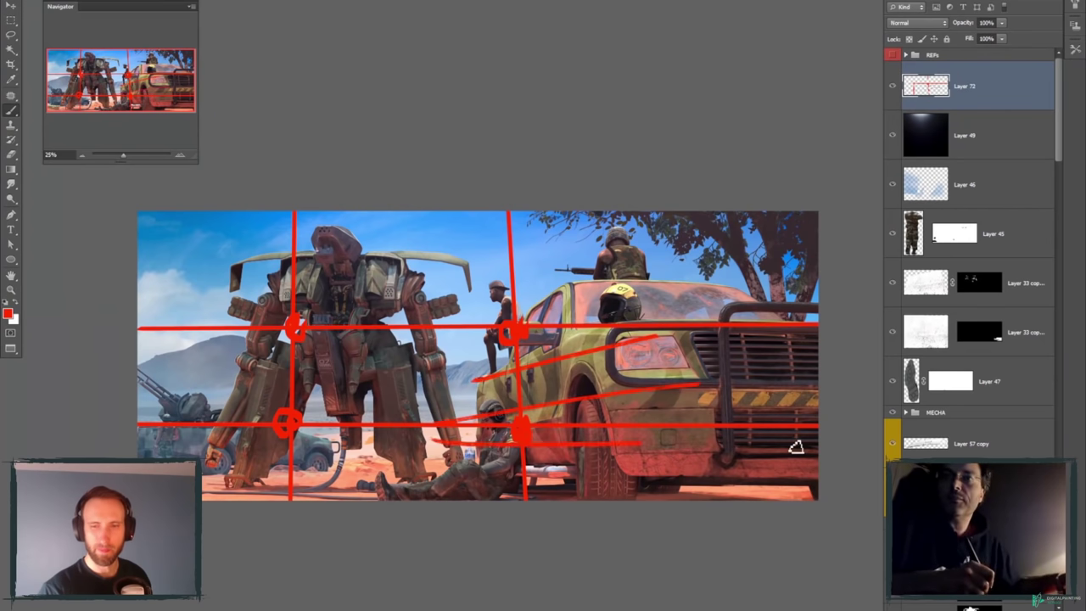
{"action": "left_click", "coordinate": [463, 344]}
{"action": "left_click", "coordinate": [729, 268], "text": "shift"}
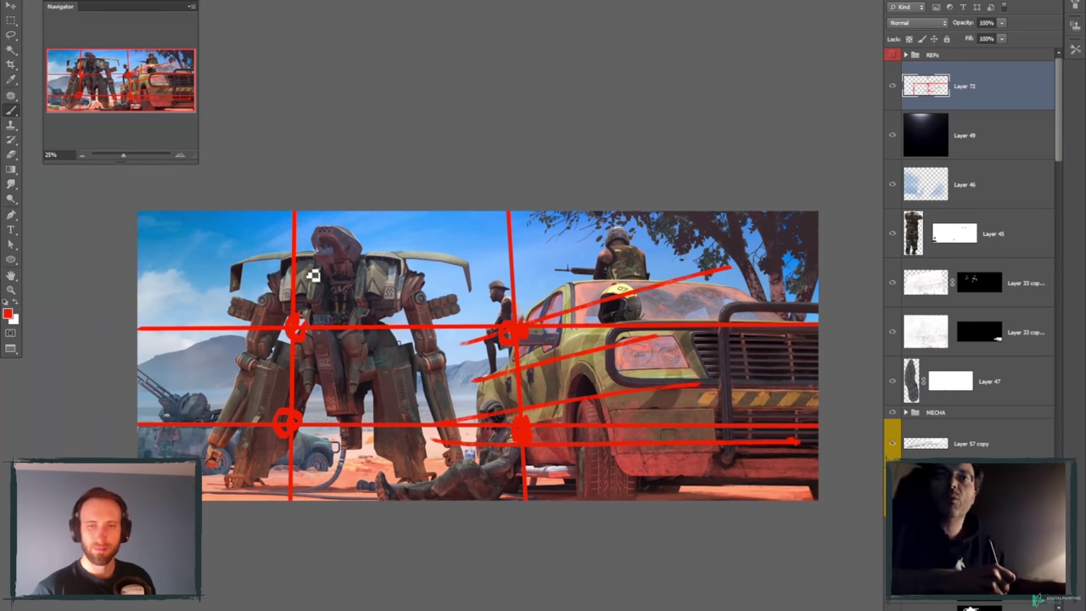
- Enlarge the view of the mech and hide Layer 72 with the red guide lines
{"action": "key", "text": "z"}
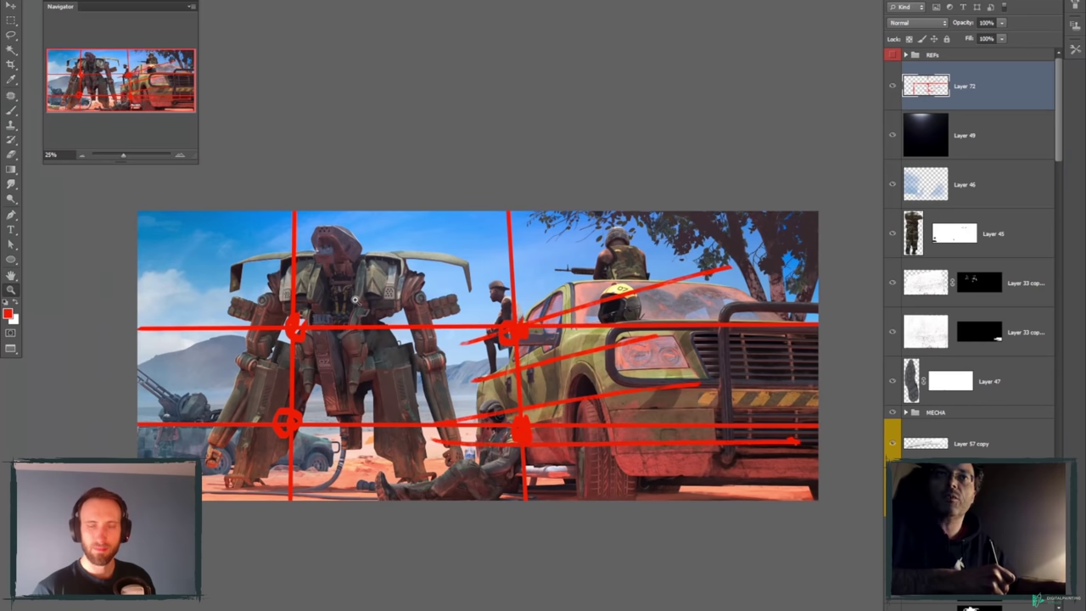
{"action": "left_click", "coordinate": [354, 298]}
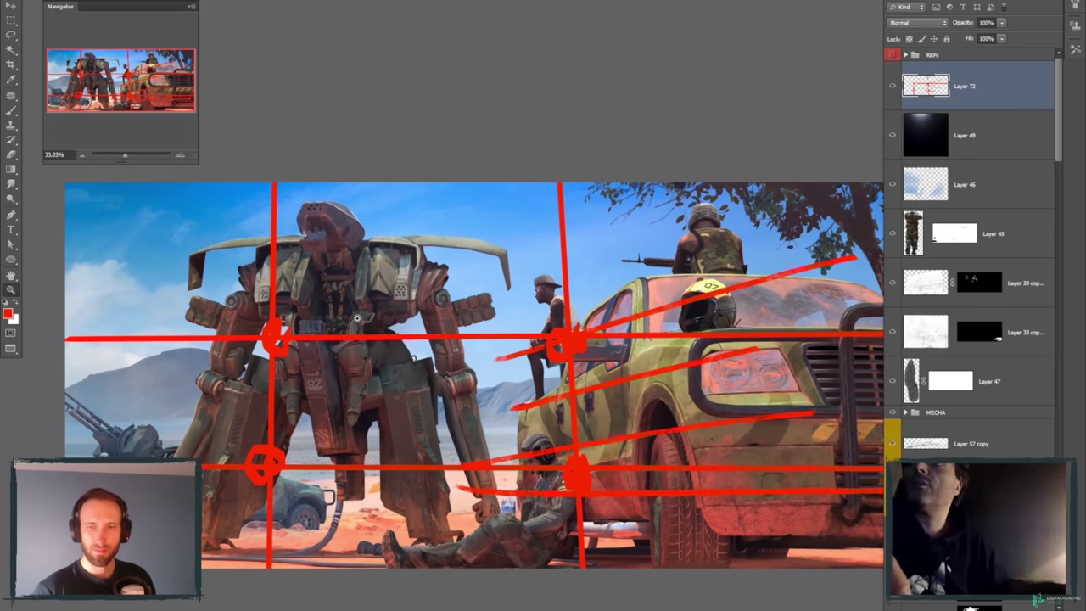
{"action": "left_click", "coordinate": [276, 348]}
{"action": "left_click", "coordinate": [891, 85]}
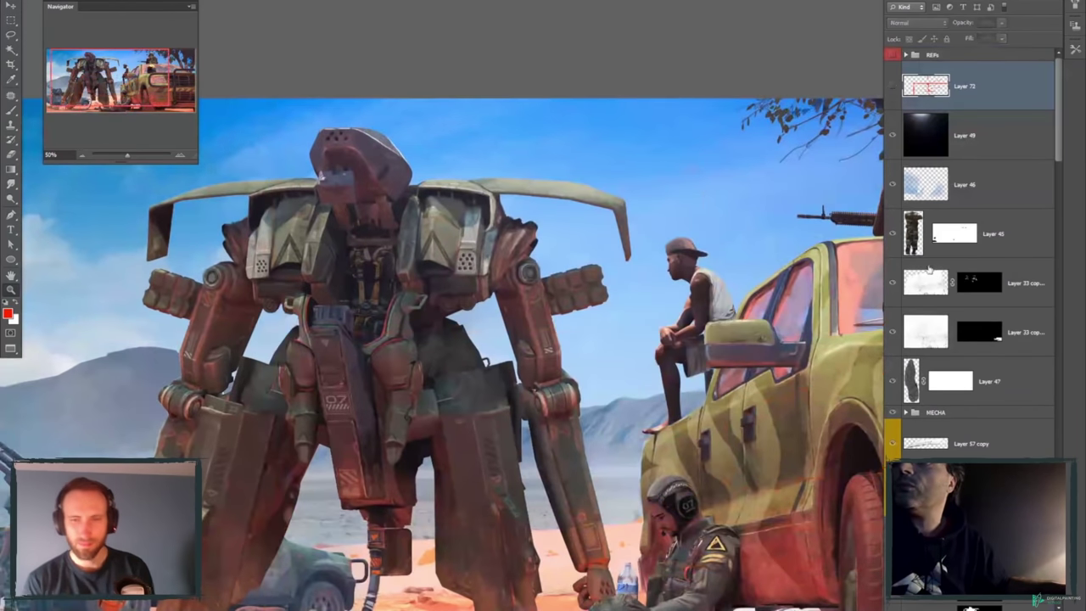
- Switch the tex group in the layer stack off and on again to compare the painting with and without it
{"action": "scroll", "coordinate": [948, 339], "scroll_direction": "down", "scroll_amount": 3}
{"action": "scroll", "coordinate": [948, 404], "scroll_direction": "down", "scroll_amount": 2}
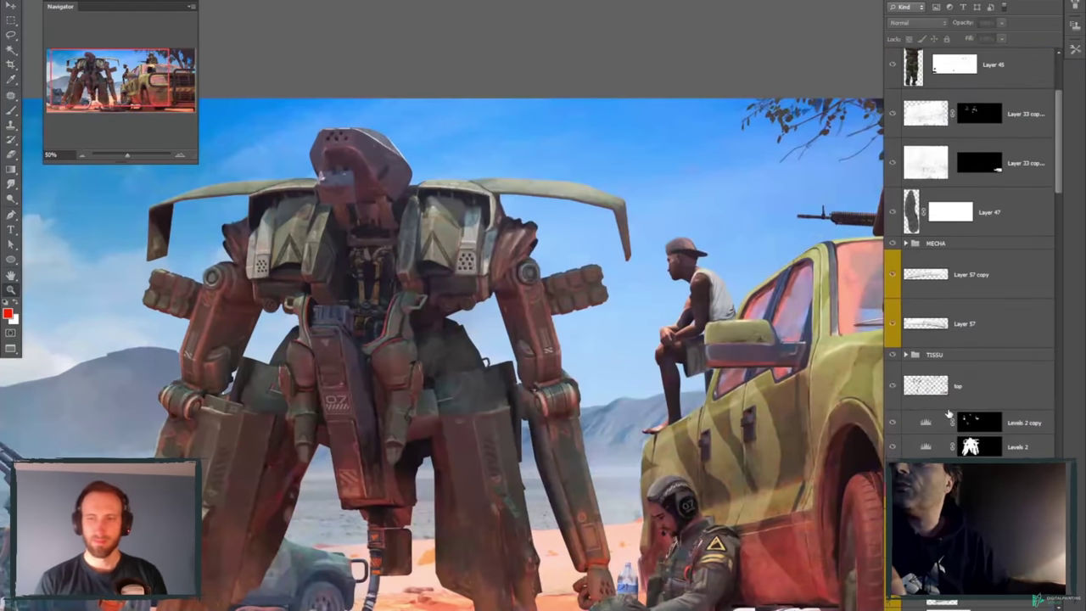
{"action": "scroll", "coordinate": [948, 411], "scroll_direction": "down", "scroll_amount": 2}
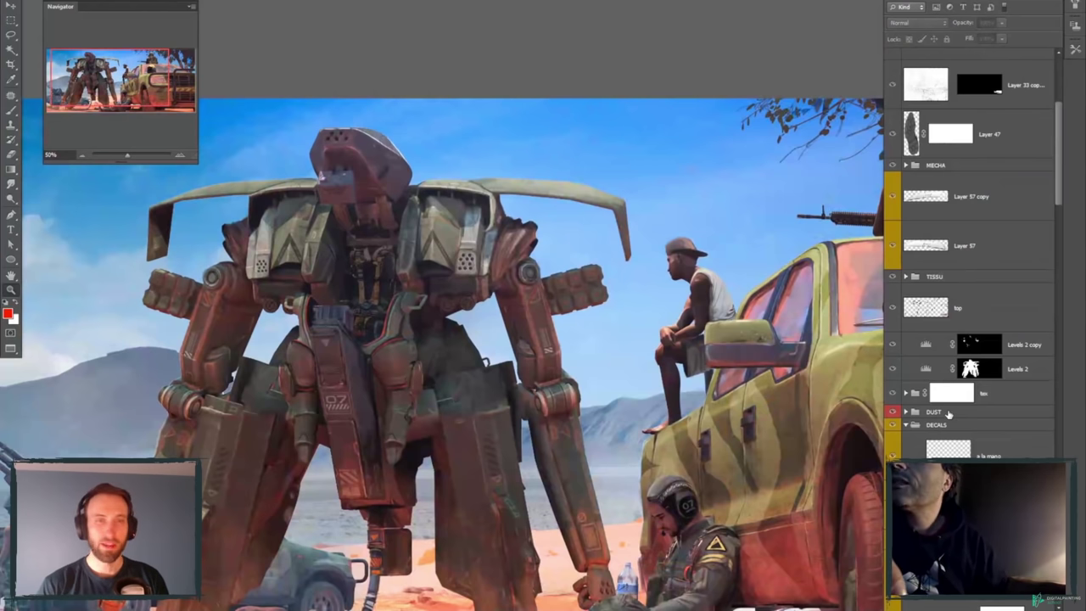
{"action": "scroll", "coordinate": [948, 413], "scroll_direction": "down", "scroll_amount": 1}
{"action": "scroll", "coordinate": [913, 402], "scroll_direction": "down", "scroll_amount": 1}
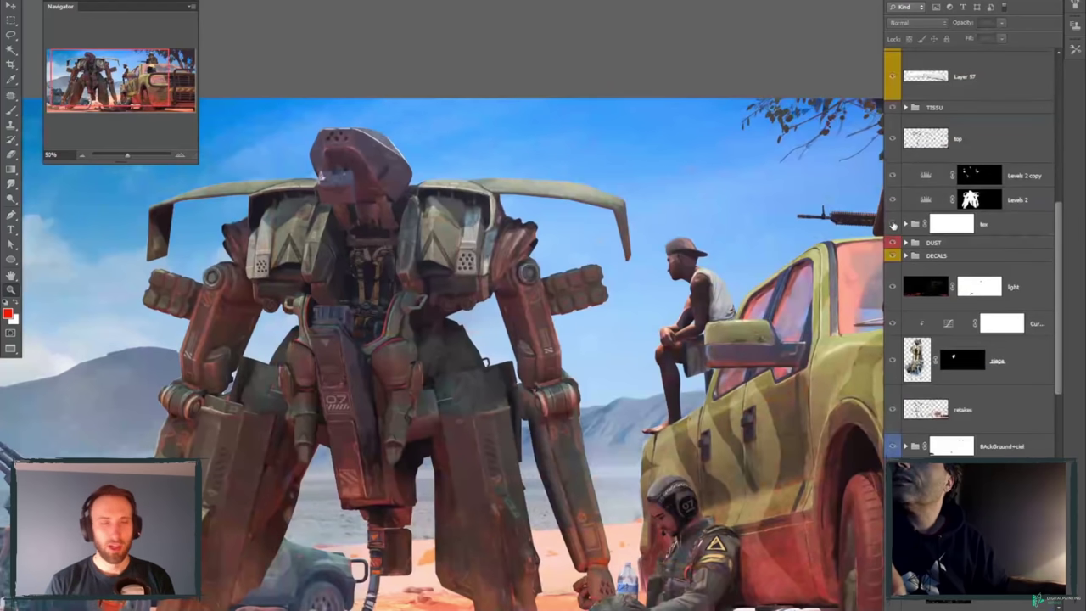
{"action": "left_click", "coordinate": [892, 224]}
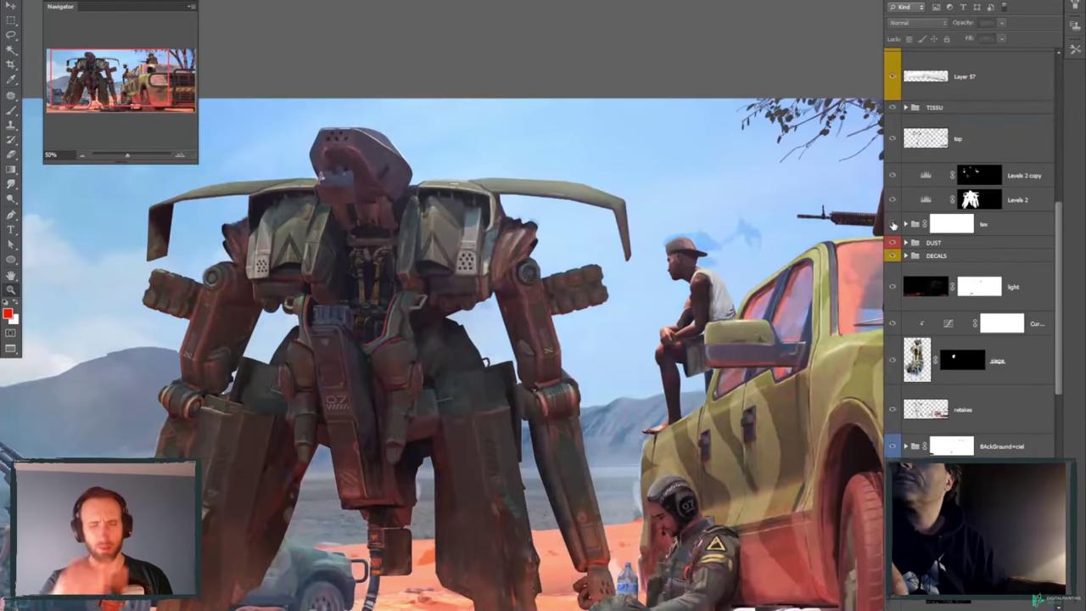
{"action": "left_click", "coordinate": [892, 224]}
{"action": "scroll", "coordinate": [908, 323], "scroll_direction": "down", "scroll_amount": 2}
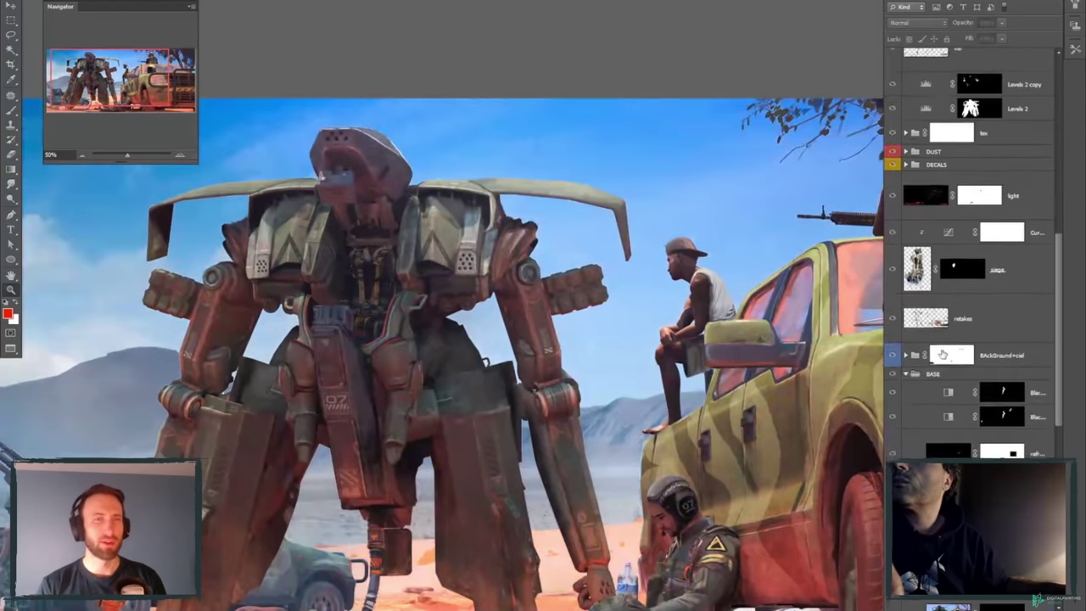
- Compare the mech with and without its inner chest machinery, up close and in the wider composition
{"action": "scroll", "coordinate": [909, 325], "scroll_direction": "up", "scroll_amount": 3}
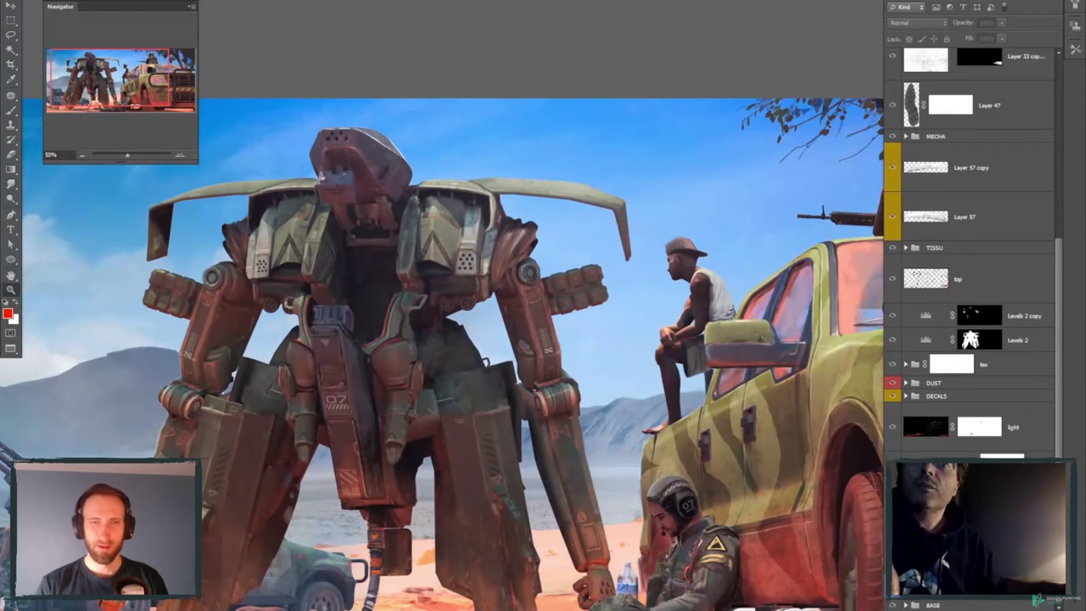
{"action": "key", "text": "ctrl+z"}
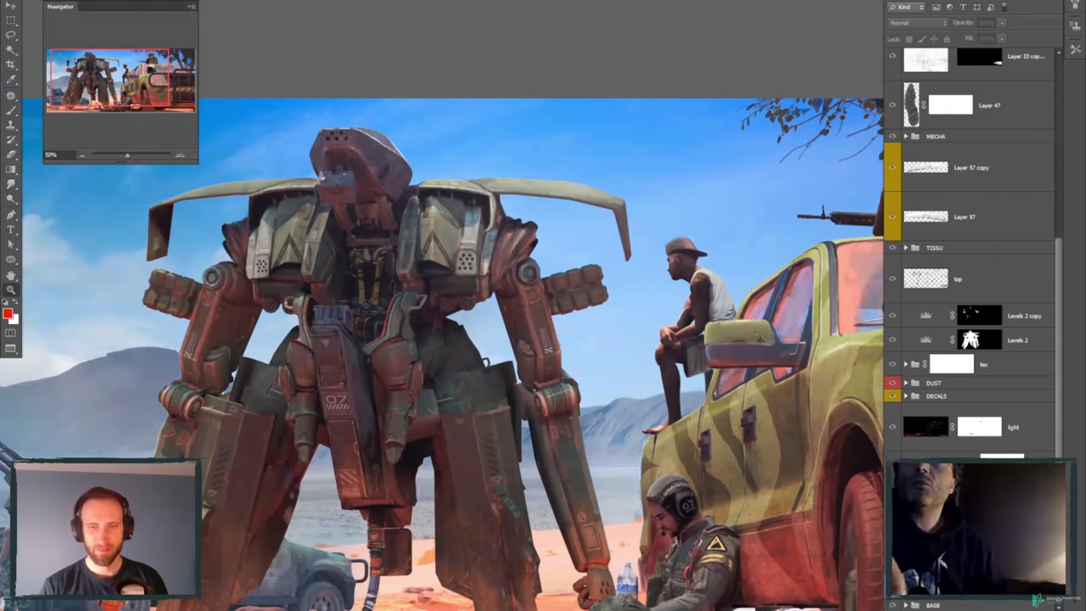
{"action": "key", "text": "ctrl+z"}
{"action": "left_click", "coordinate": [573, 284], "text": "alt"}
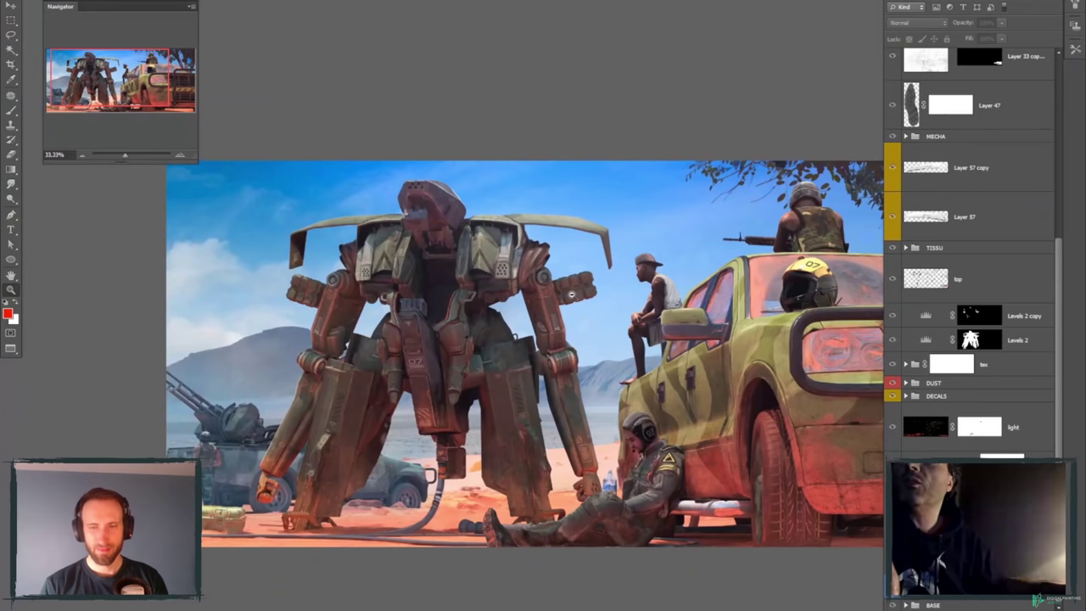
{"action": "left_click", "coordinate": [571, 294], "text": "alt"}
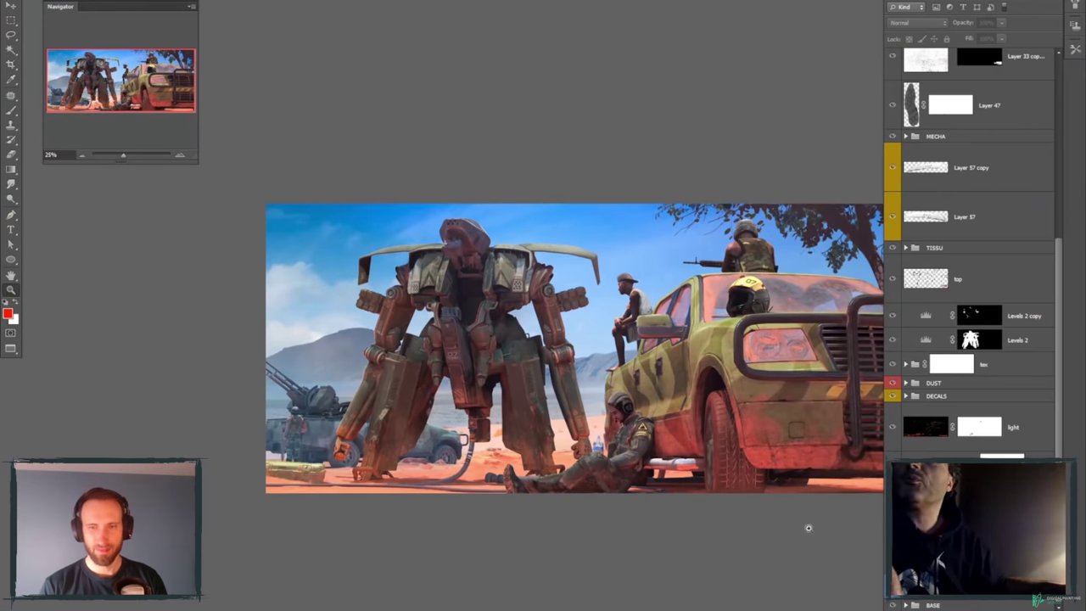
- Set the selected layer's opacity to 45%
{"action": "left_click", "coordinate": [1001, 38]}
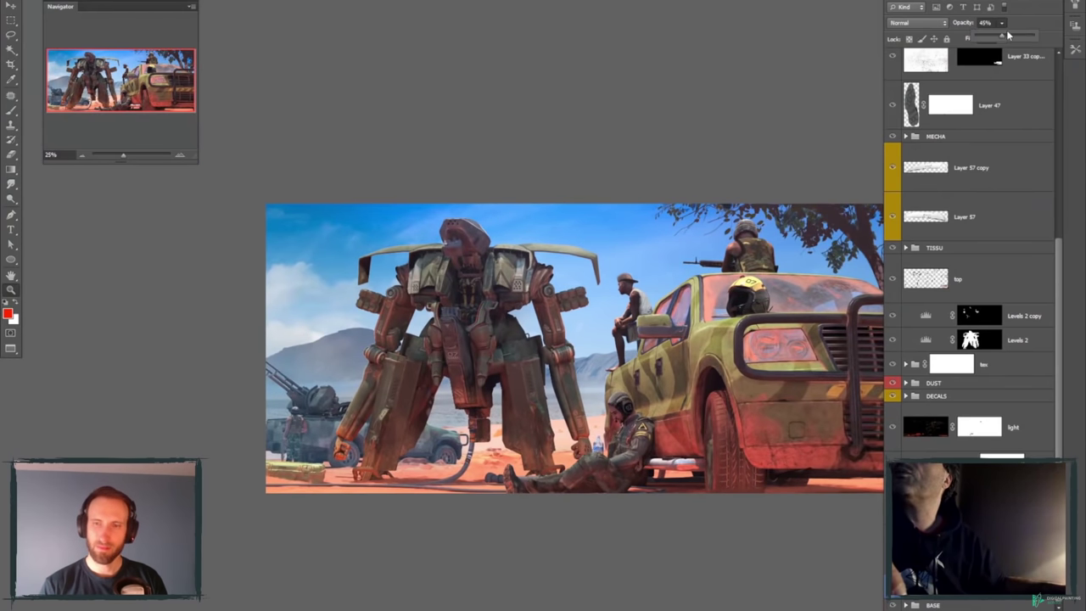
{"action": "left_click_drag", "start_coordinate": [1009, 37], "coordinate": [1041, 37]}
{"action": "key", "text": "4"}
{"action": "key", "text": "5"}
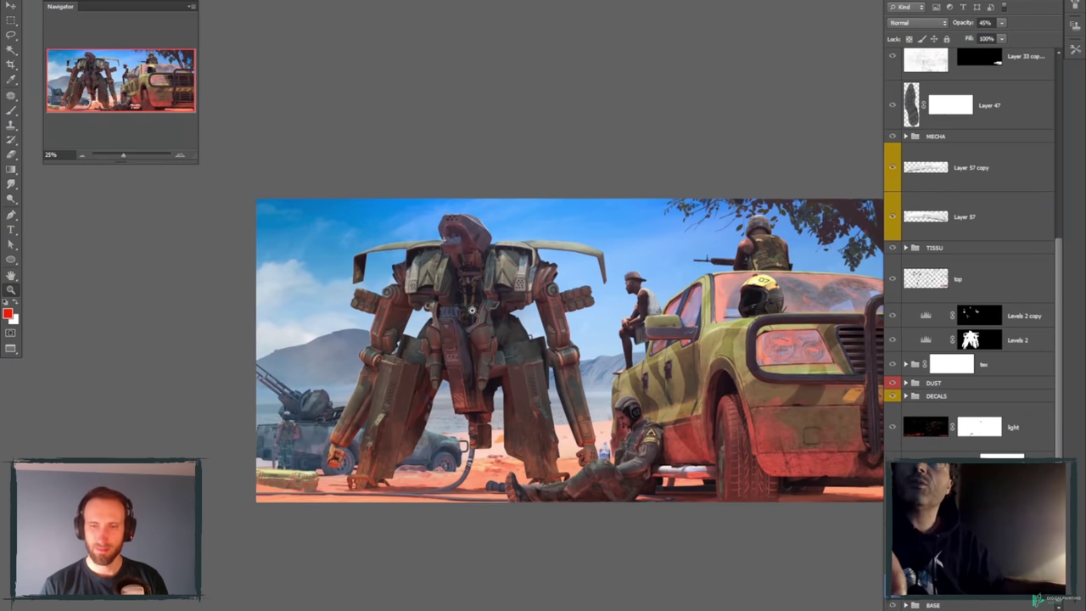
- Examine the mech, the seated soldier and the truck, both up close and within the wider composition
{"action": "left_click", "coordinate": [472, 310]}
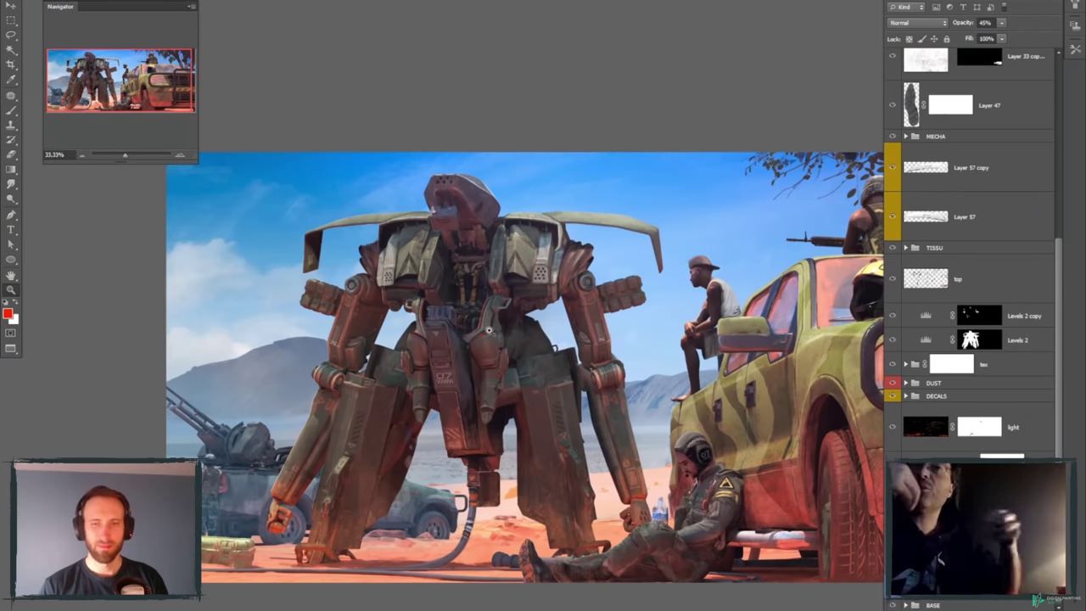
{"action": "left_click", "coordinate": [490, 331]}
{"action": "left_click", "coordinate": [493, 333], "text": "alt"}
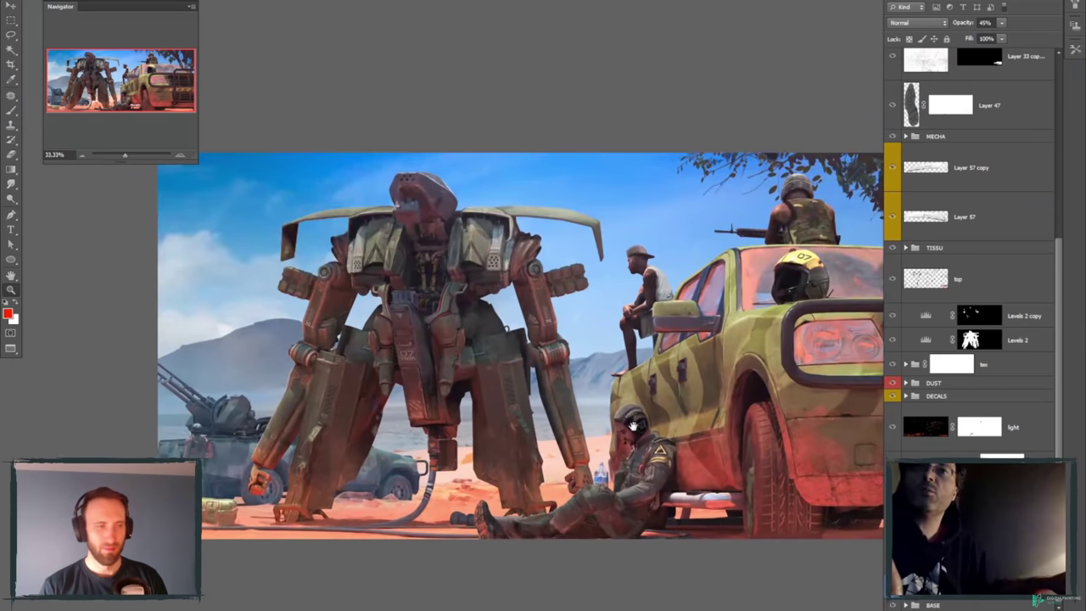
{"action": "scroll", "coordinate": [488, 339], "scroll_direction": "right", "scroll_amount": 4}
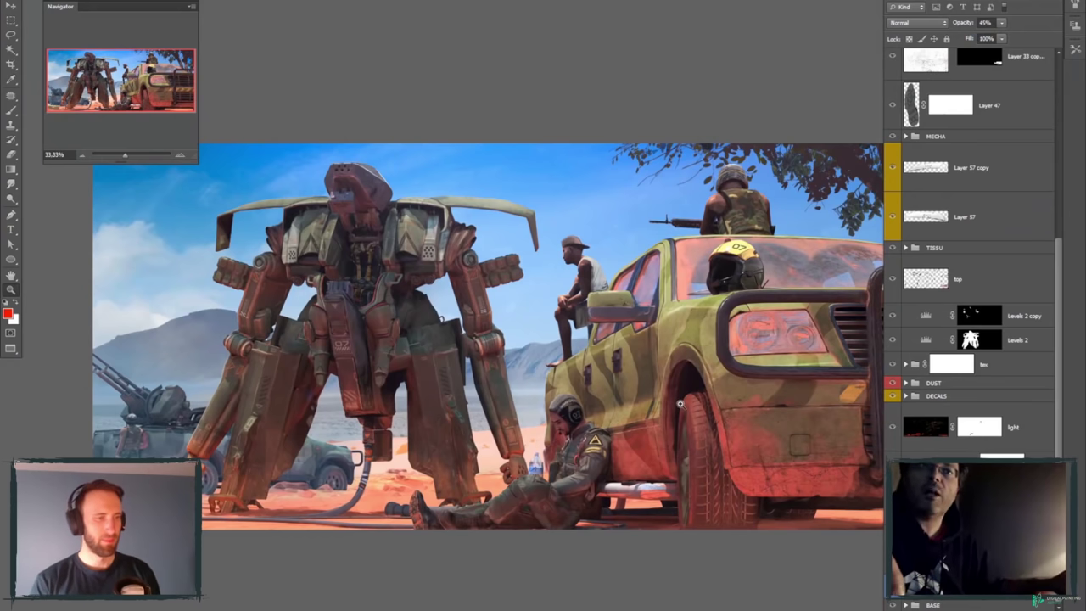
{"action": "scroll", "coordinate": [680, 405], "scroll_direction": "down", "scroll_amount": 2}
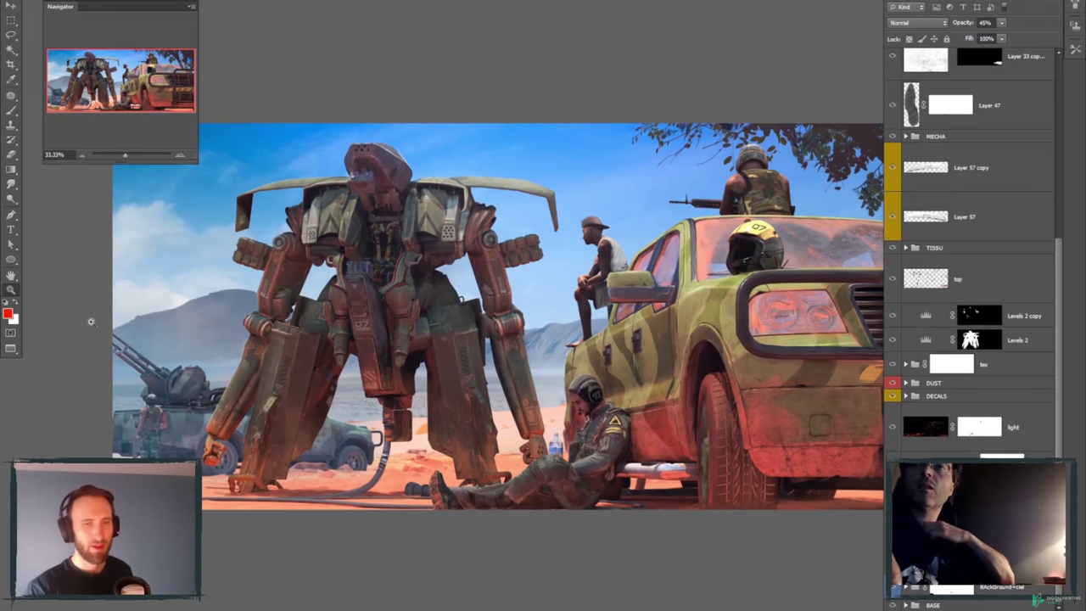
{"action": "left_click_drag", "start_coordinate": [230, 318], "coordinate": [297, 363]}
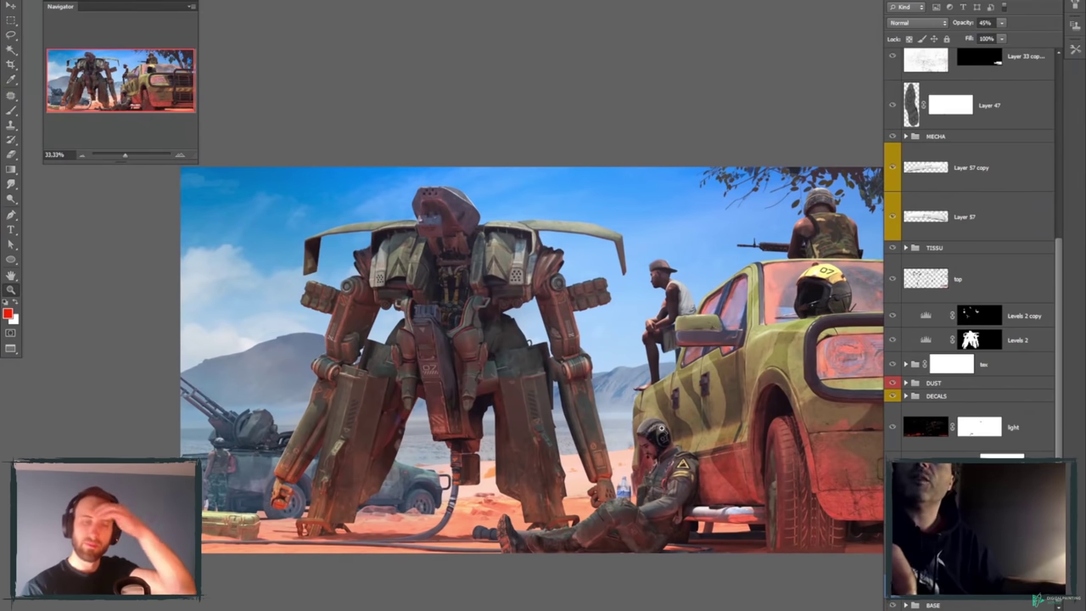
{"action": "left_click_drag", "start_coordinate": [637, 425], "coordinate": [584, 429]}
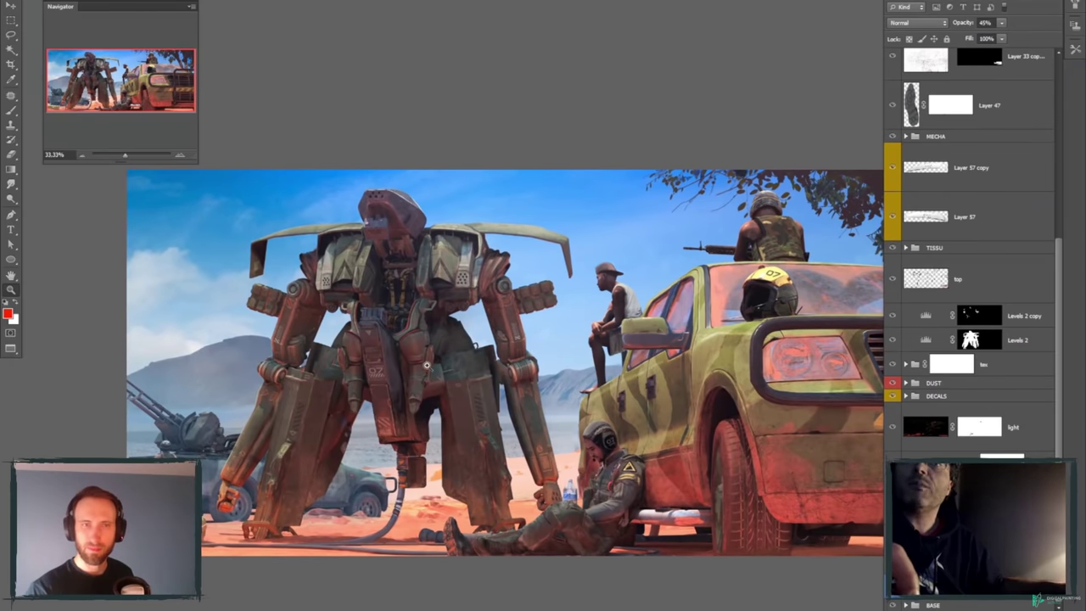
{"action": "scroll", "coordinate": [427, 365], "scroll_direction": "down", "scroll_amount": 1}
{"action": "scroll", "coordinate": [391, 354], "scroll_direction": "up", "scroll_amount": 3}
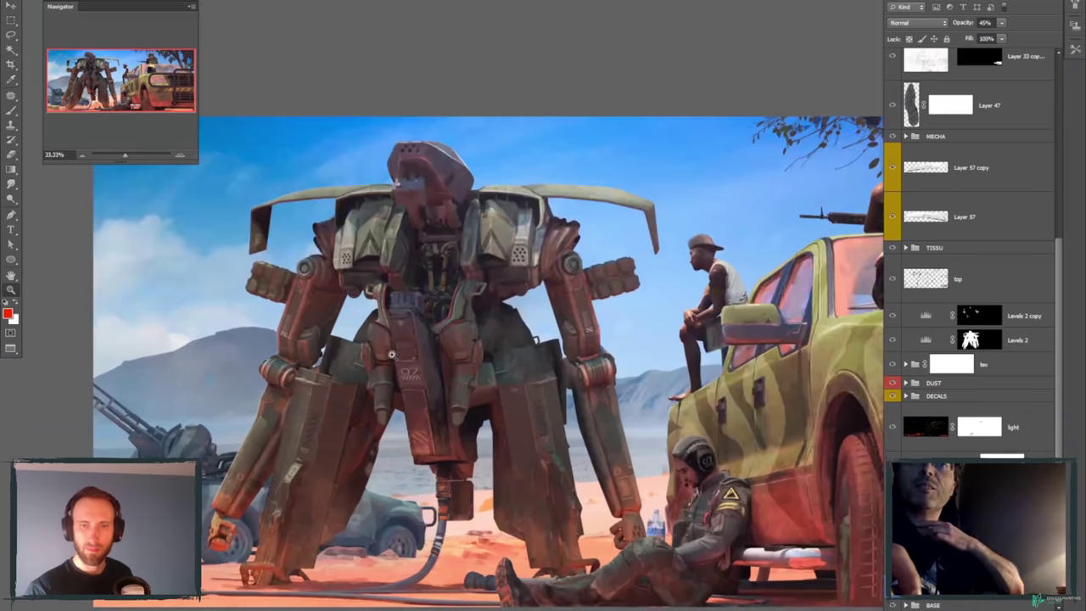
{"action": "scroll", "coordinate": [391, 354], "scroll_direction": "up", "scroll_amount": 1}
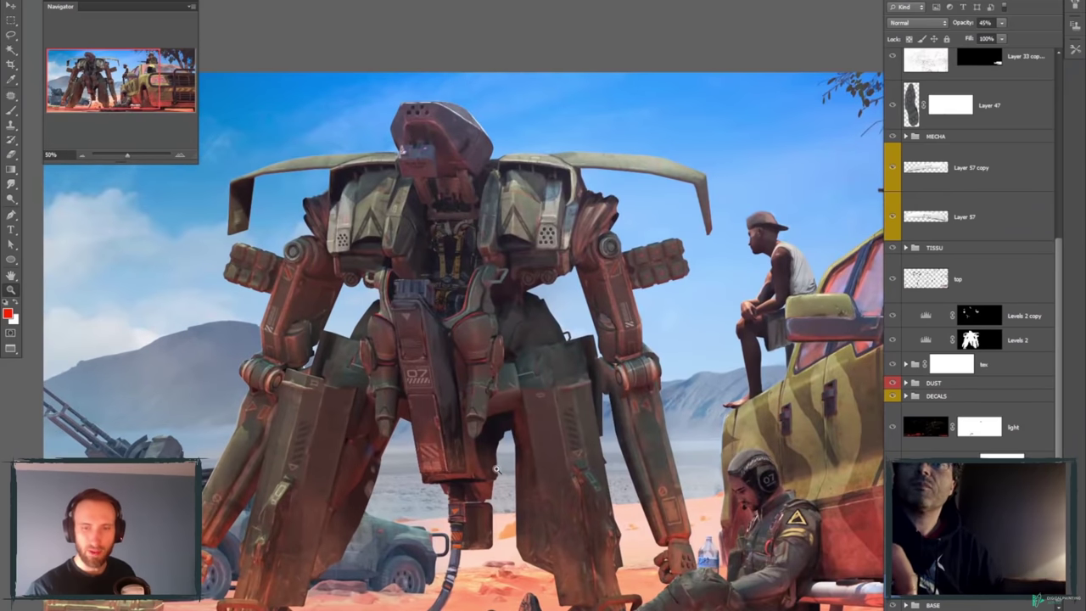
- Examine the whole mech and truck painting at several magnifications, including a view without the interface panels
{"action": "left_click_drag", "start_coordinate": [497, 469], "coordinate": [429, 488]}
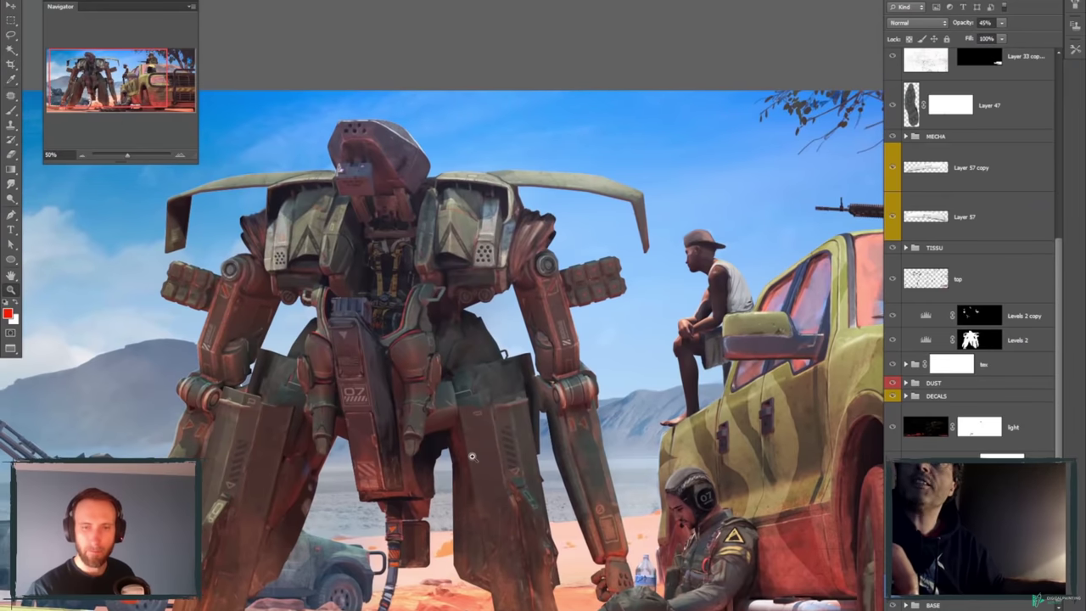
{"action": "scroll", "coordinate": [473, 450], "scroll_direction": "down", "scroll_amount": 1}
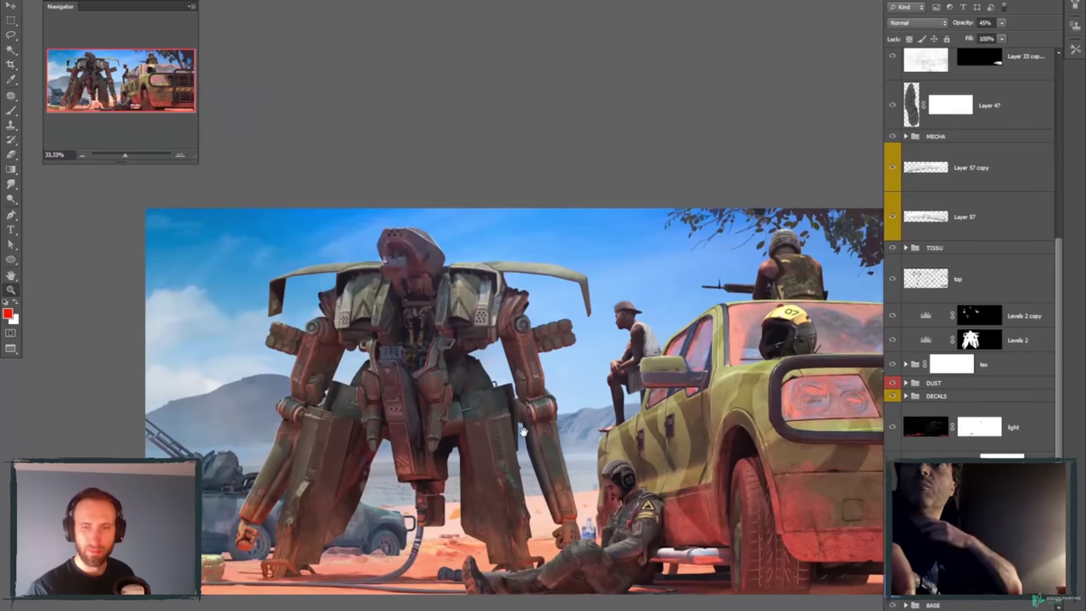
{"action": "scroll", "coordinate": [676, 392], "scroll_direction": "down", "scroll_amount": 1}
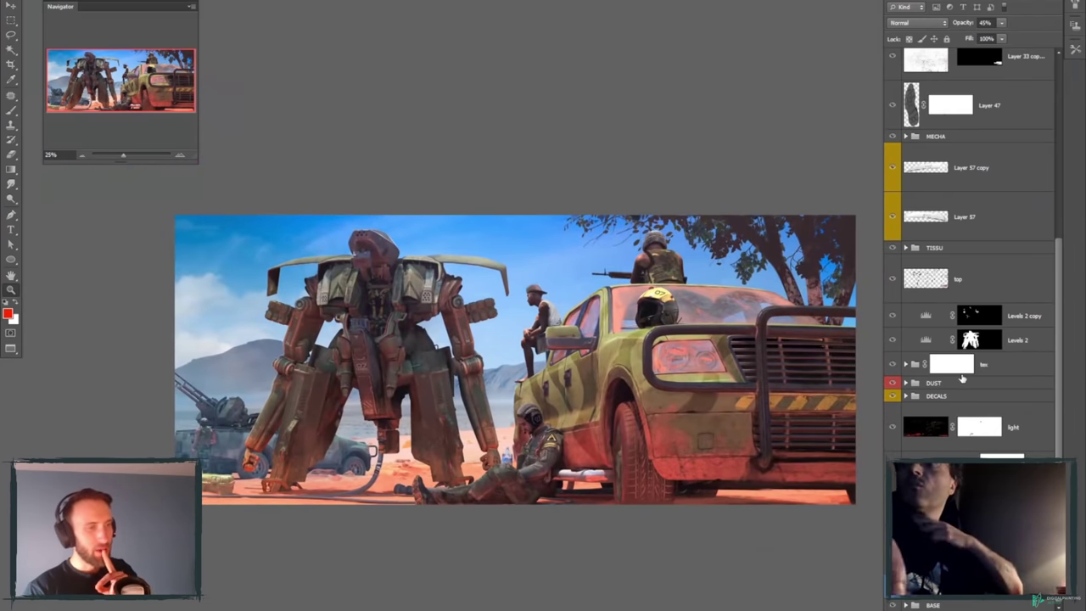
{"action": "scroll", "coordinate": [971, 339], "scroll_direction": "up", "scroll_amount": 5}
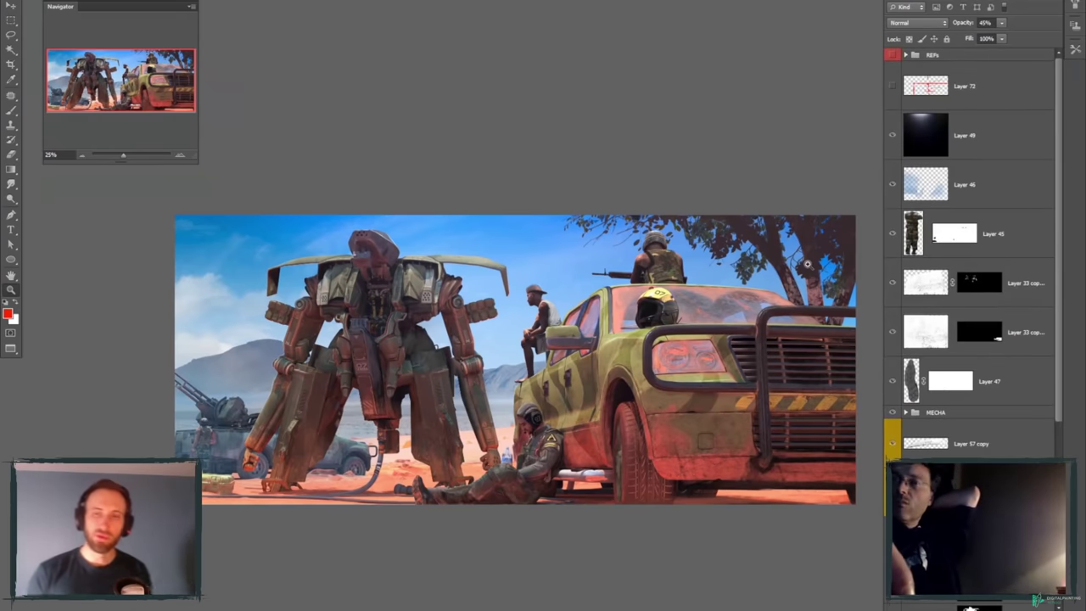
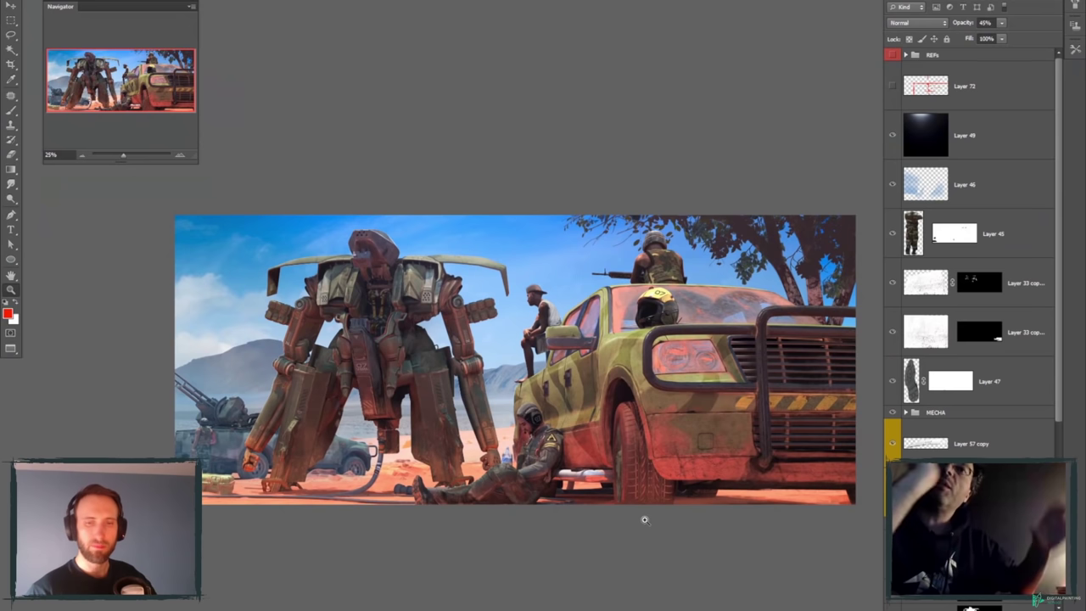
{"action": "scroll", "coordinate": [645, 519], "scroll_direction": "down", "scroll_amount": 1}
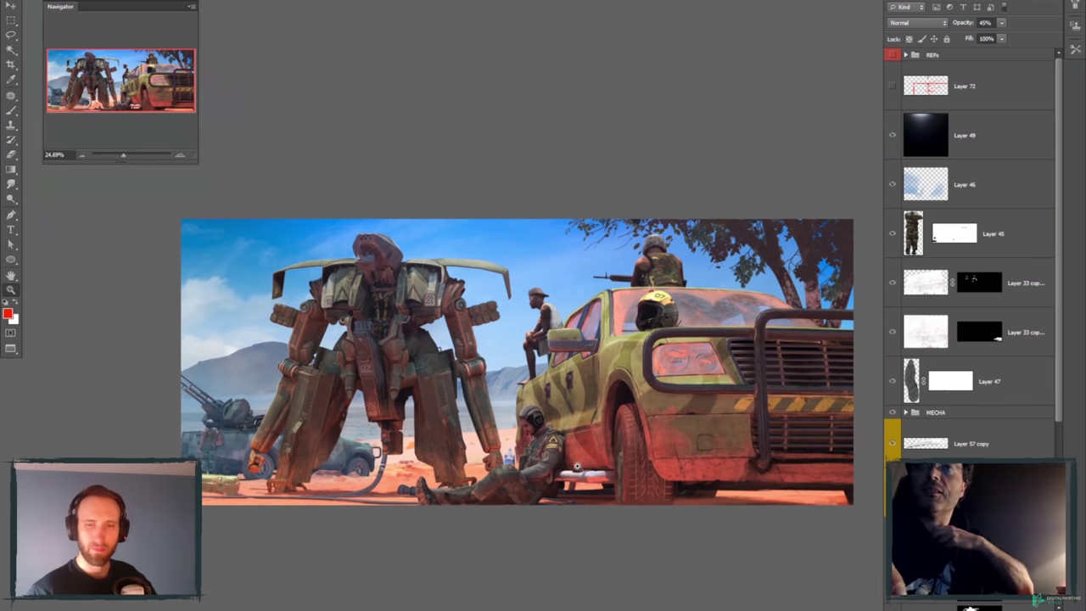
{"action": "left_click", "coordinate": [577, 465]}
{"action": "left_click", "coordinate": [573, 465]}
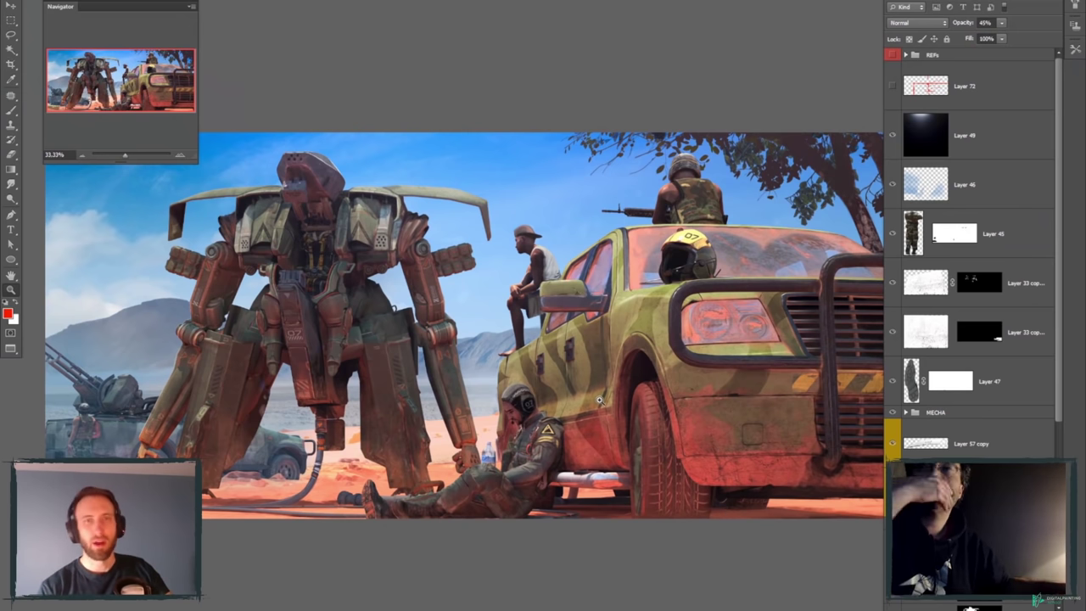
{"action": "key", "text": "Tab"}
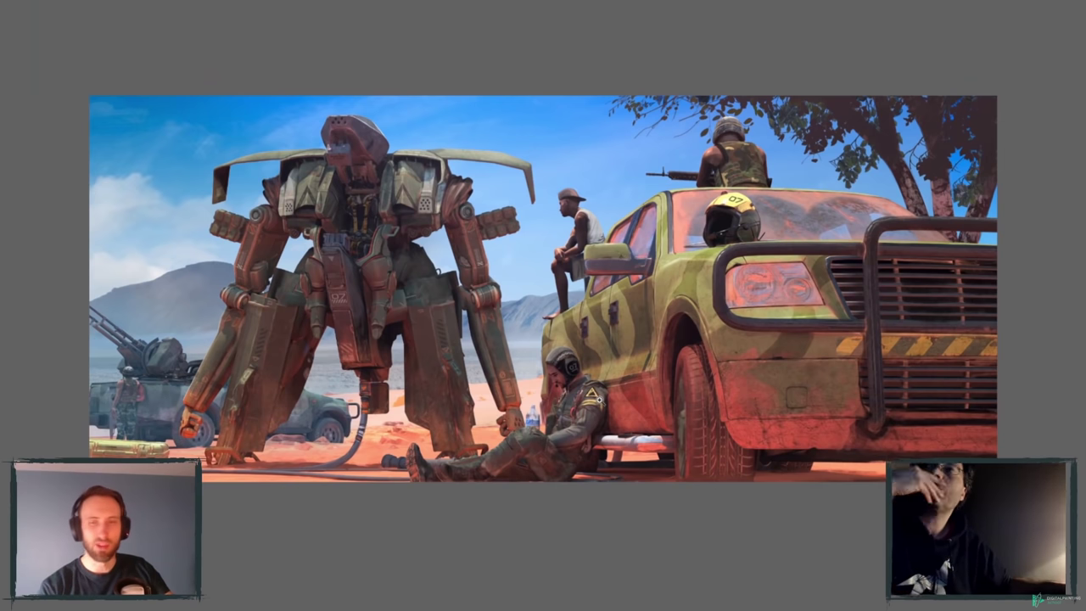
{"action": "key", "text": "Tab"}
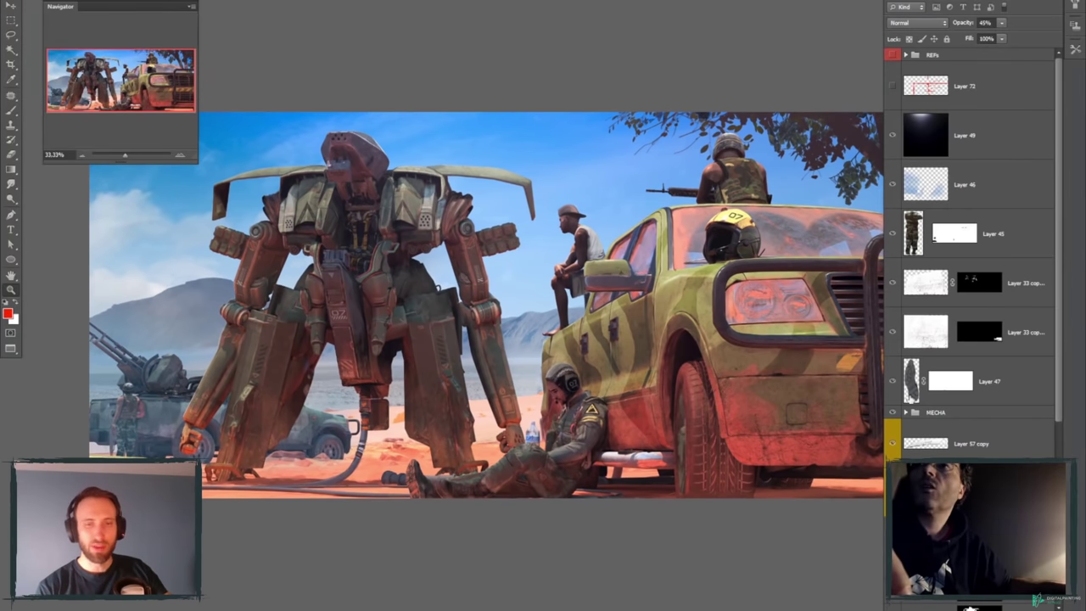
- Expand the BASE group and examine its dust, reflection and AO layers alongside the full painting
{"action": "scroll", "coordinate": [911, 398], "scroll_direction": "down", "scroll_amount": 2}
{"action": "scroll", "coordinate": [920, 422], "scroll_direction": "down", "scroll_amount": 2}
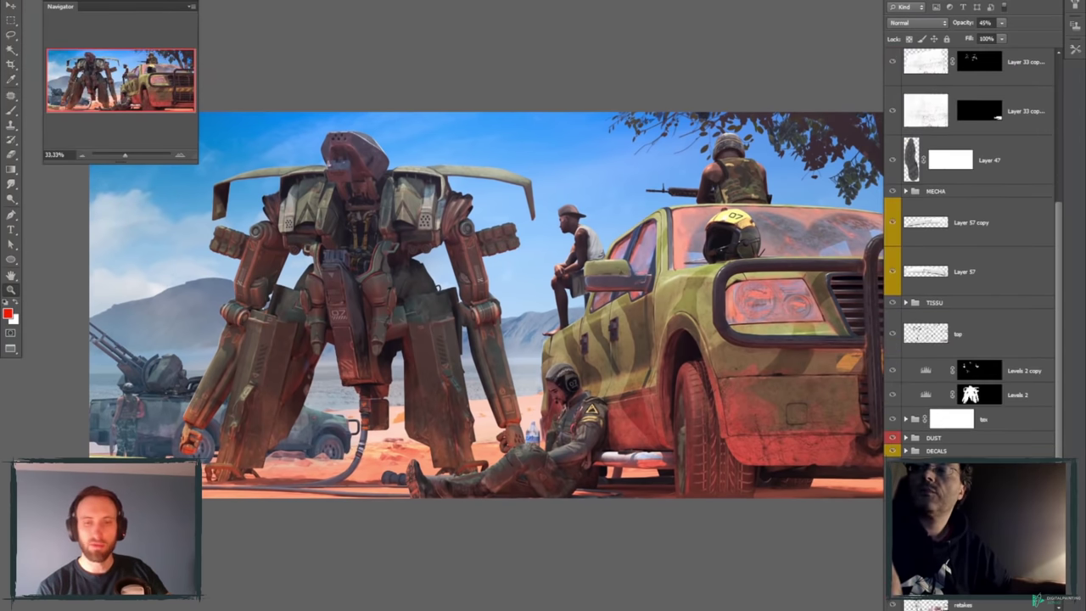
{"action": "scroll", "coordinate": [967, 340], "scroll_direction": "down", "scroll_amount": 1}
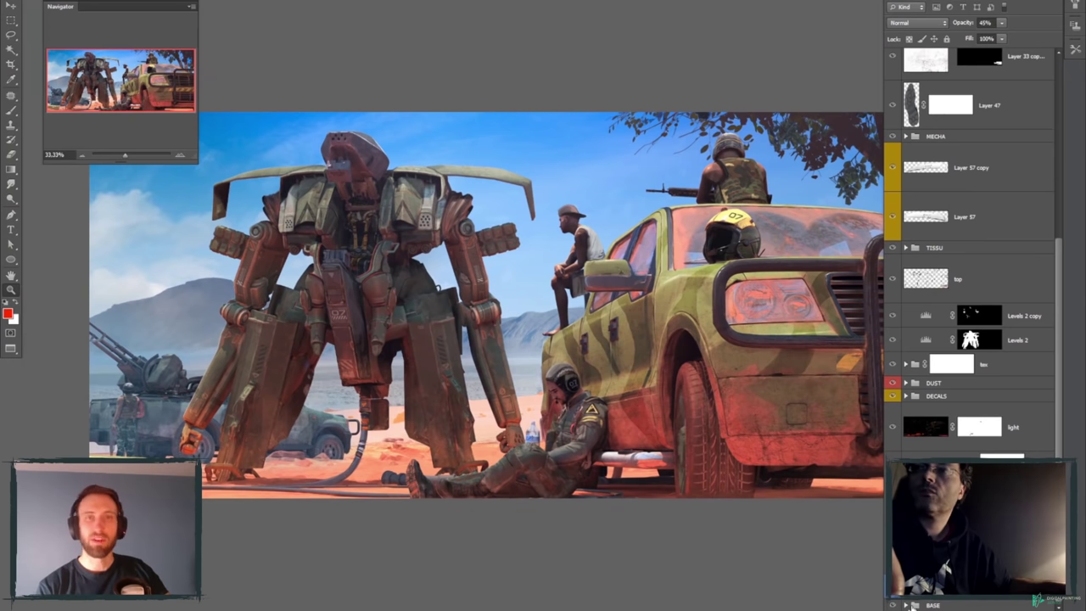
{"action": "left_click", "coordinate": [905, 604]}
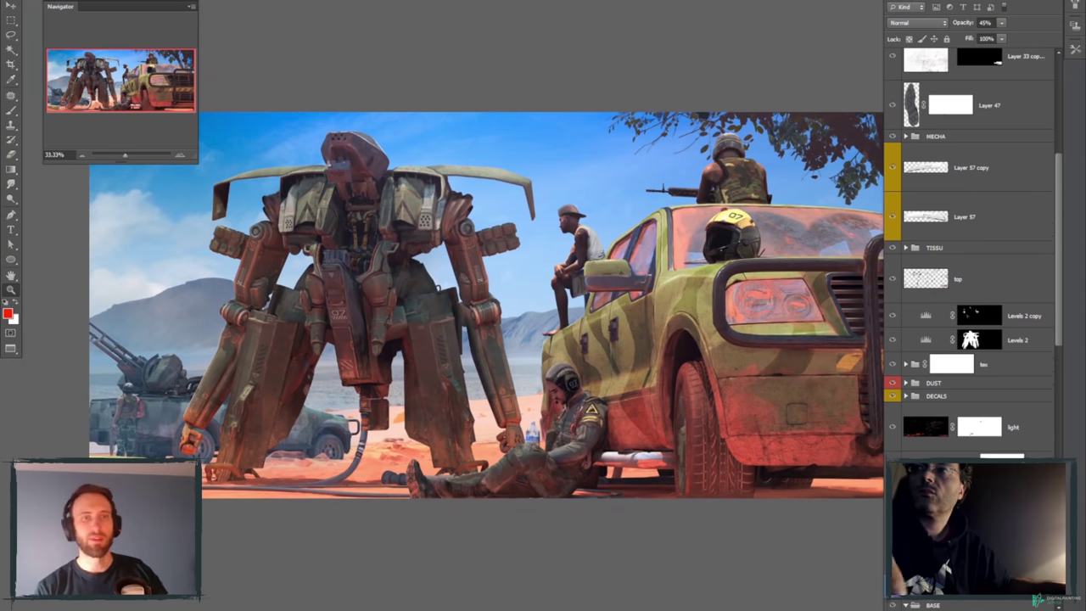
{"action": "scroll", "coordinate": [971, 322], "scroll_direction": "down", "scroll_amount": 10}
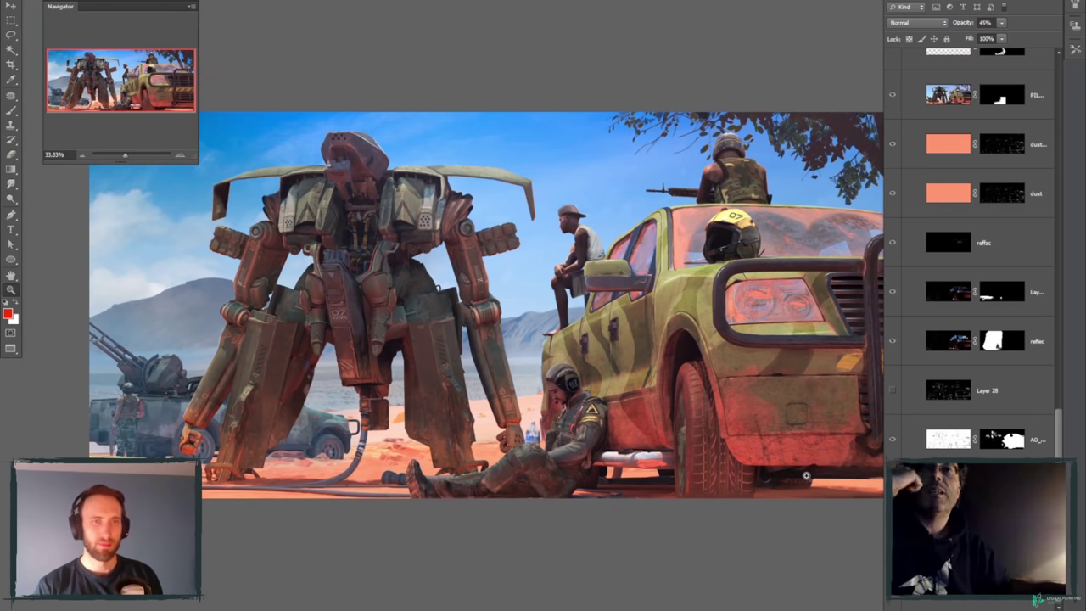
{"action": "scroll", "coordinate": [806, 476], "scroll_direction": "down", "scroll_amount": 10}
{"action": "scroll", "coordinate": [577, 254], "scroll_direction": "up", "scroll_amount": 3}
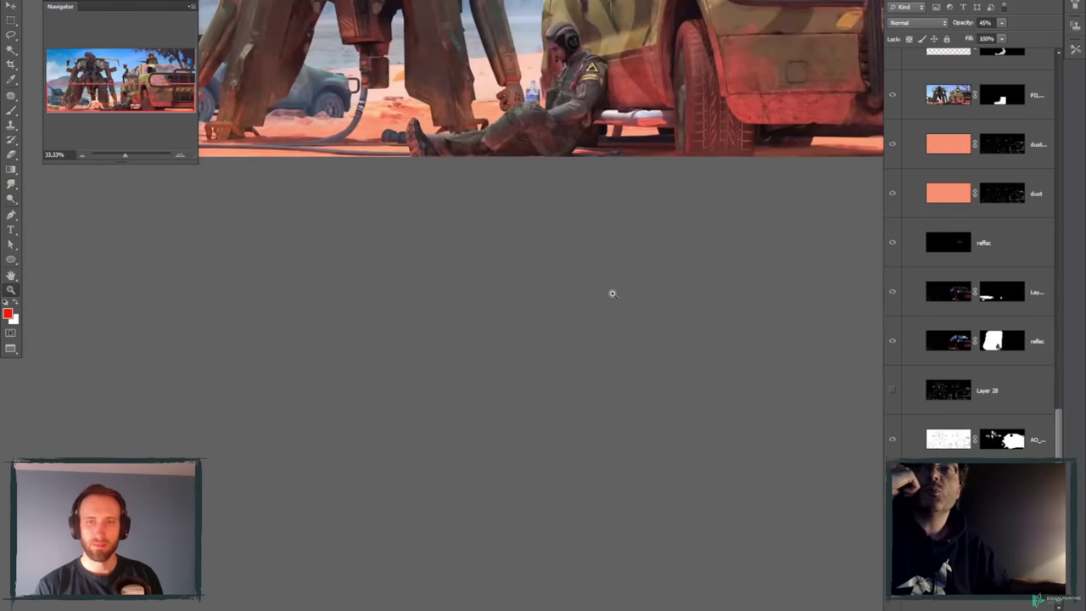
{"action": "scroll", "coordinate": [612, 293], "scroll_direction": "up", "scroll_amount": 3}
{"action": "left_click", "coordinate": [541, 383], "text": "alt"}
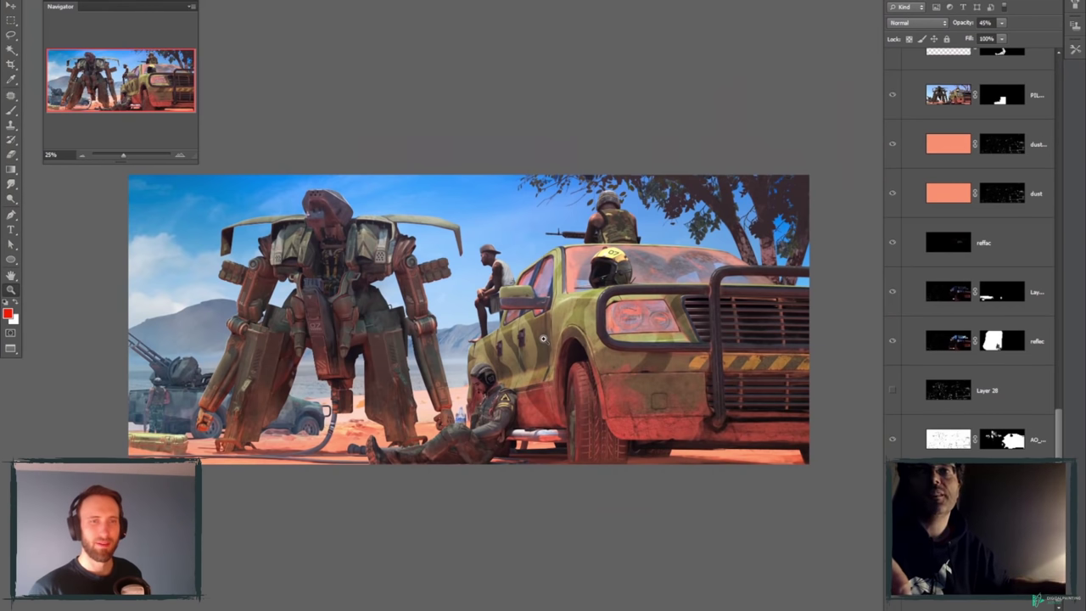
- Switch to the dead astronaut painting and collapse its Grading group
{"action": "key", "text": "ctrl+Tab"}
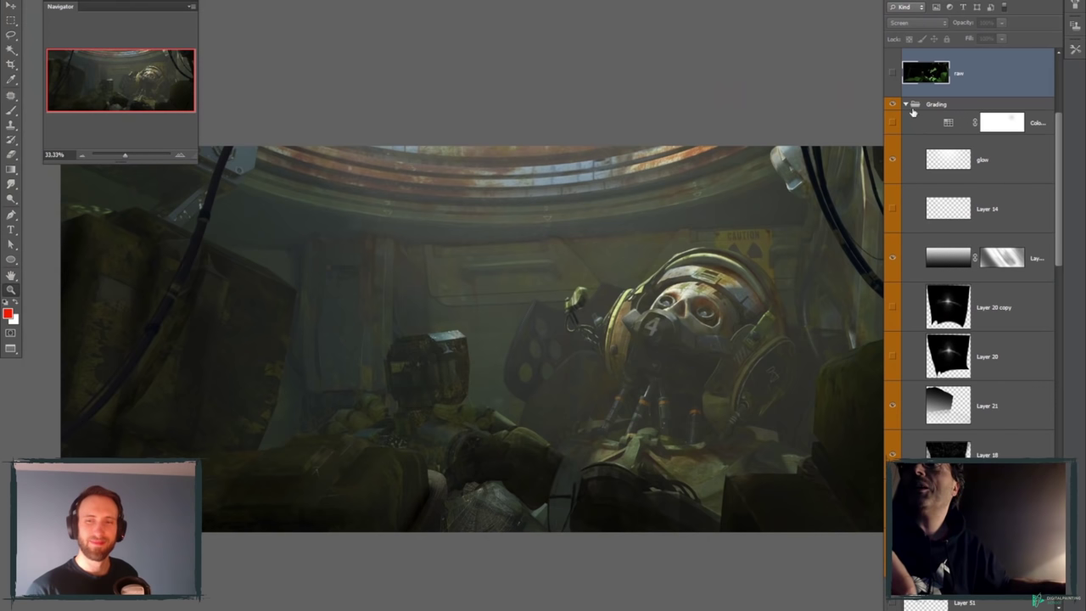
{"action": "left_click", "coordinate": [906, 105]}
{"action": "scroll", "coordinate": [723, 365], "scroll_direction": "down", "scroll_amount": 1}
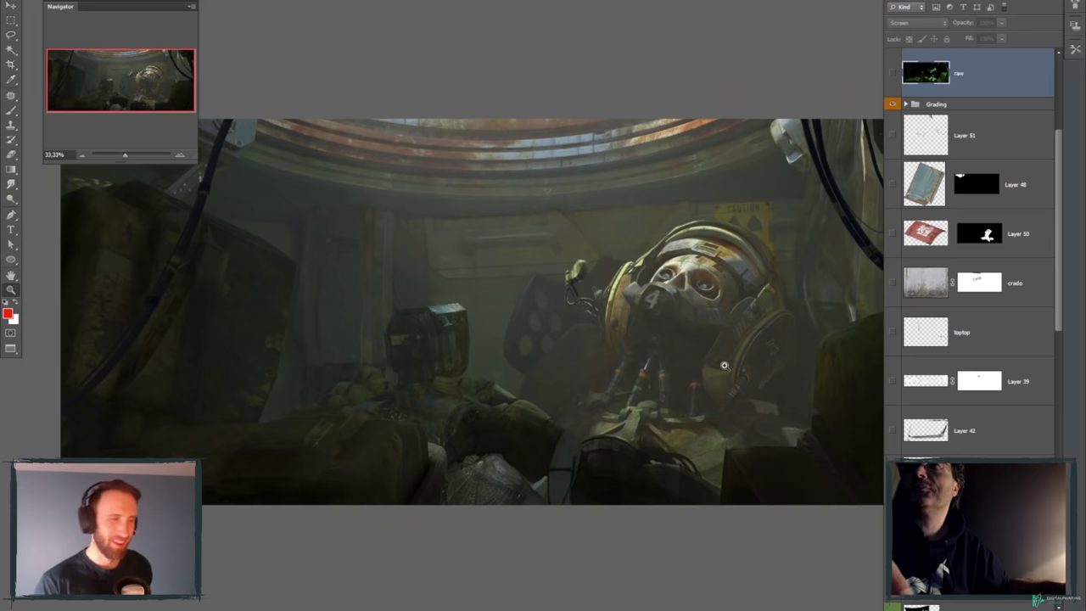
{"action": "scroll", "coordinate": [724, 366], "scroll_direction": "up", "scroll_amount": 1}
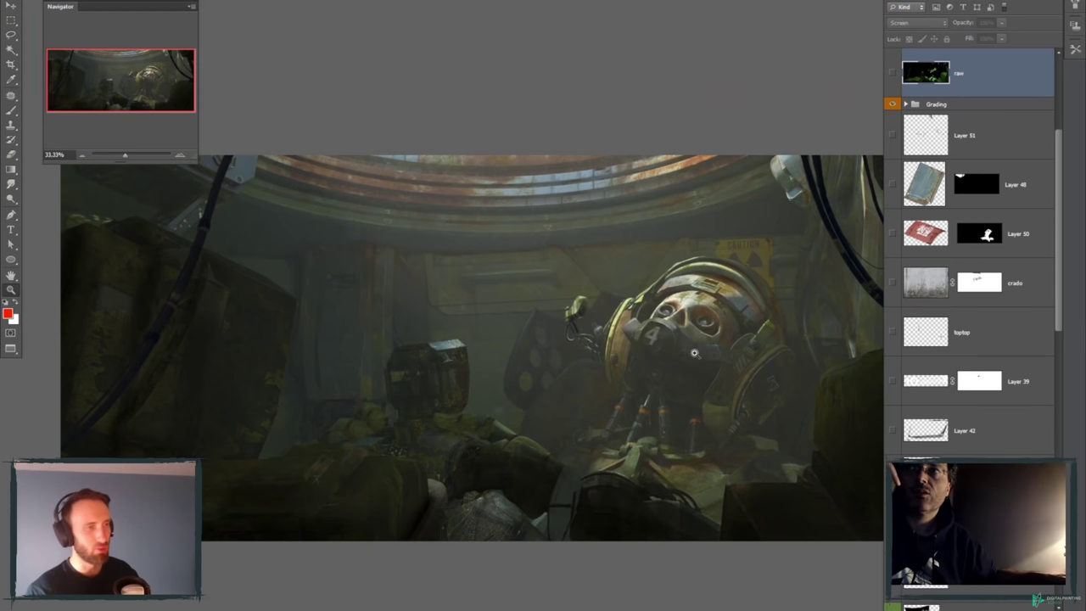
{"action": "scroll", "coordinate": [816, 316], "scroll_direction": "down", "scroll_amount": 2}
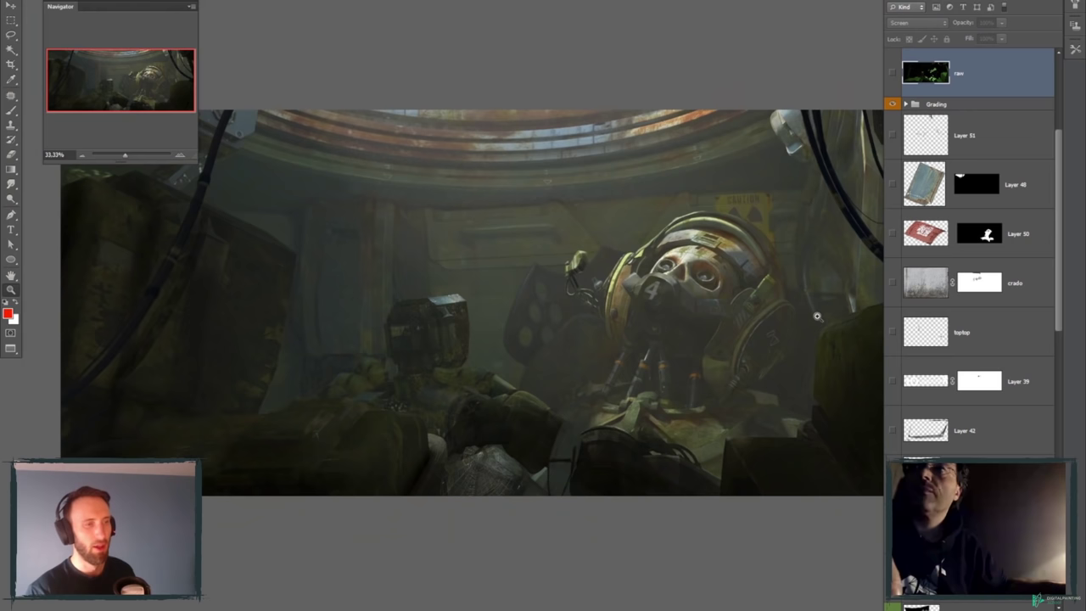
{"action": "scroll", "coordinate": [975, 254], "scroll_direction": "down", "scroll_amount": 3}
{"action": "scroll", "coordinate": [976, 254], "scroll_direction": "up", "scroll_amount": 3}
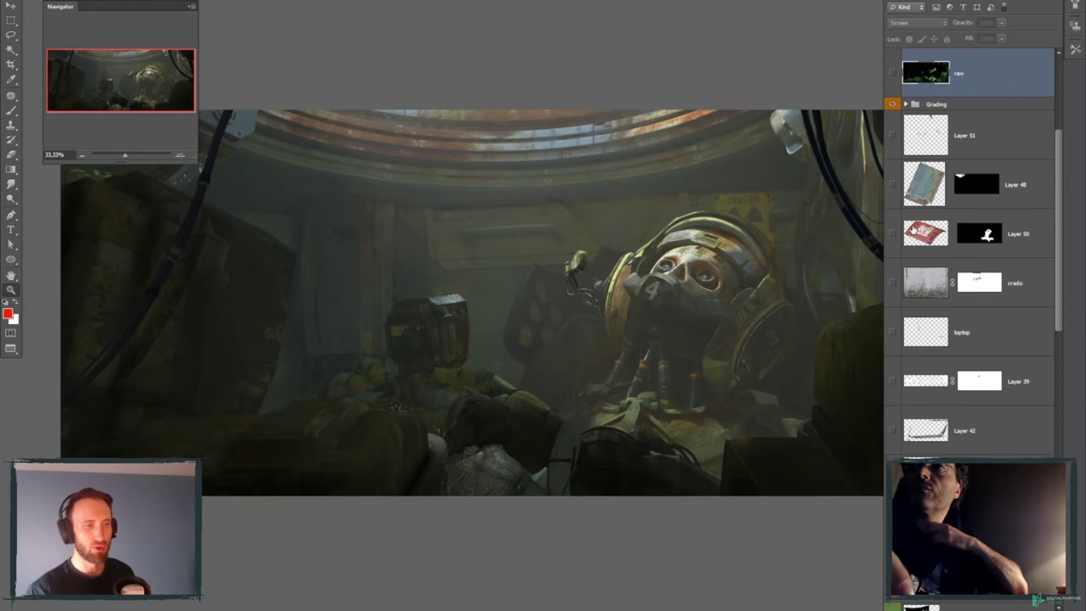
- Make the hidden layers beneath the Grading group visible, from Layer 51 down to the stripes layer
{"action": "scroll", "coordinate": [893, 276], "scroll_direction": "up", "scroll_amount": 3}
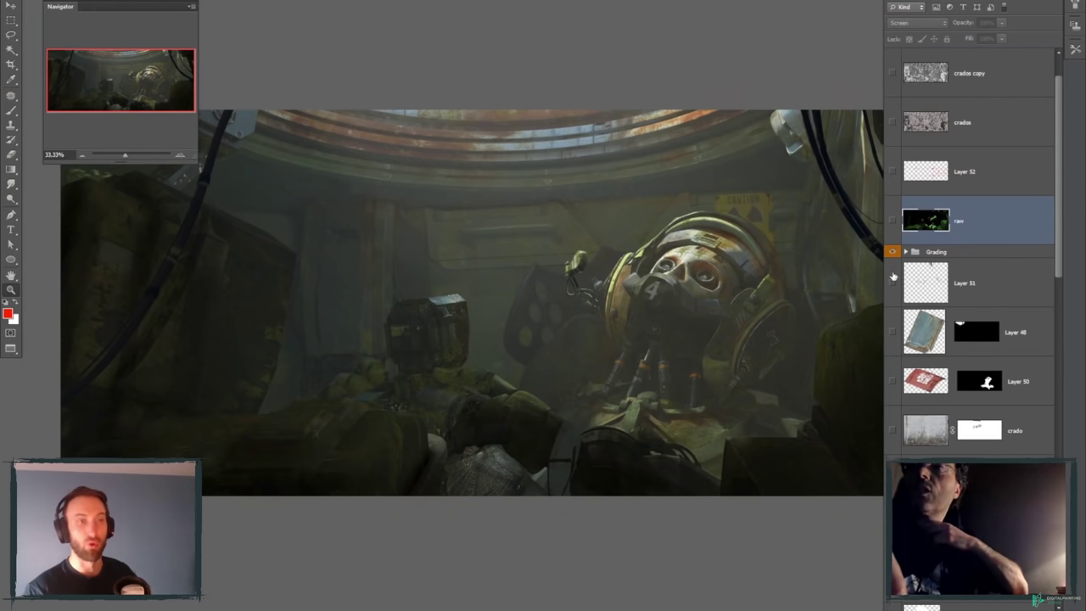
{"action": "scroll", "coordinate": [894, 277], "scroll_direction": "down", "scroll_amount": 3}
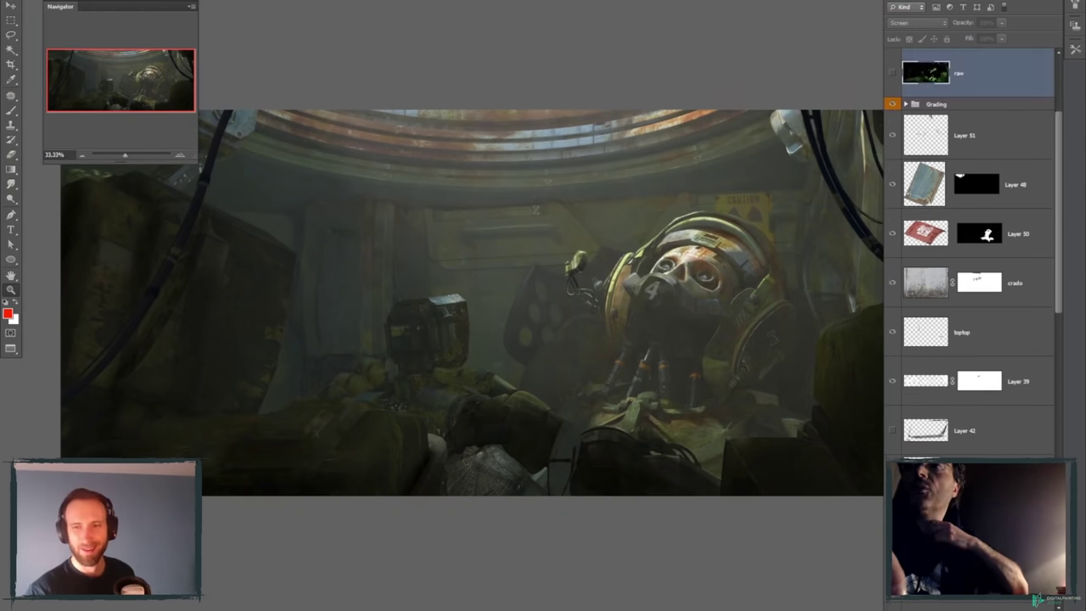
{"action": "scroll", "coordinate": [895, 413], "scroll_direction": "down", "scroll_amount": 1}
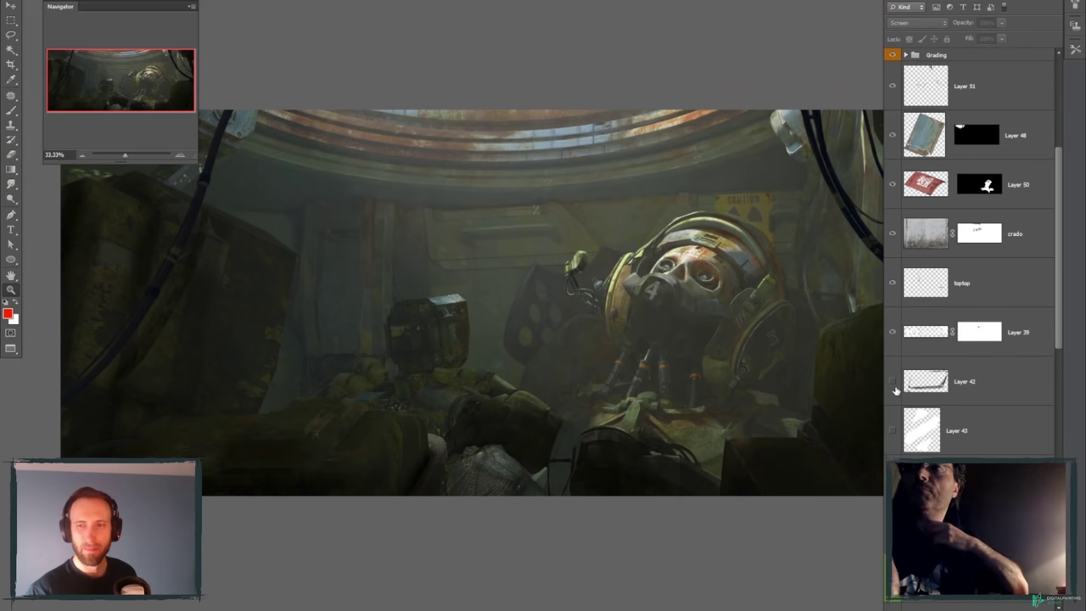
{"action": "left_click_drag", "start_coordinate": [895, 389], "coordinate": [897, 434]}
{"action": "scroll", "coordinate": [897, 434], "scroll_direction": "down", "scroll_amount": 3}
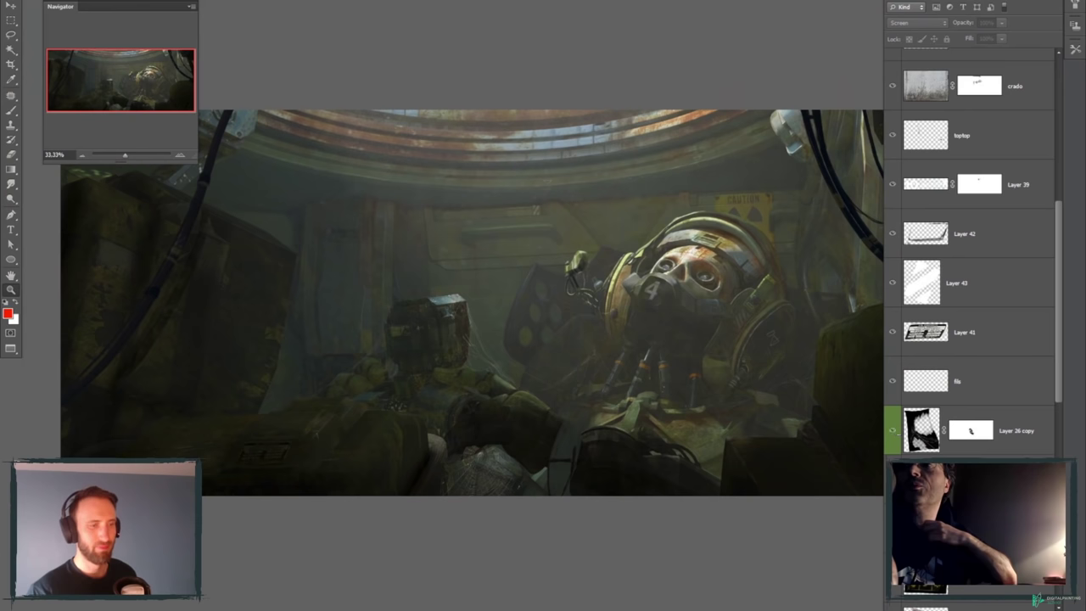
{"action": "scroll", "coordinate": [971, 254], "scroll_direction": "down", "scroll_amount": 5}
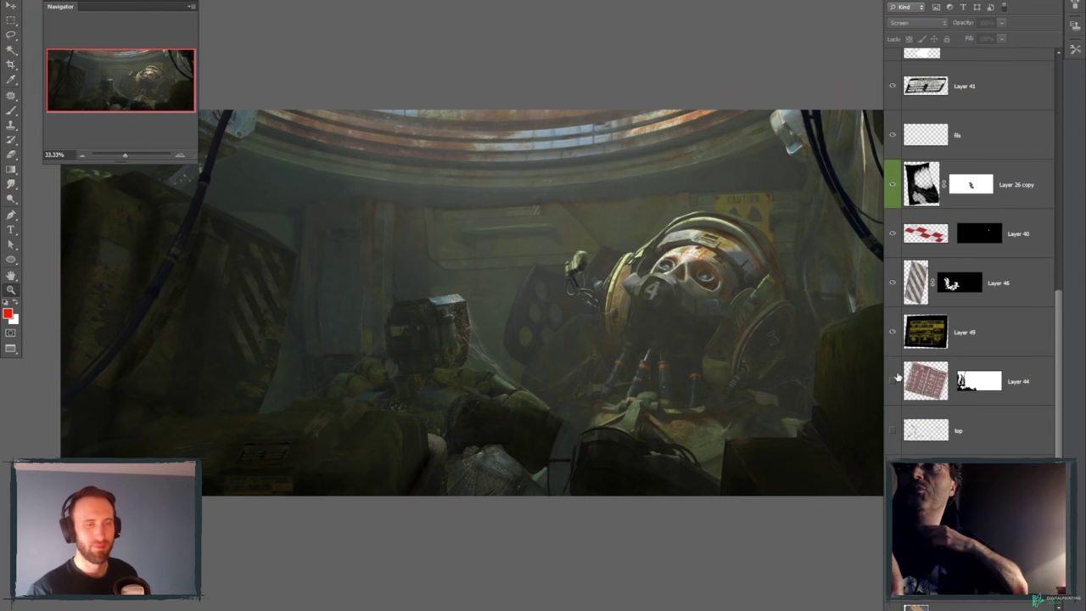
{"action": "left_click_drag", "start_coordinate": [893, 381], "coordinate": [892, 430]}
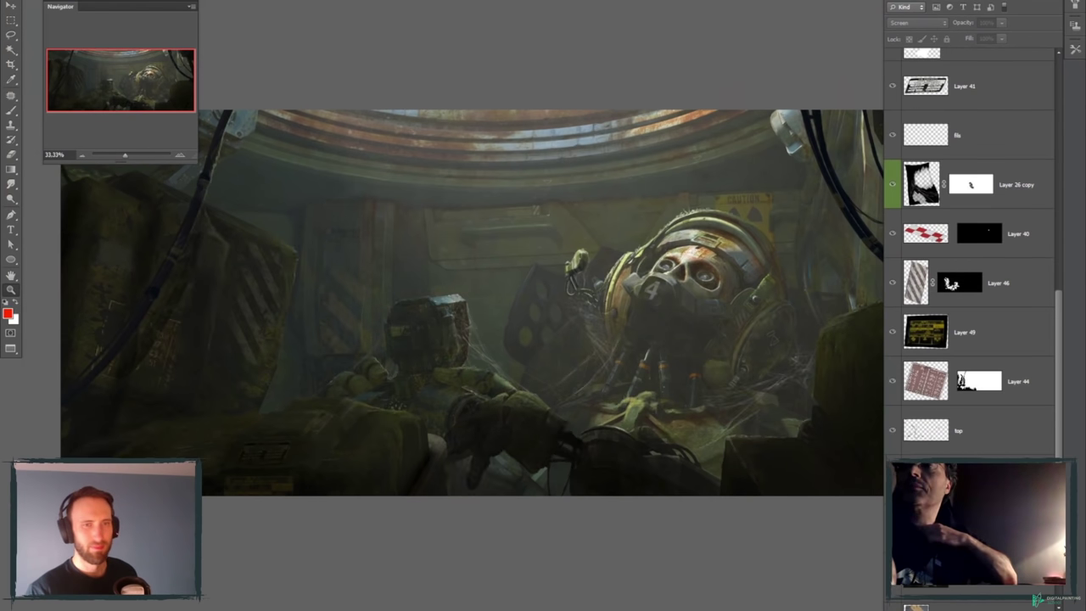
{"action": "scroll", "coordinate": [890, 432], "scroll_direction": "down", "scroll_amount": 4}
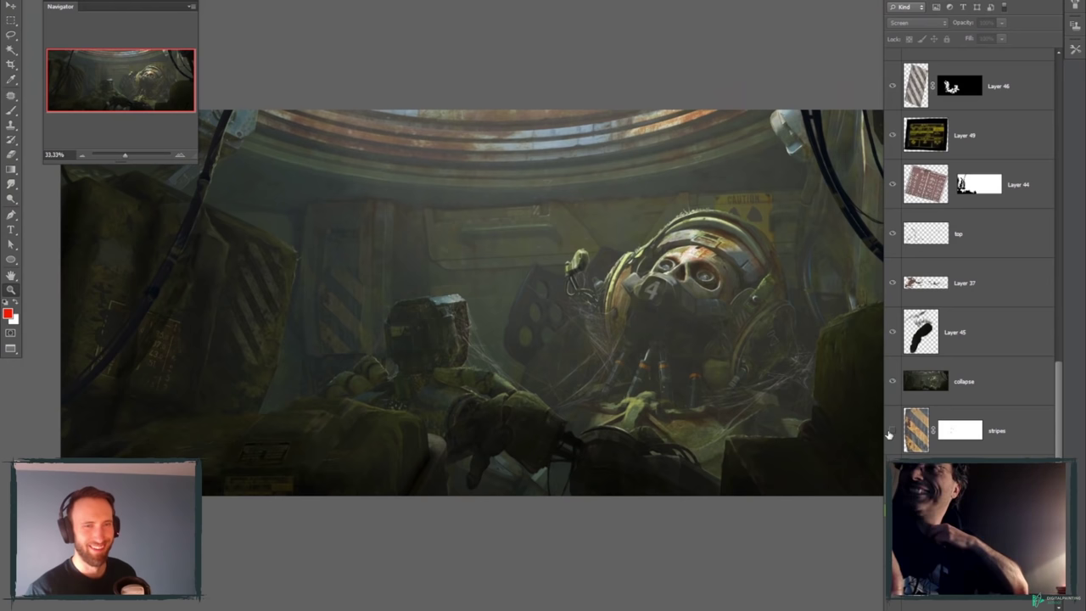
{"action": "scroll", "coordinate": [889, 434], "scroll_direction": "down", "scroll_amount": 2}
- Compare the astronaut painting with and without the Grading group and the layers down to crado
{"action": "scroll", "coordinate": [939, 401], "scroll_direction": "down", "scroll_amount": 10}
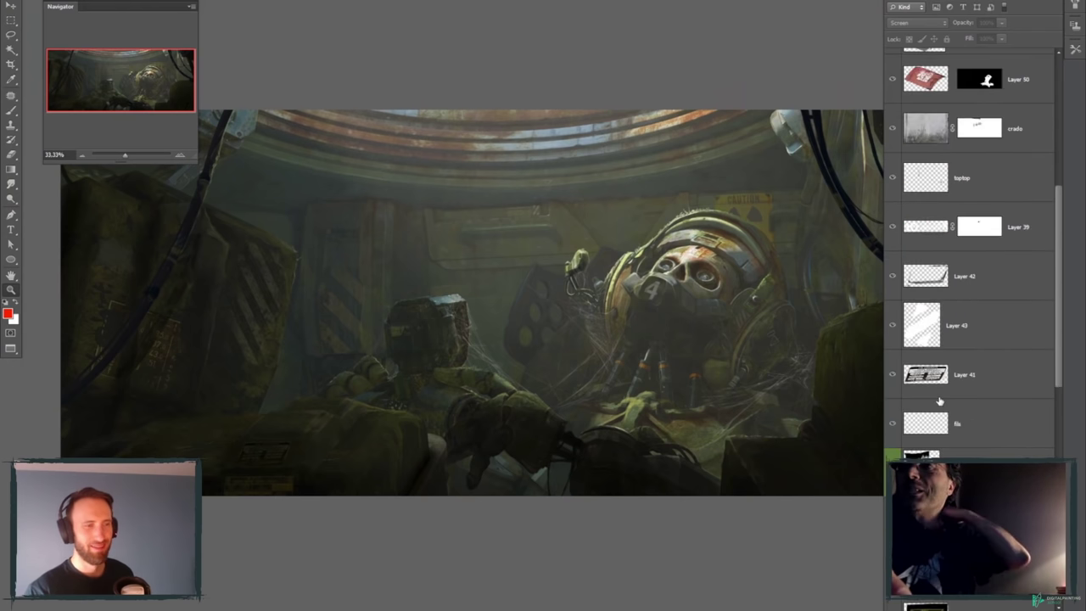
{"action": "scroll", "coordinate": [935, 317], "scroll_direction": "up", "scroll_amount": 4}
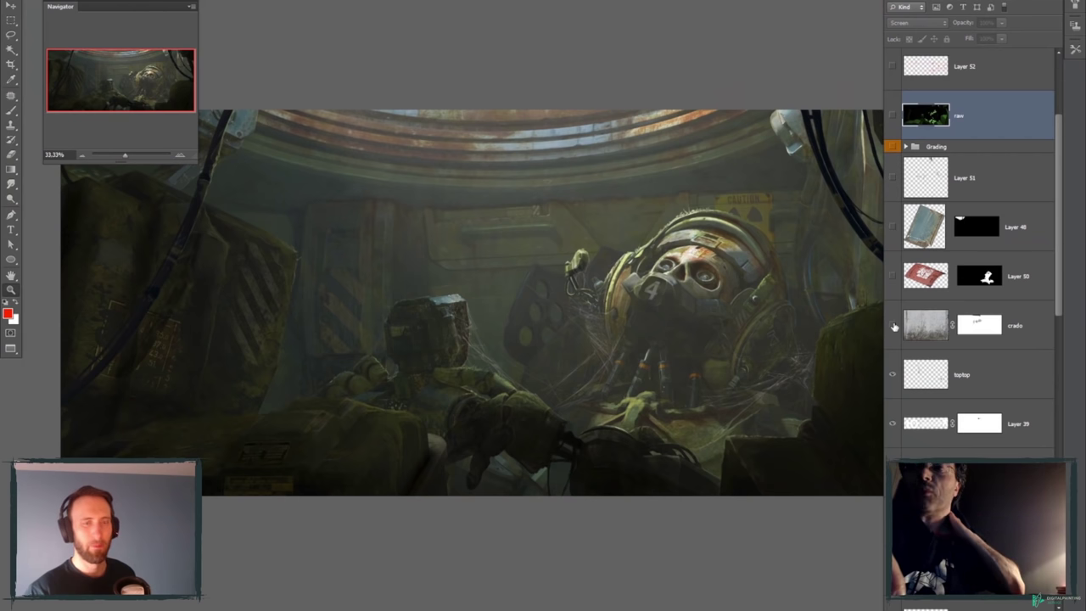
{"action": "left_click_drag", "start_coordinate": [892, 147], "coordinate": [893, 327]}
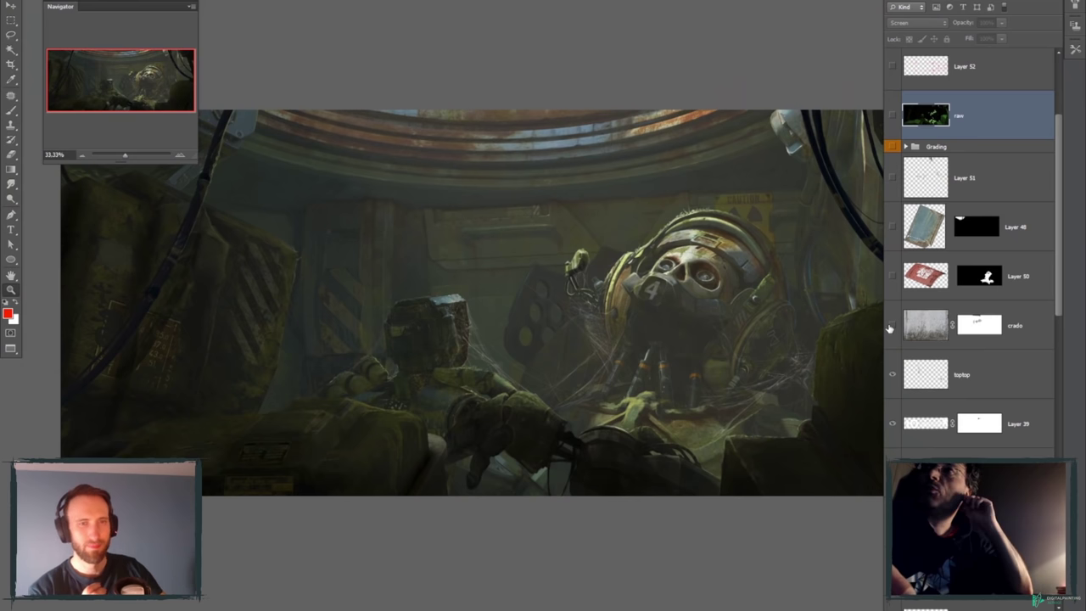
{"action": "left_click_drag", "start_coordinate": [888, 328], "coordinate": [892, 151]}
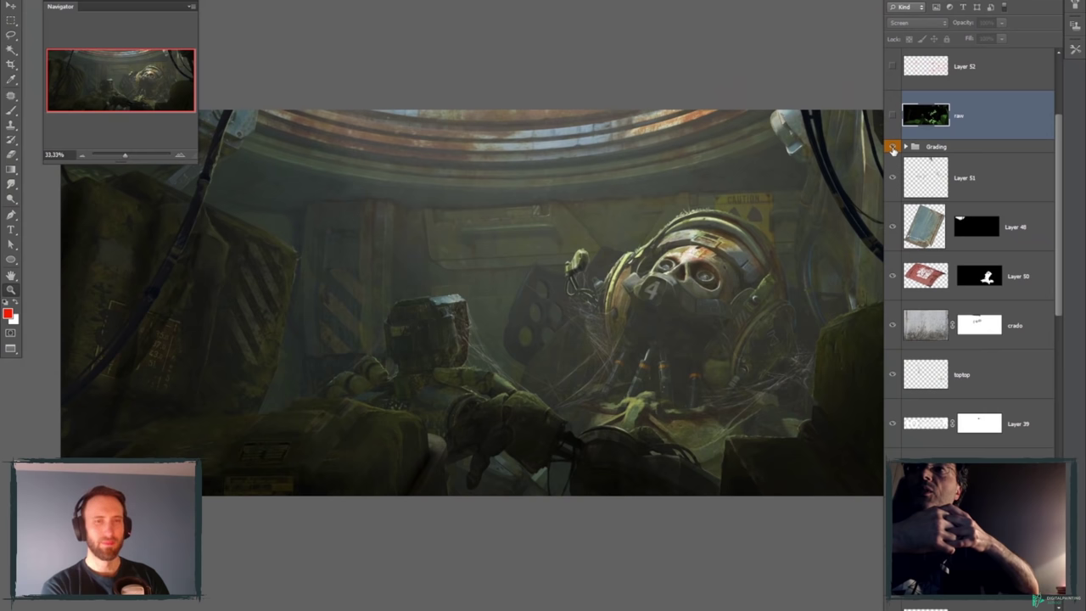
- Select the Grading group in the dead astronaut painting
{"action": "left_click", "coordinate": [943, 147]}
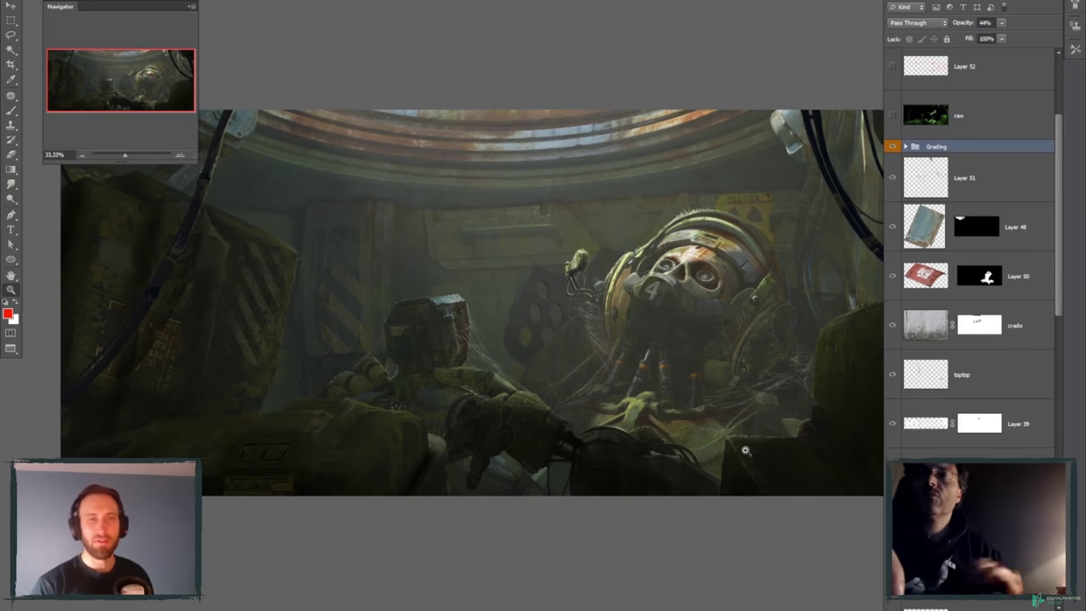
{"action": "scroll", "coordinate": [738, 448], "scroll_direction": "down", "scroll_amount": 2}
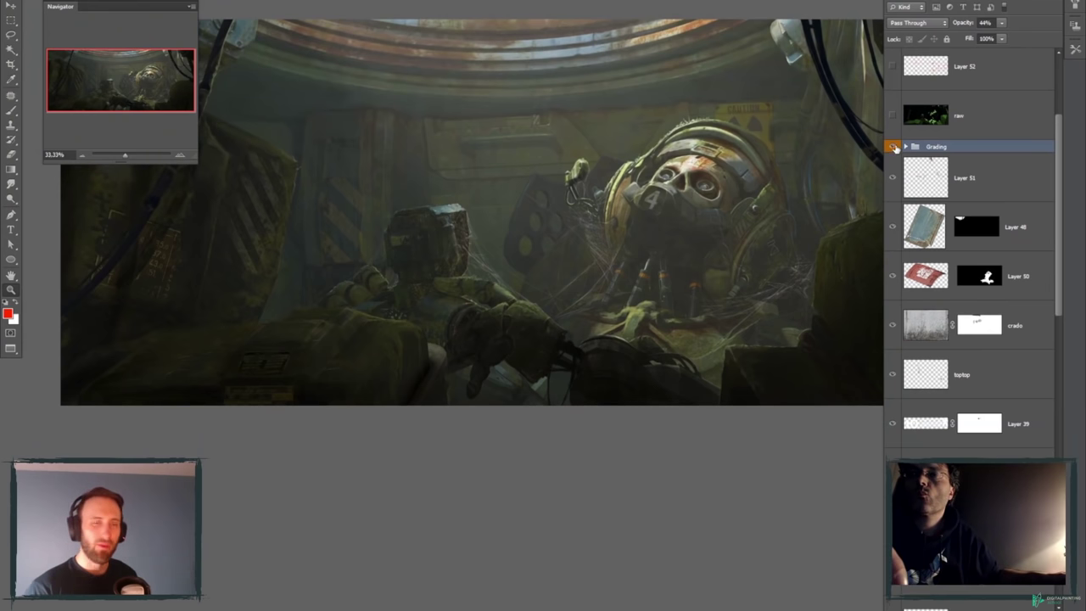
{"action": "left_click_drag", "start_coordinate": [770, 254], "coordinate": [744, 338]}
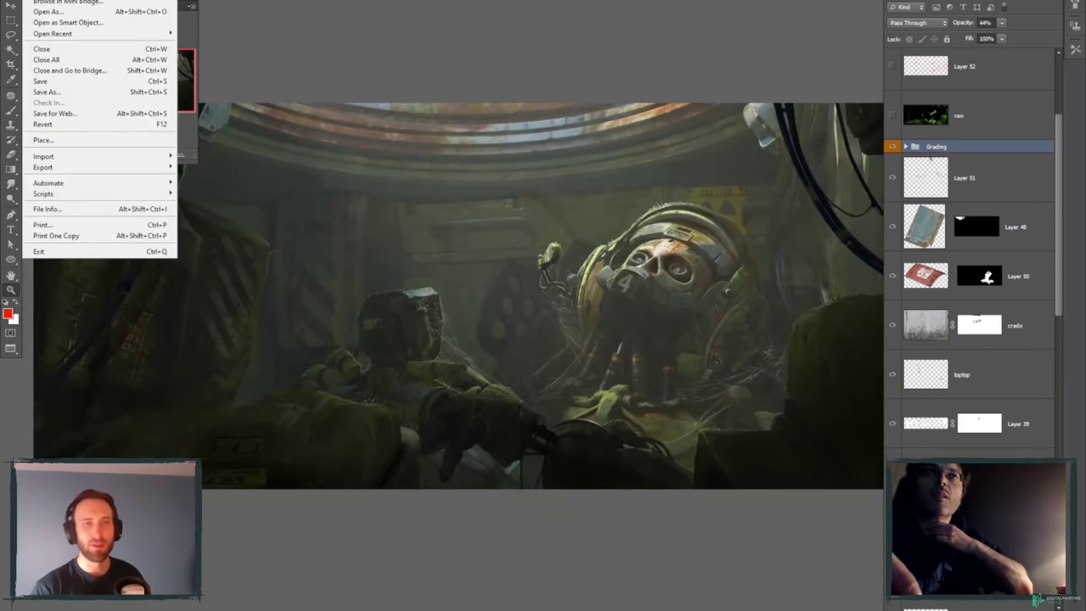
{"action": "left_click", "coordinate": [68, 3]}
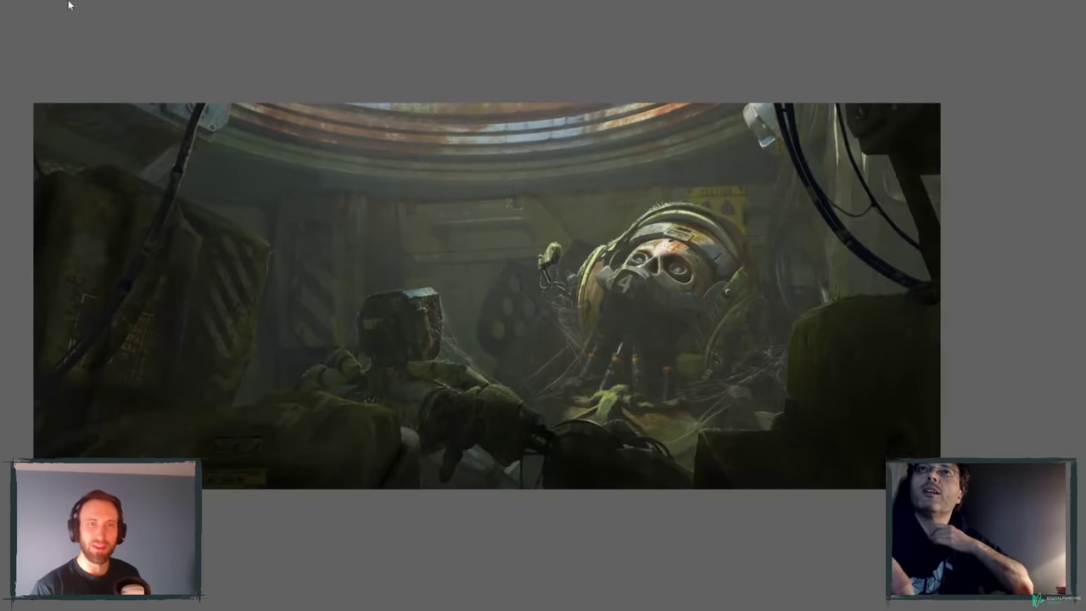
{"action": "left_click_drag", "start_coordinate": [620, 2], "coordinate": [571, 236]}
{"action": "left_click", "coordinate": [555, 255]}
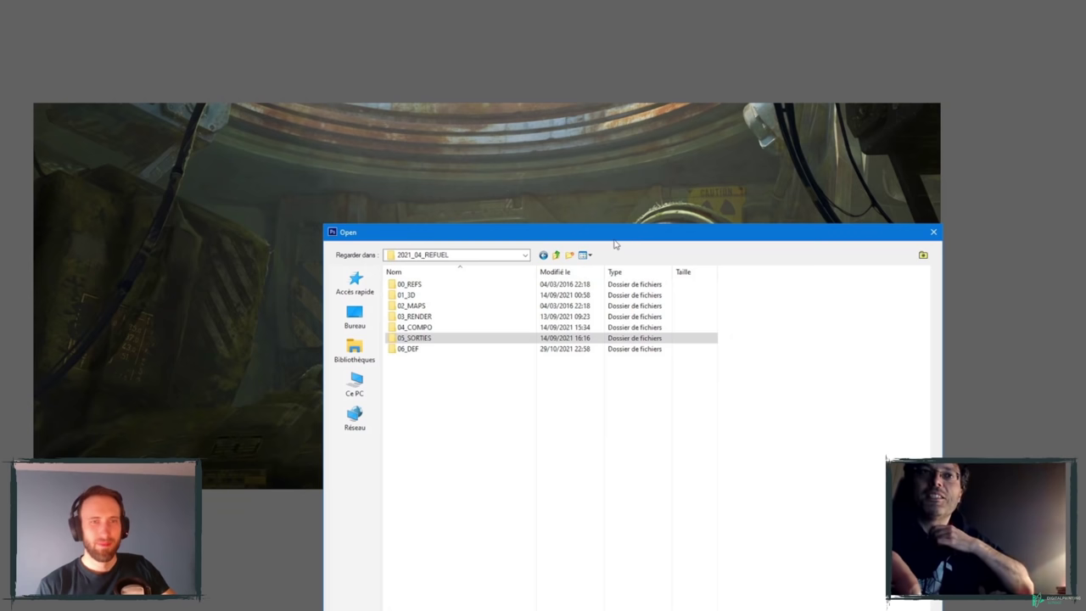
{"action": "key", "text": "Escape"}
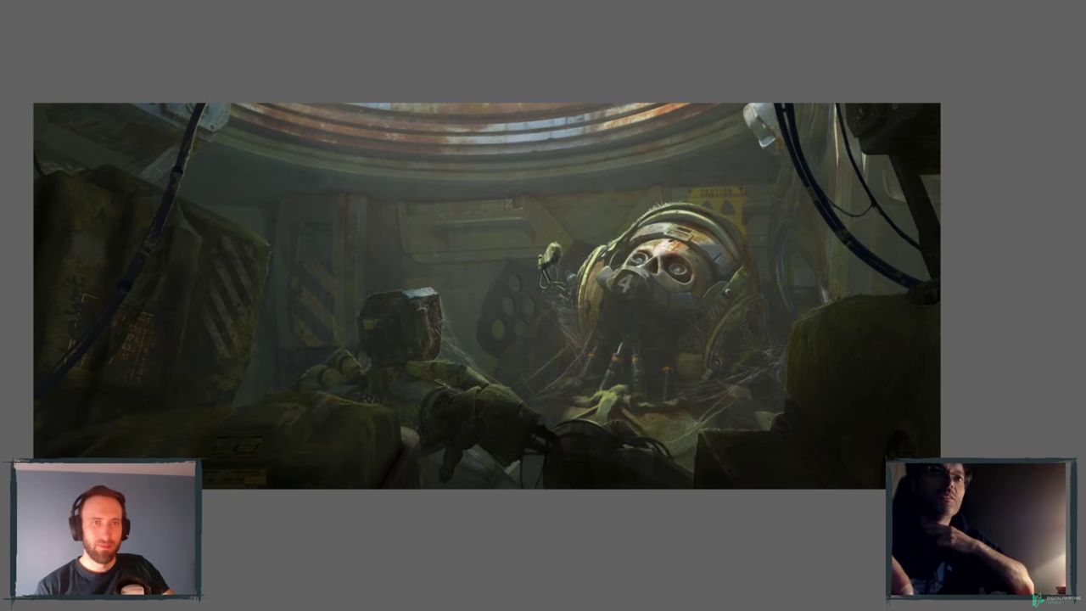
{"action": "key", "text": "Tab"}
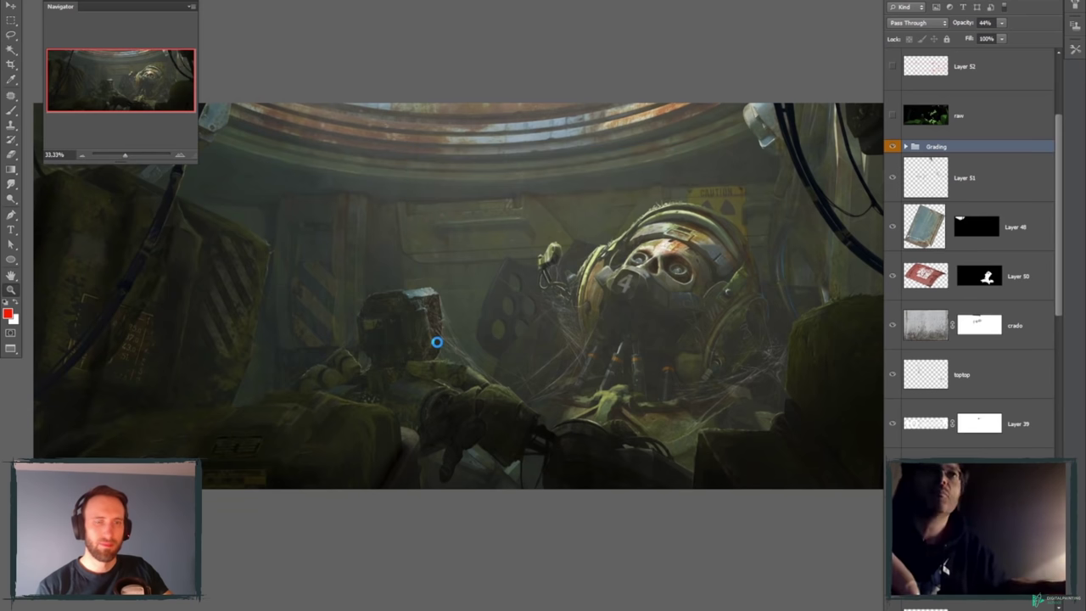
{"action": "key", "text": "ctrl+Tab"}
{"action": "key", "text": "ctrl+Tab"}
{"action": "key", "text": "Tab"}
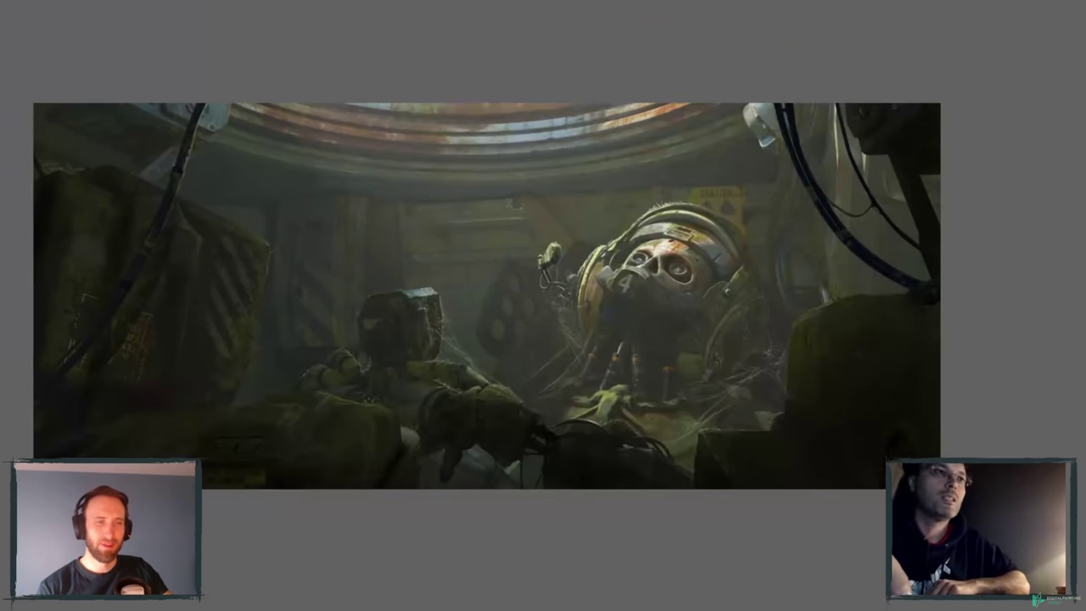
- Browse for a file to open, from the 2021 projects to the 2020_10_GRAND SPACE OPERA LIGHT AGE folder within 2020
{"action": "key", "text": "ctrl+o"}
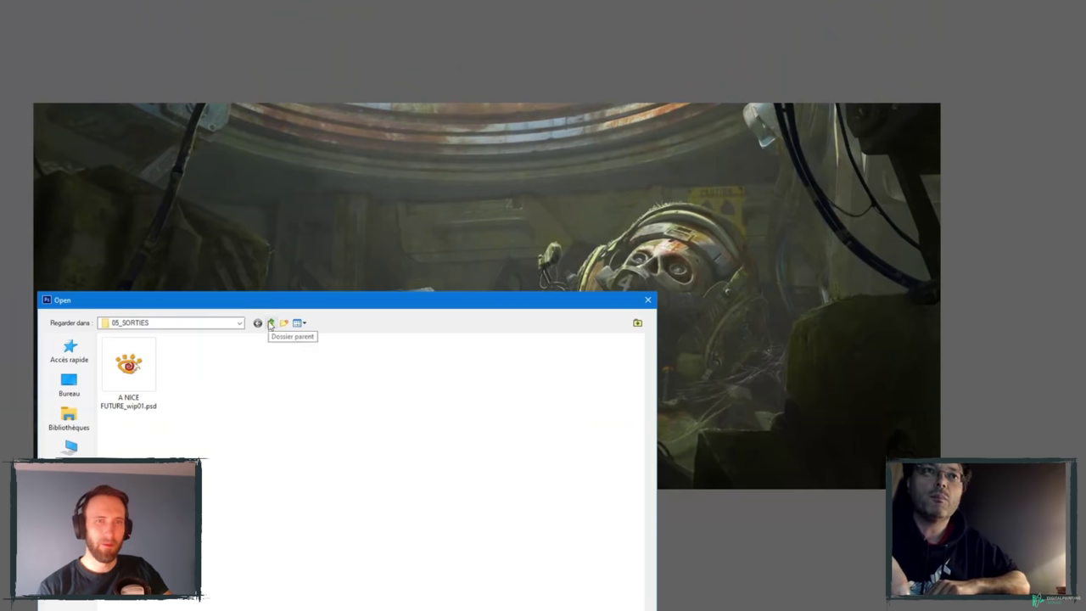
{"action": "left_click", "coordinate": [270, 323]}
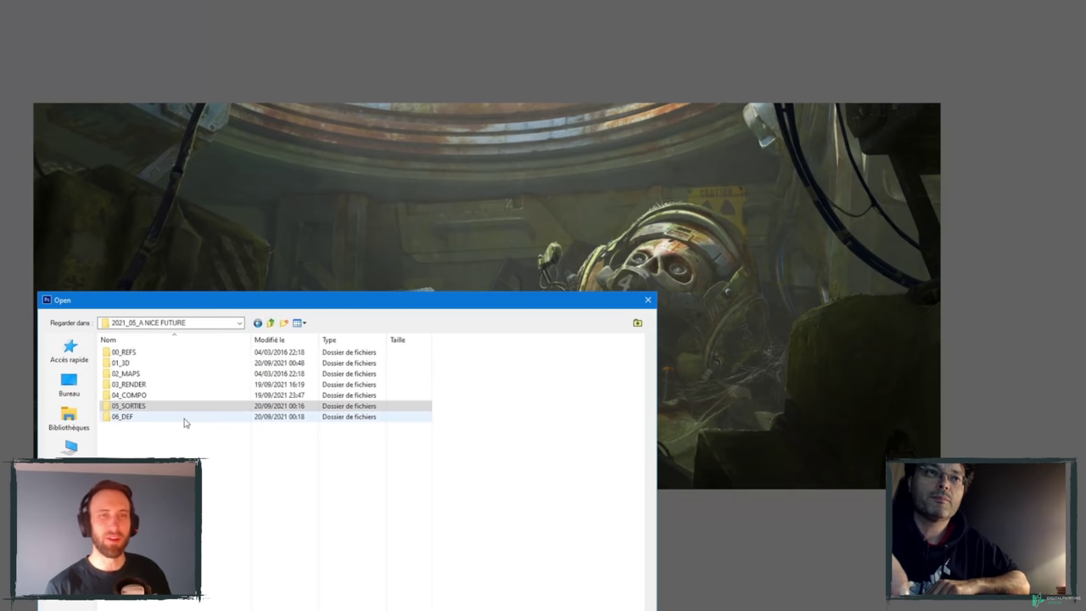
{"action": "left_click", "coordinate": [270, 323]}
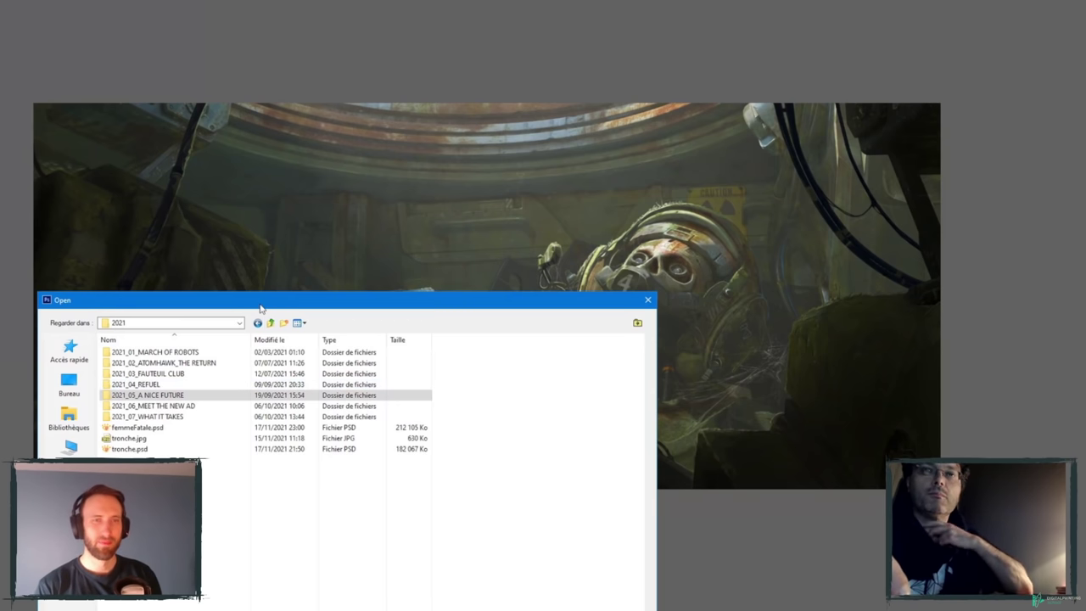
{"action": "left_click_drag", "start_coordinate": [262, 309], "coordinate": [317, 359]}
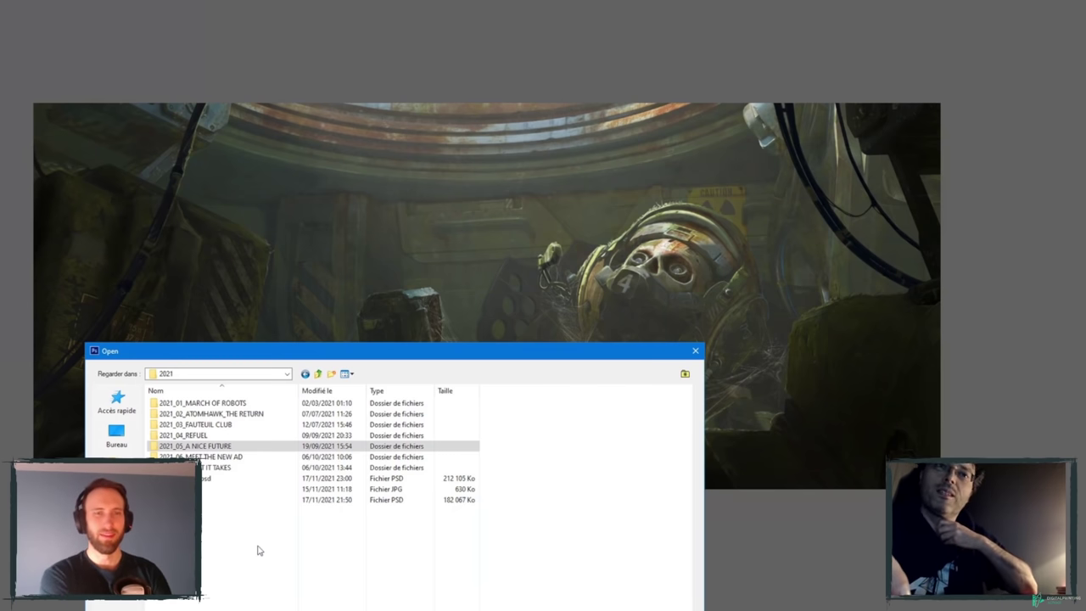
{"action": "left_click", "coordinate": [318, 374]}
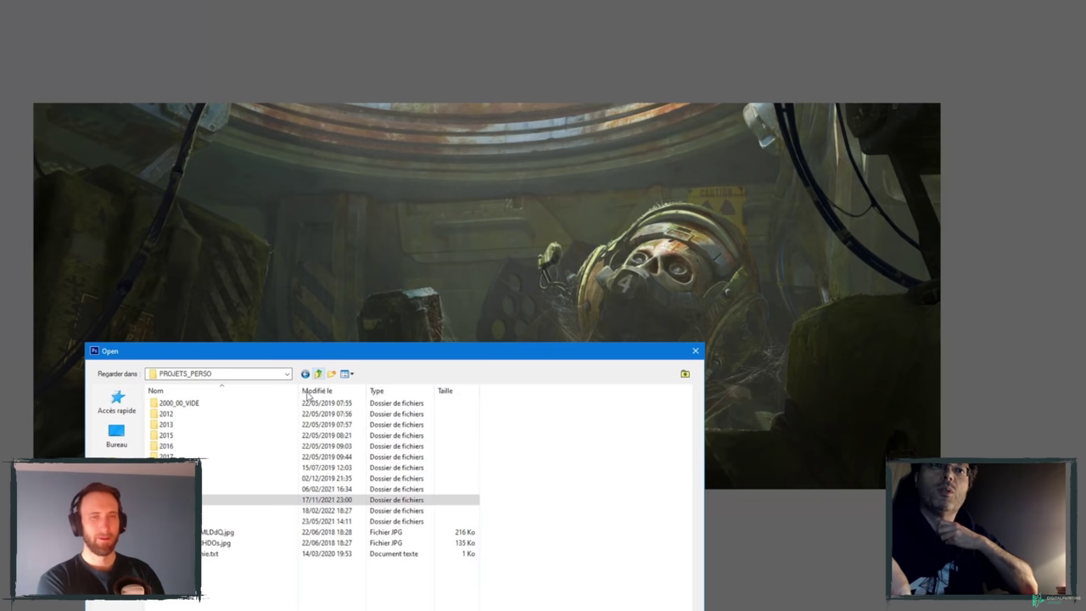
{"action": "double_click", "coordinate": [216, 489]}
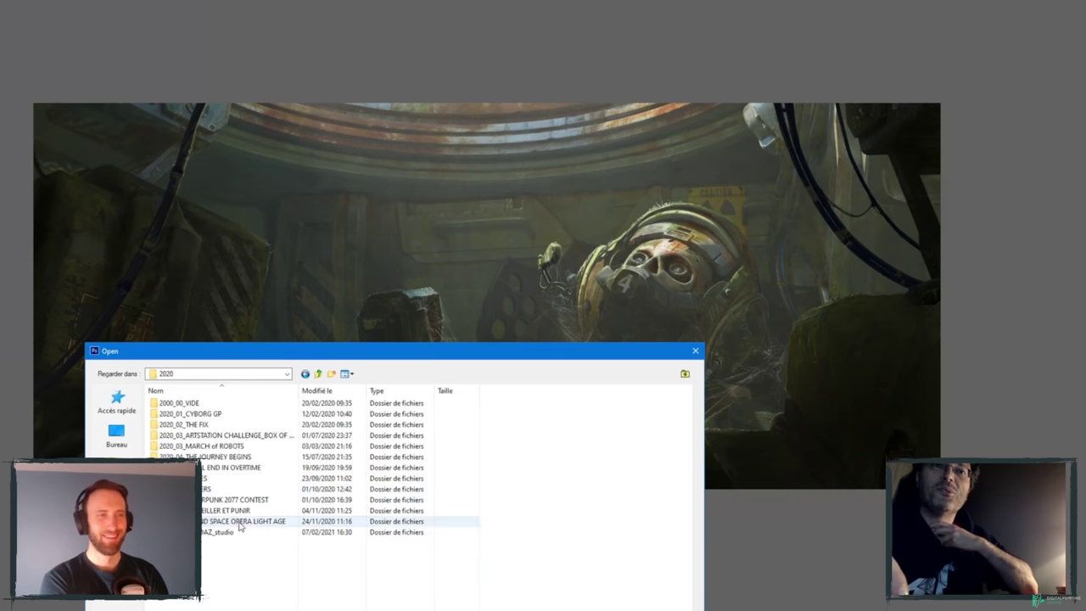
{"action": "double_click", "coordinate": [238, 520]}
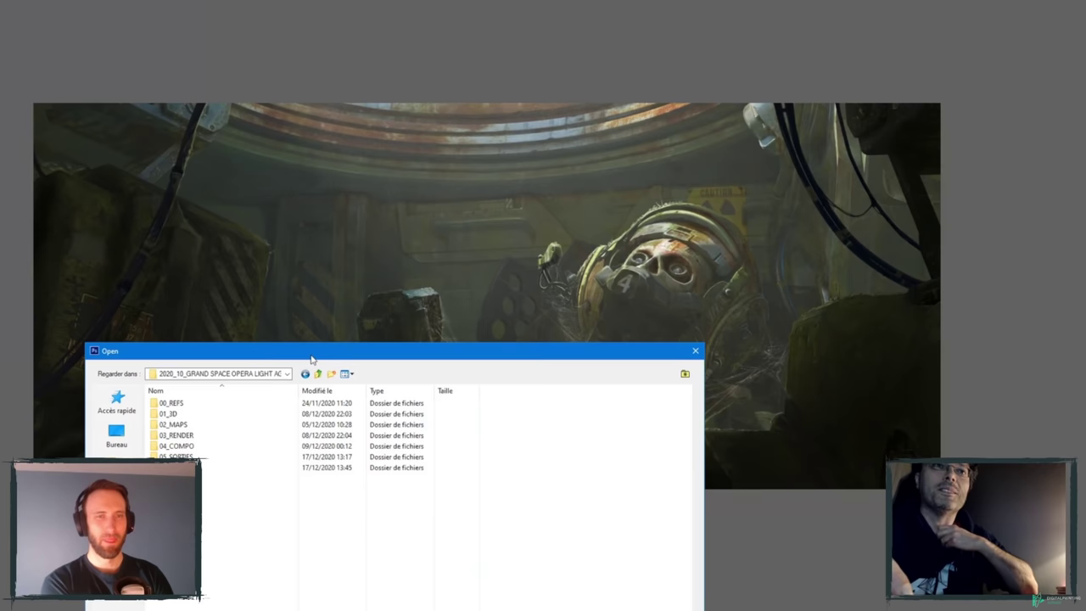
- Open the first Frame04_wip03+ file from the FRAME 04 folder in 05_SORTIES and collapse its ColorGrading group
{"action": "left_click_drag", "start_coordinate": [311, 358], "coordinate": [330, 208]}
{"action": "left_click", "coordinate": [210, 311]}
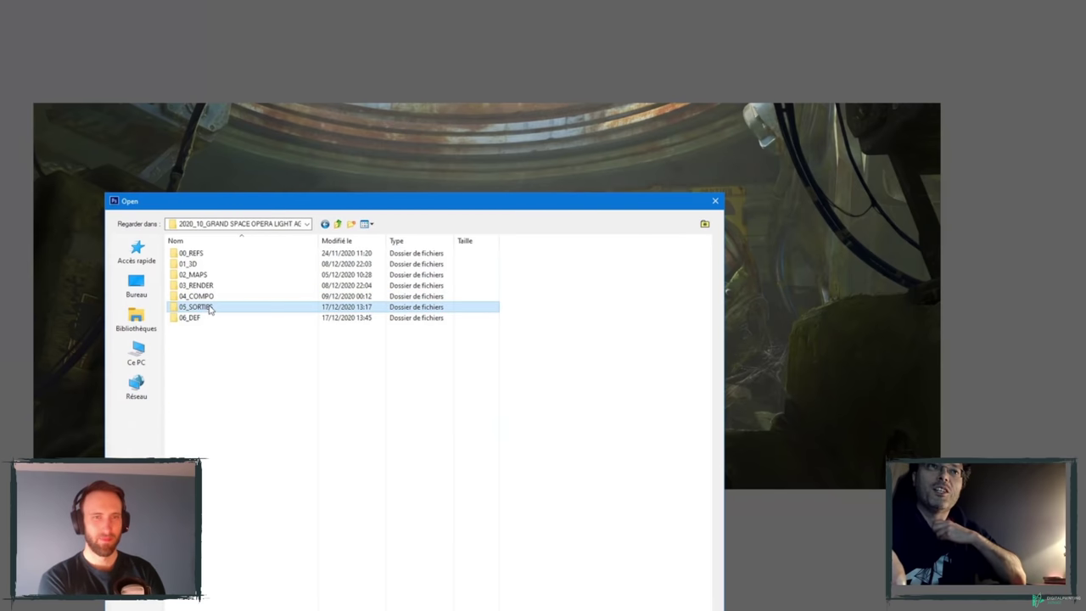
{"action": "double_click", "coordinate": [210, 310]}
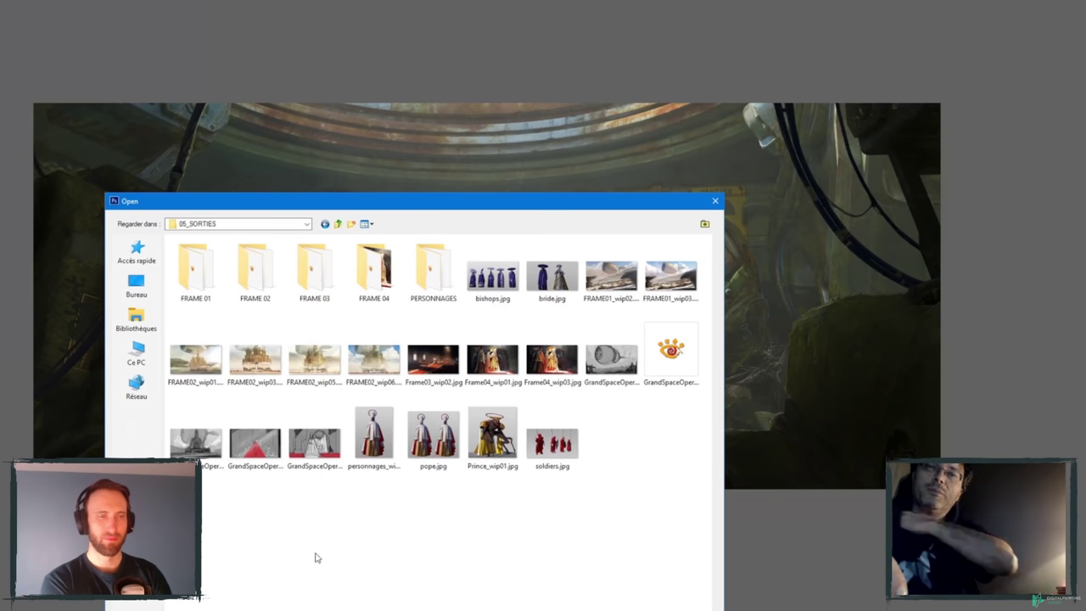
{"action": "double_click", "coordinate": [379, 270]}
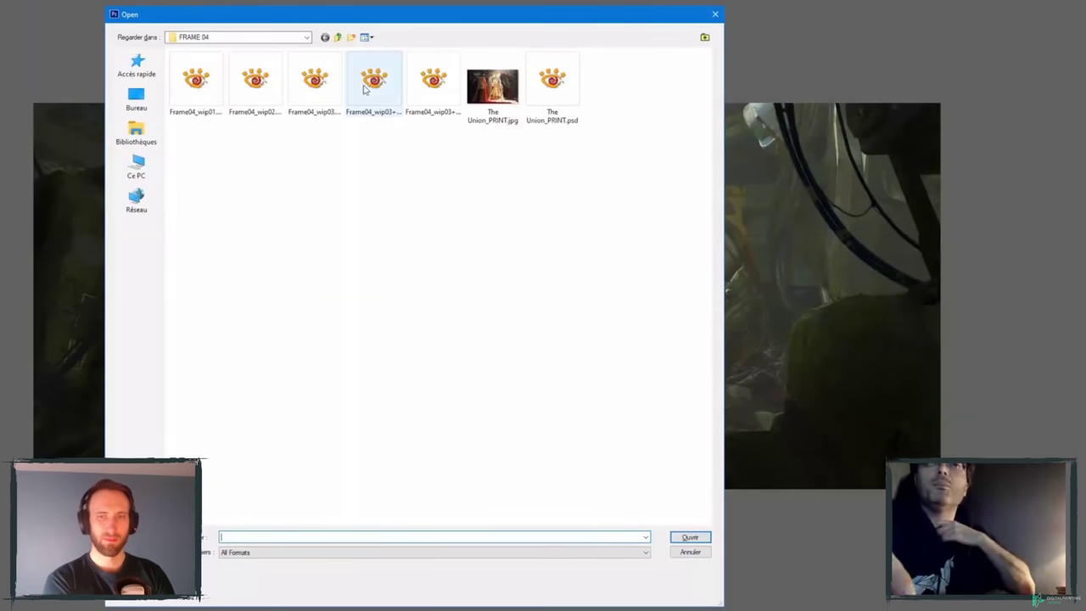
{"action": "double_click", "coordinate": [365, 85]}
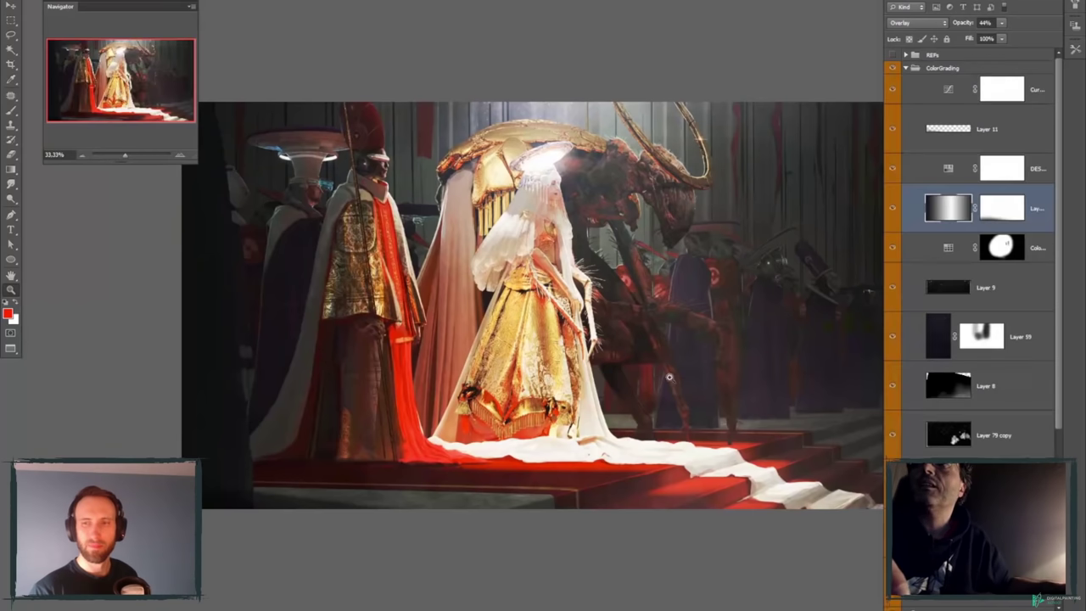
{"action": "left_click", "coordinate": [905, 69]}
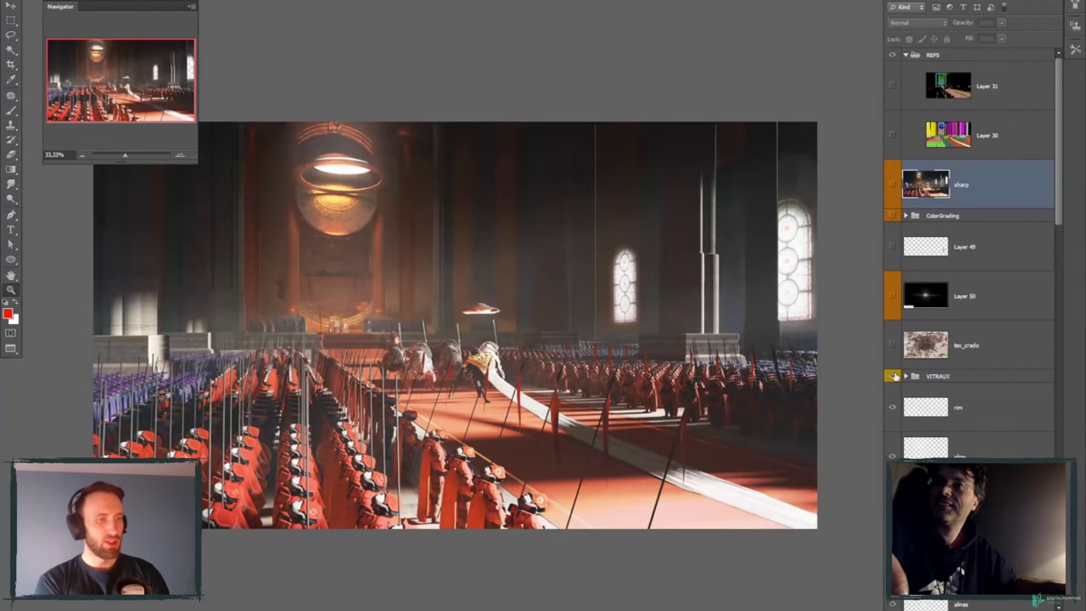
- Compare the ceremony hall painting without and with the layers from ColorGrading down to VITRAUX, and close Frame03_wip05.psd without saving
{"action": "left_click", "coordinate": [894, 376]}
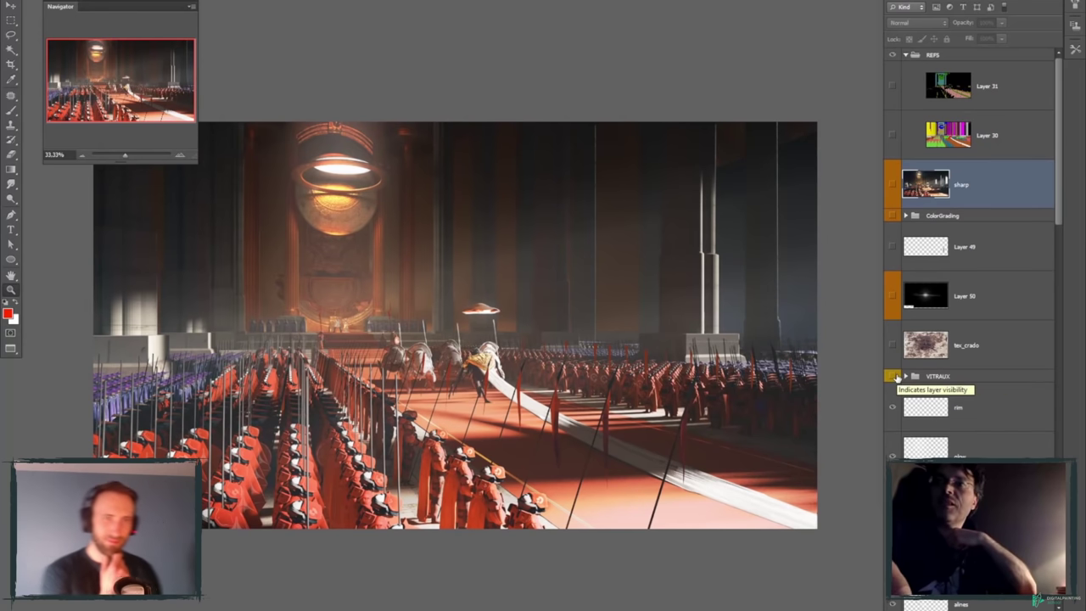
{"action": "left_click", "coordinate": [891, 217]}
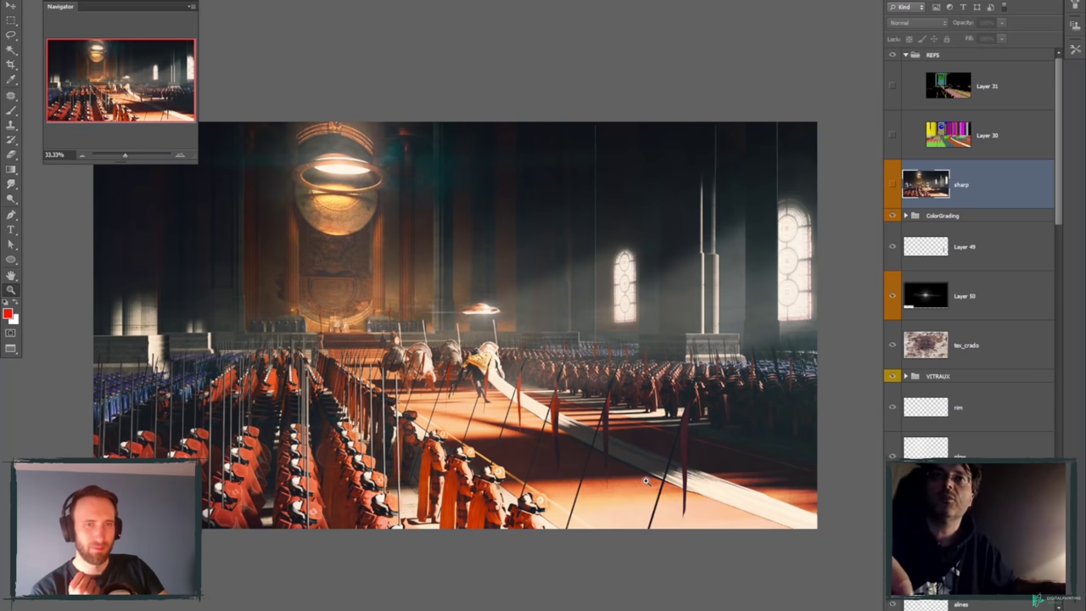
{"action": "key", "text": "ctrl+w"}
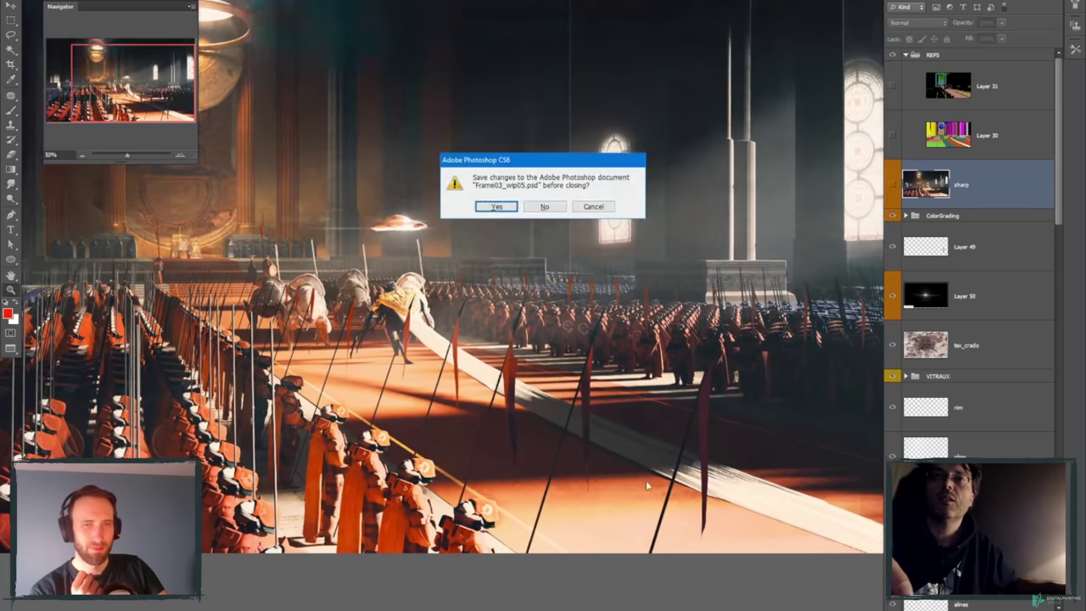
{"action": "key", "text": "n"}
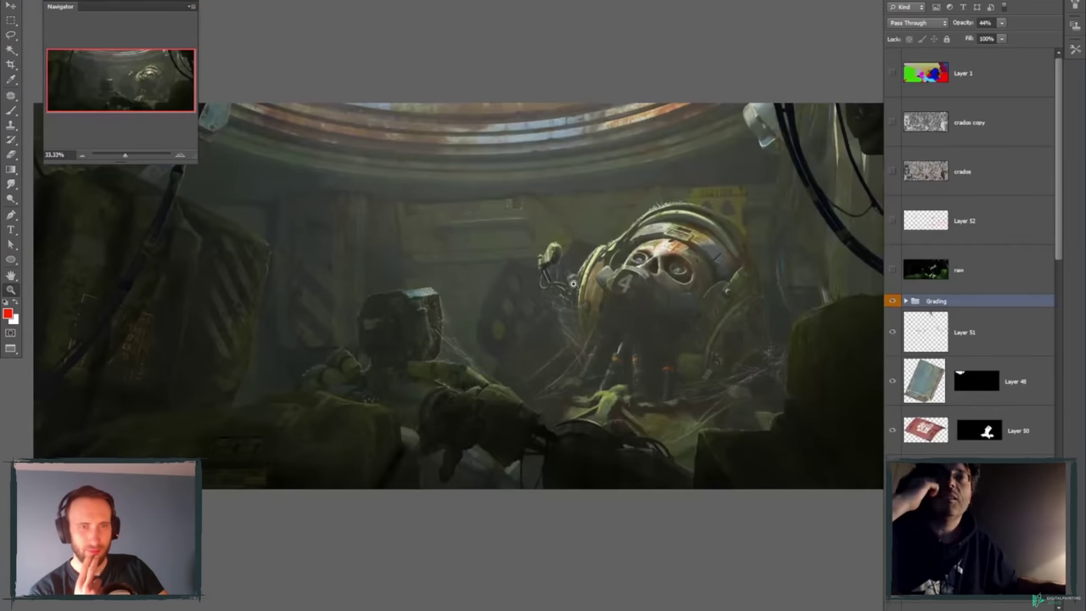